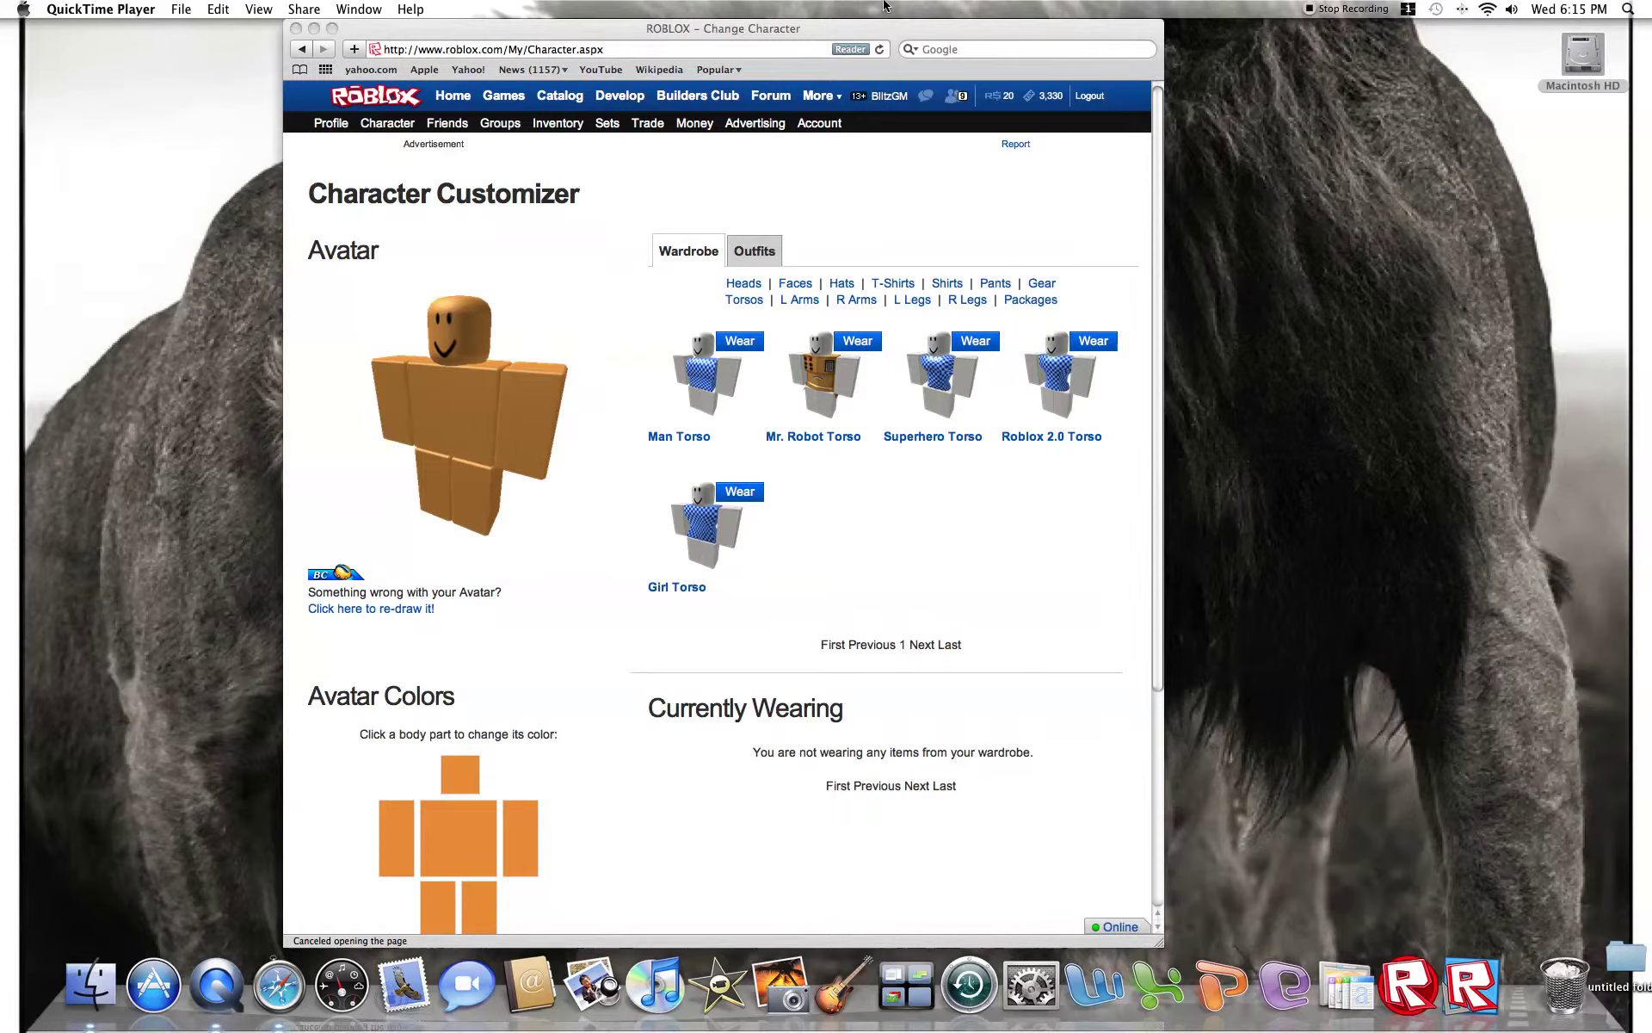
# Put the Roblox 2.0 Left Leg and Right Leg on the avatar.
pyautogui.click(740, 287)
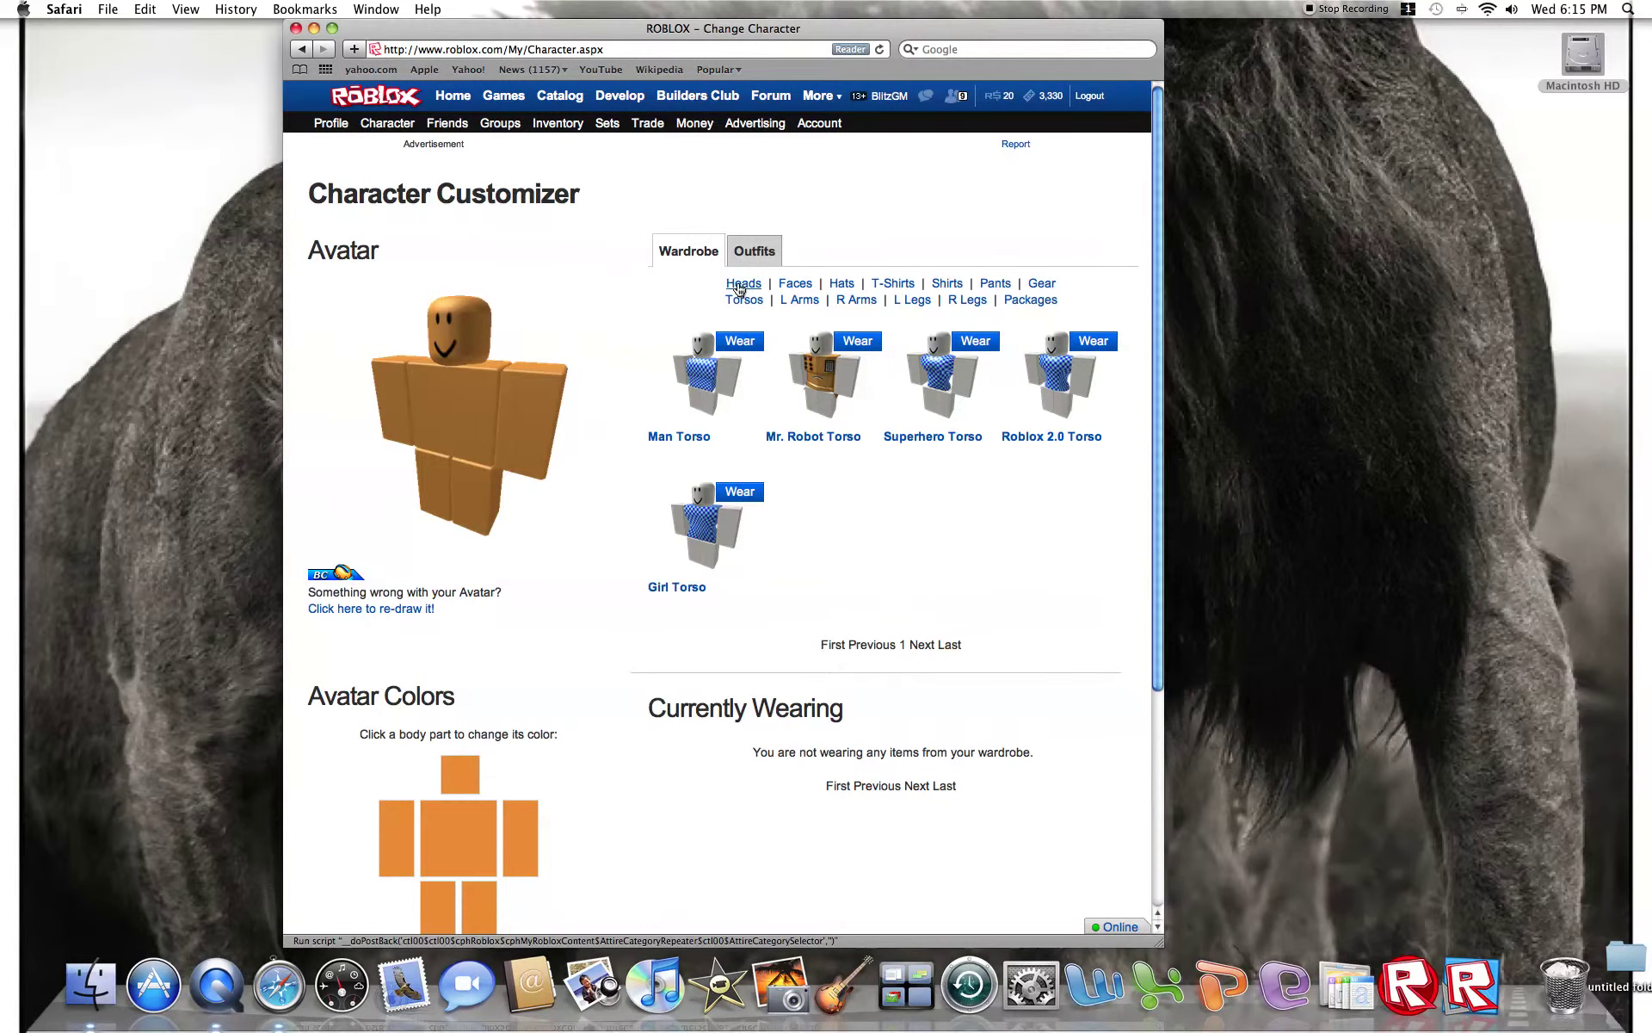
pyautogui.click(1044, 300)
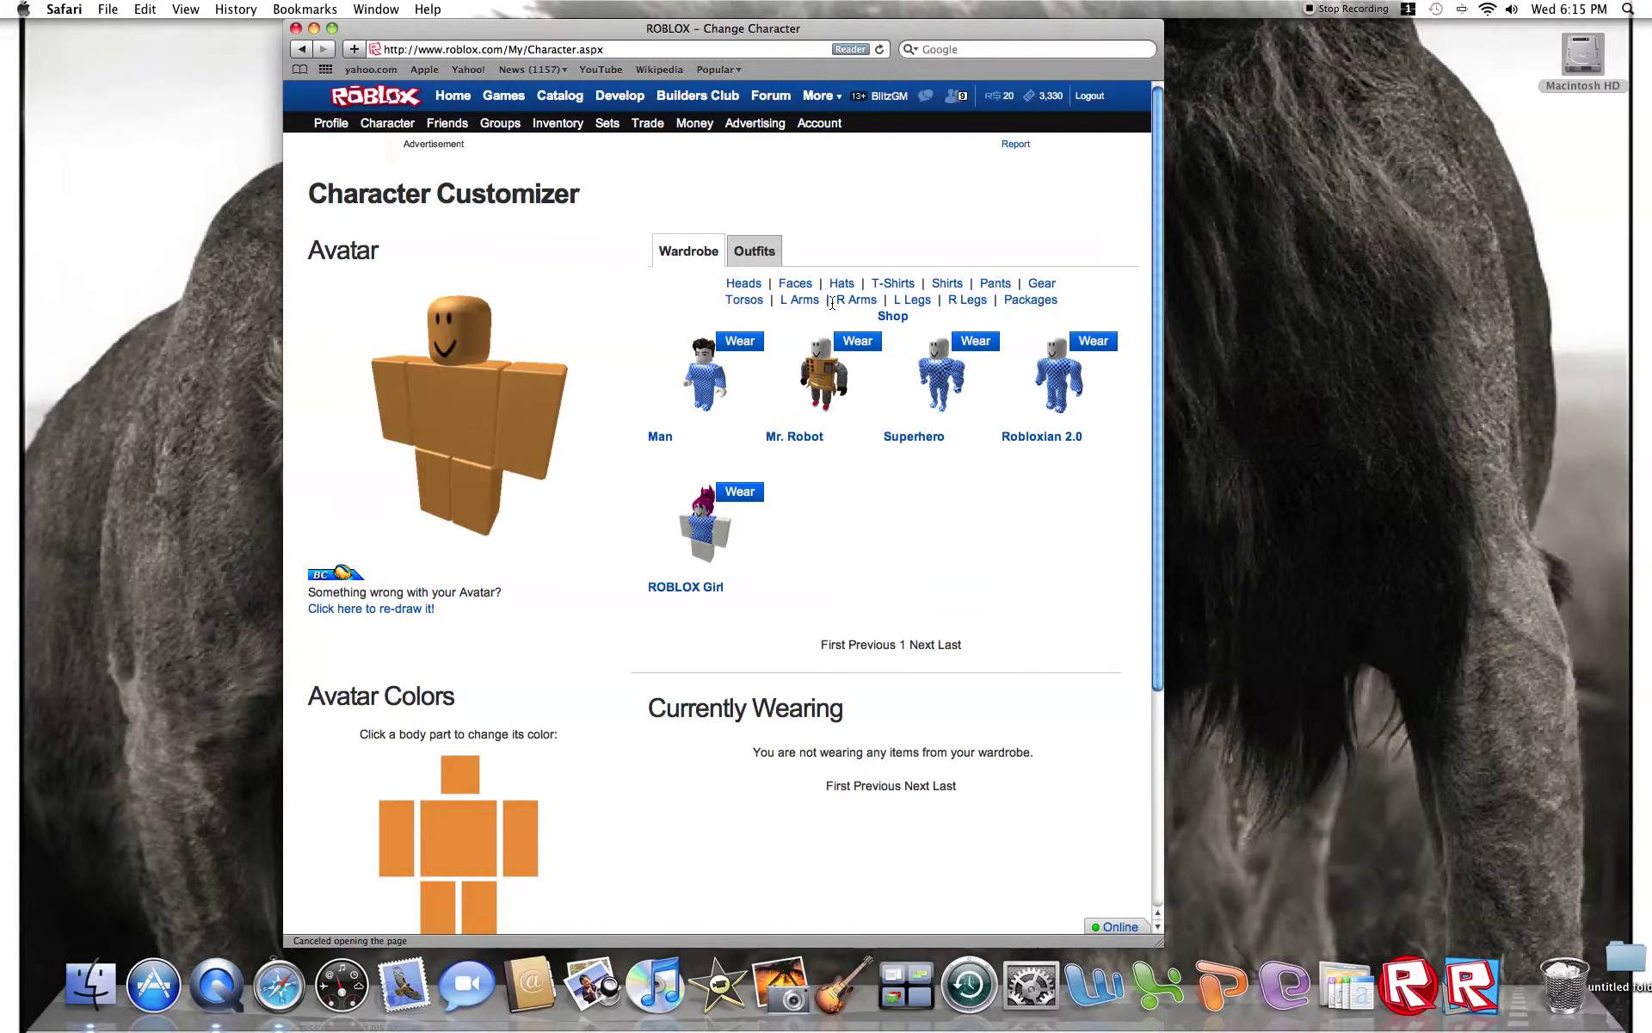
pyautogui.click(745, 300)
pyautogui.click(858, 341)
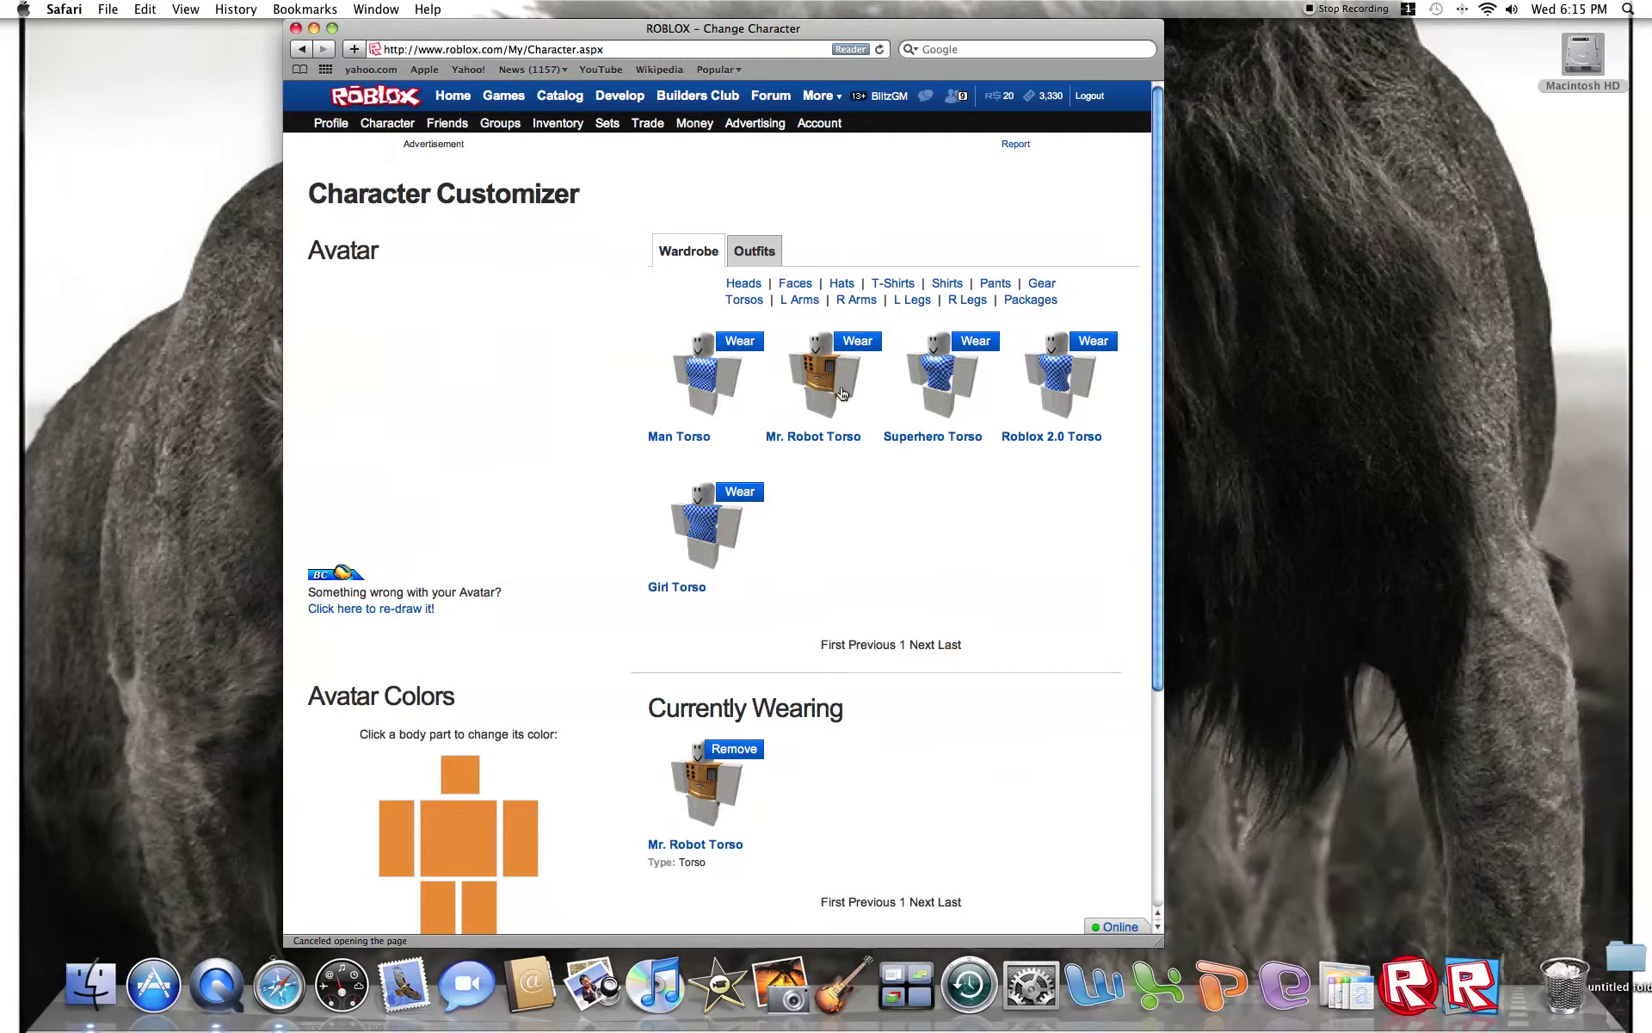
pyautogui.click(900, 301)
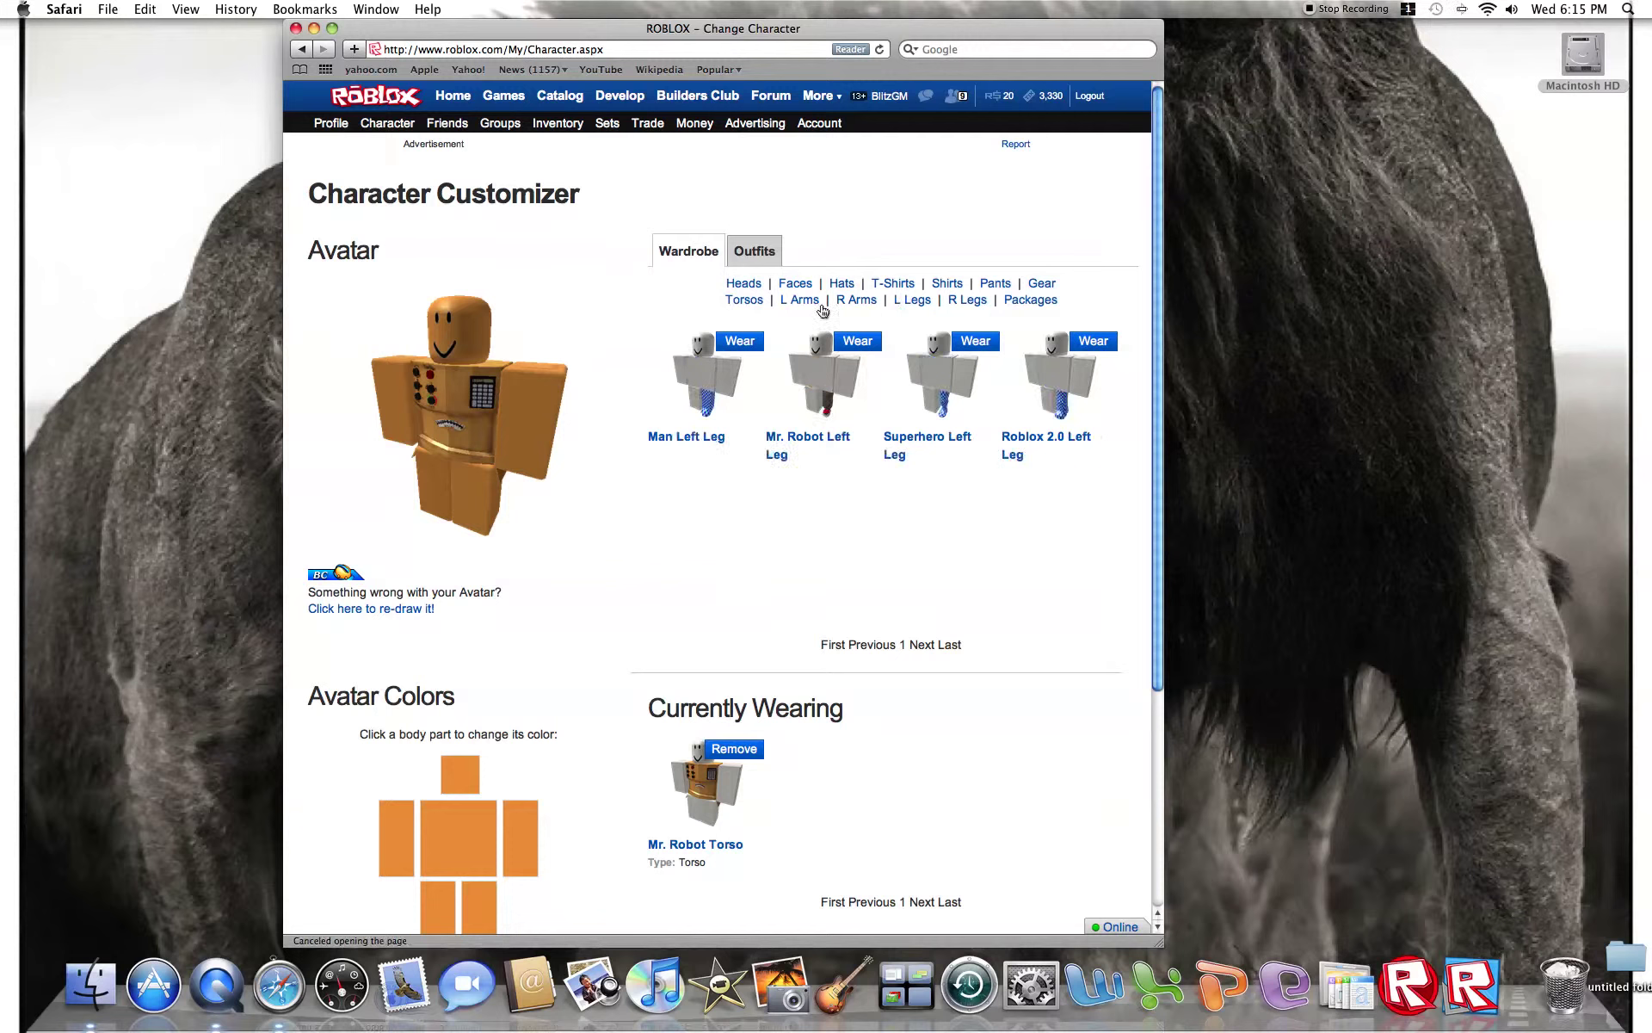
pyautogui.click(723, 749)
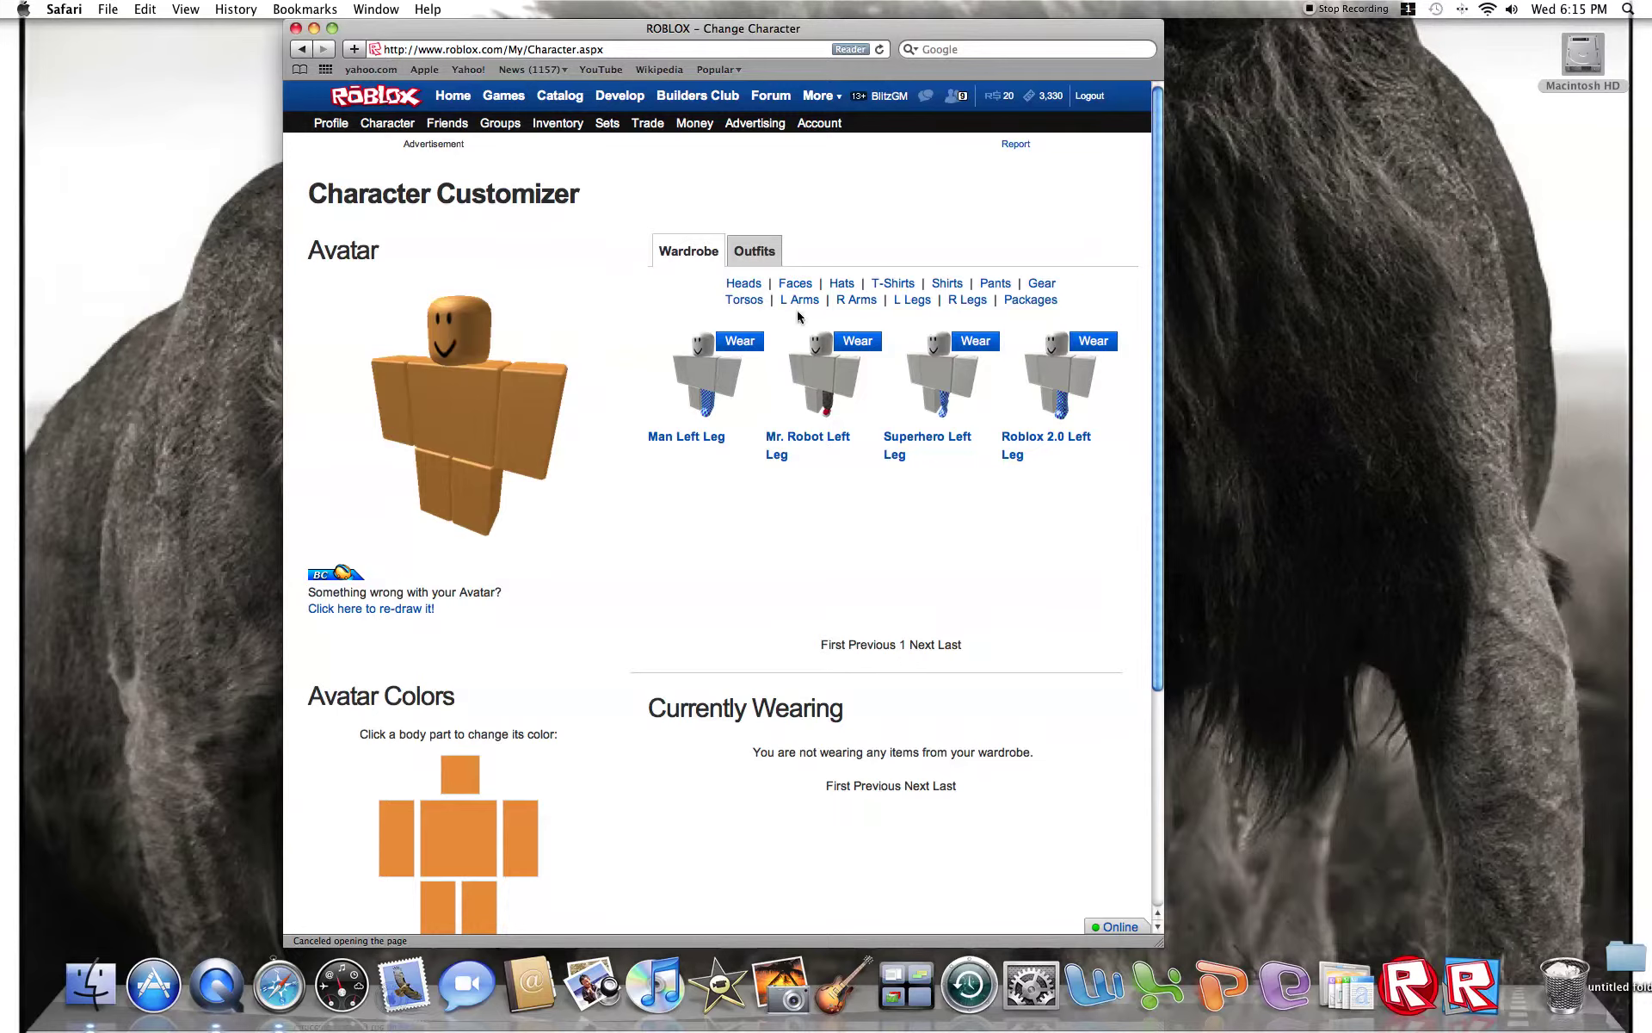
pyautogui.click(1093, 341)
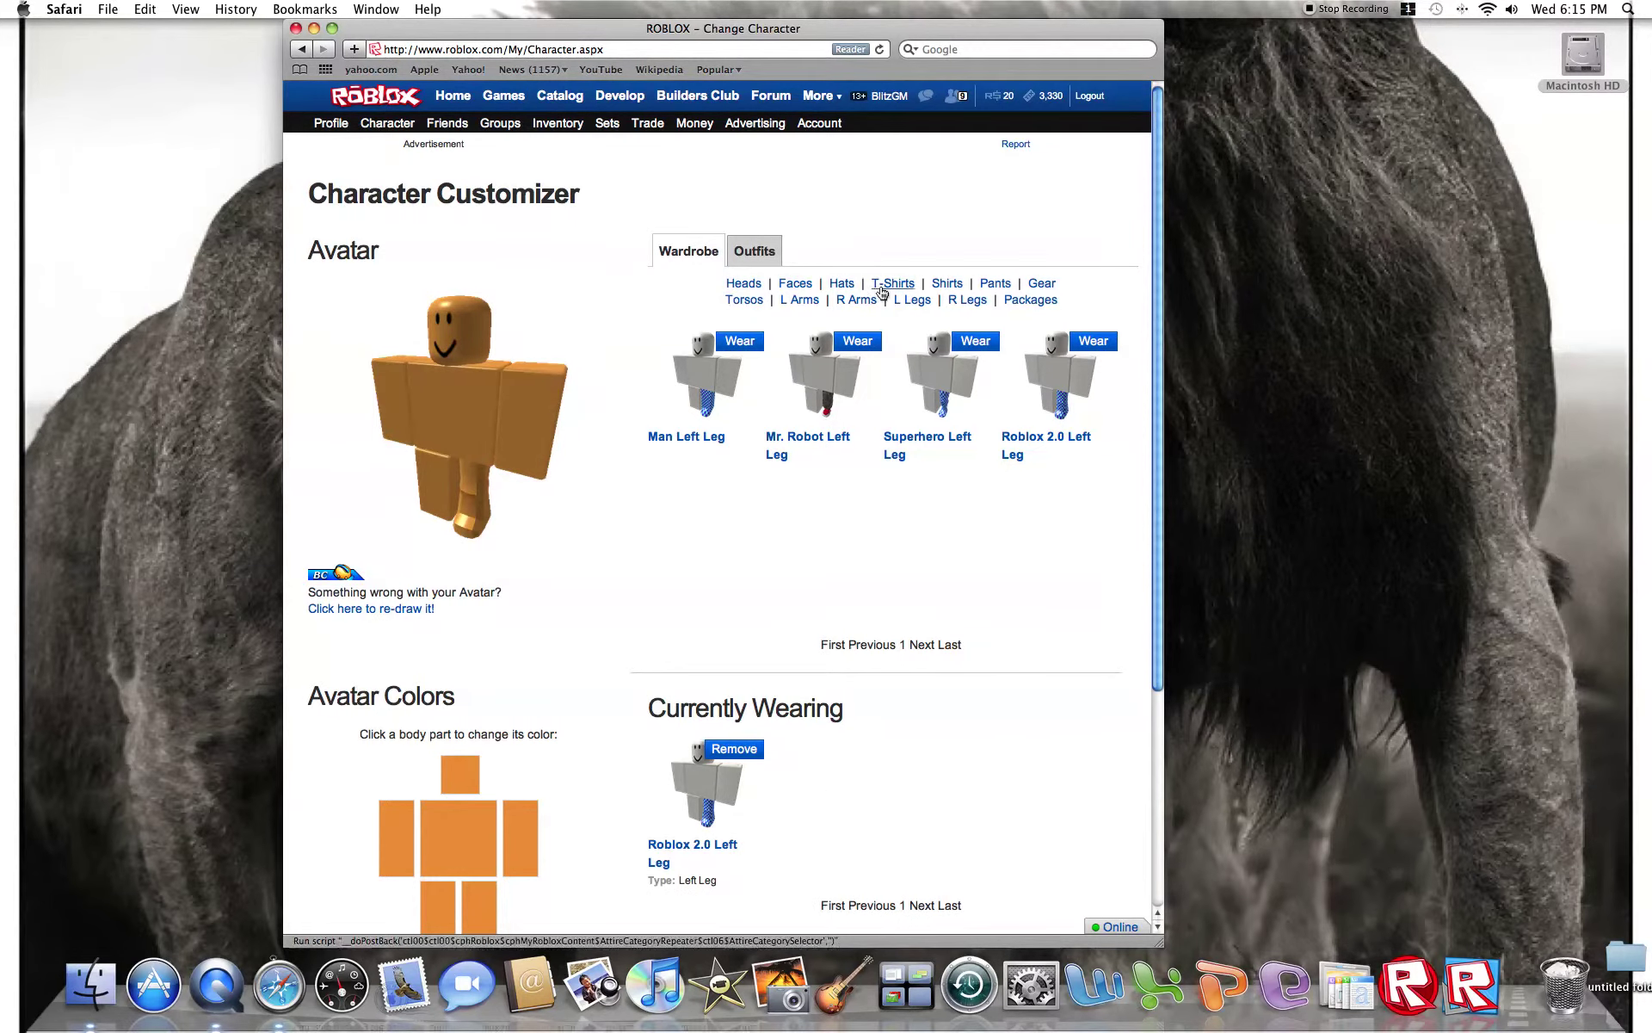
pyautogui.click(967, 300)
pyautogui.click(1093, 341)
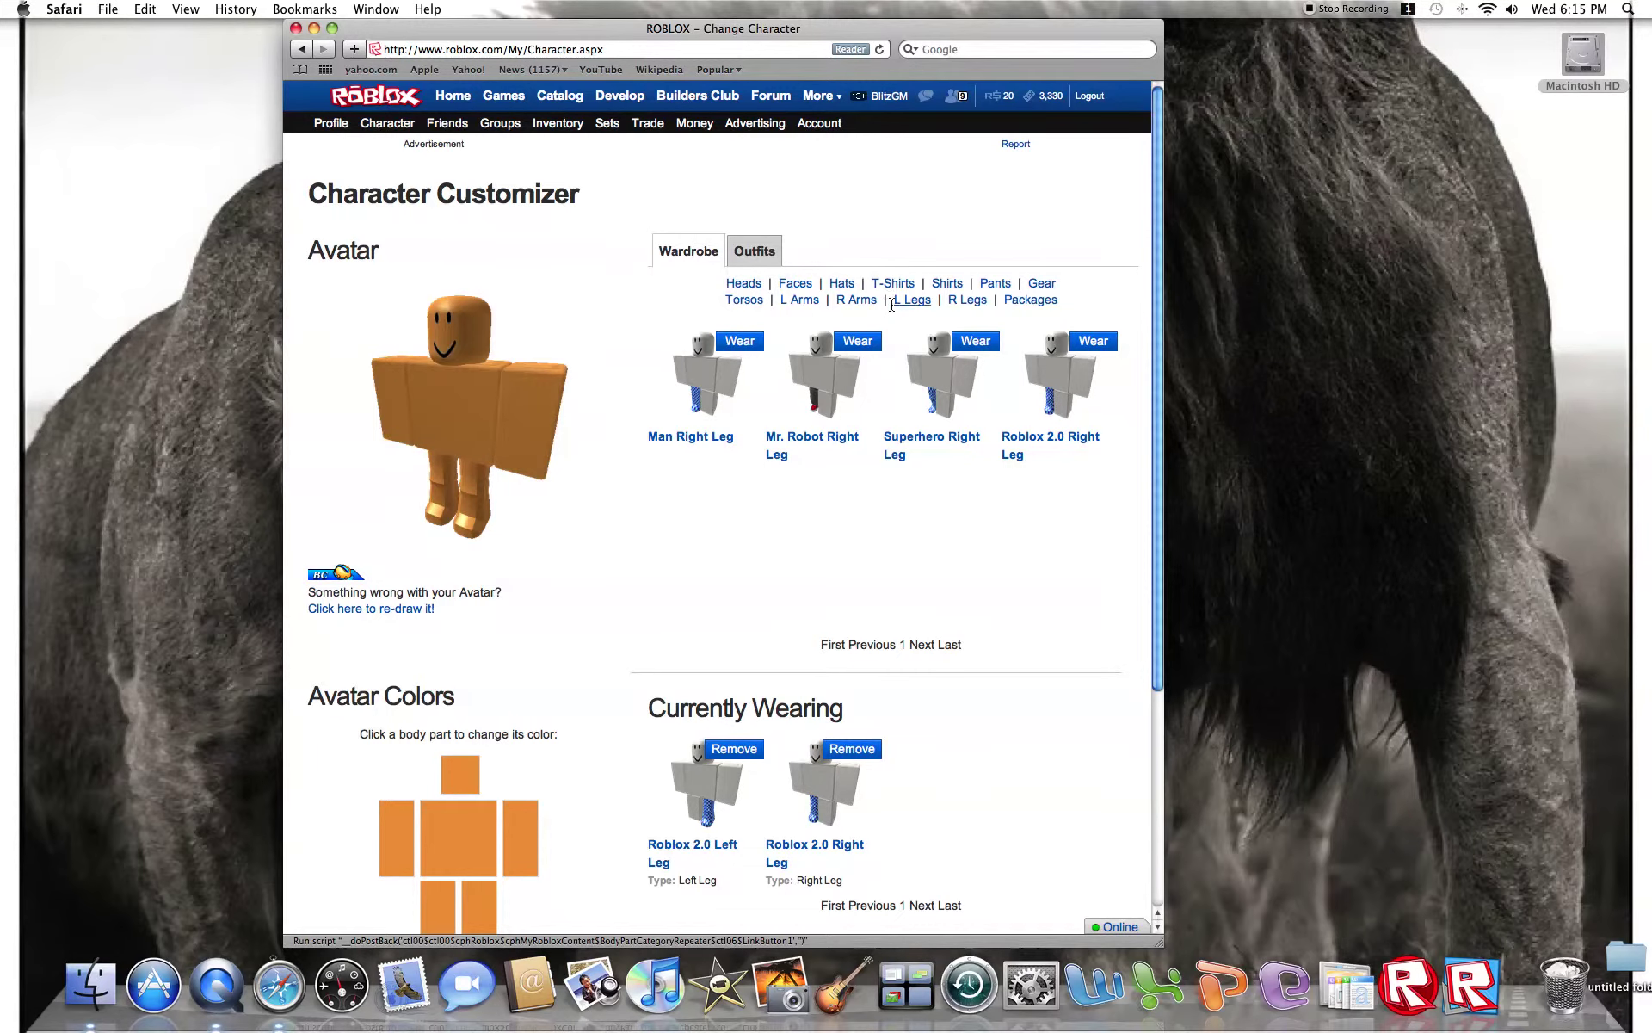
# Wear the Mr. Robot Torso, Superhero arms and the Trim head.
pyautogui.click(744, 300)
pyautogui.click(857, 300)
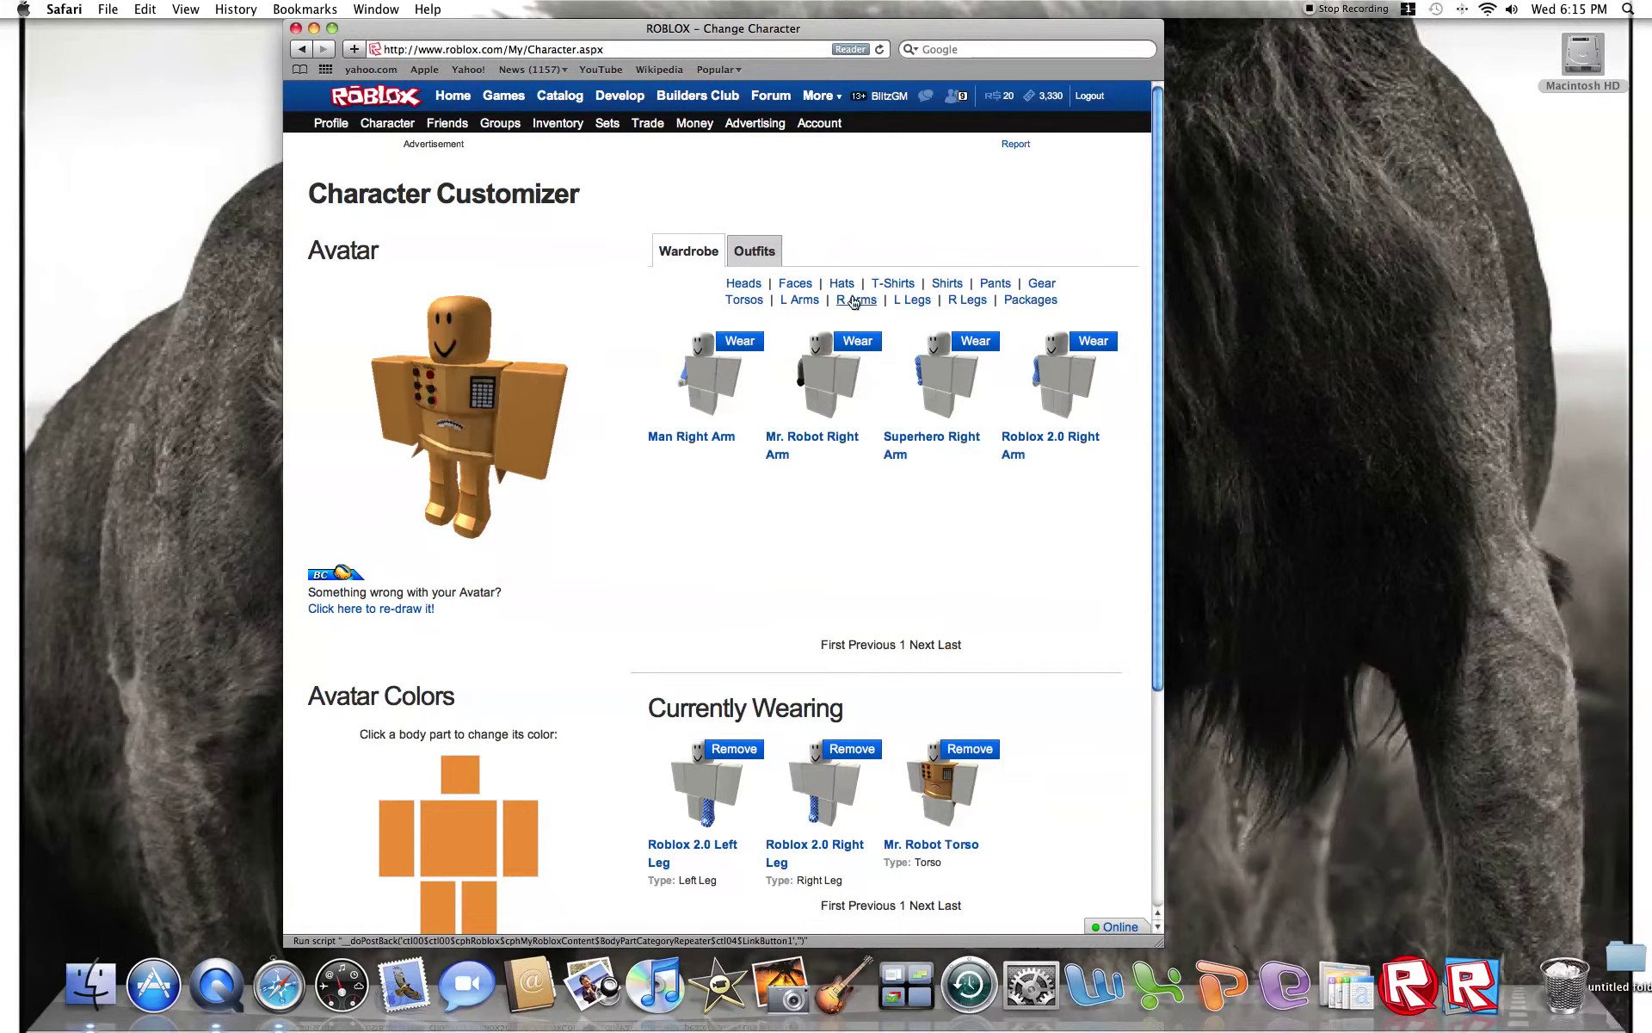
pyautogui.click(975, 341)
pyautogui.click(799, 300)
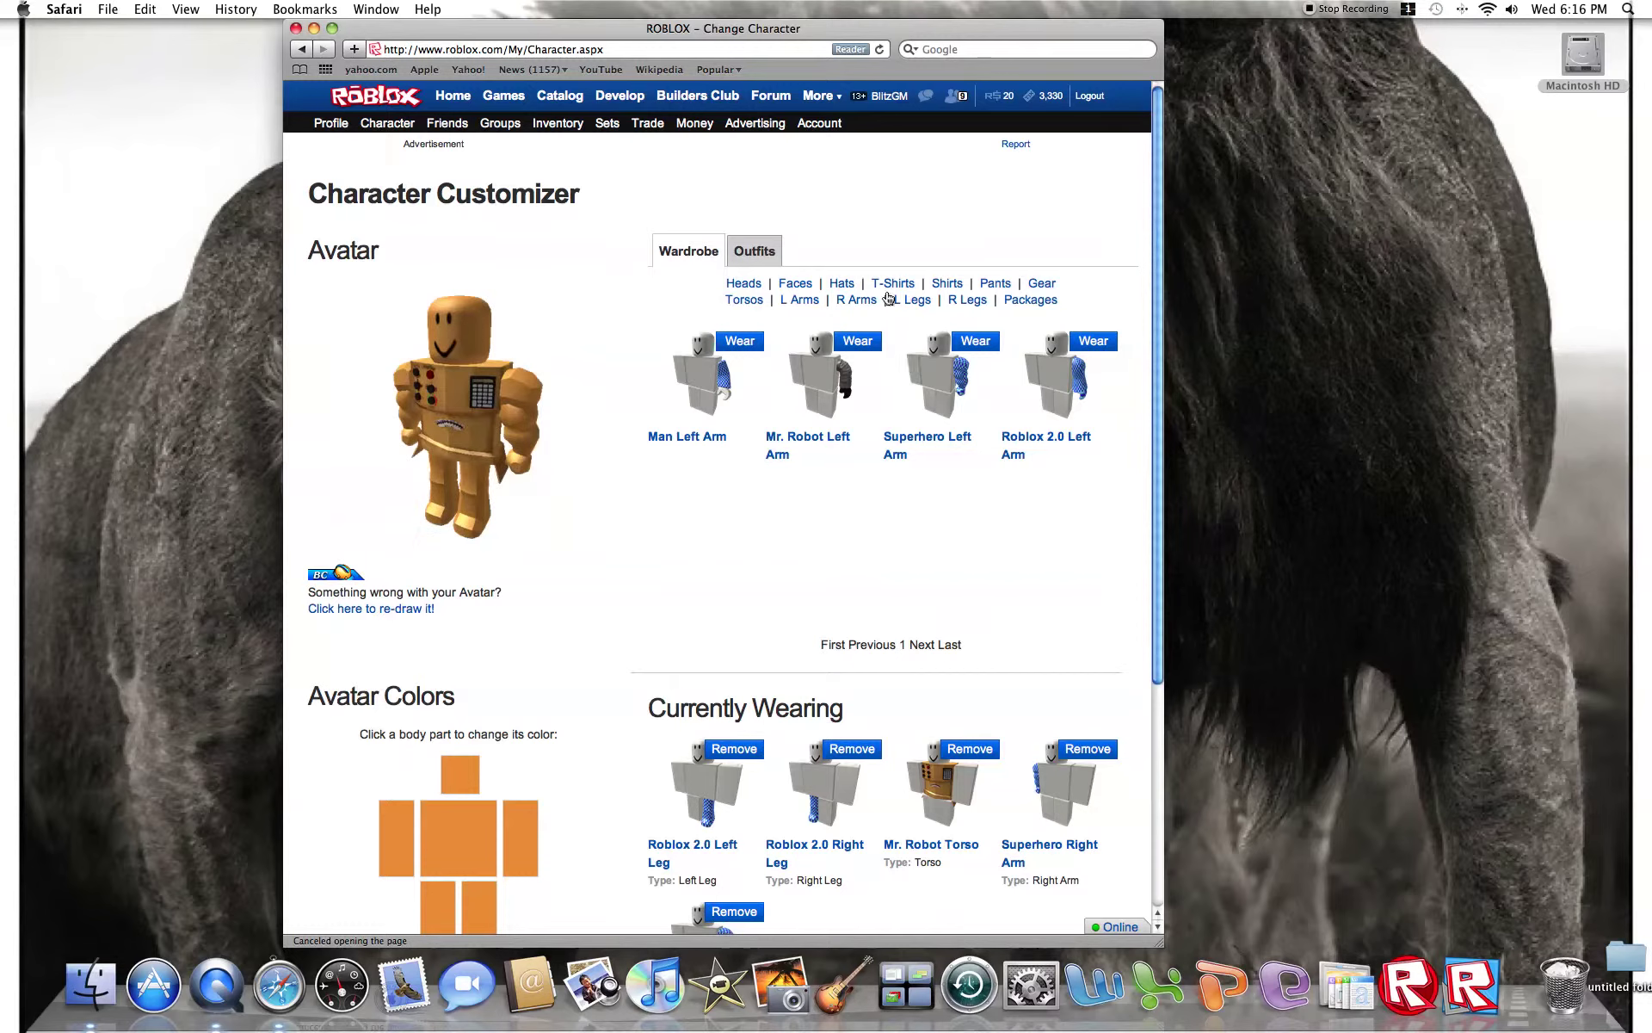
pyautogui.click(744, 283)
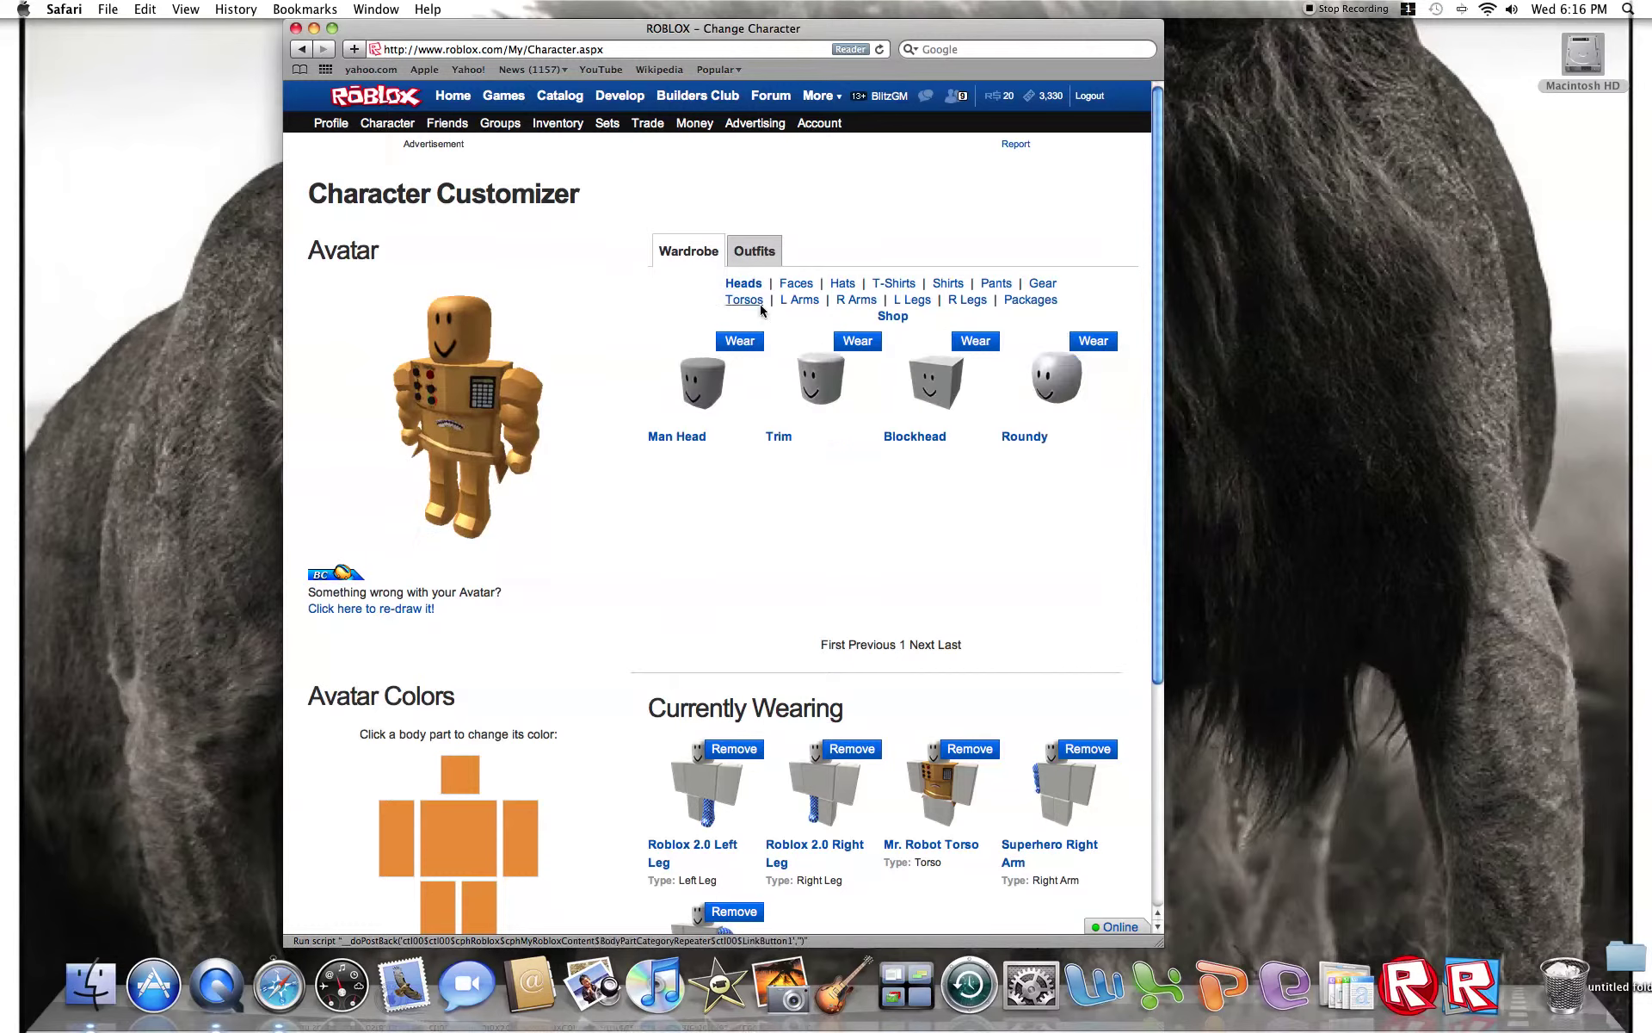
pyautogui.click(828, 349)
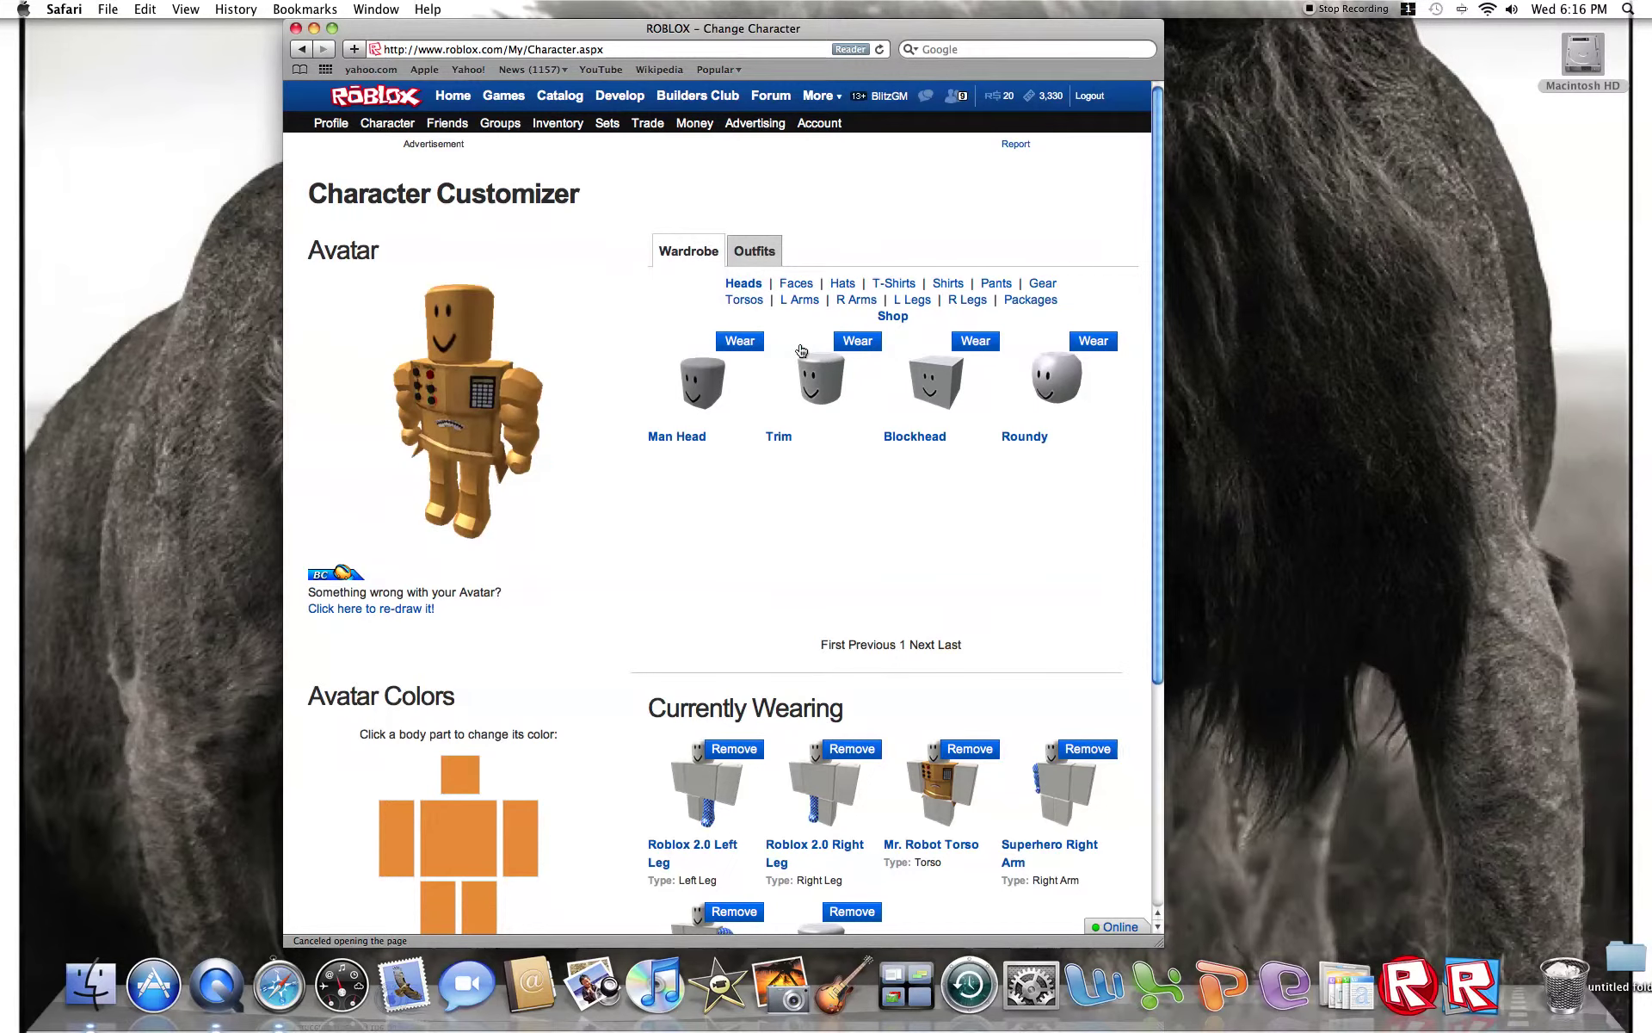
pyautogui.scroll(-2, 867, 811)
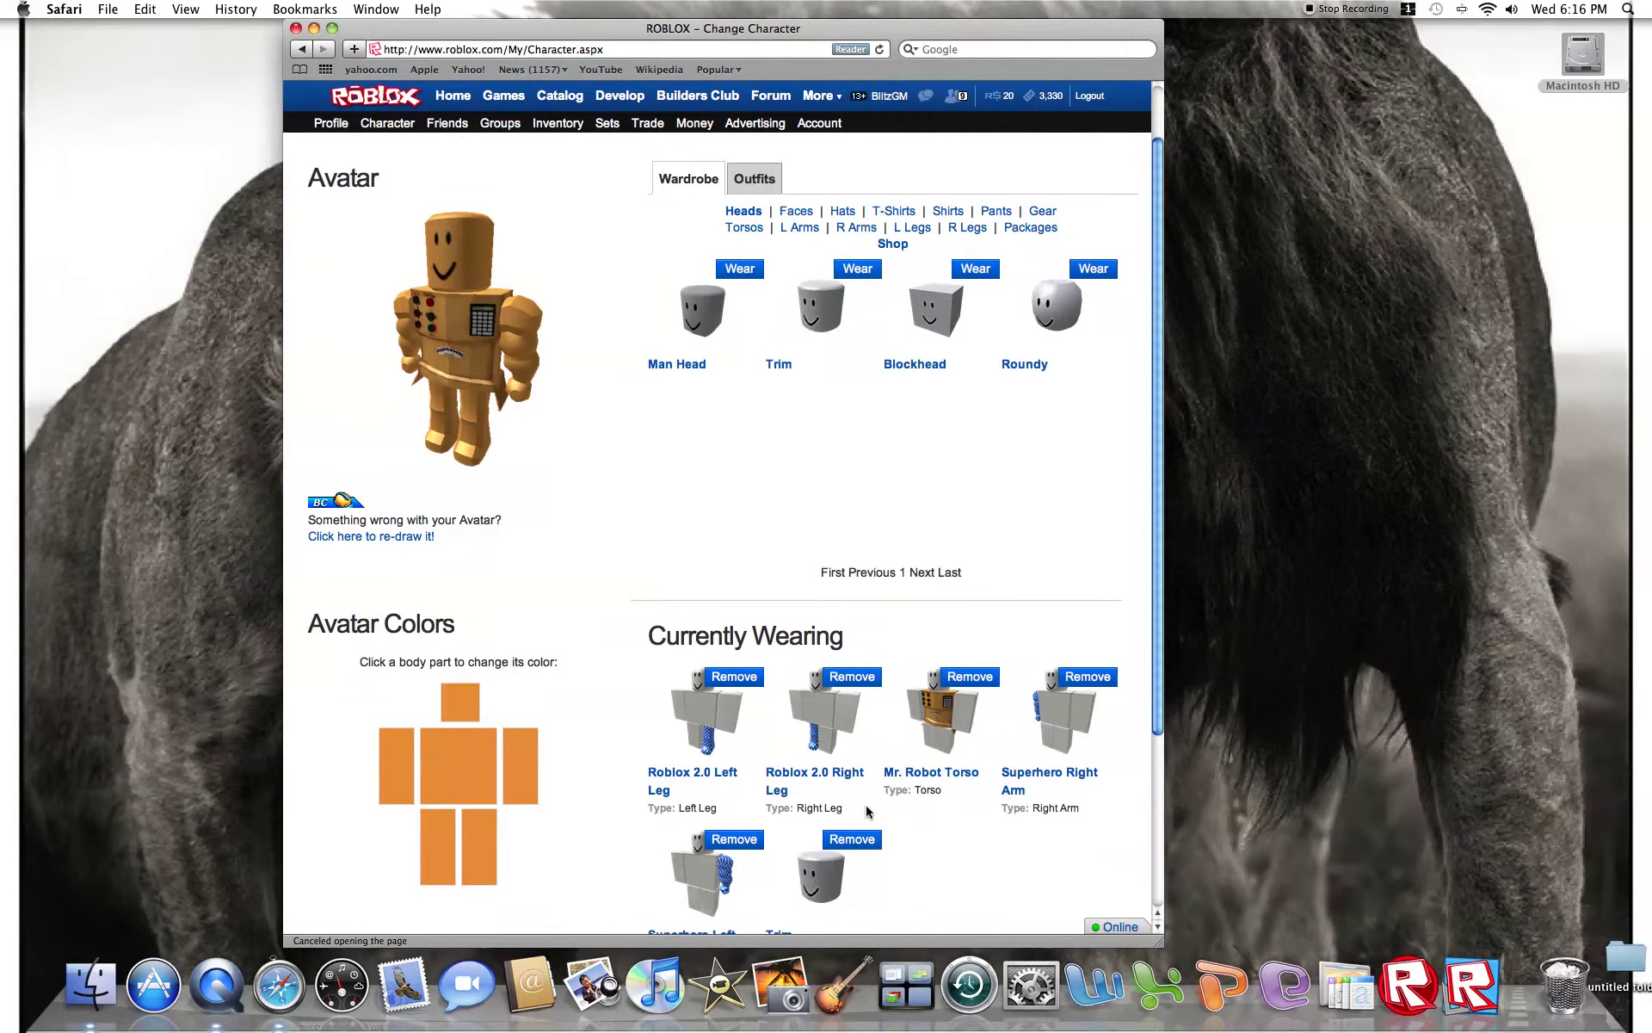
# Remove the Trim head and look up the plaid shorts under Pants.
pyautogui.click(806, 877)
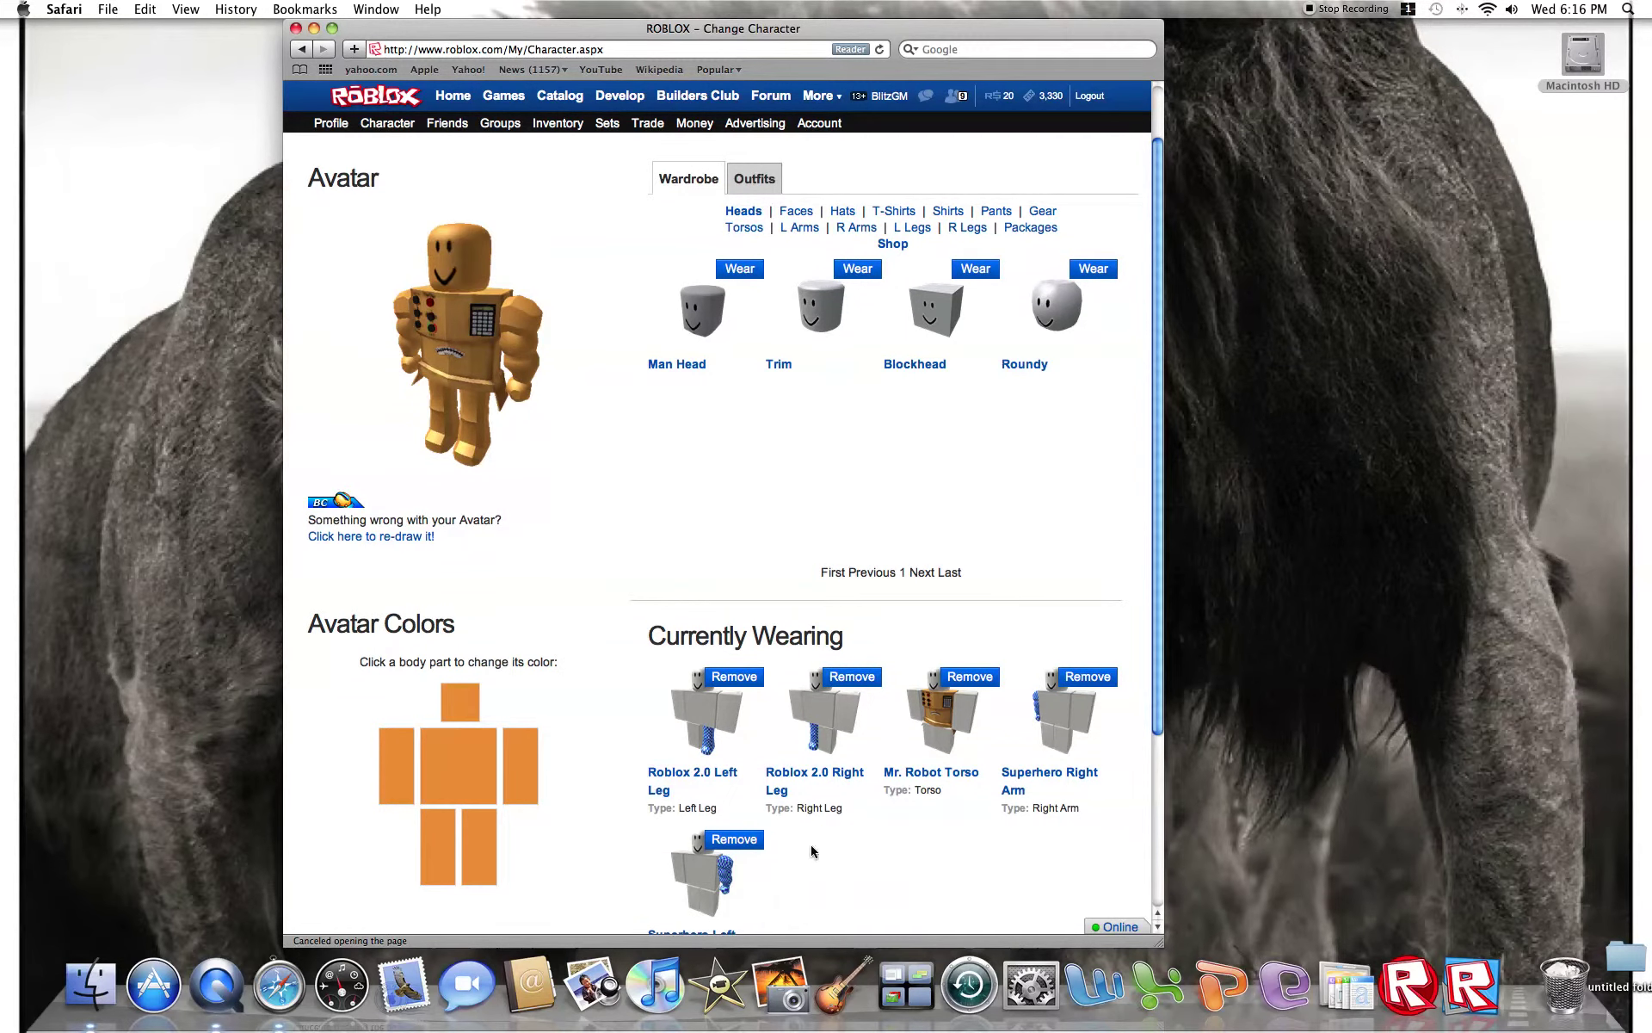
pyautogui.click(996, 215)
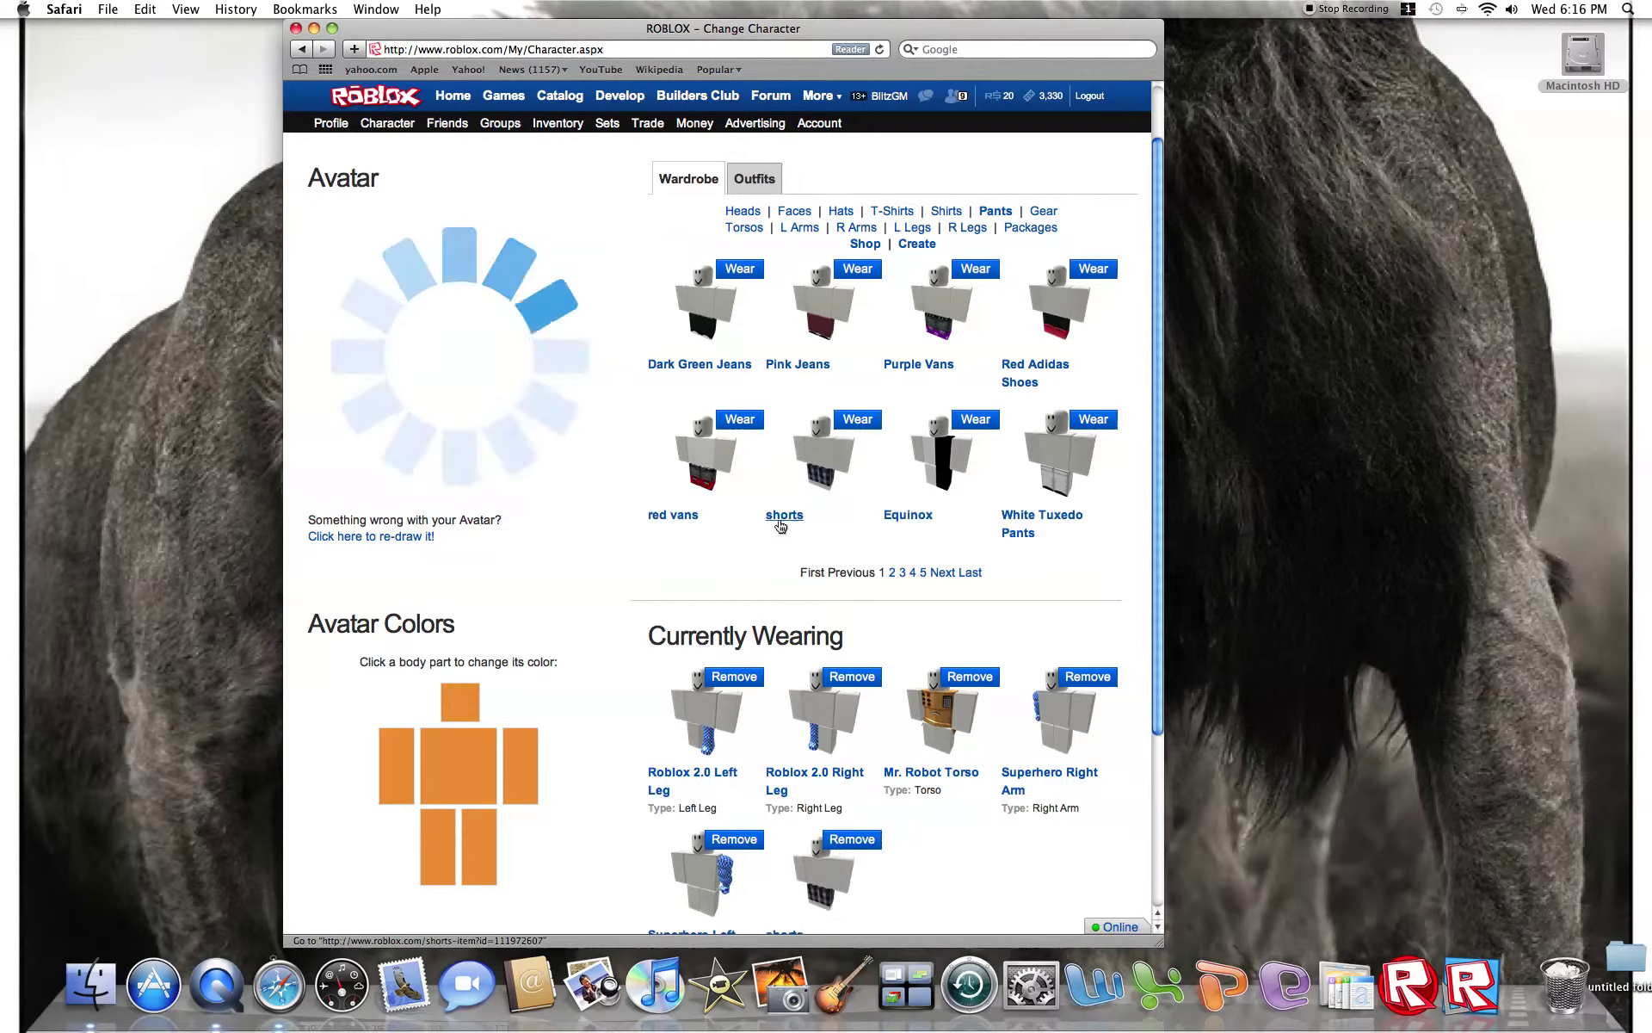
pyautogui.click(798, 484)
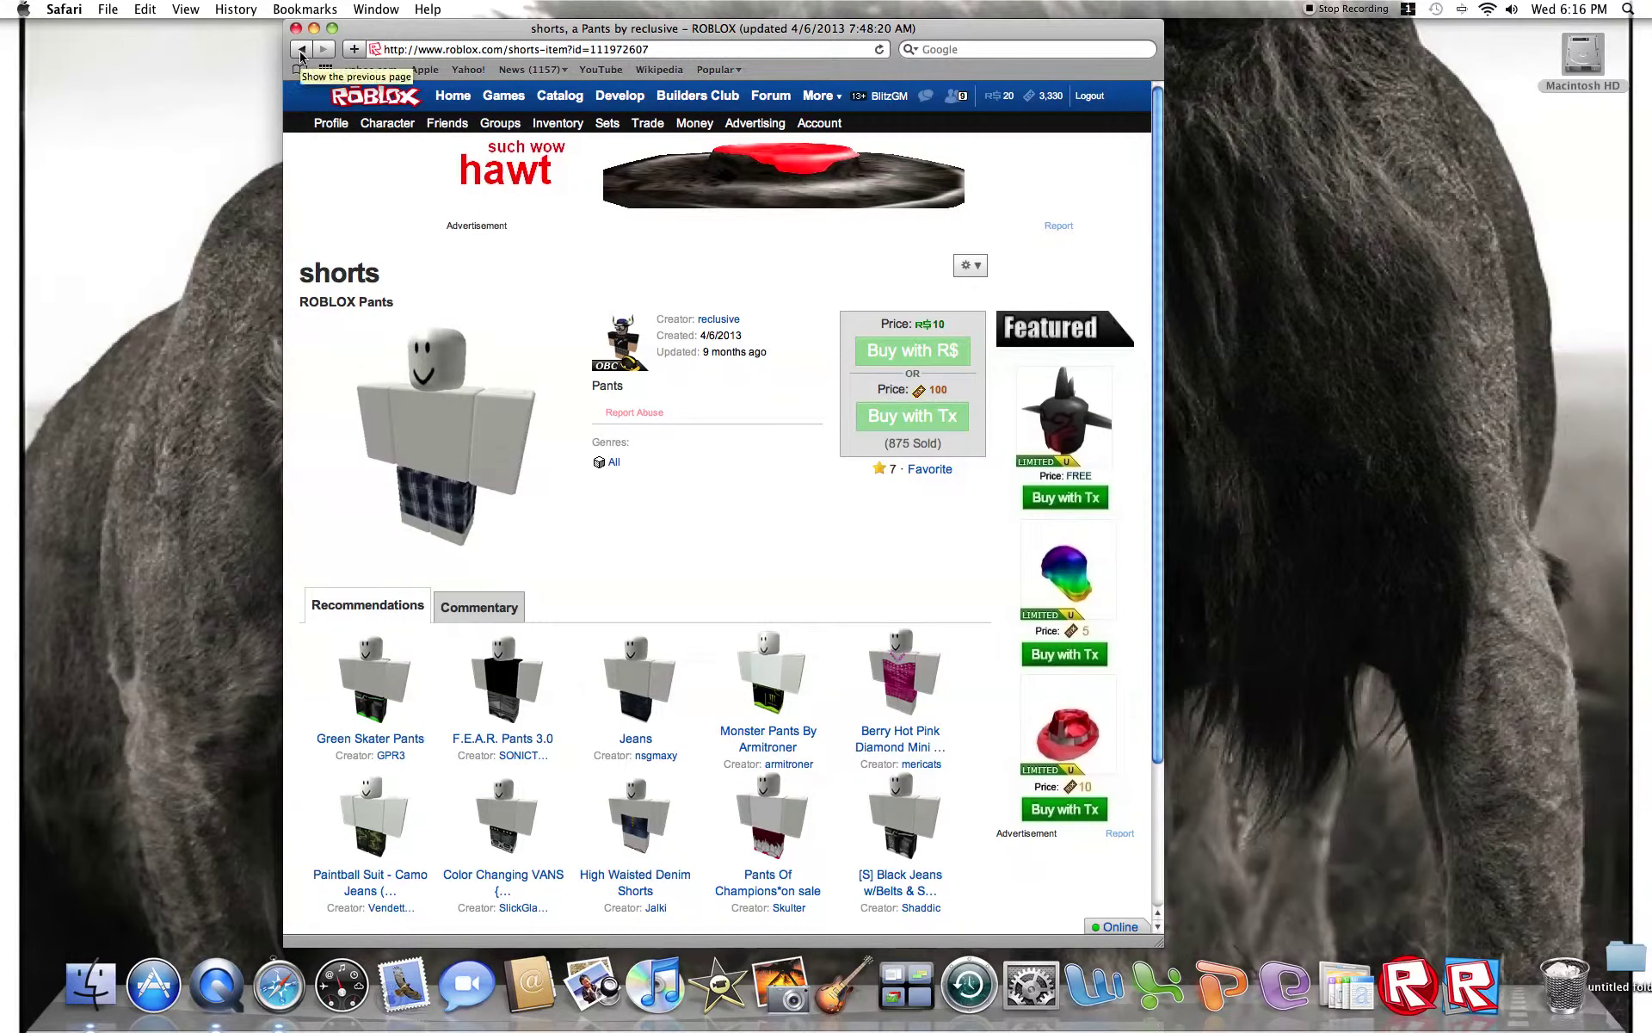
pyautogui.click(302, 53)
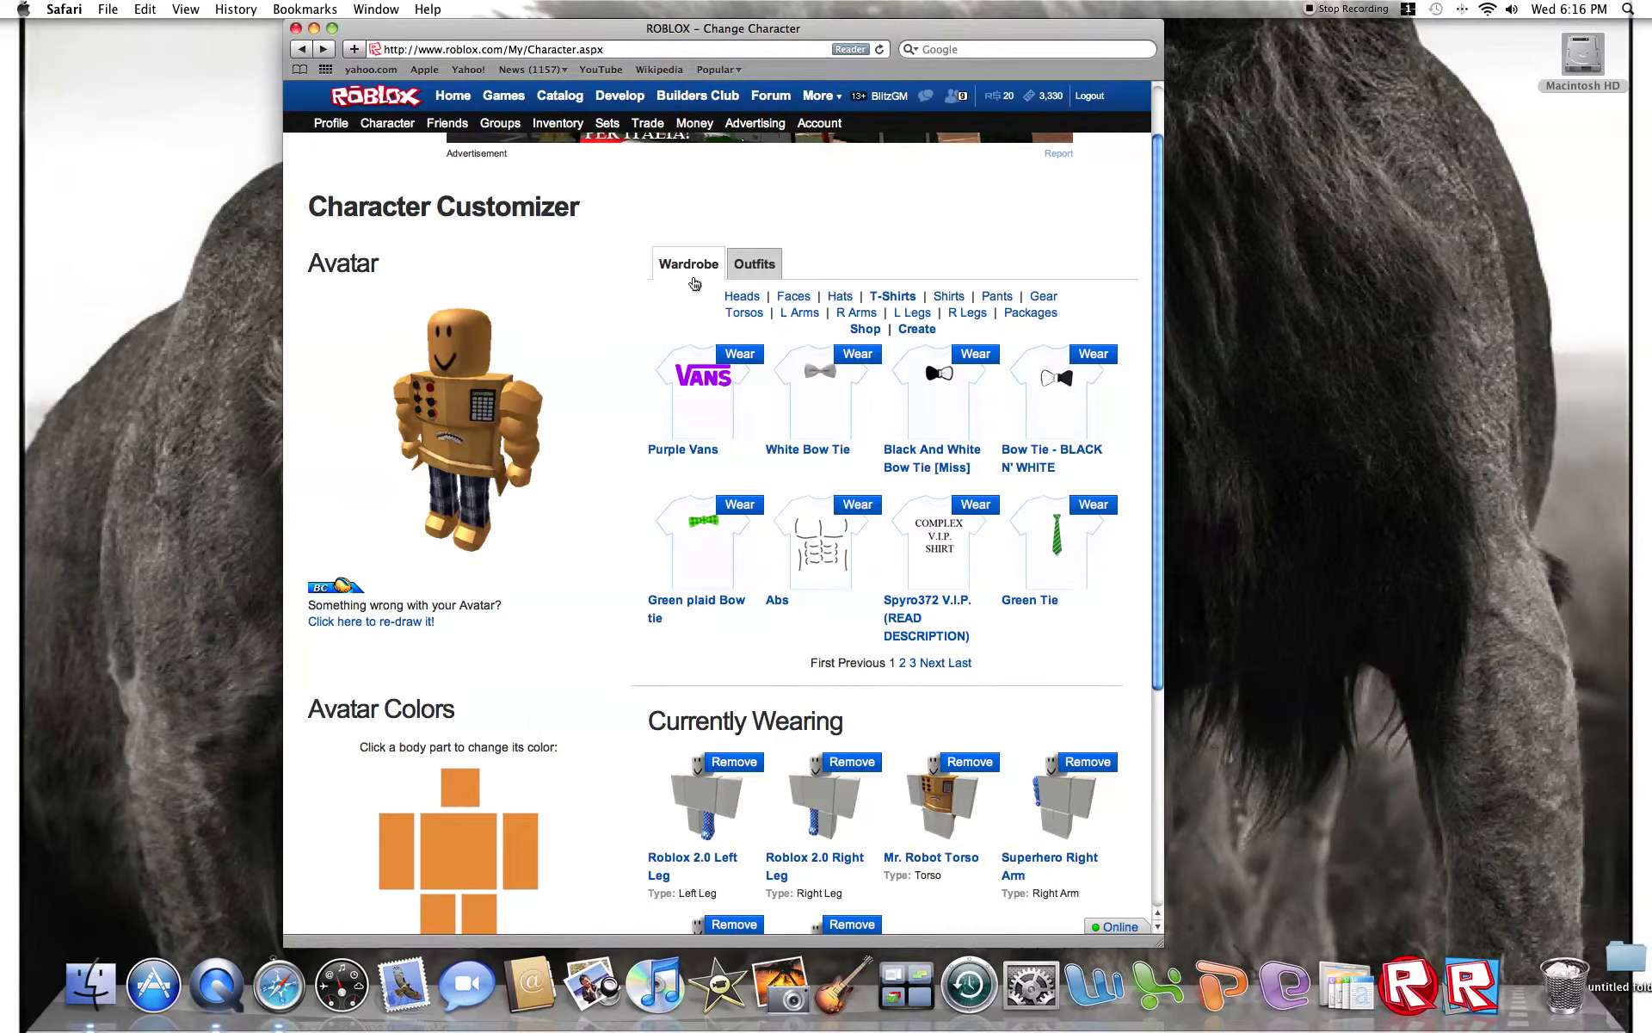
# Wear the plain White T-Shirt from shirts page 4, then add a t-shirt design.
pyautogui.click(947, 298)
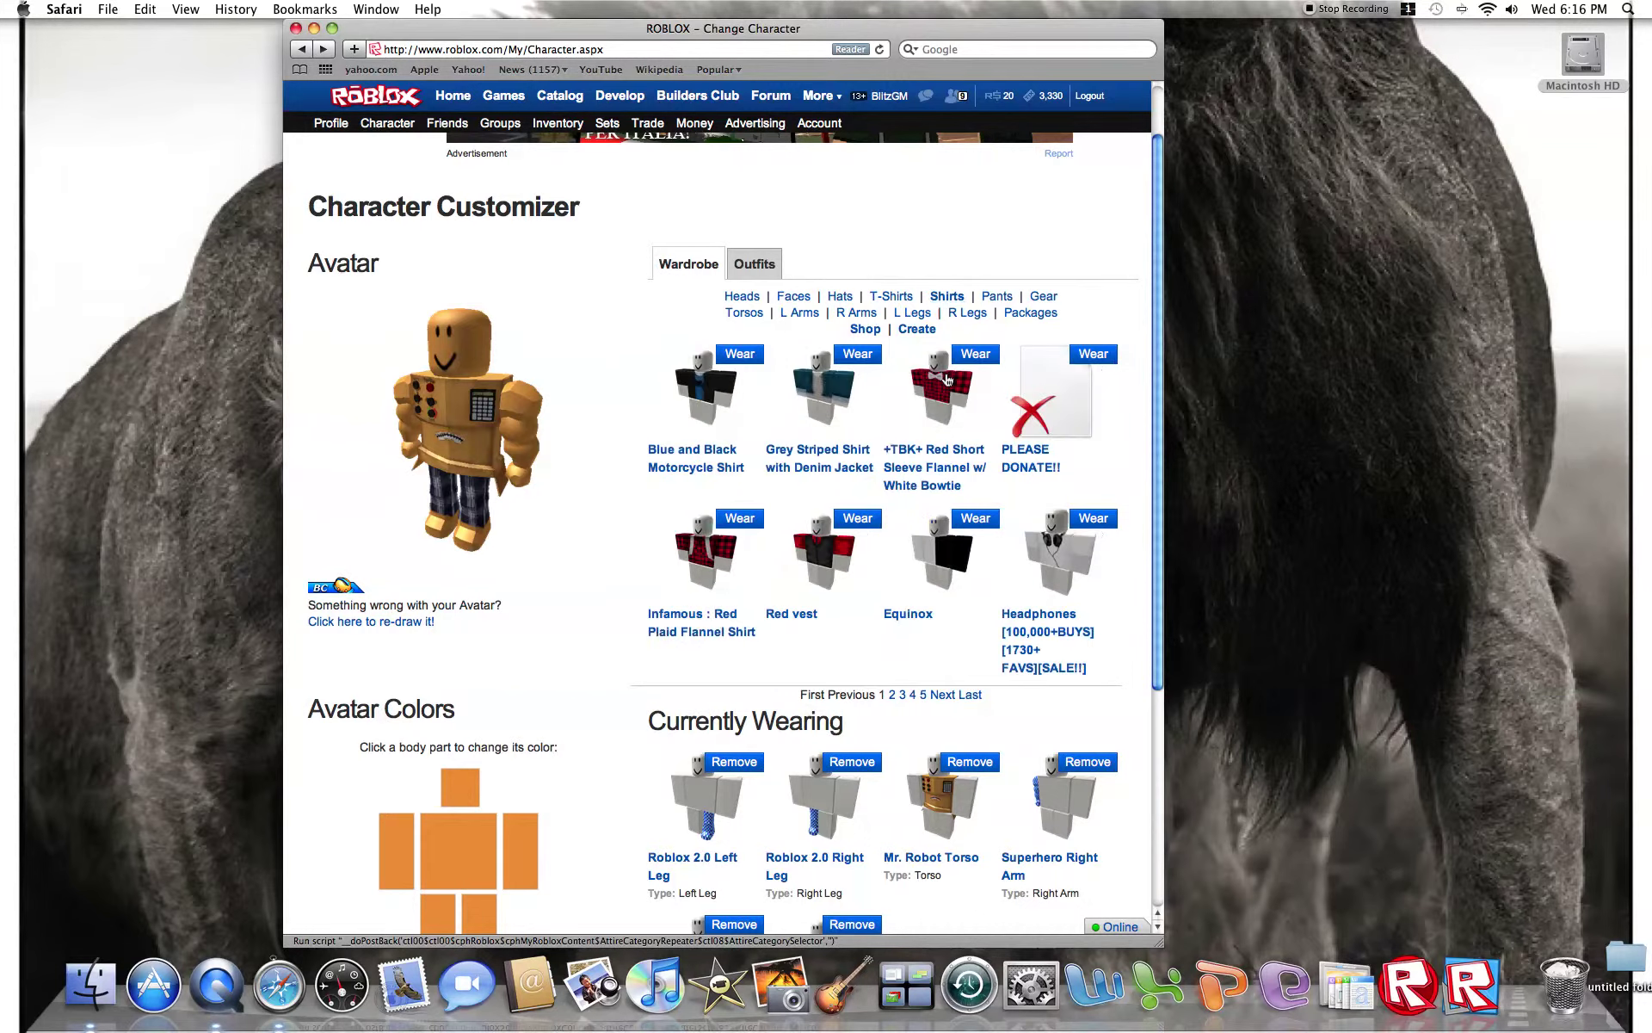
pyautogui.click(943, 696)
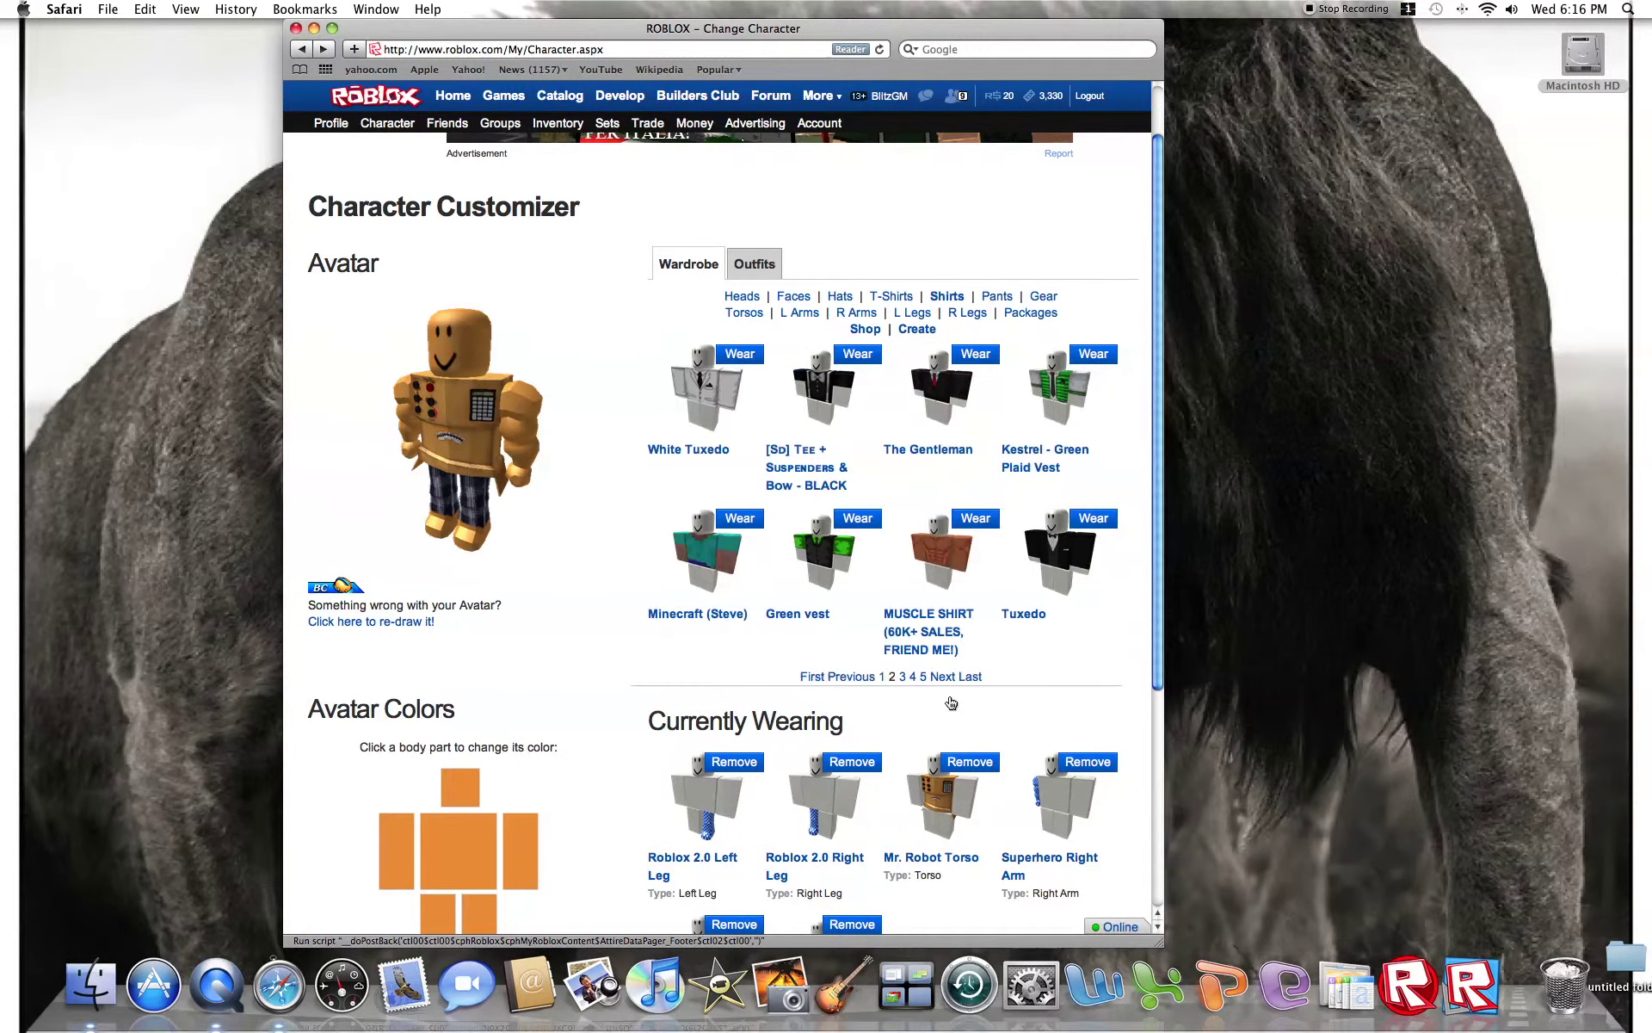
pyautogui.click(923, 678)
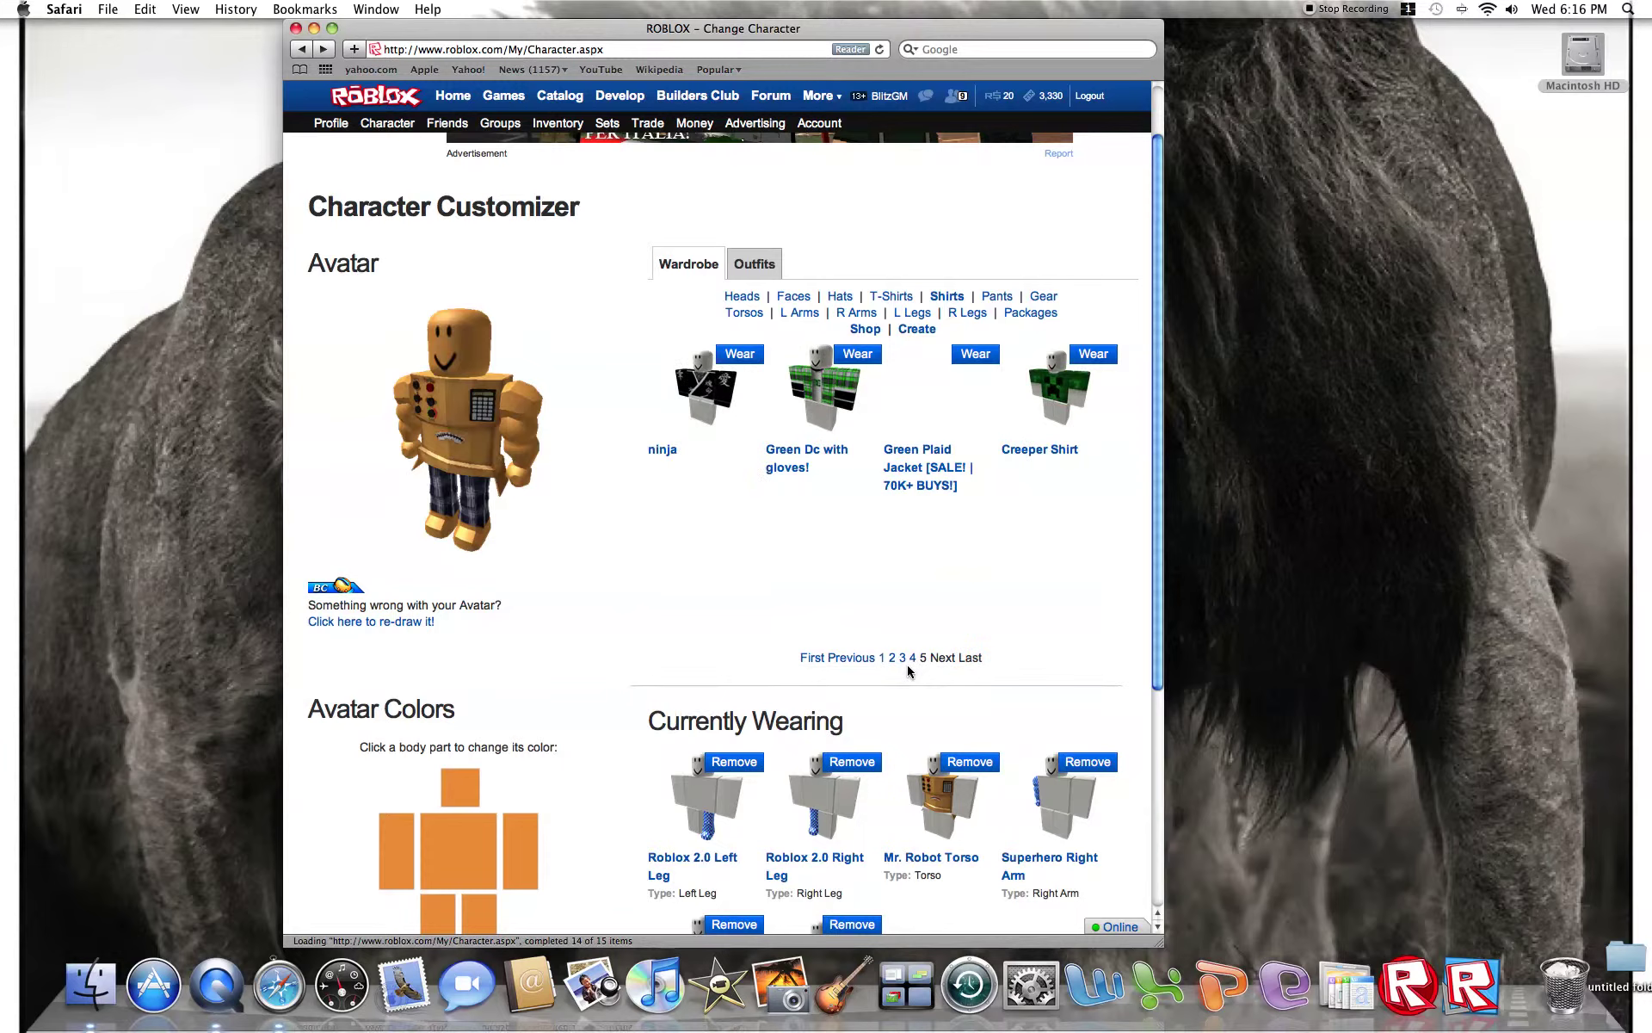
pyautogui.click(913, 659)
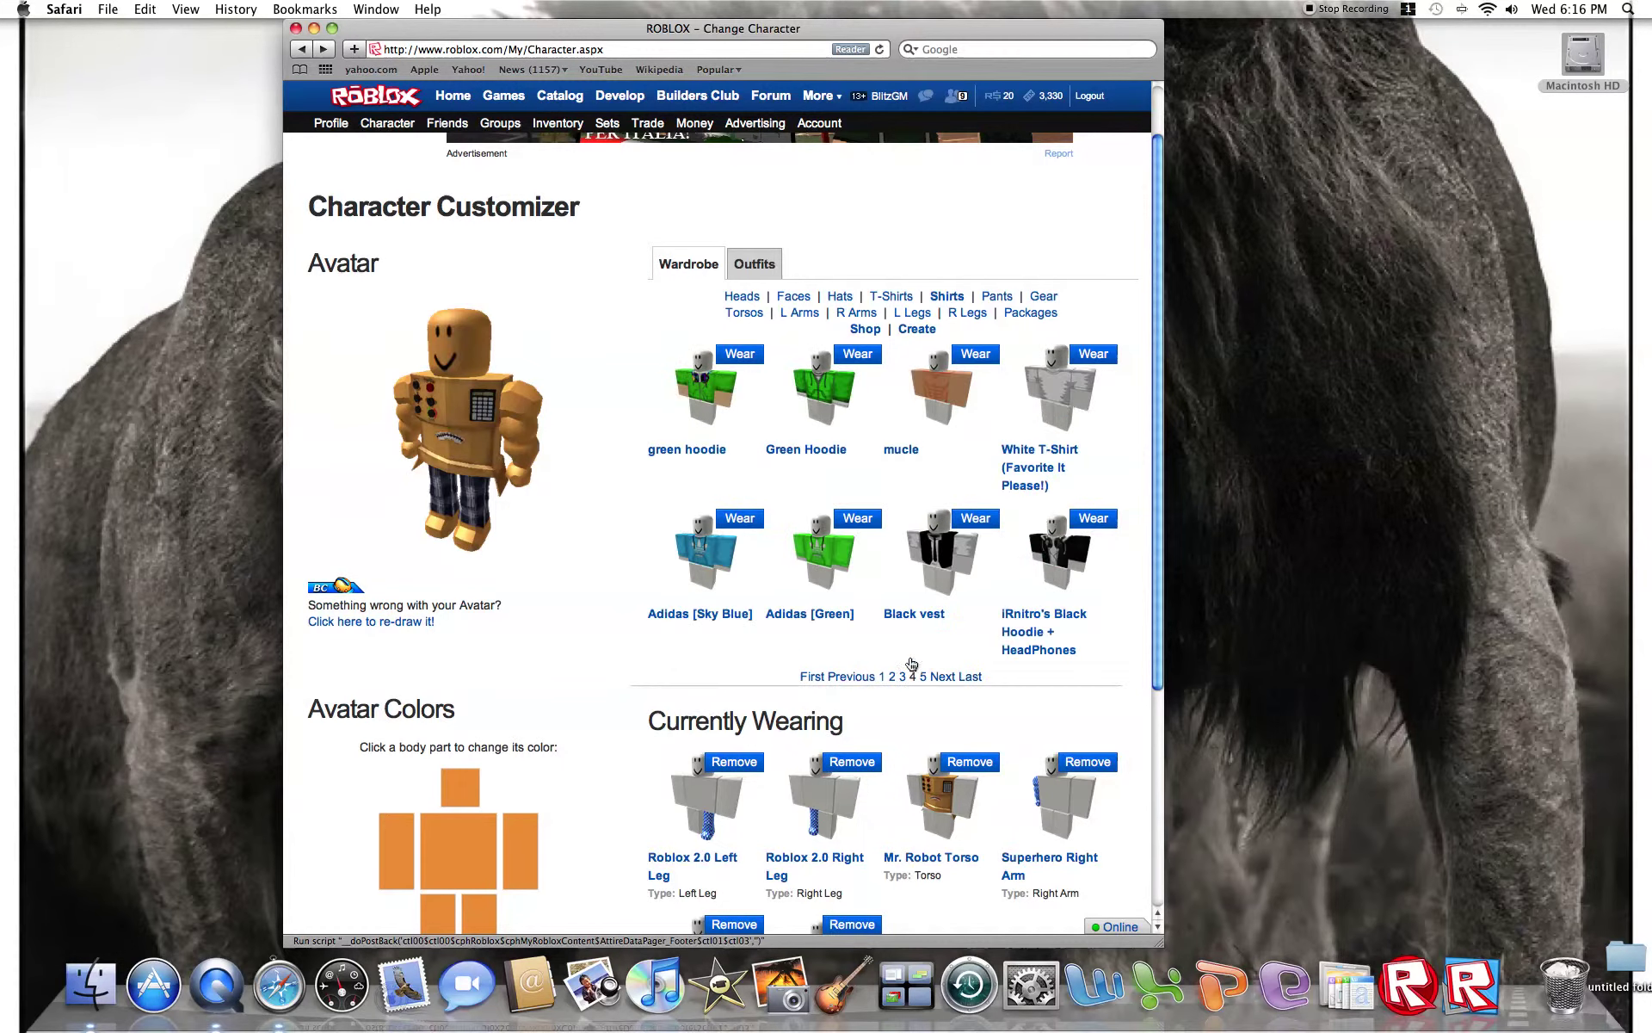
pyautogui.click(1039, 450)
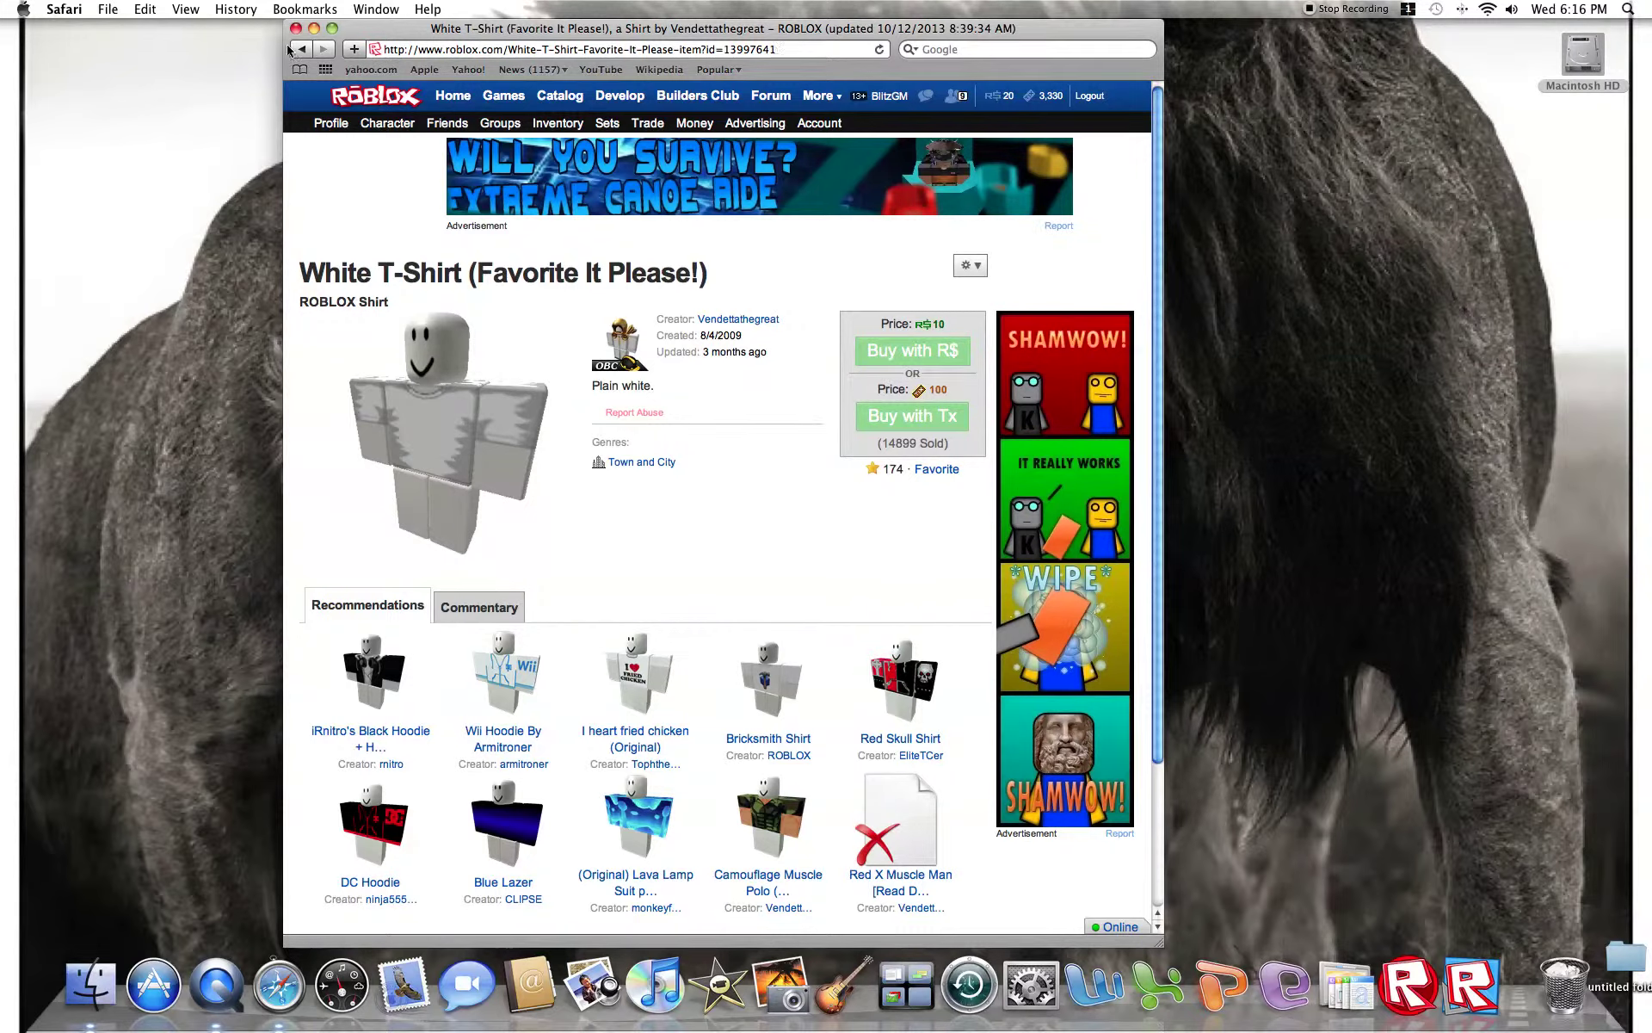
pyautogui.click(297, 49)
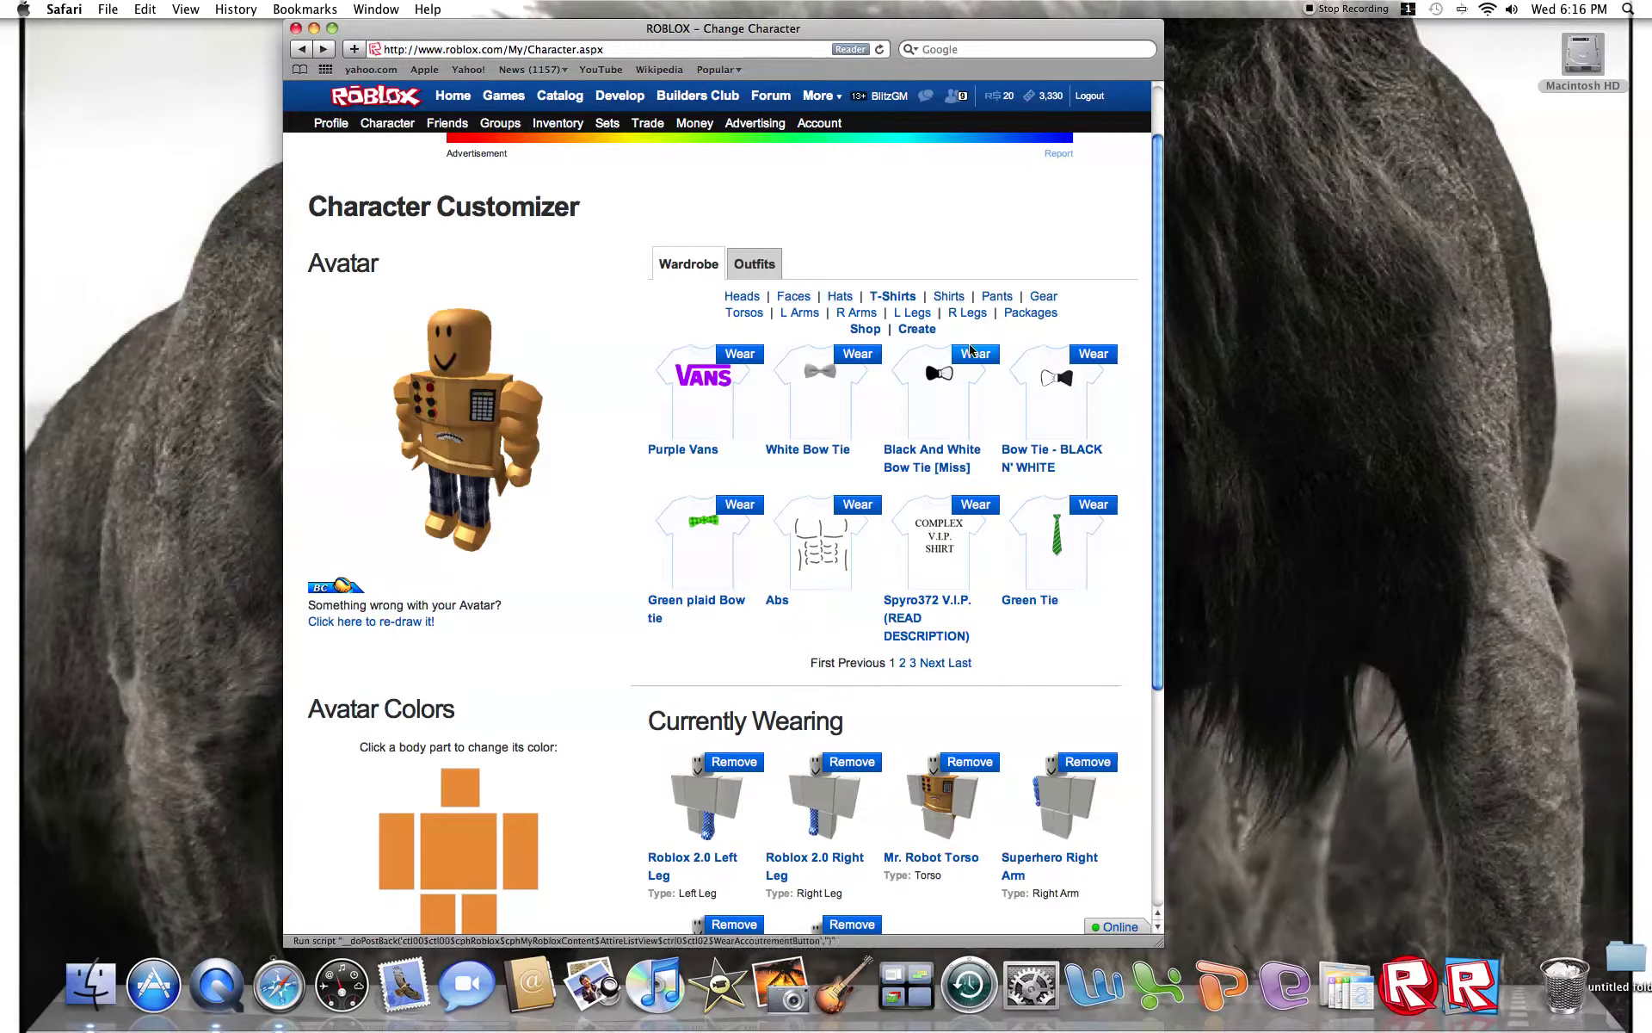
pyautogui.click(949, 297)
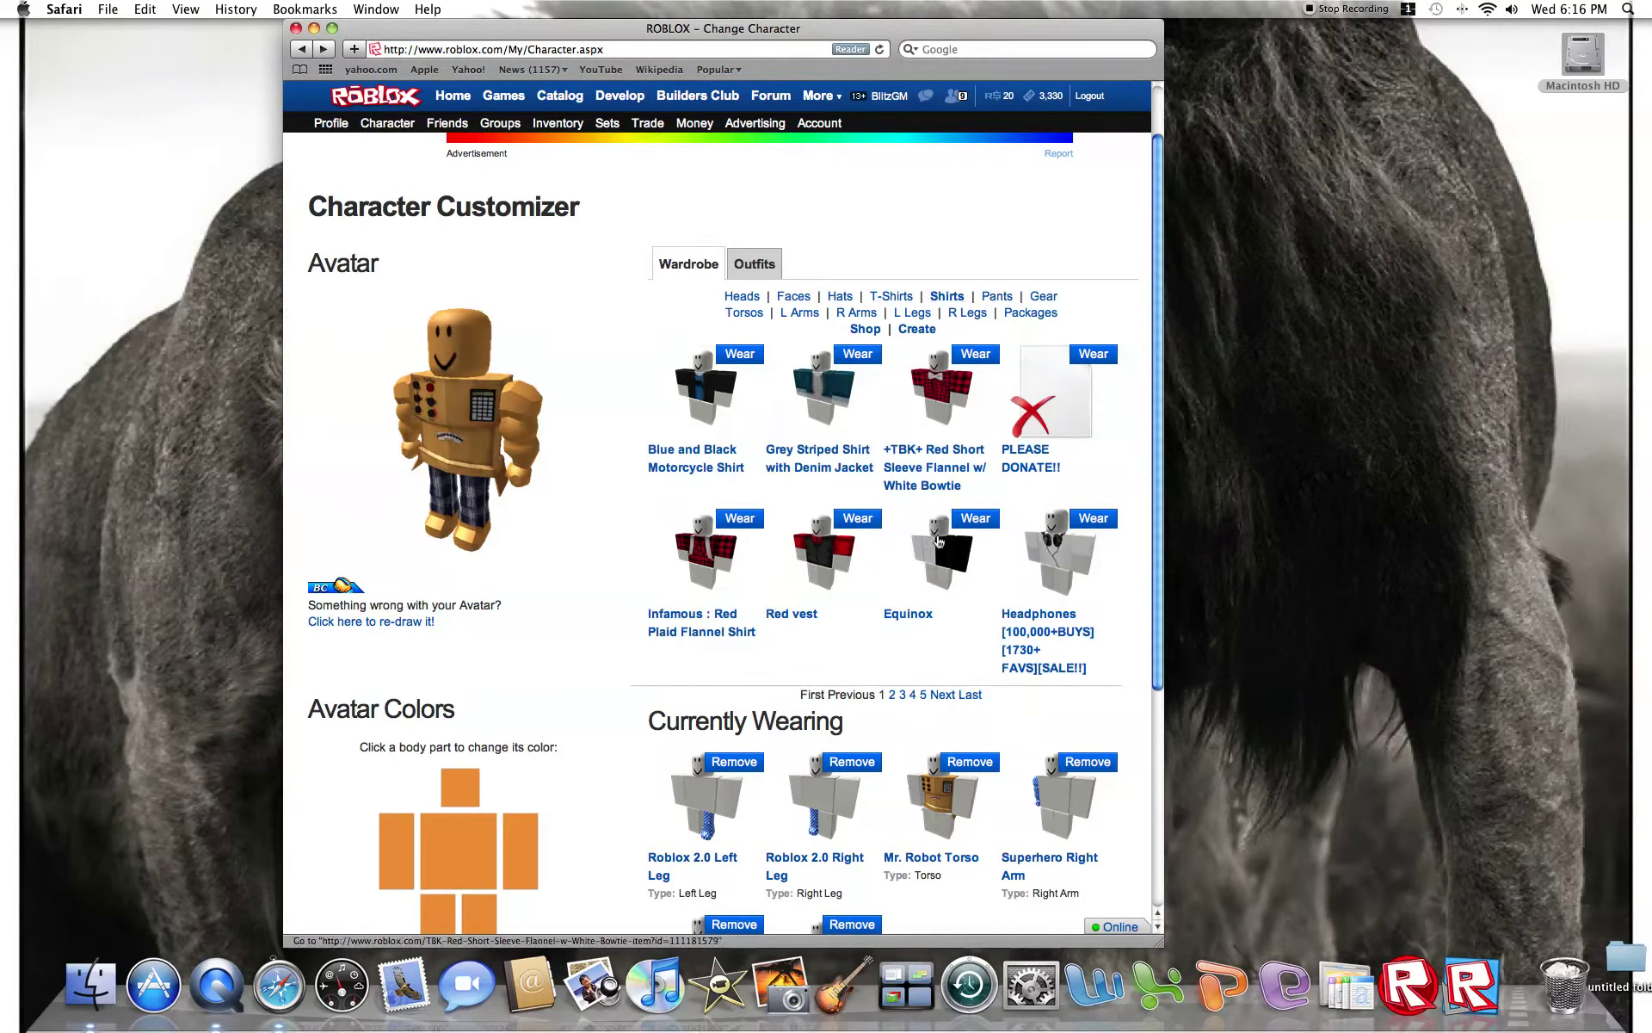
pyautogui.click(915, 695)
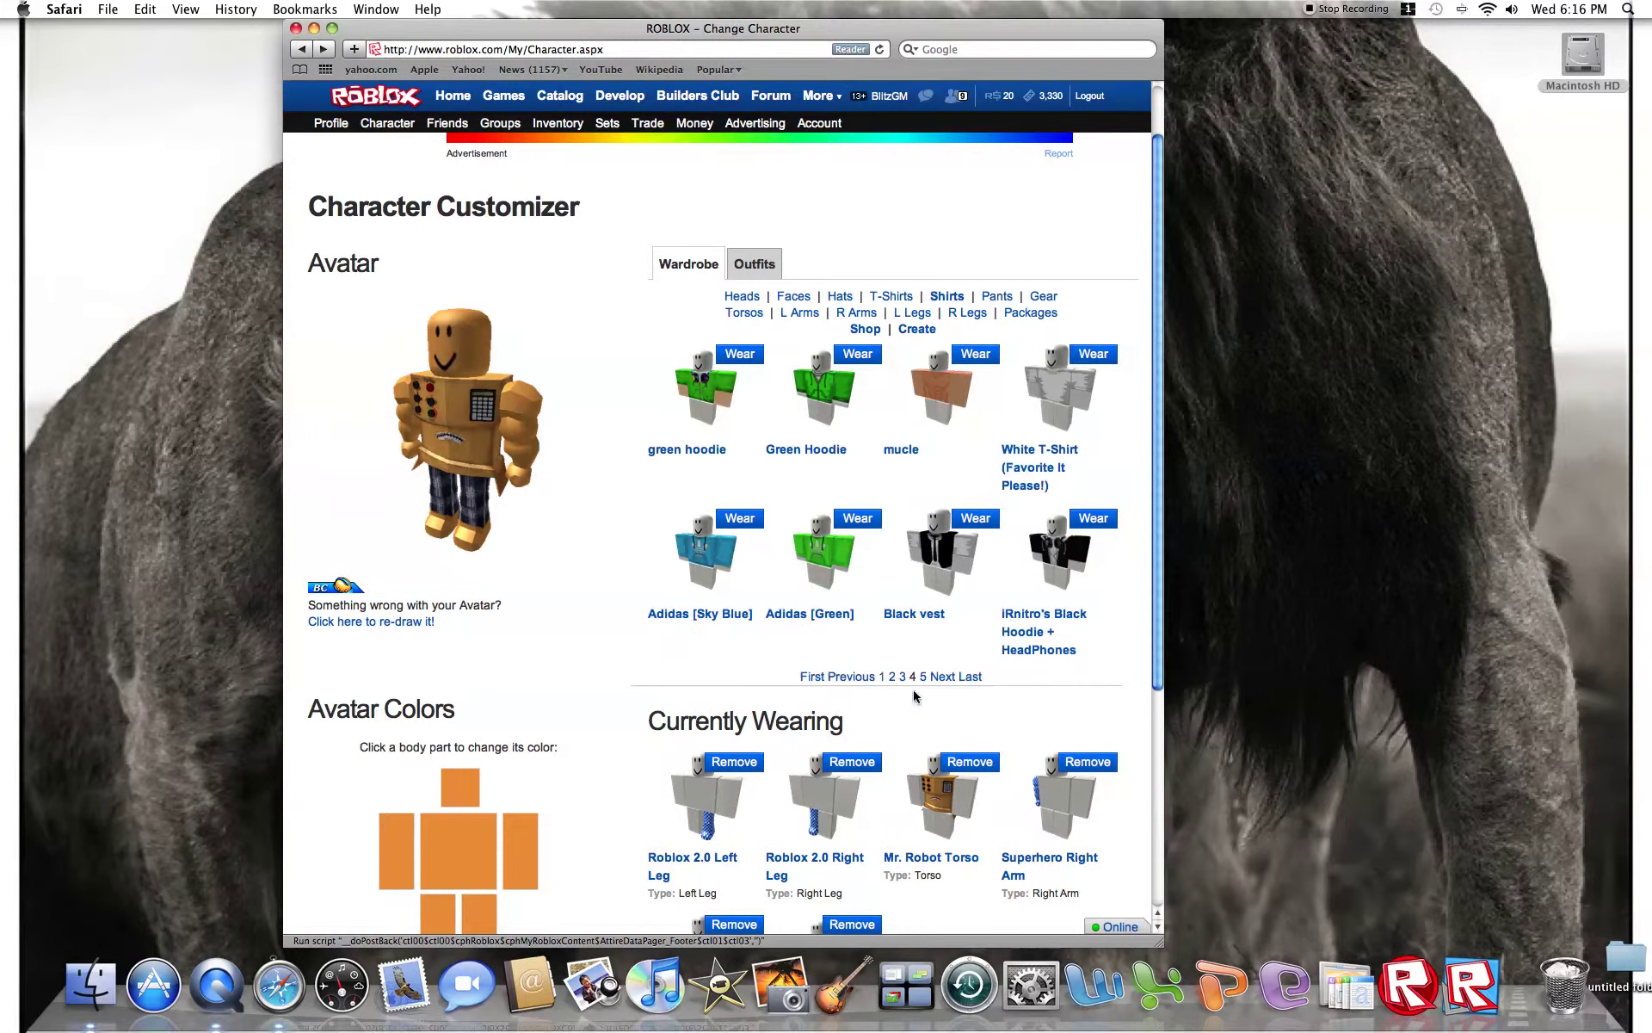
pyautogui.click(872, 297)
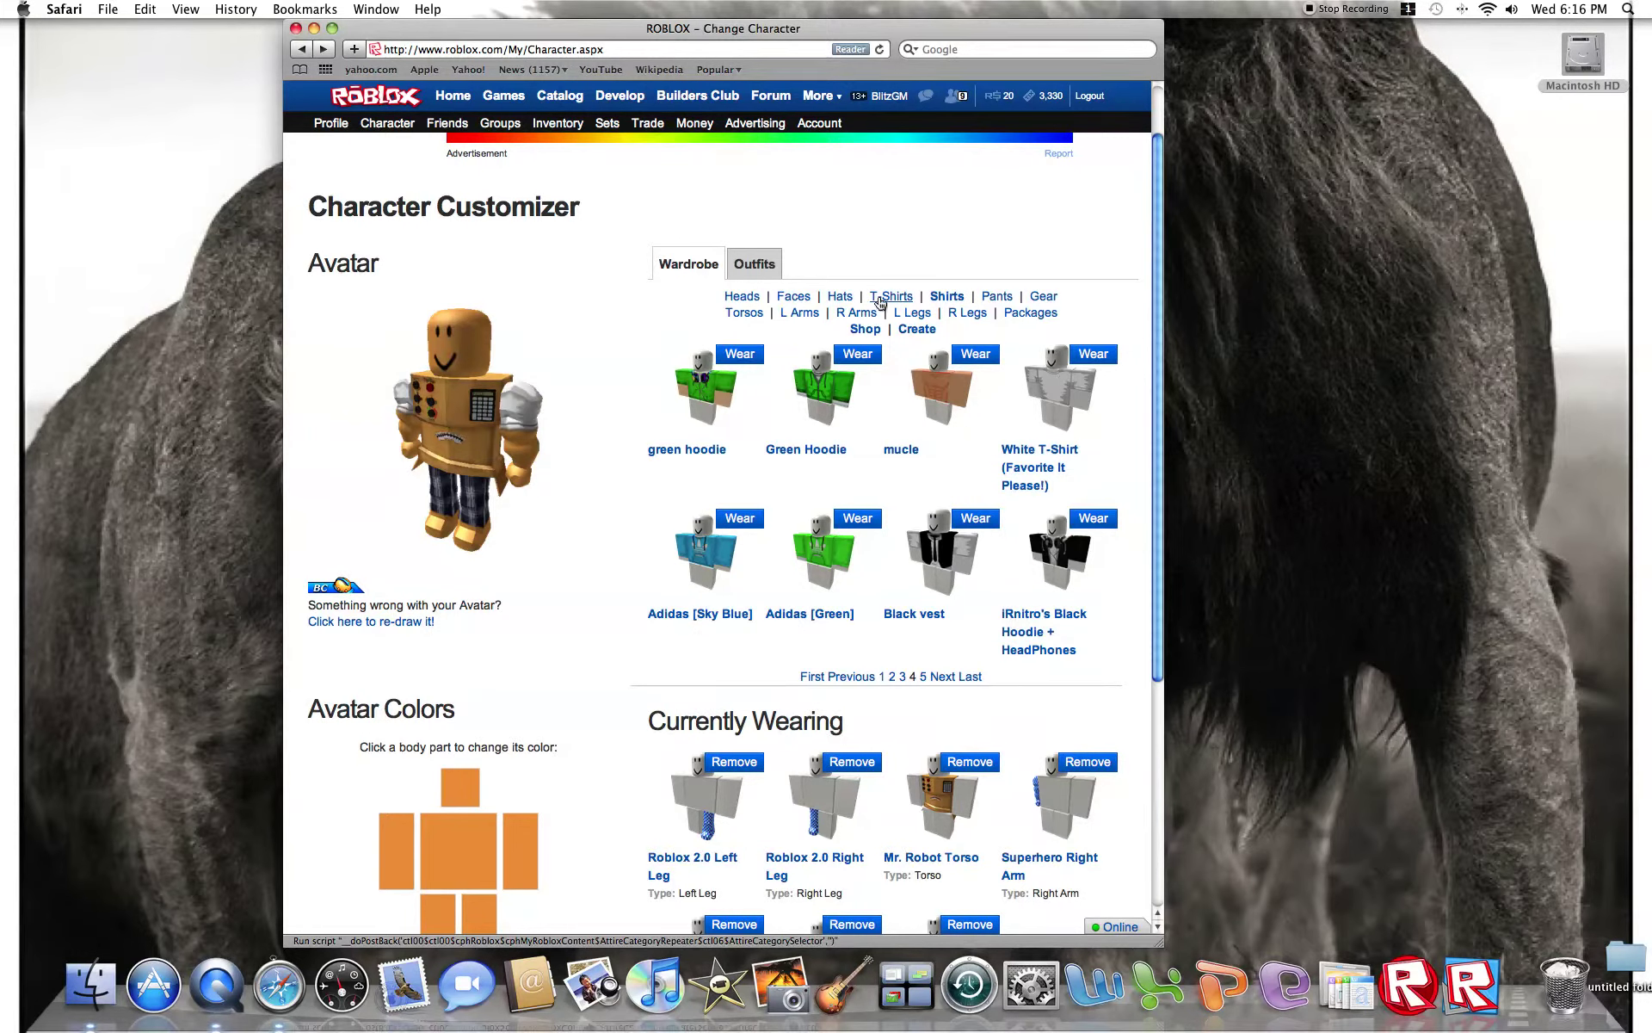
pyautogui.click(858, 353)
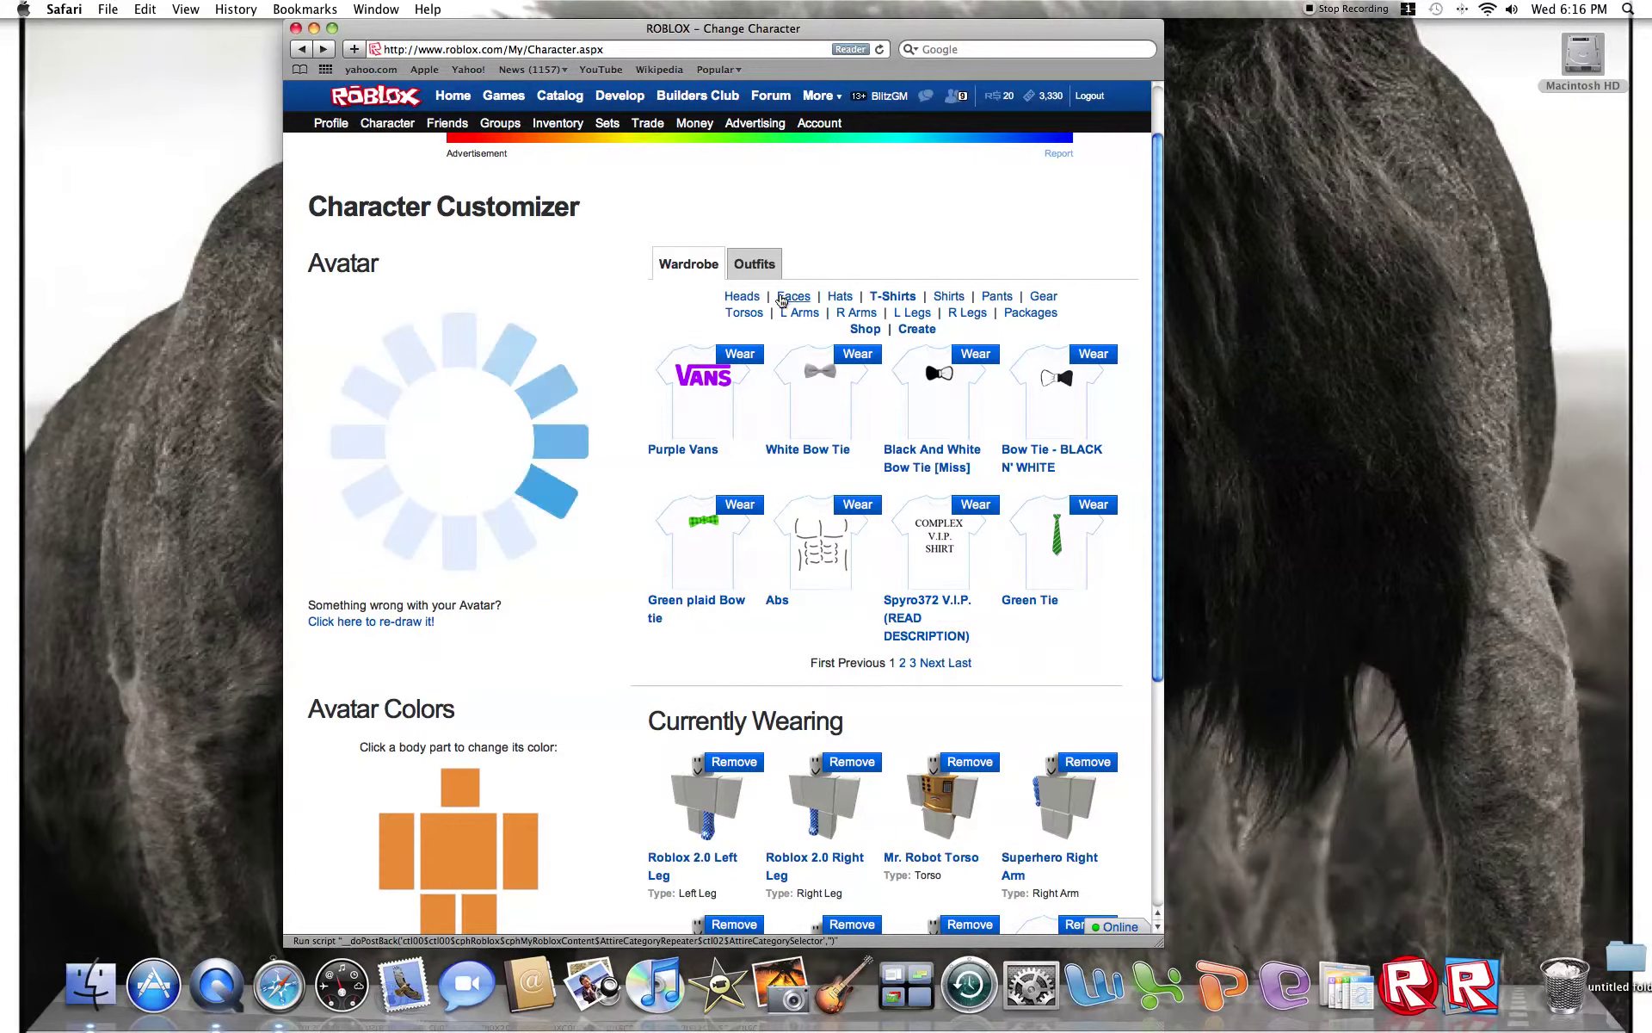
# Page through the hats in the wardrobe.
pyautogui.click(839, 297)
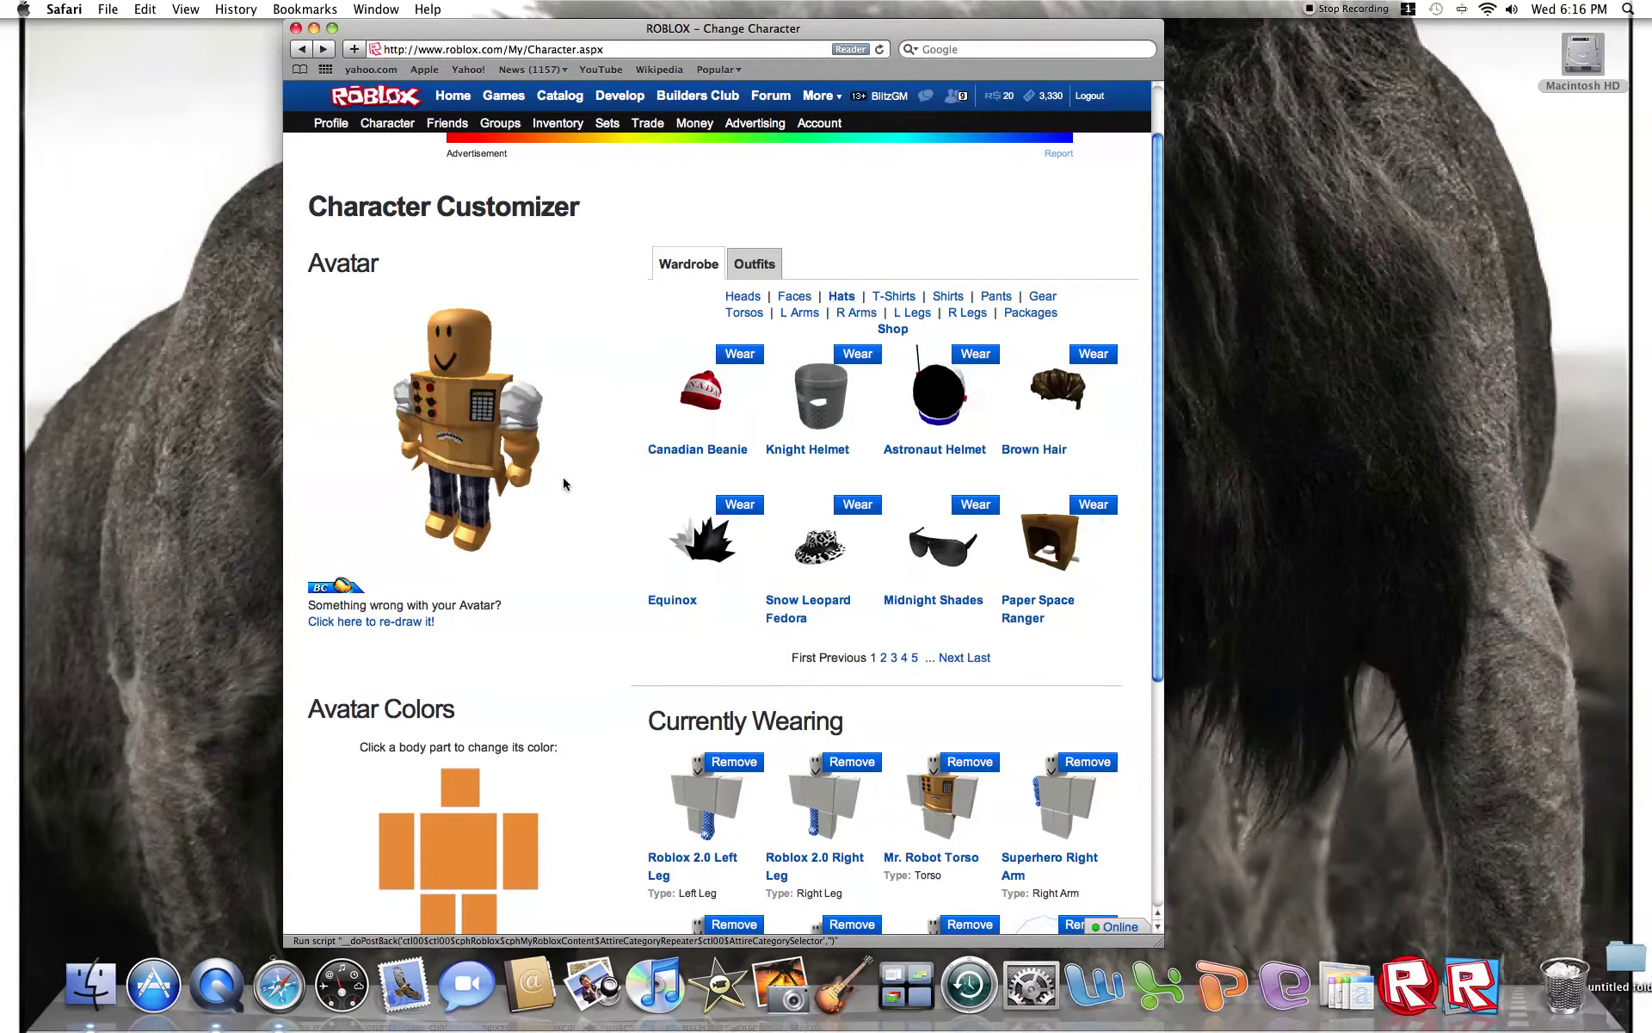
pyautogui.click(953, 659)
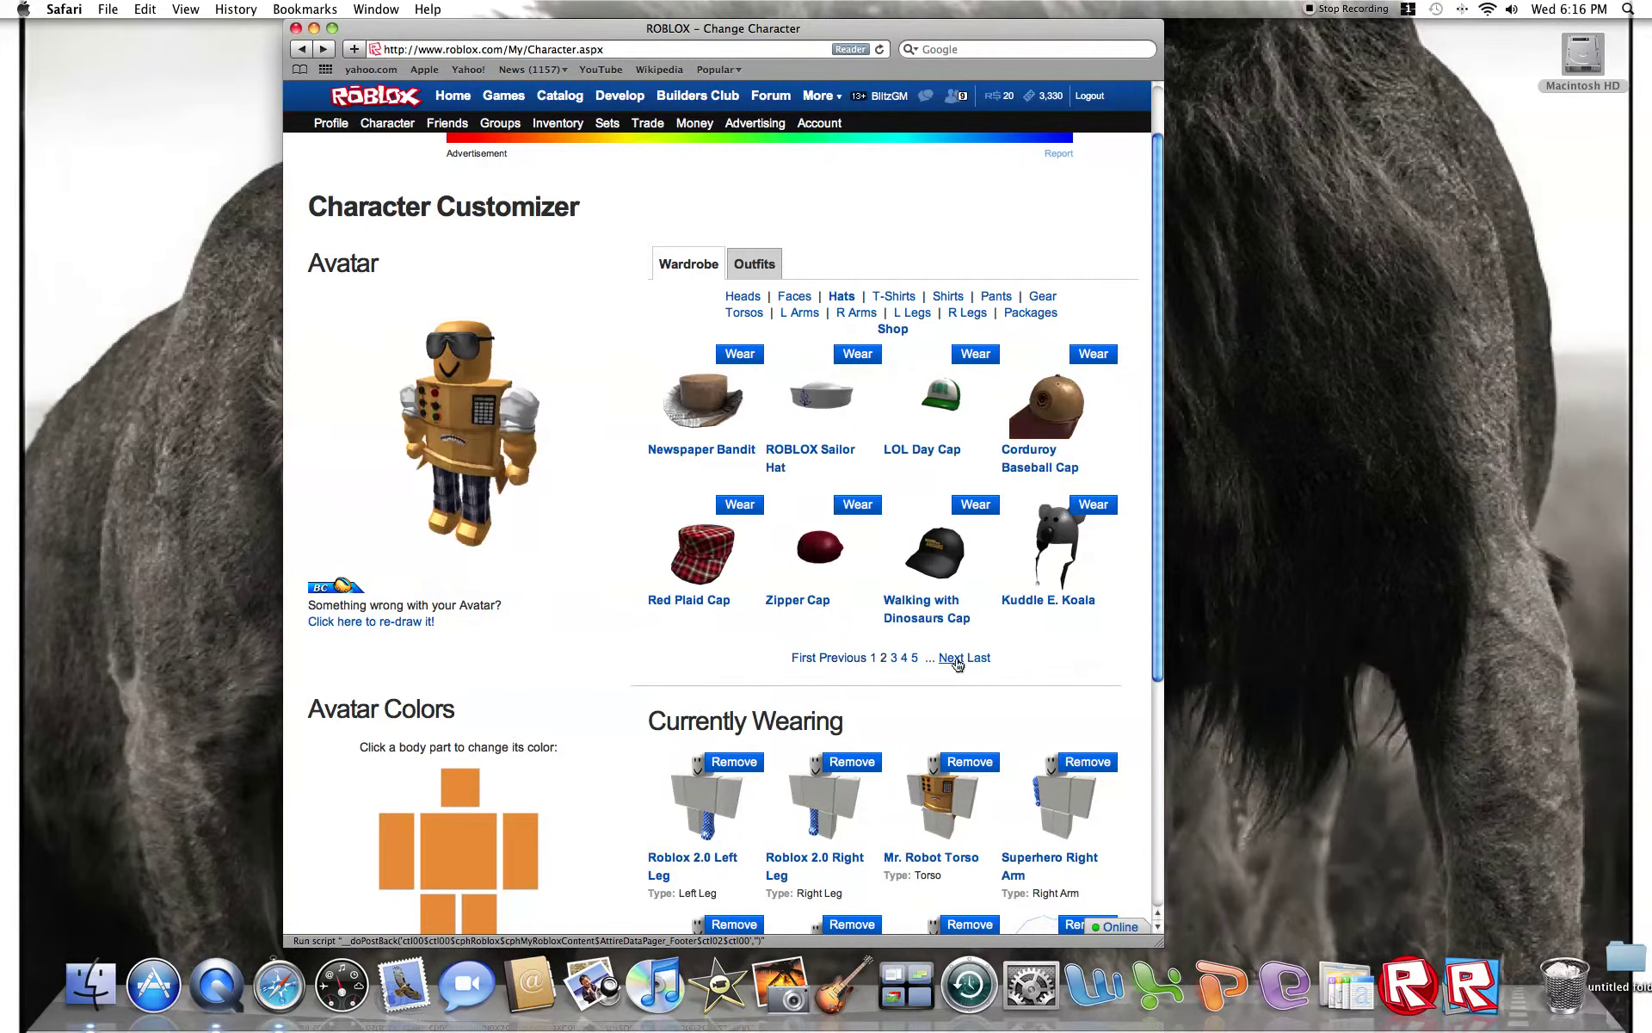
pyautogui.click(835, 659)
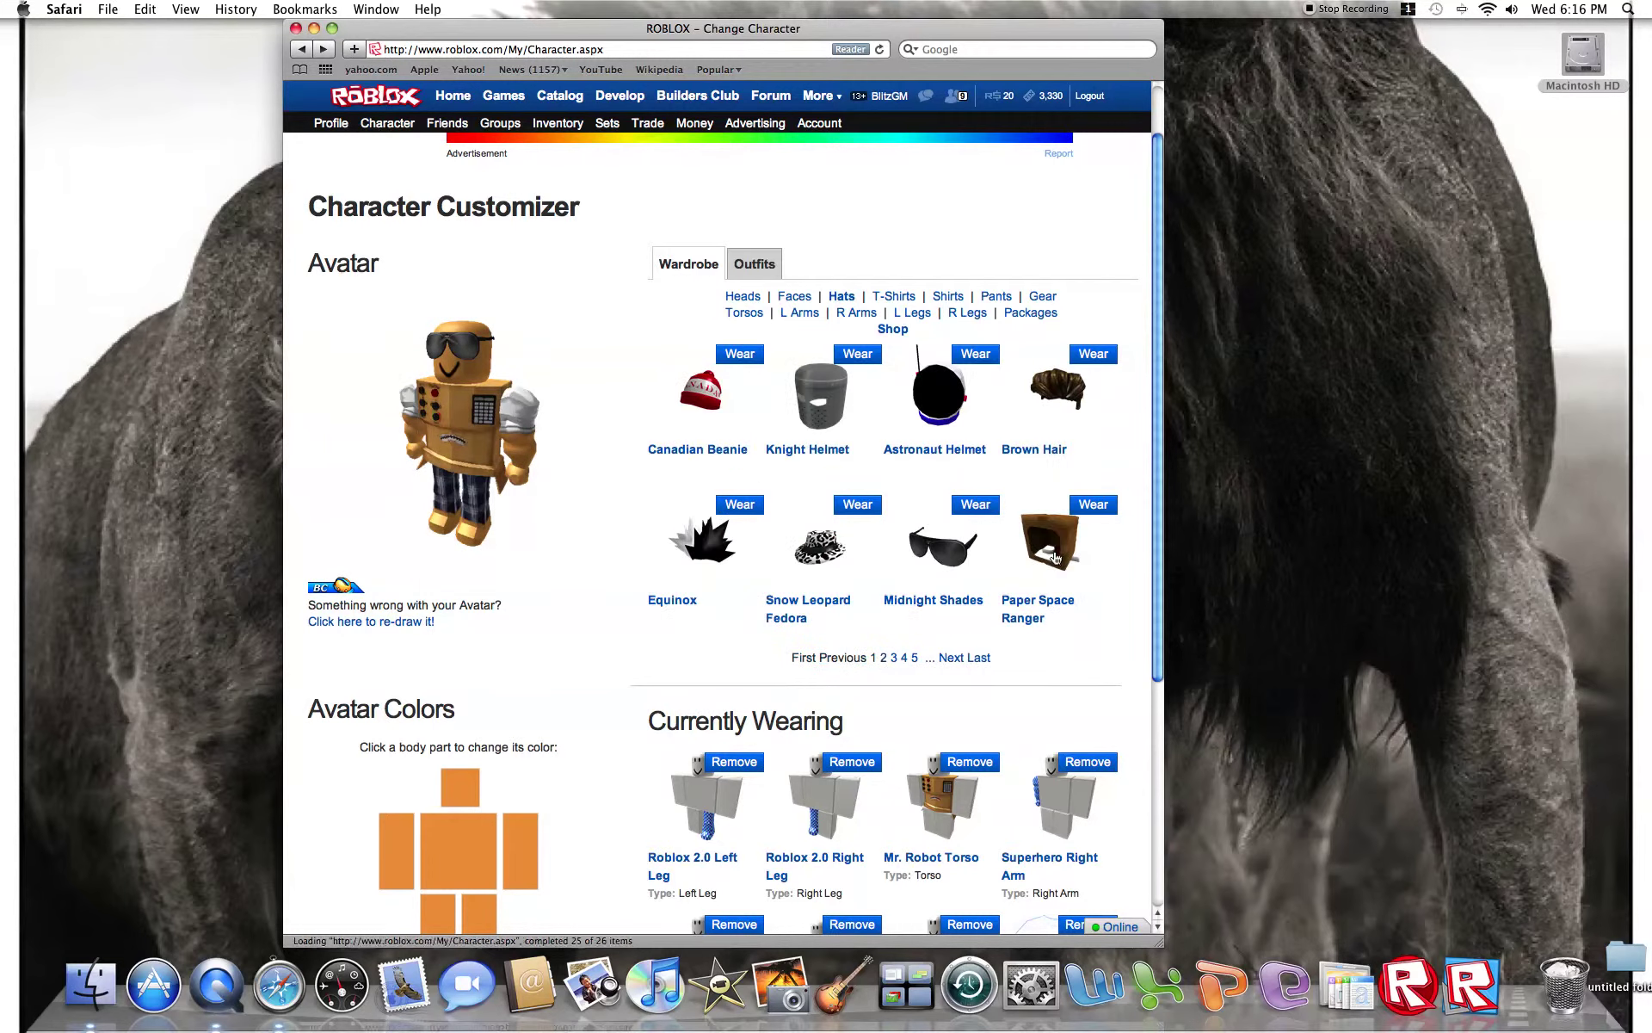
pyautogui.click(946, 659)
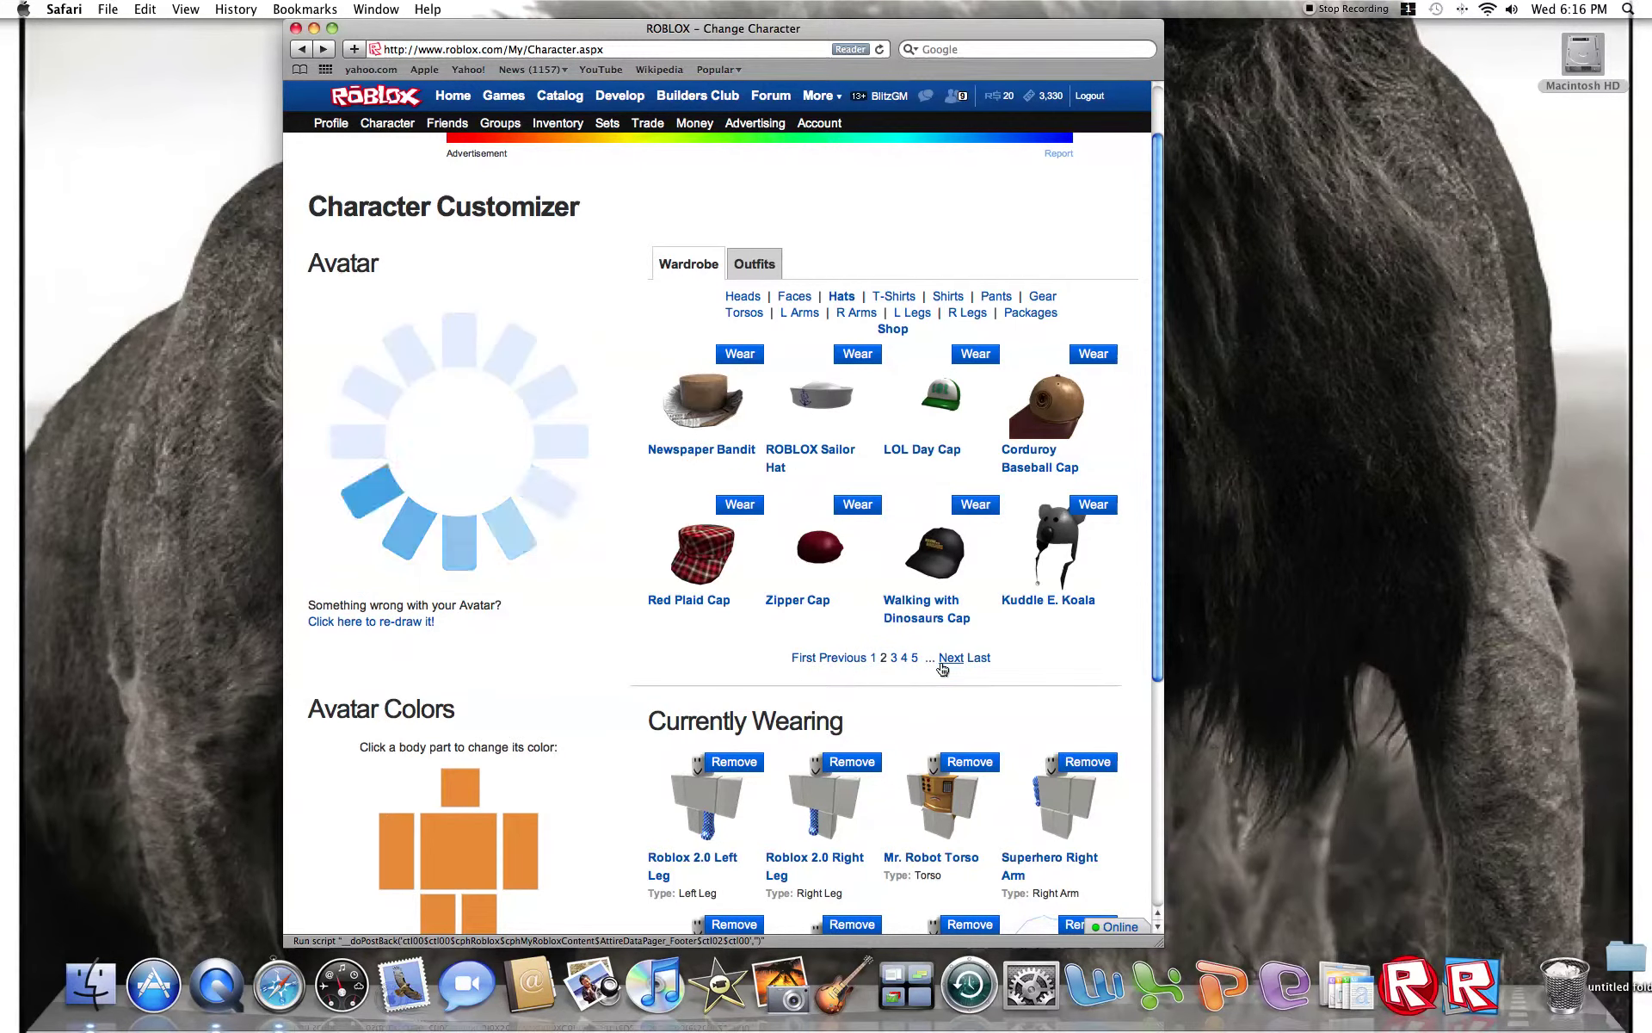
pyautogui.click(946, 659)
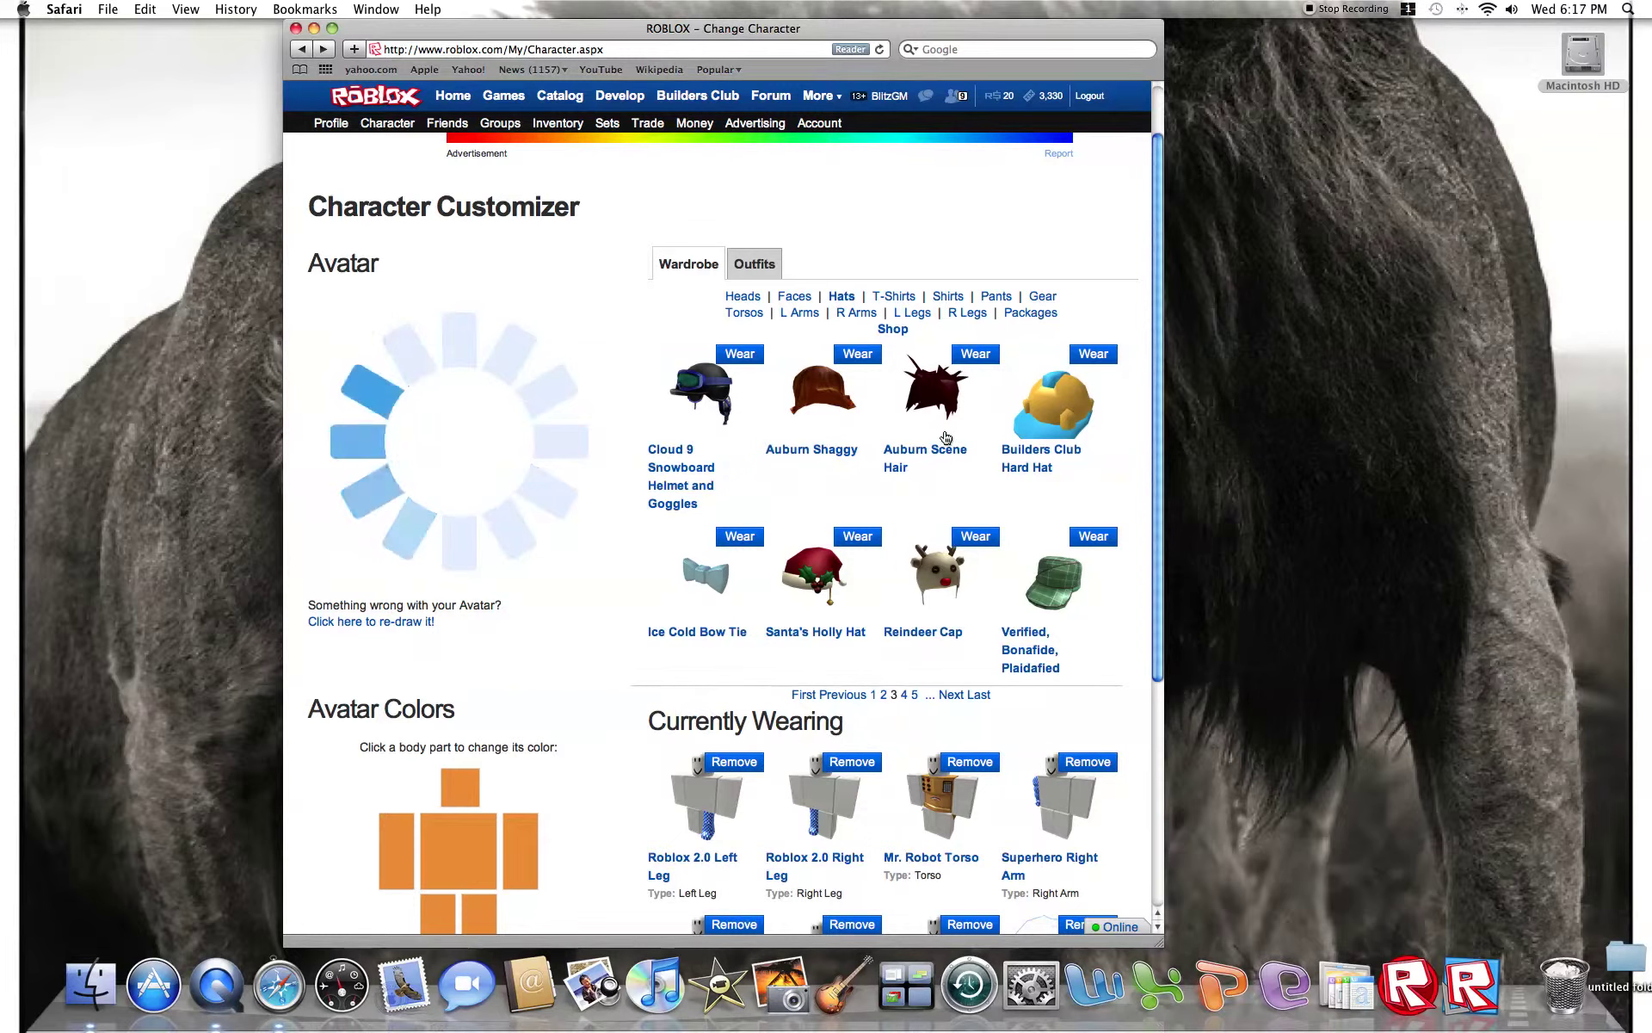
# Look over the faces and saved outfits, then view page 2 of worn items.
pyautogui.click(792, 299)
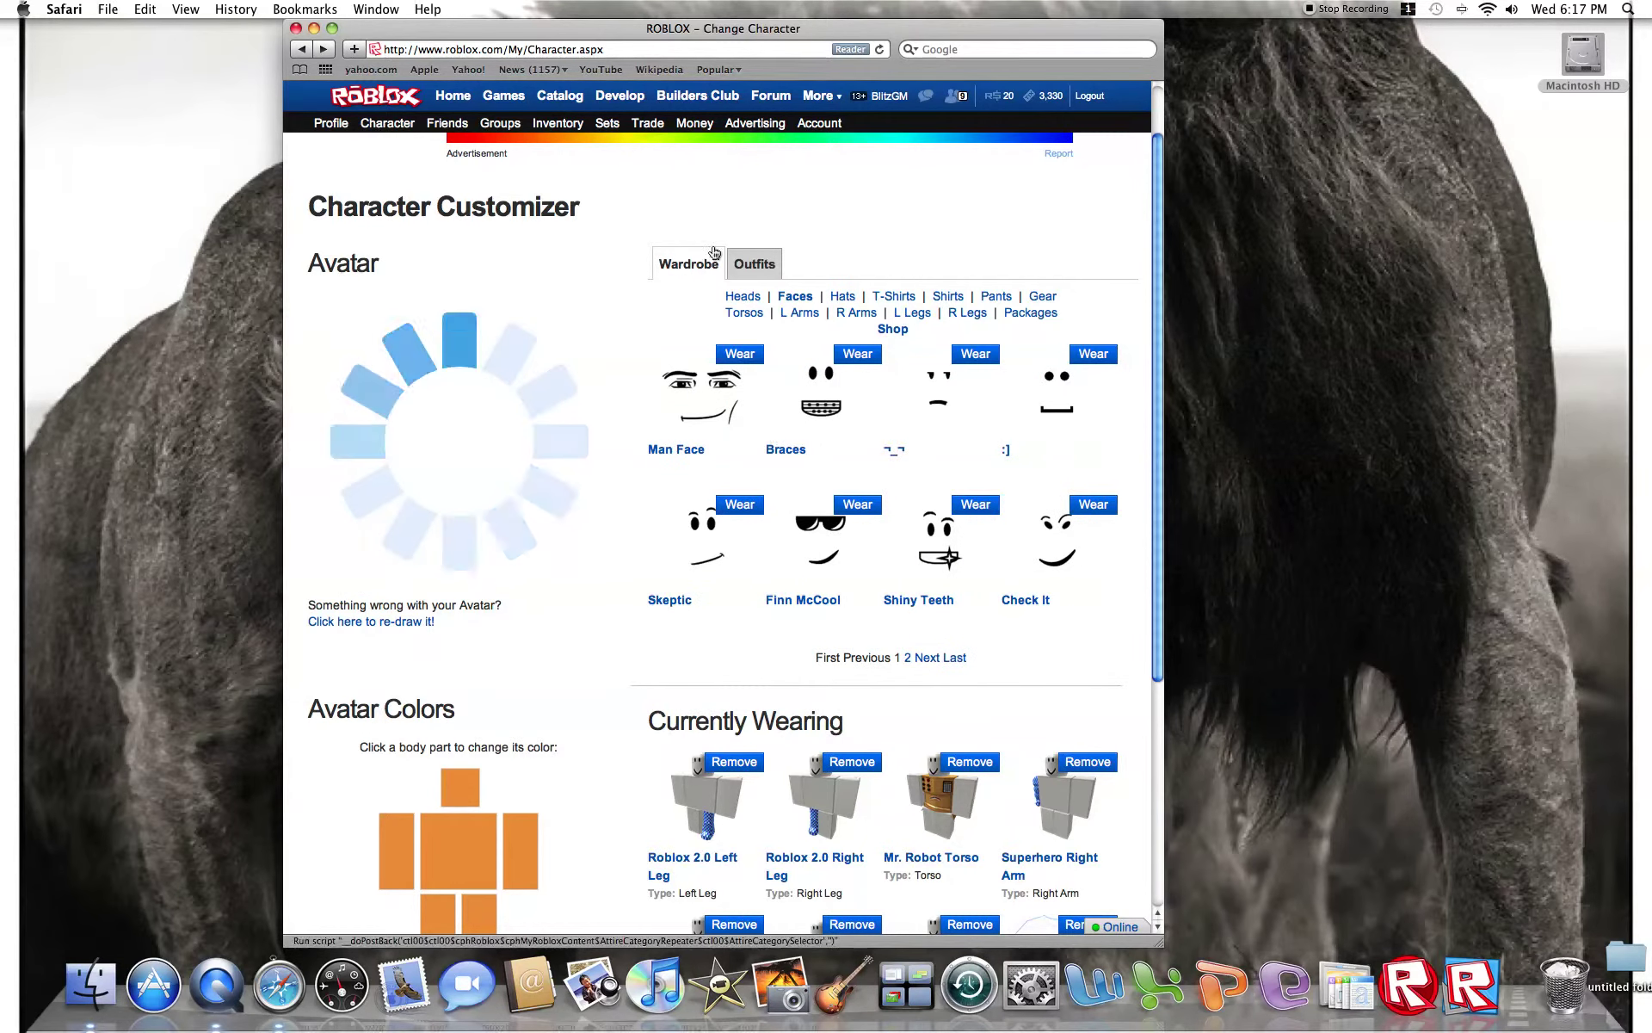
pyautogui.click(768, 270)
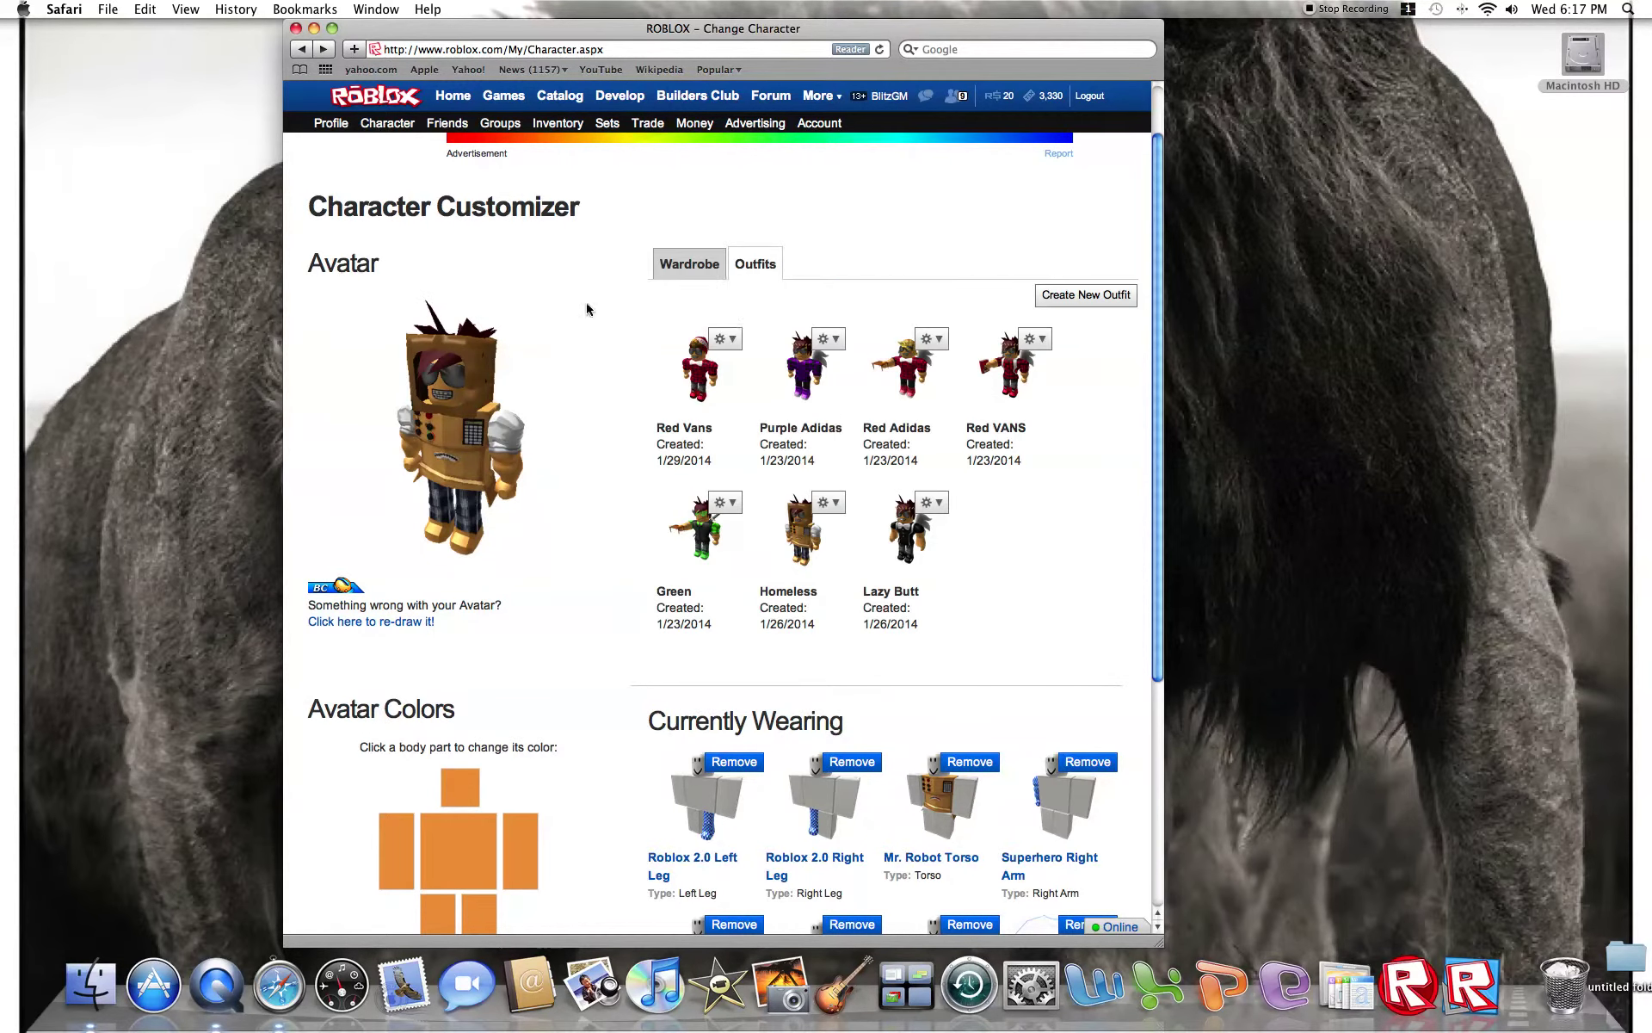
pyautogui.click(680, 259)
pyautogui.click(755, 264)
pyautogui.click(704, 272)
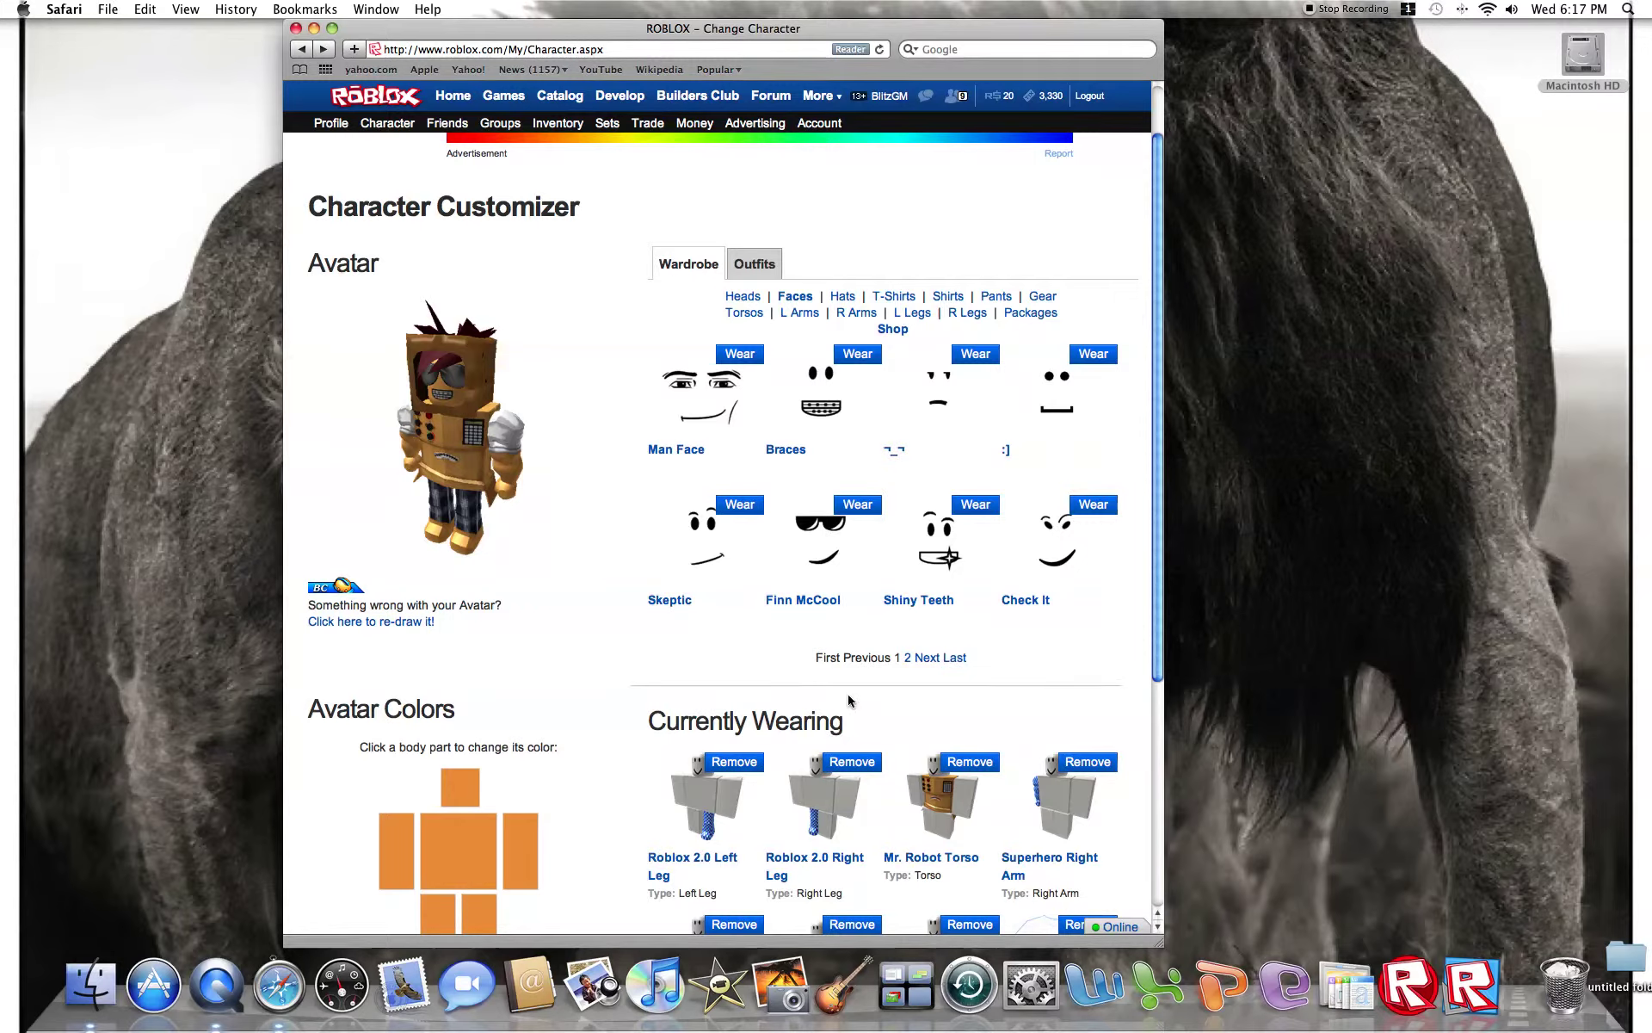
pyautogui.scroll(-5, 849, 700)
pyautogui.click(928, 756)
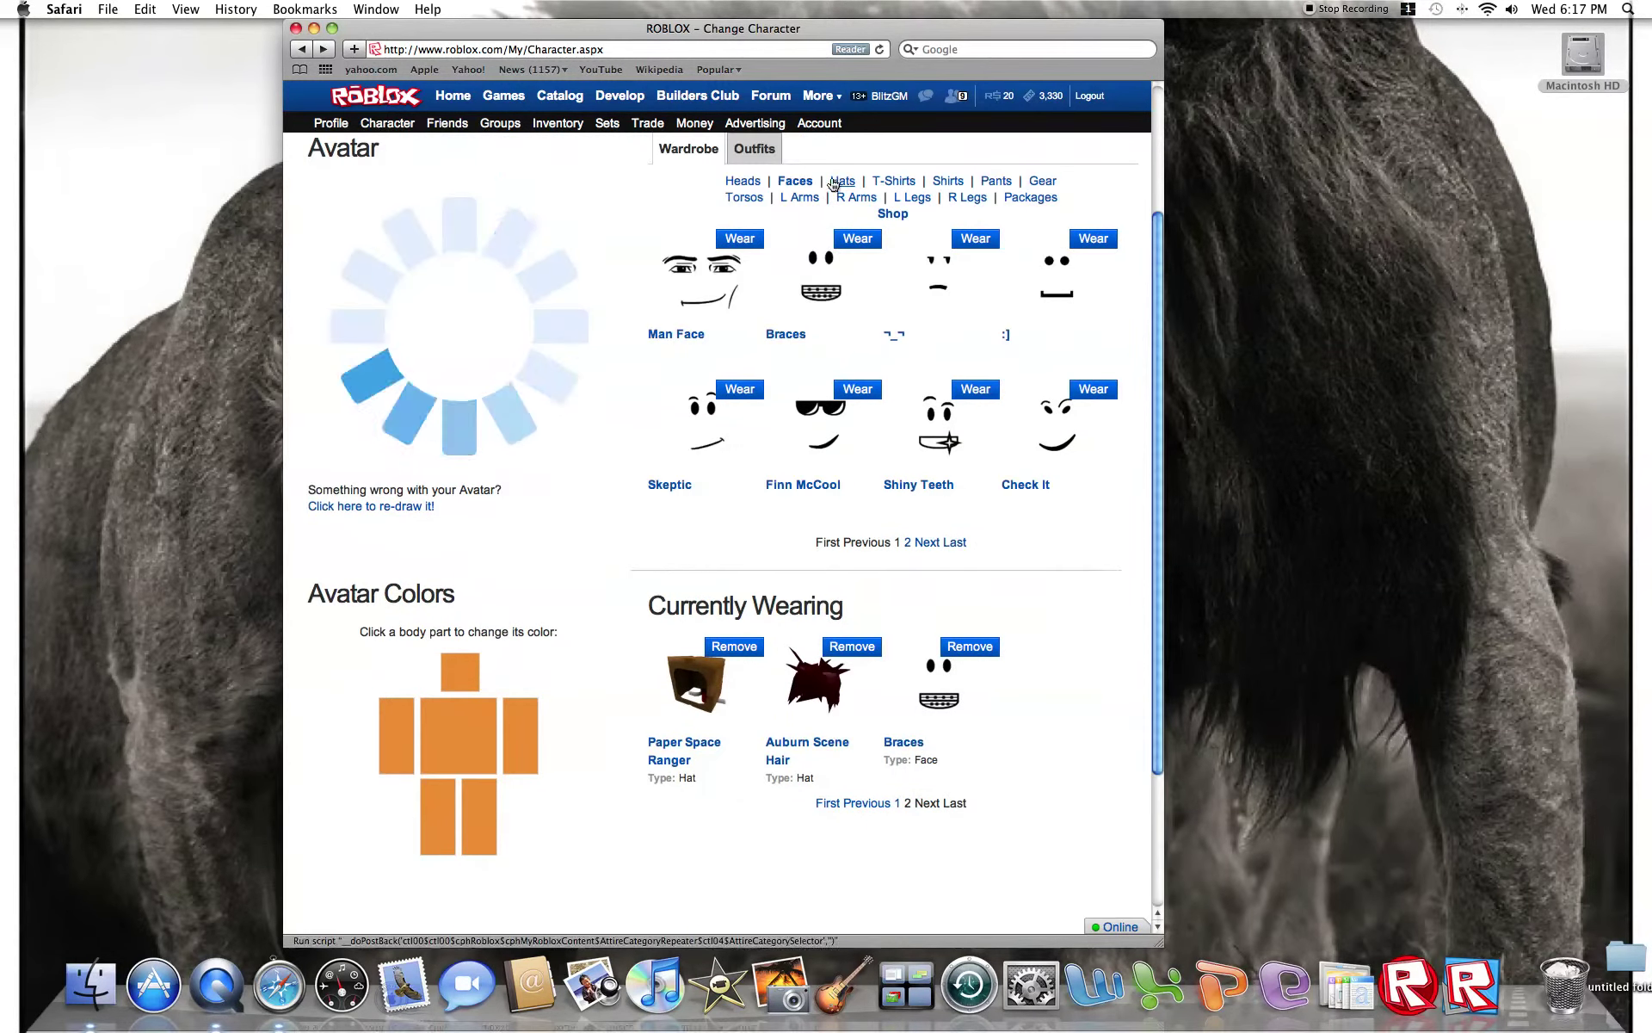
# Try on and remove the Empyrean Reignment, then wear the Neon Green Shuttershades.
pyautogui.click(893, 542)
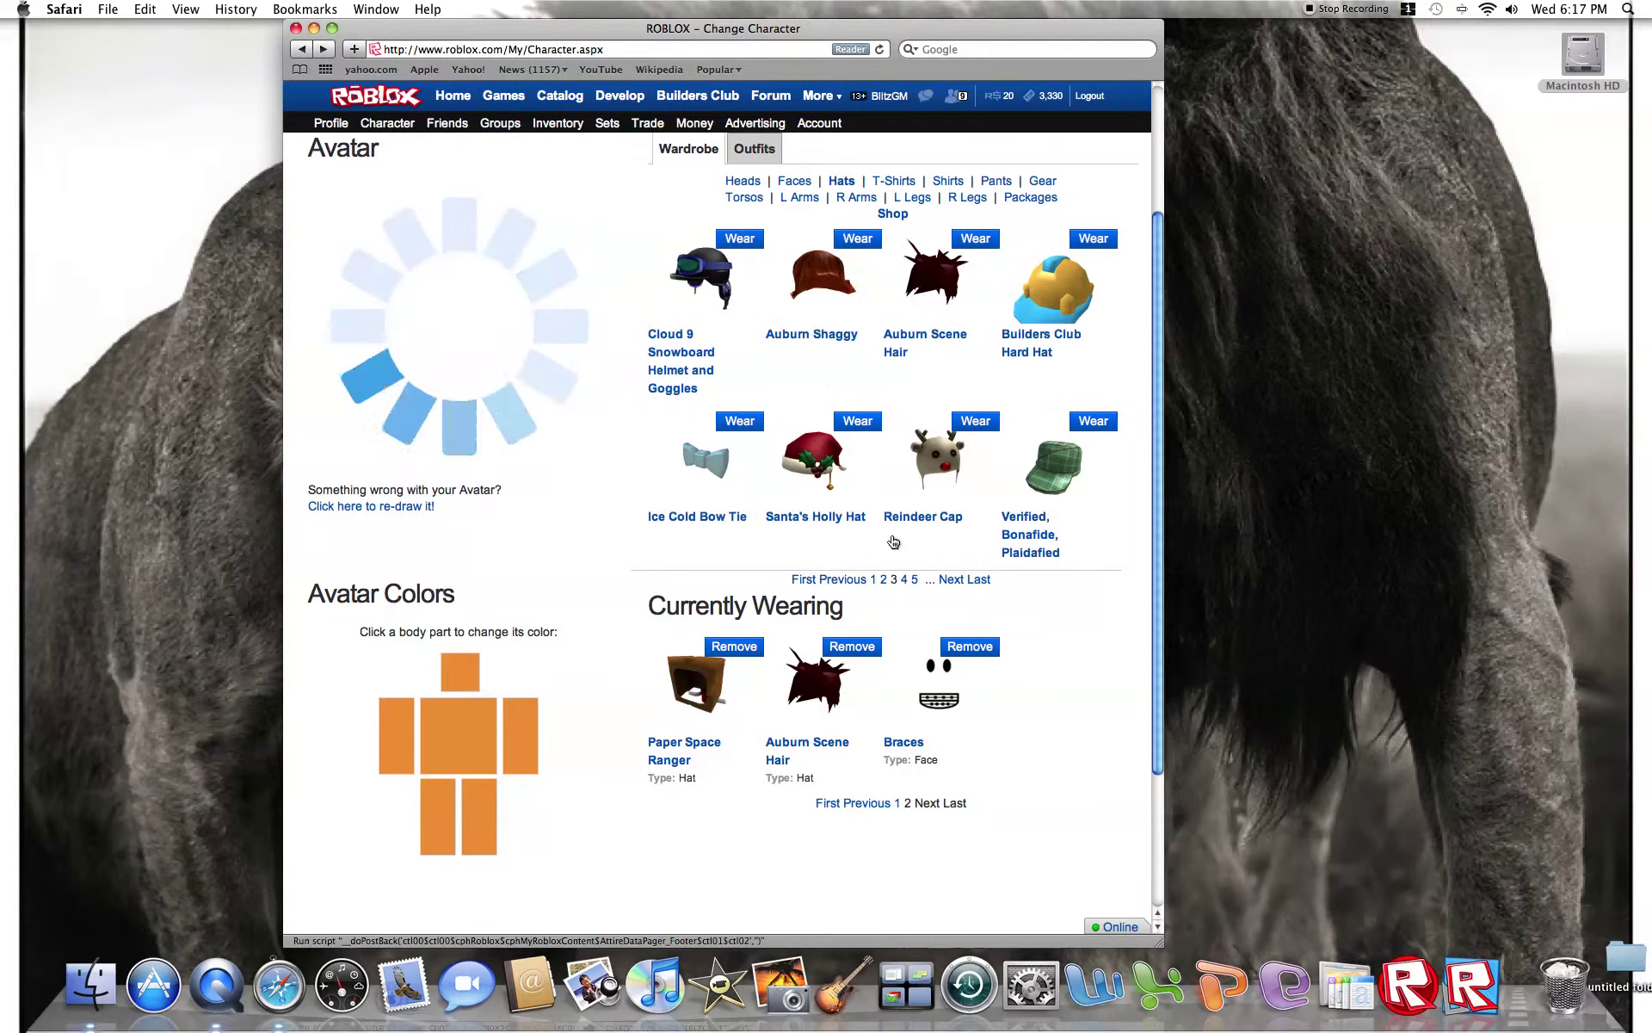
pyautogui.click(903, 580)
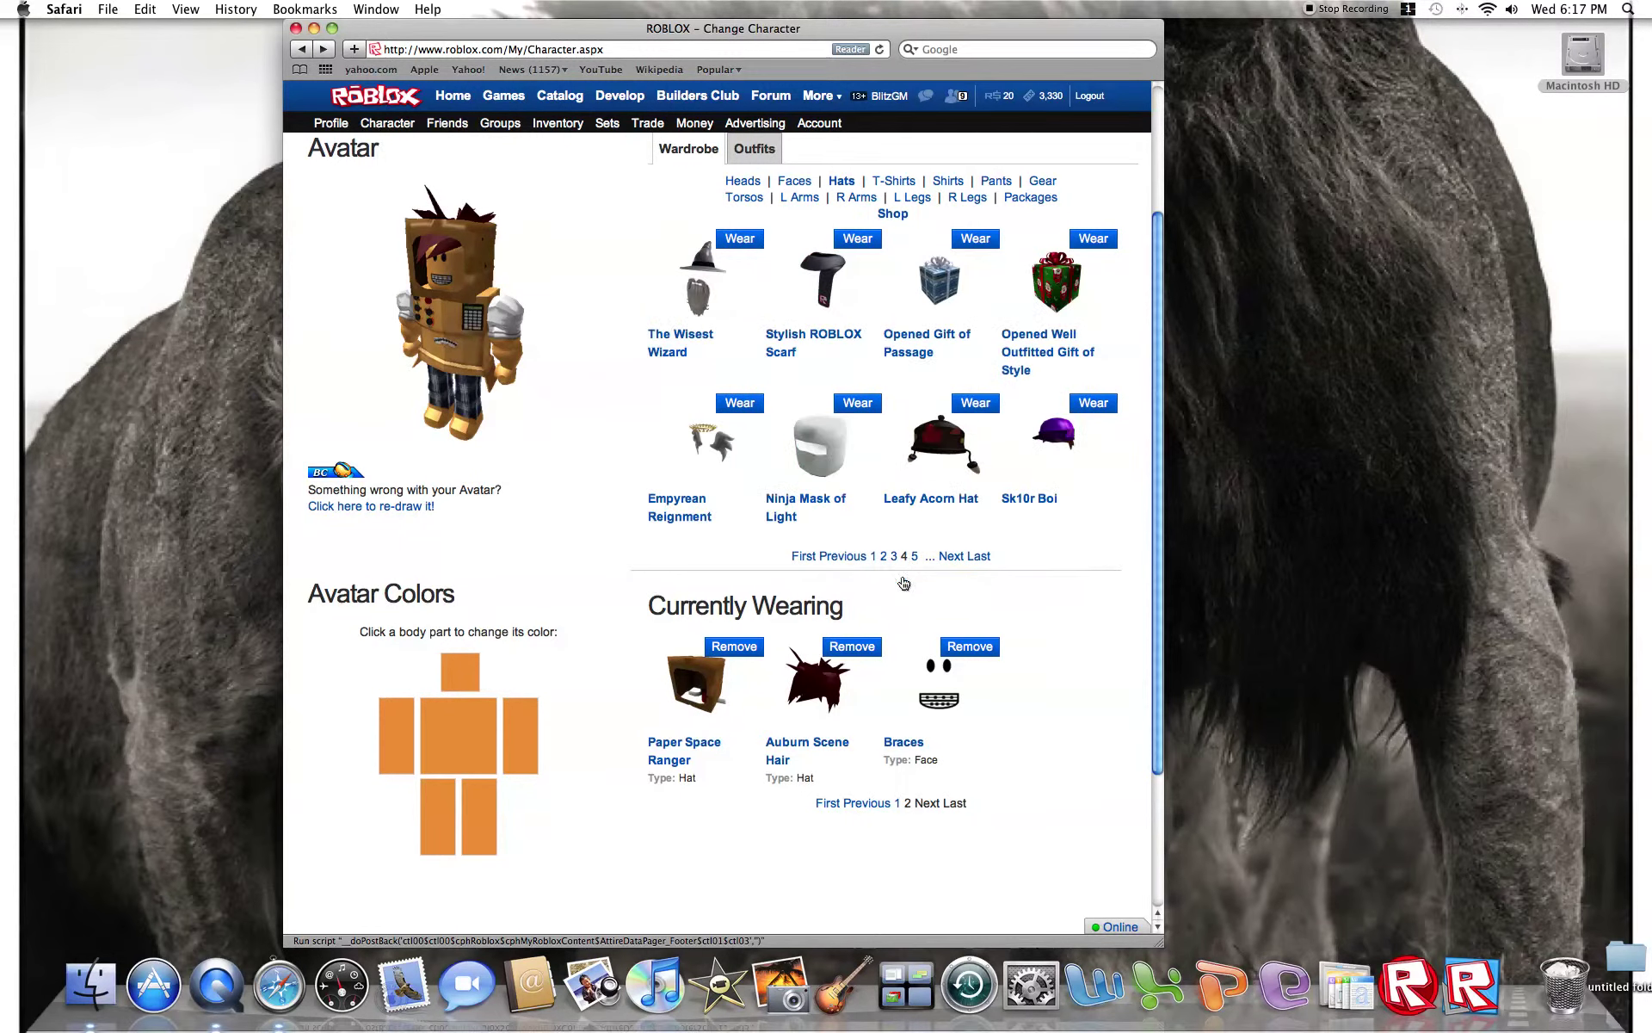
pyautogui.click(740, 402)
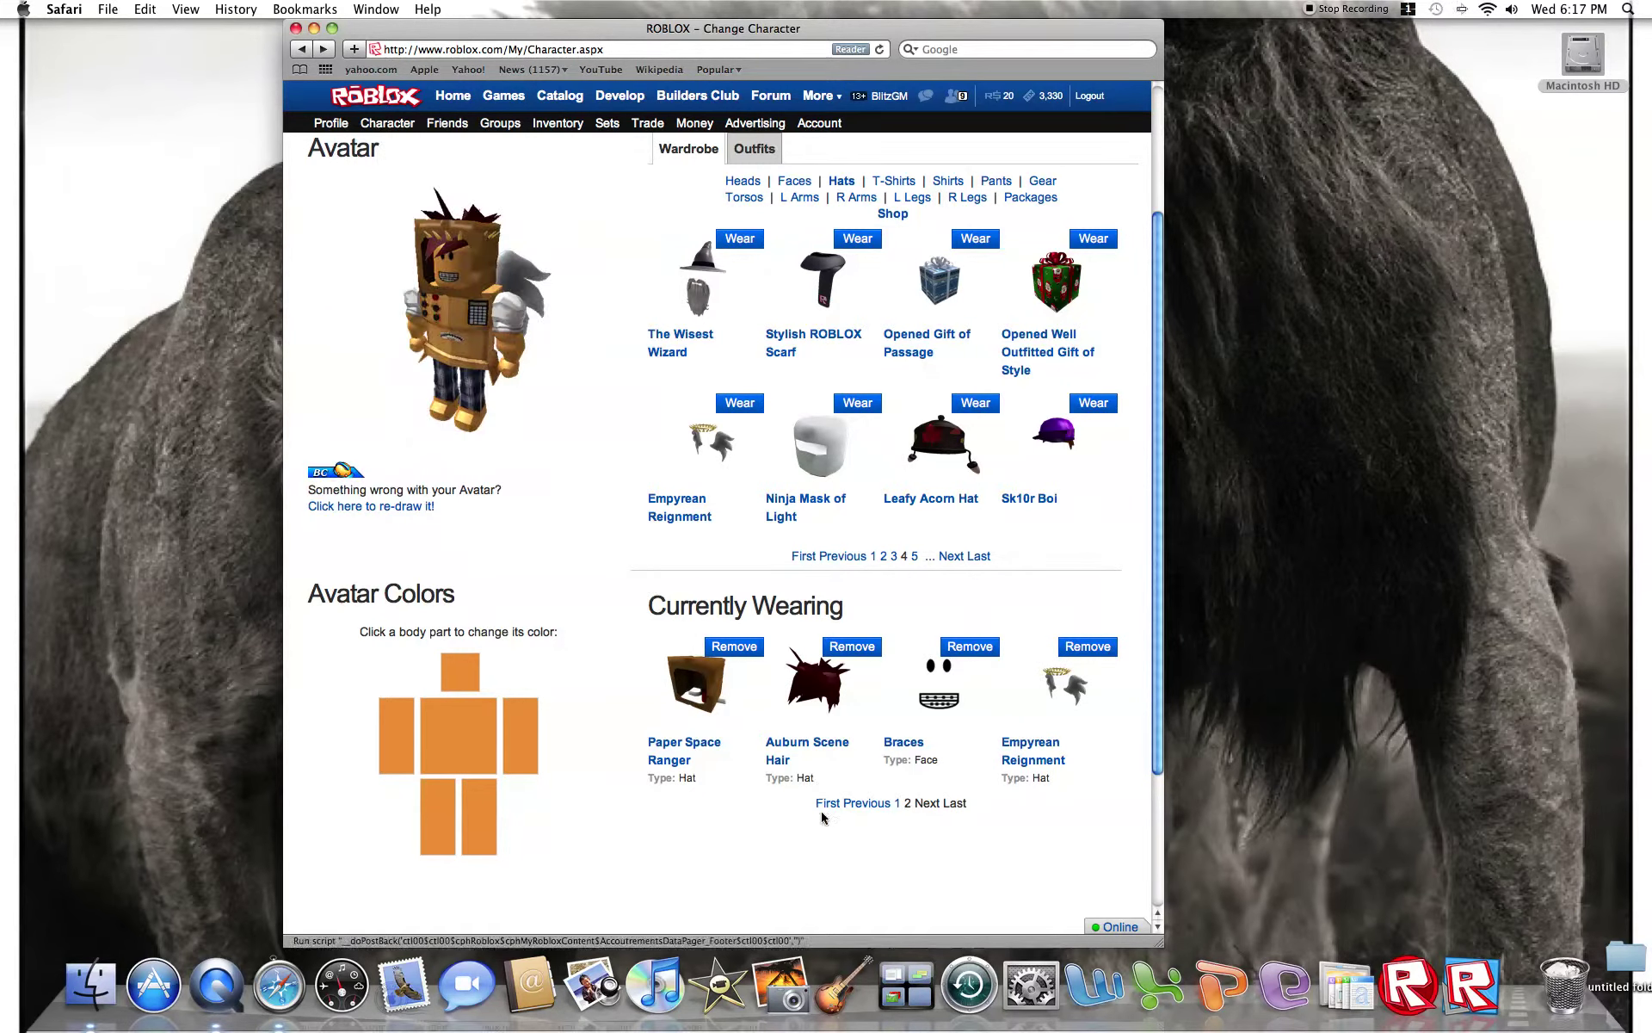
pyautogui.click(1088, 647)
pyautogui.click(915, 556)
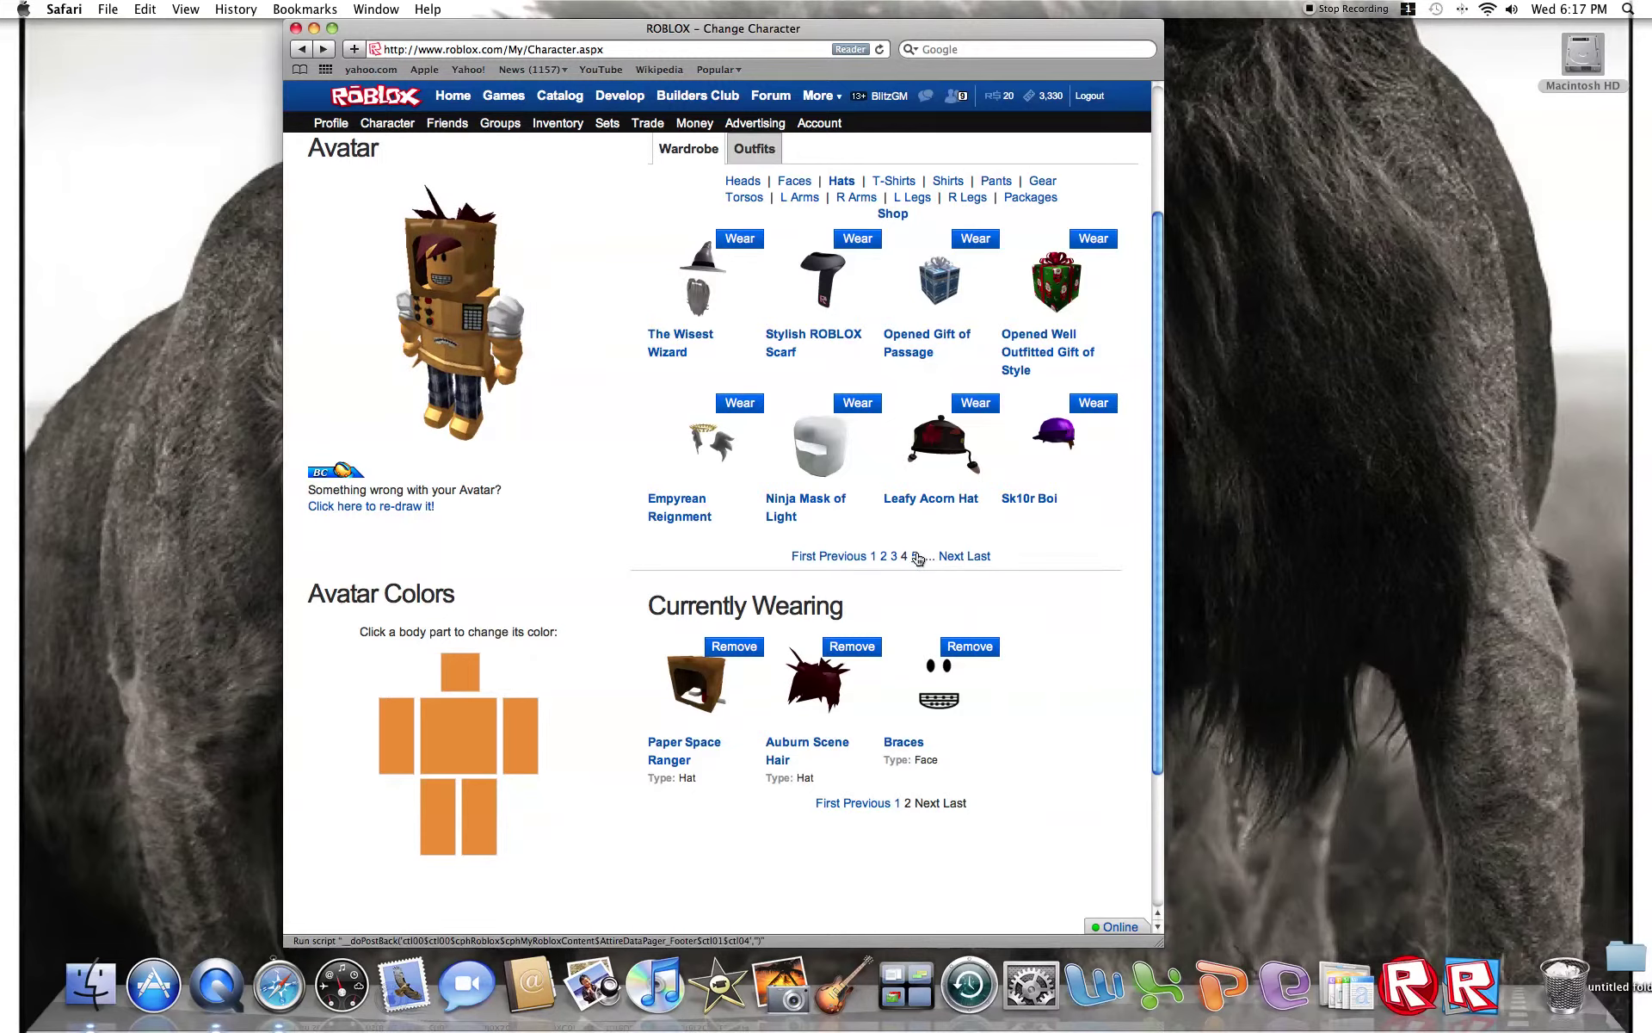
pyautogui.click(950, 543)
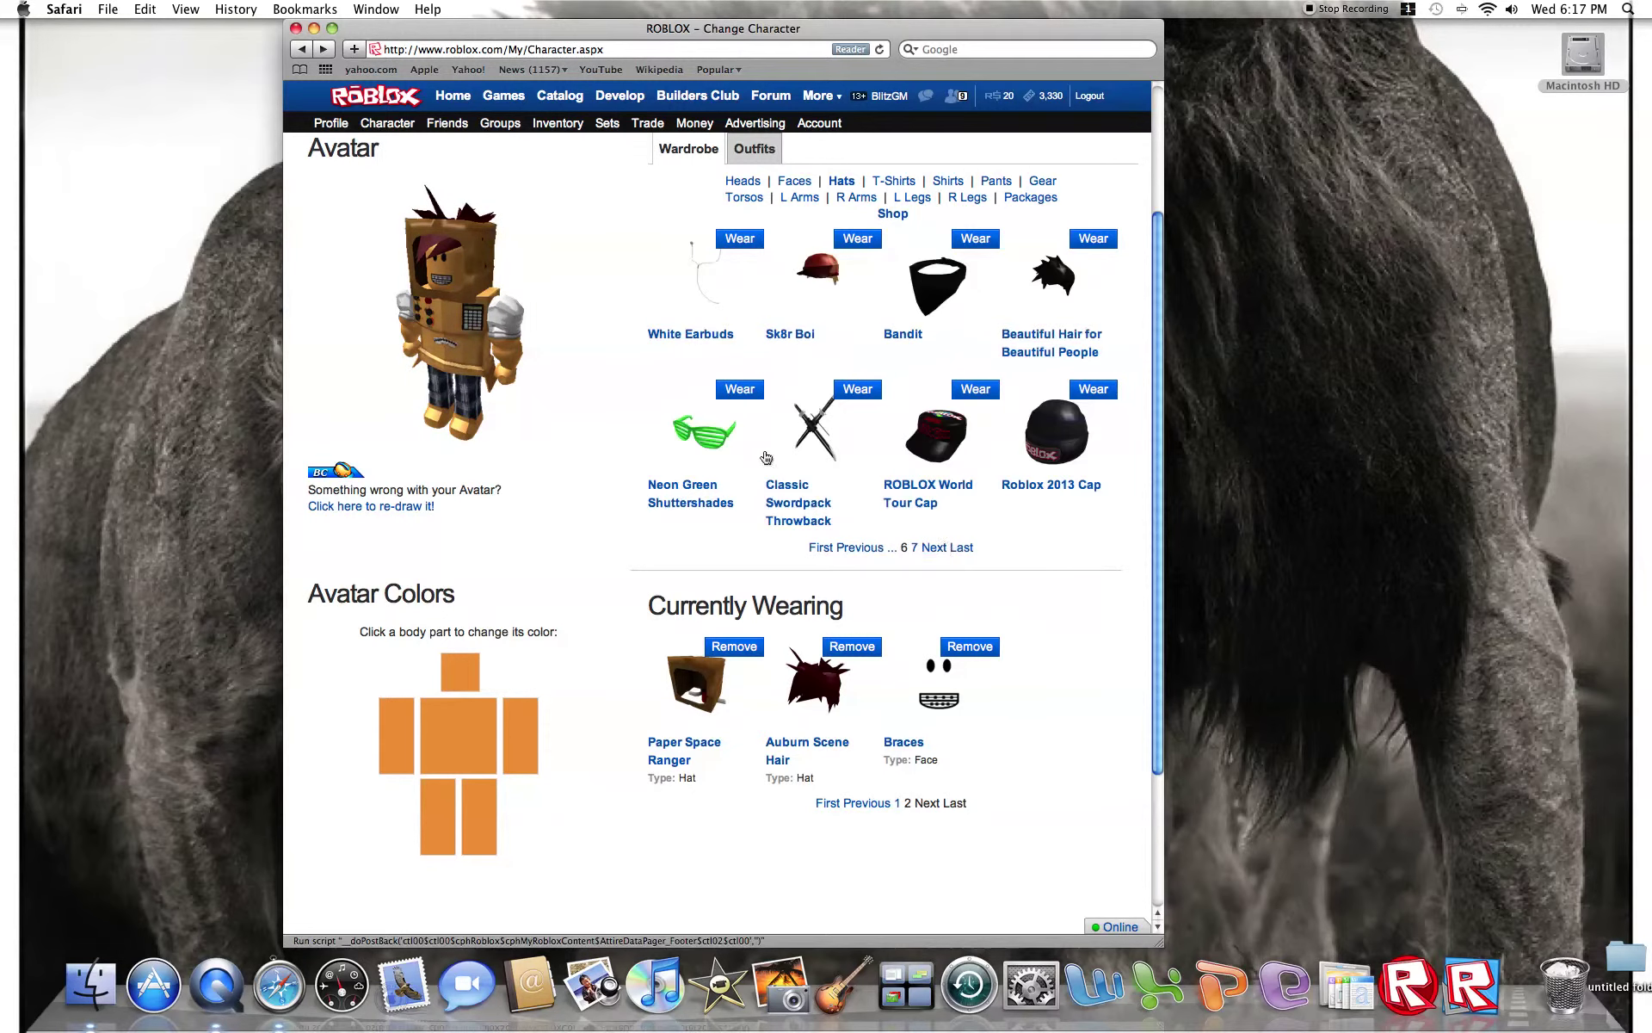
pyautogui.click(727, 389)
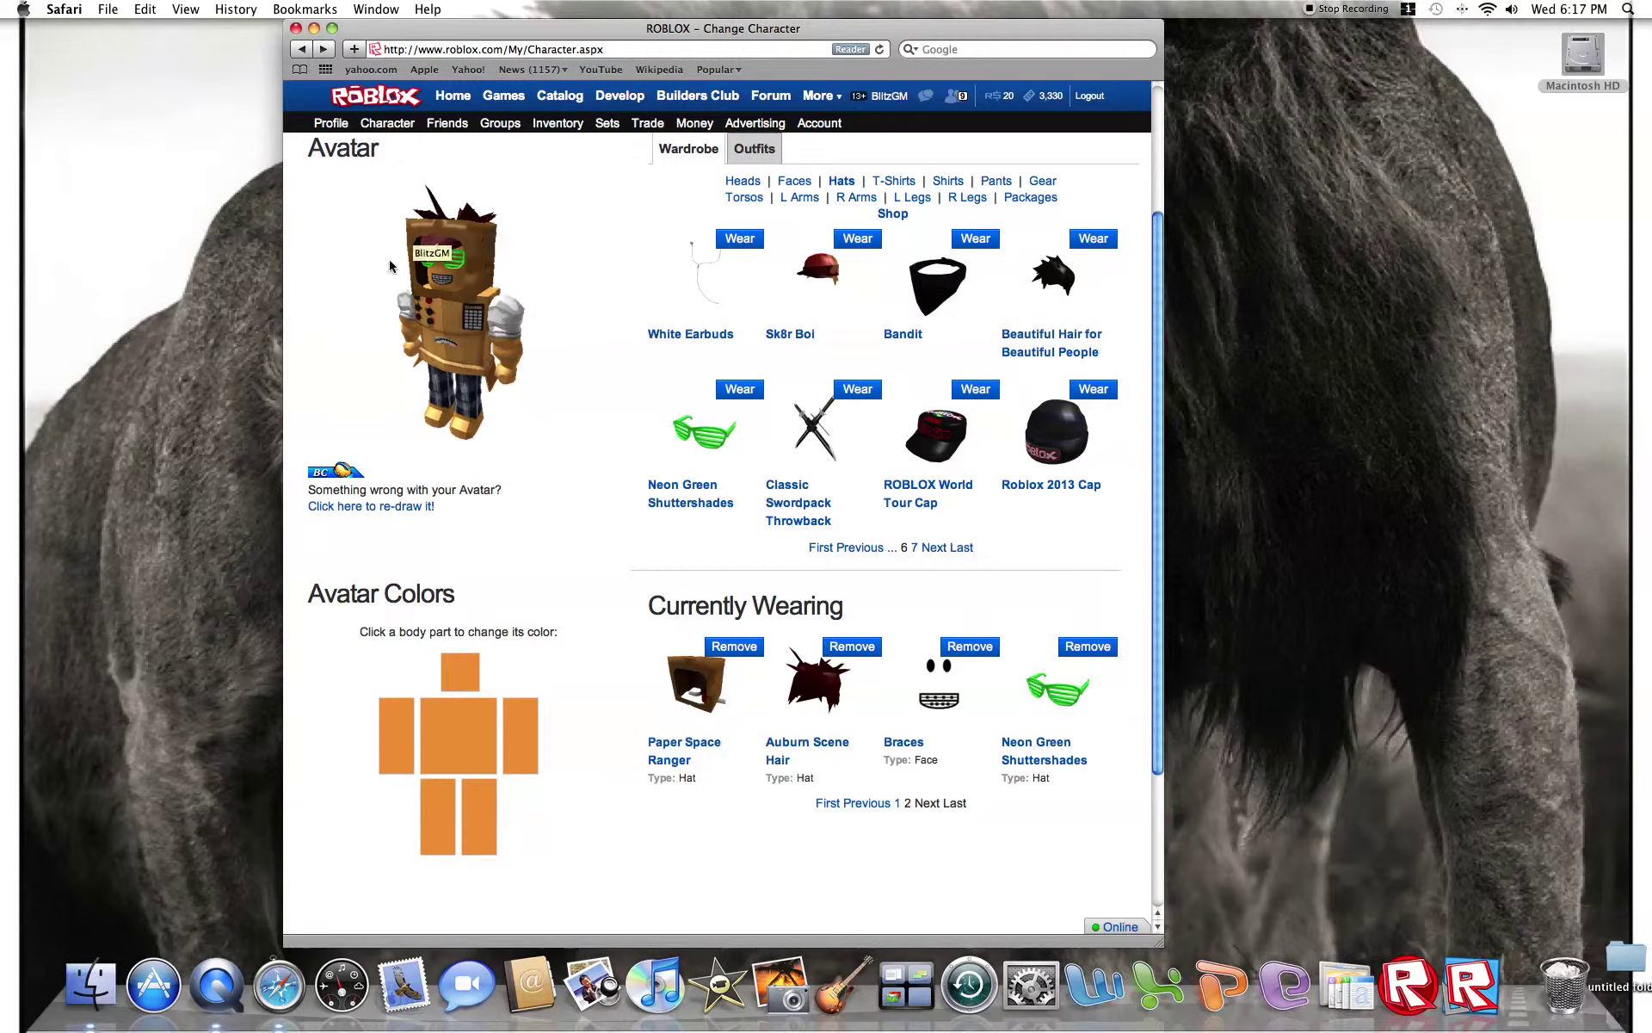
# Remove the hat, hair, face, shades, Mr. Robot Torso, Roblox 2.0 legs and Superhero arms.
pyautogui.click(702, 704)
pyautogui.click(702, 704)
pyautogui.click(703, 704)
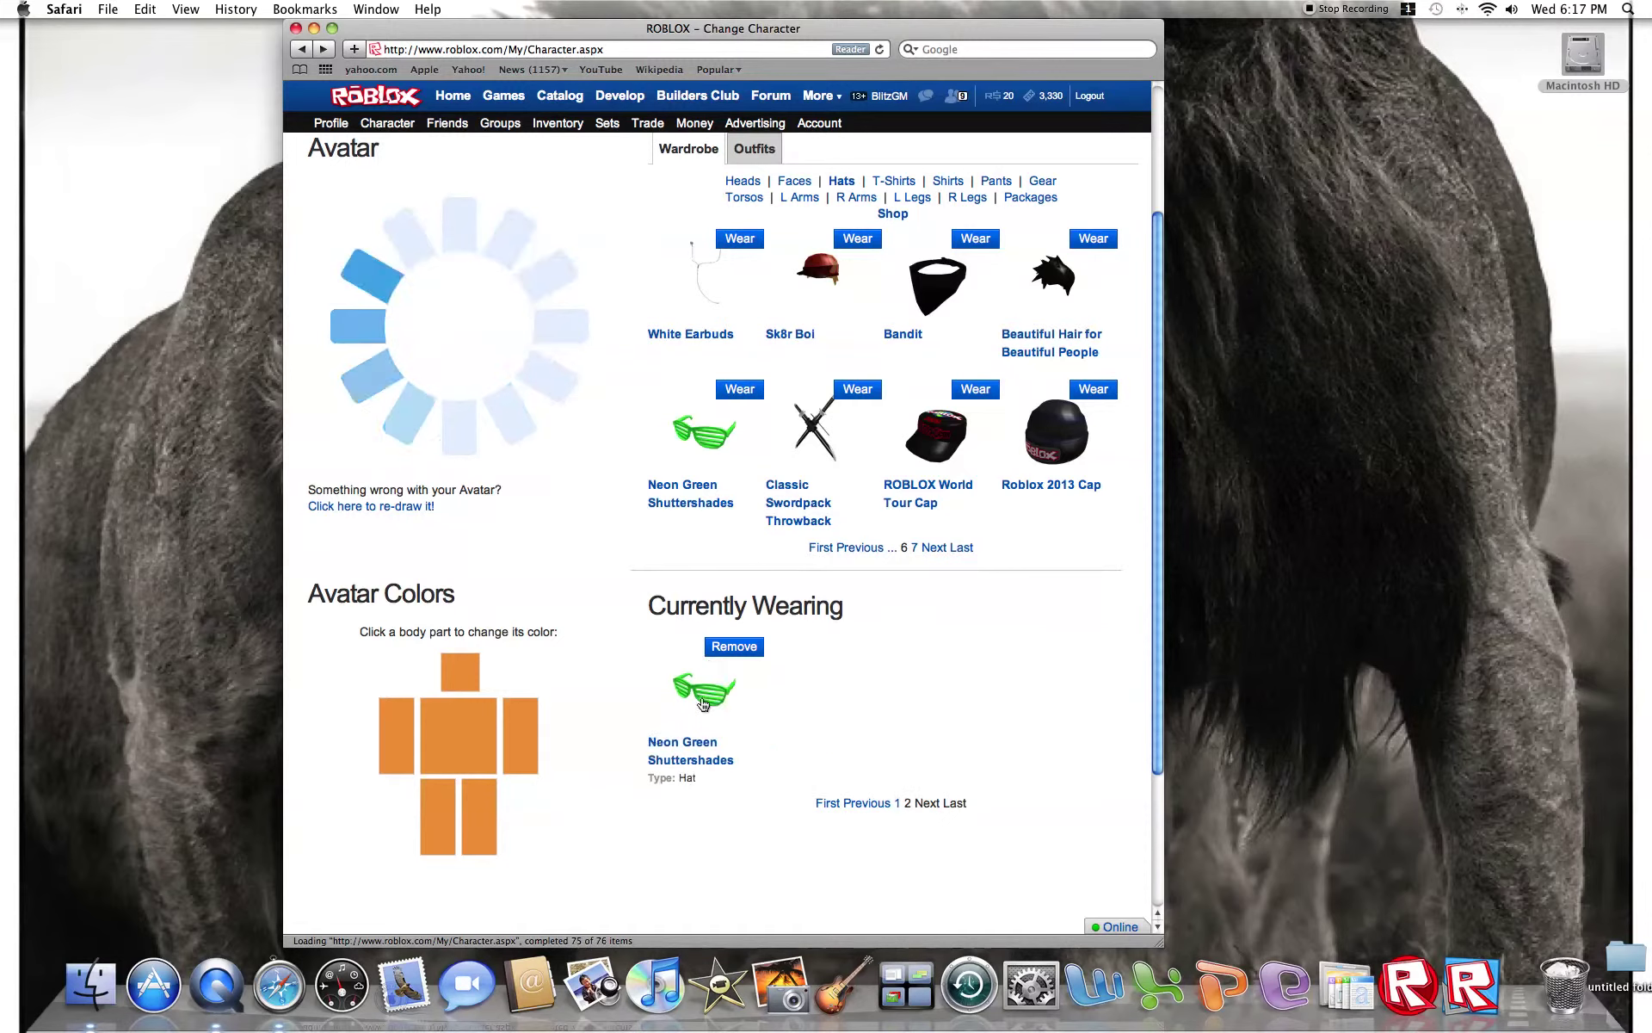
pyautogui.click(702, 704)
pyautogui.click(853, 684)
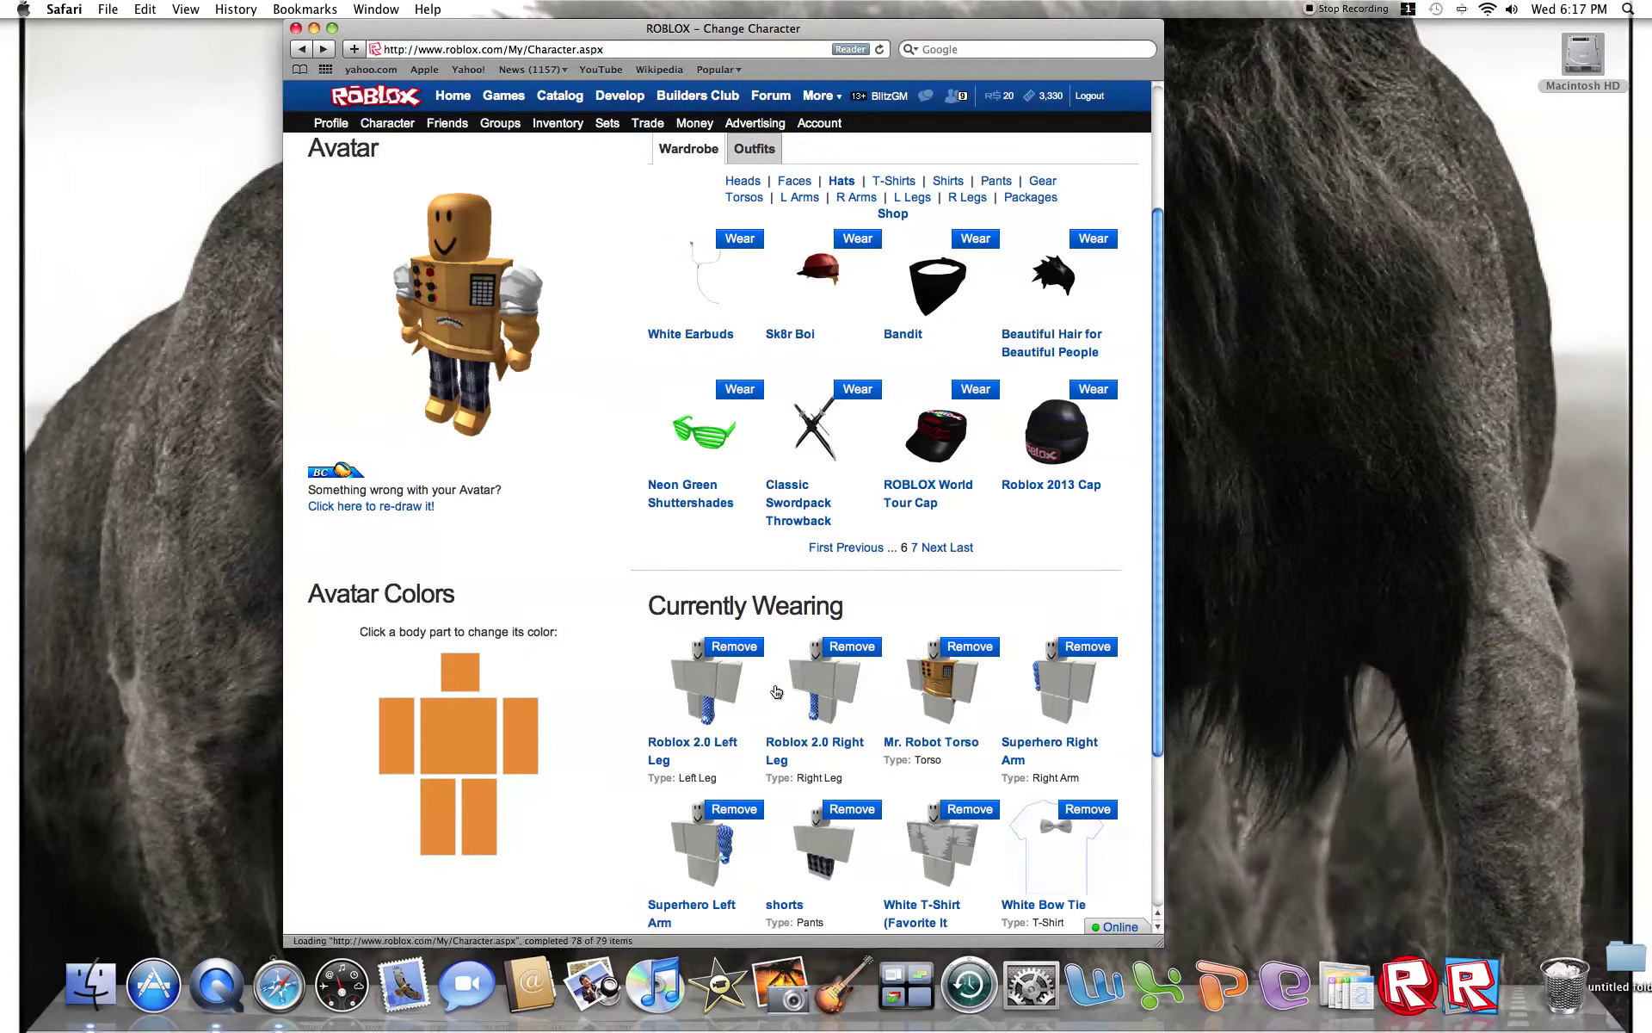
pyautogui.click(931, 697)
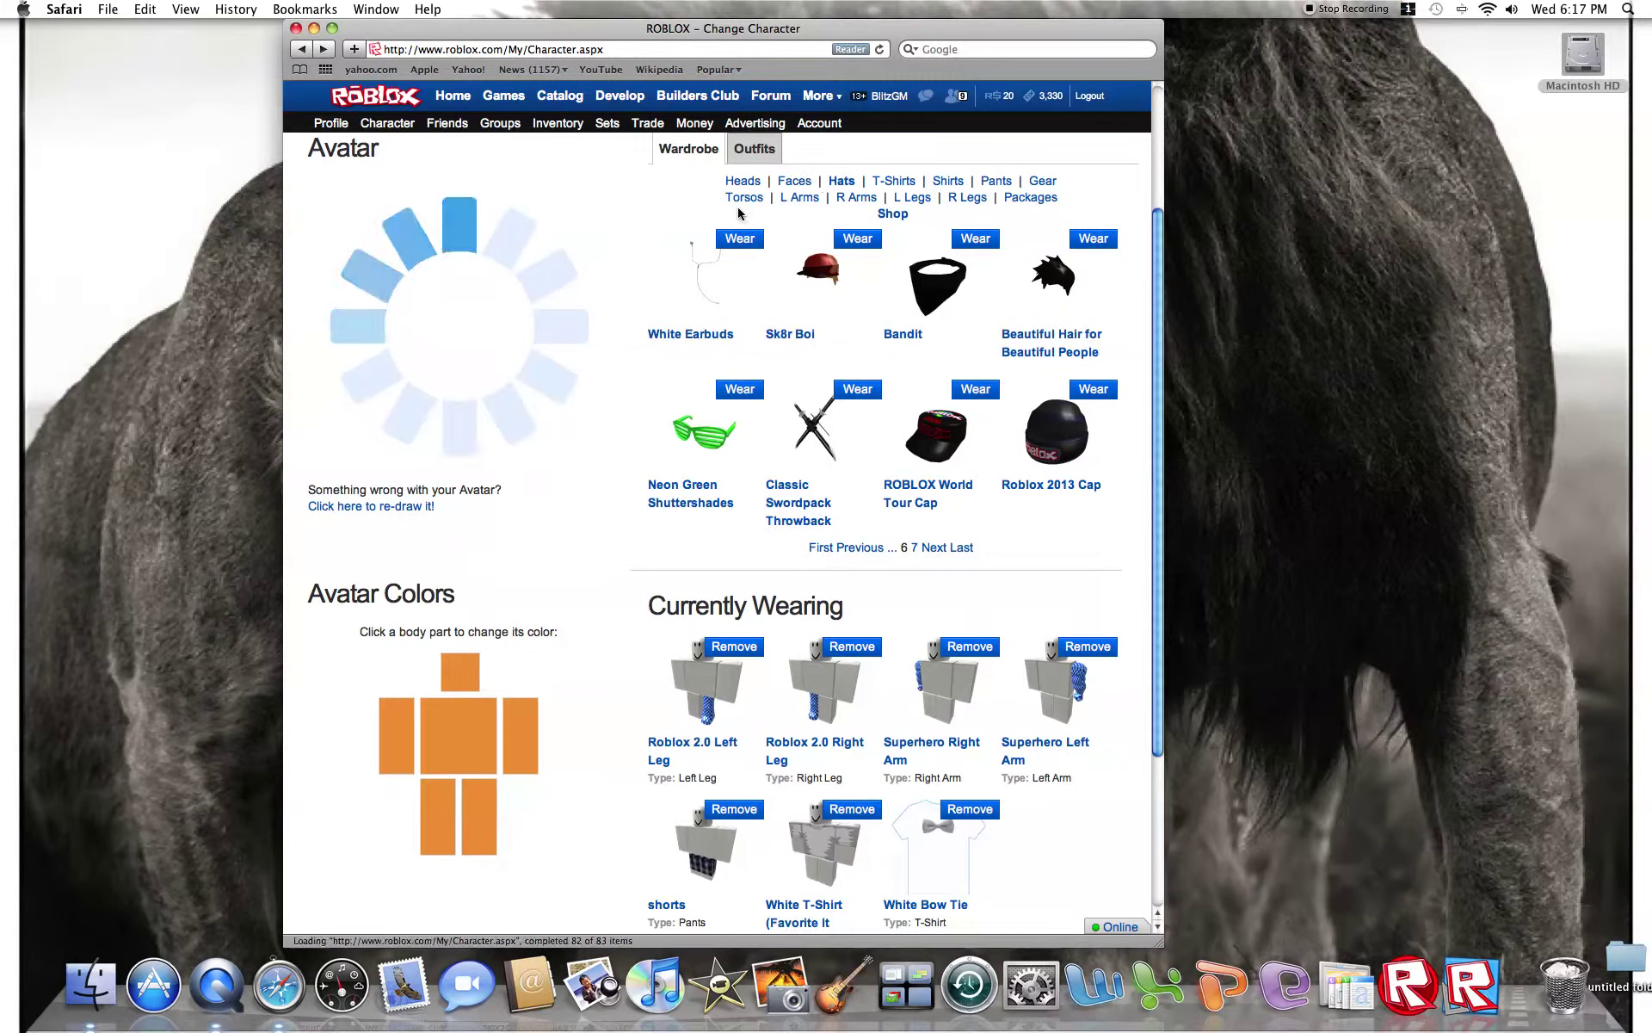
pyautogui.click(729, 648)
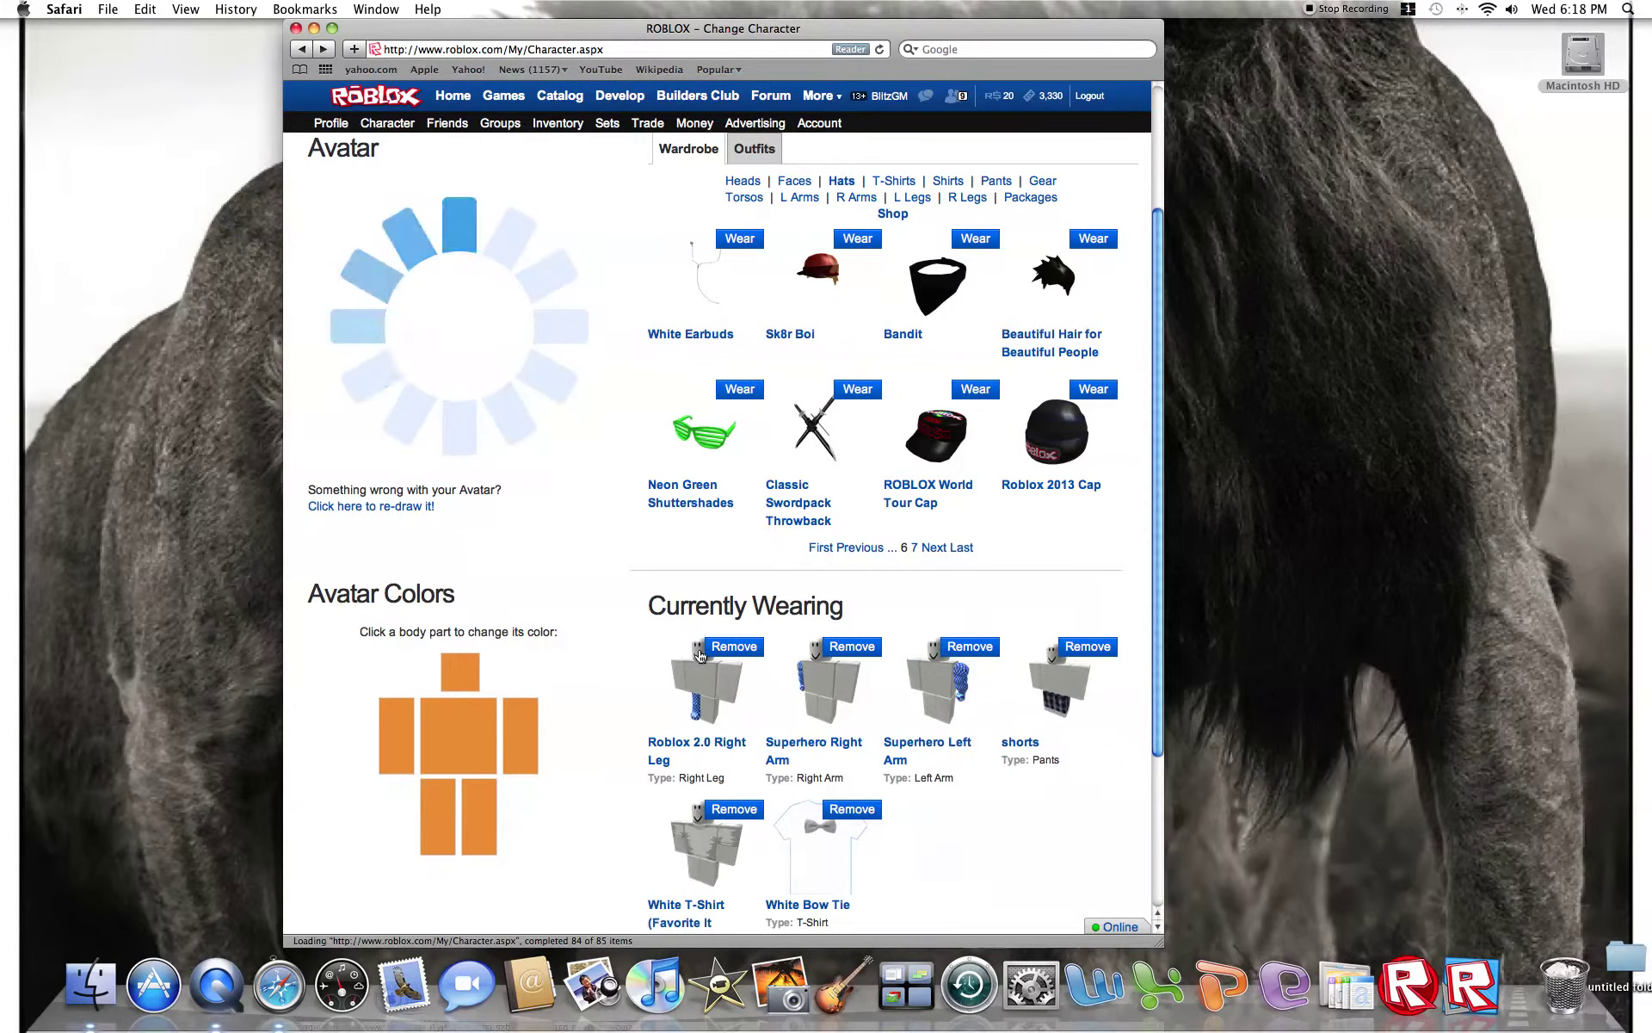
pyautogui.click(727, 647)
pyautogui.click(723, 648)
pyautogui.click(704, 650)
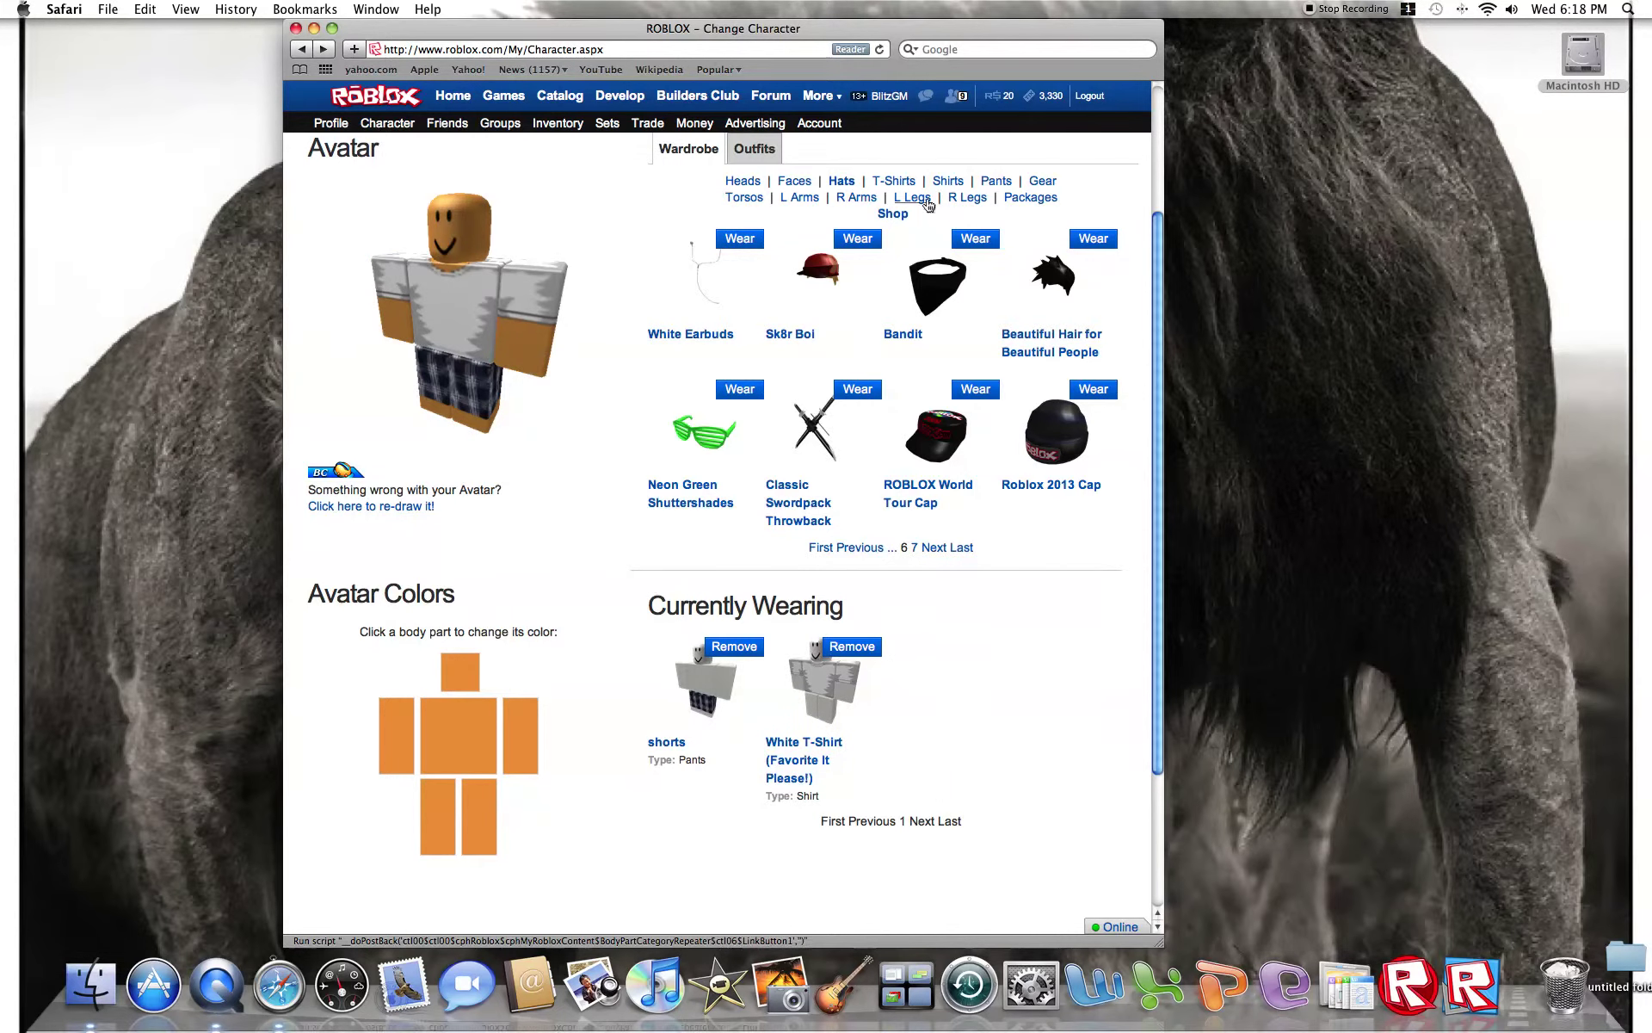
# Wear the Adidas T-shirt from the last page of T-shirts.
pyautogui.click(934, 552)
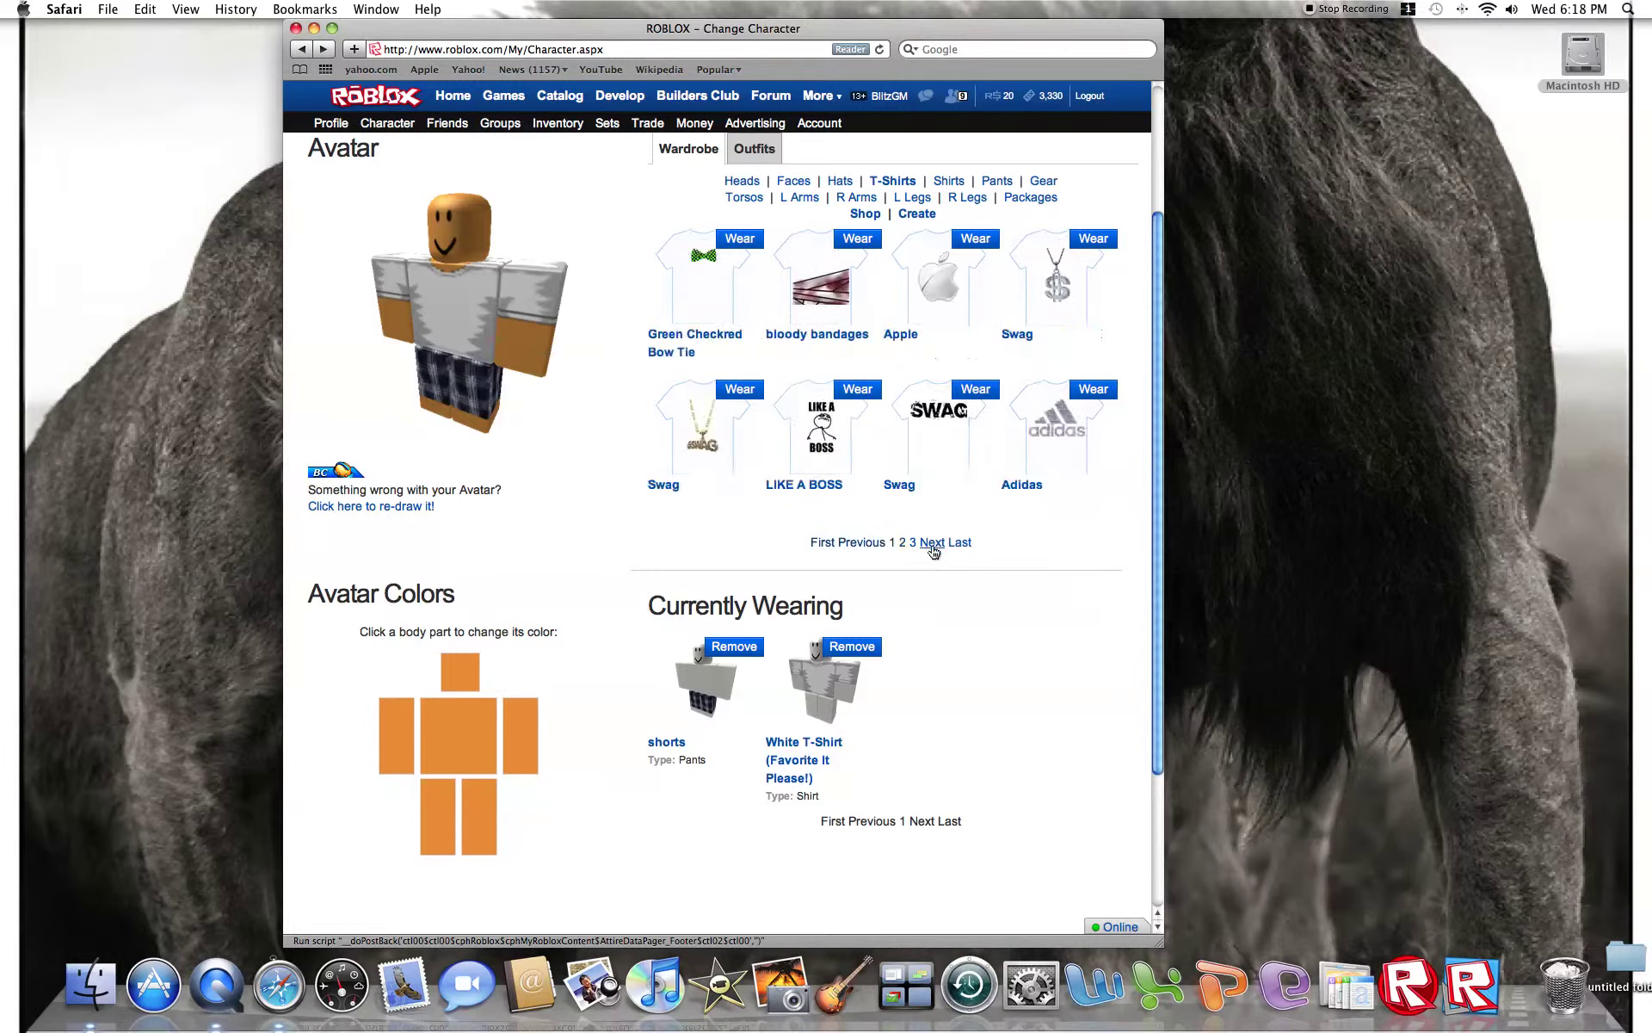
pyautogui.click(934, 545)
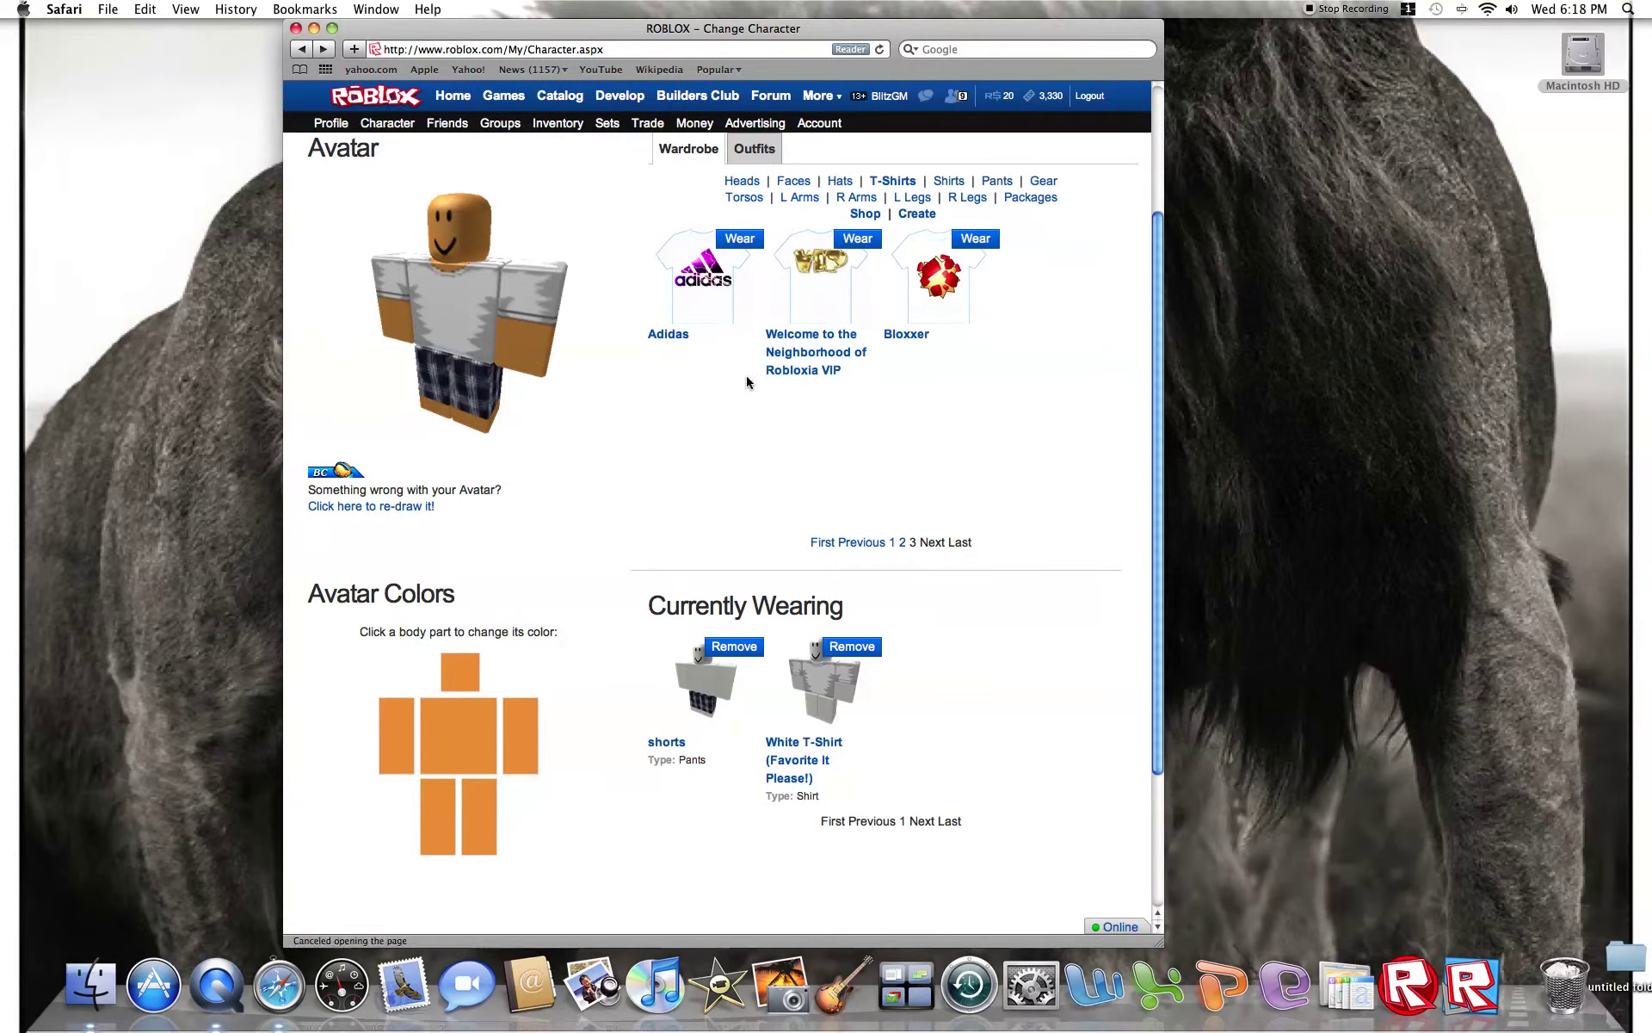
pyautogui.click(677, 335)
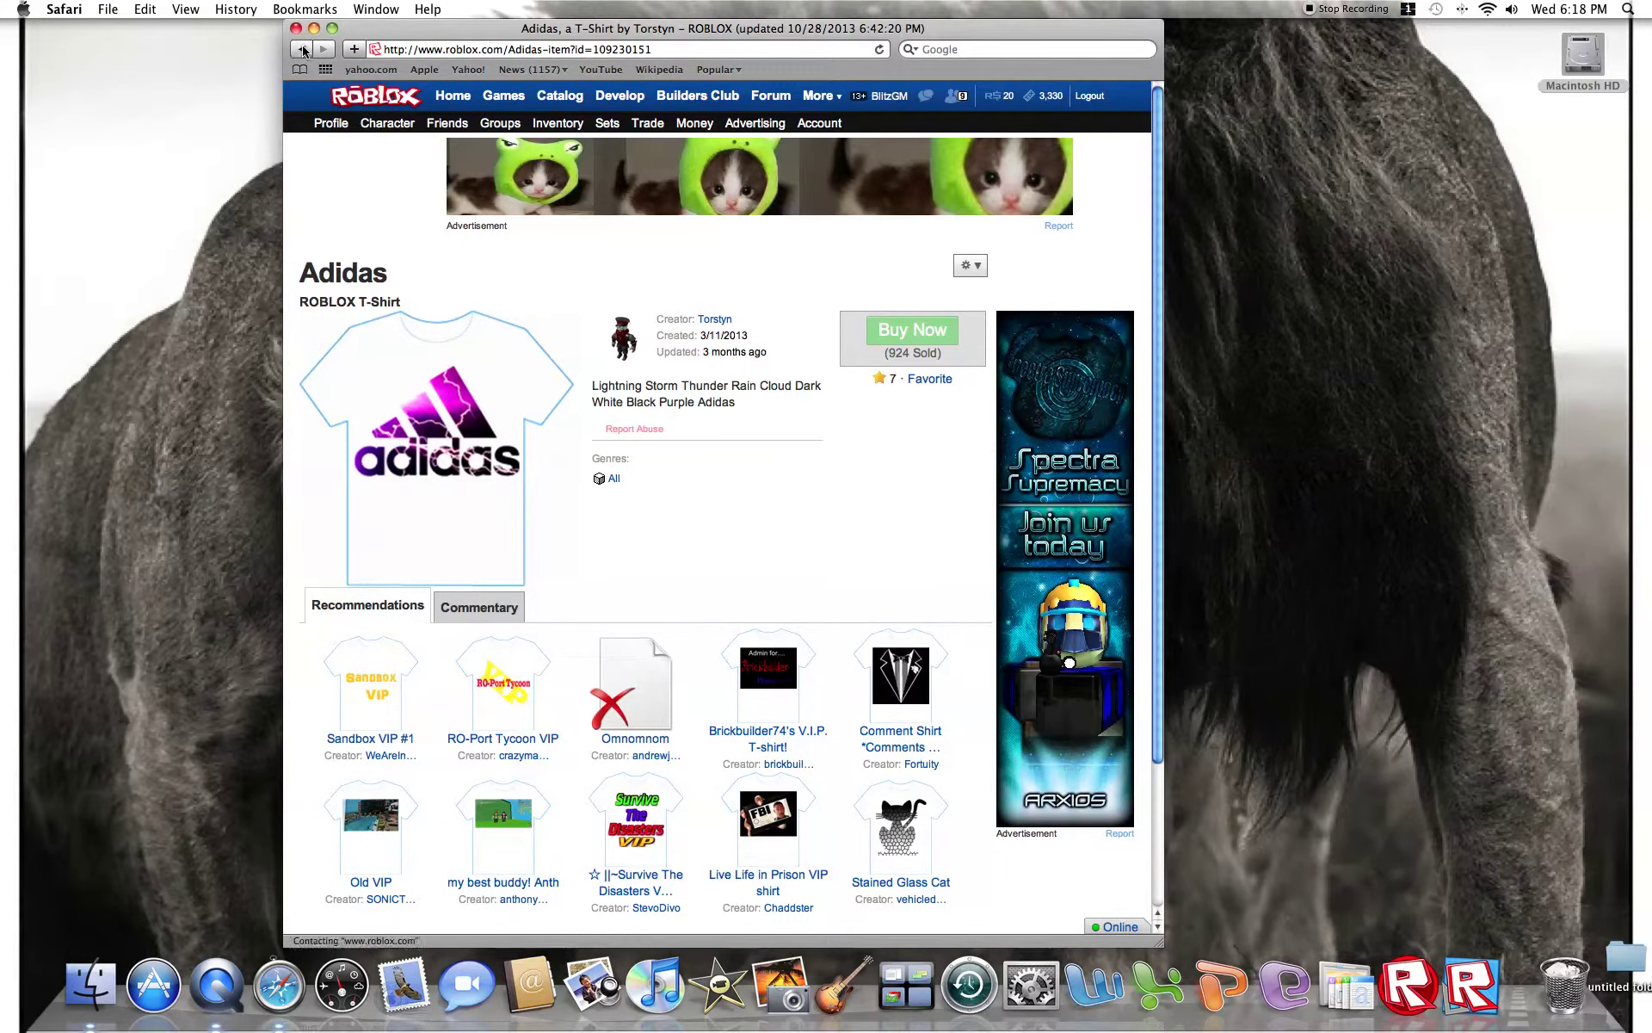
pyautogui.click(388, 123)
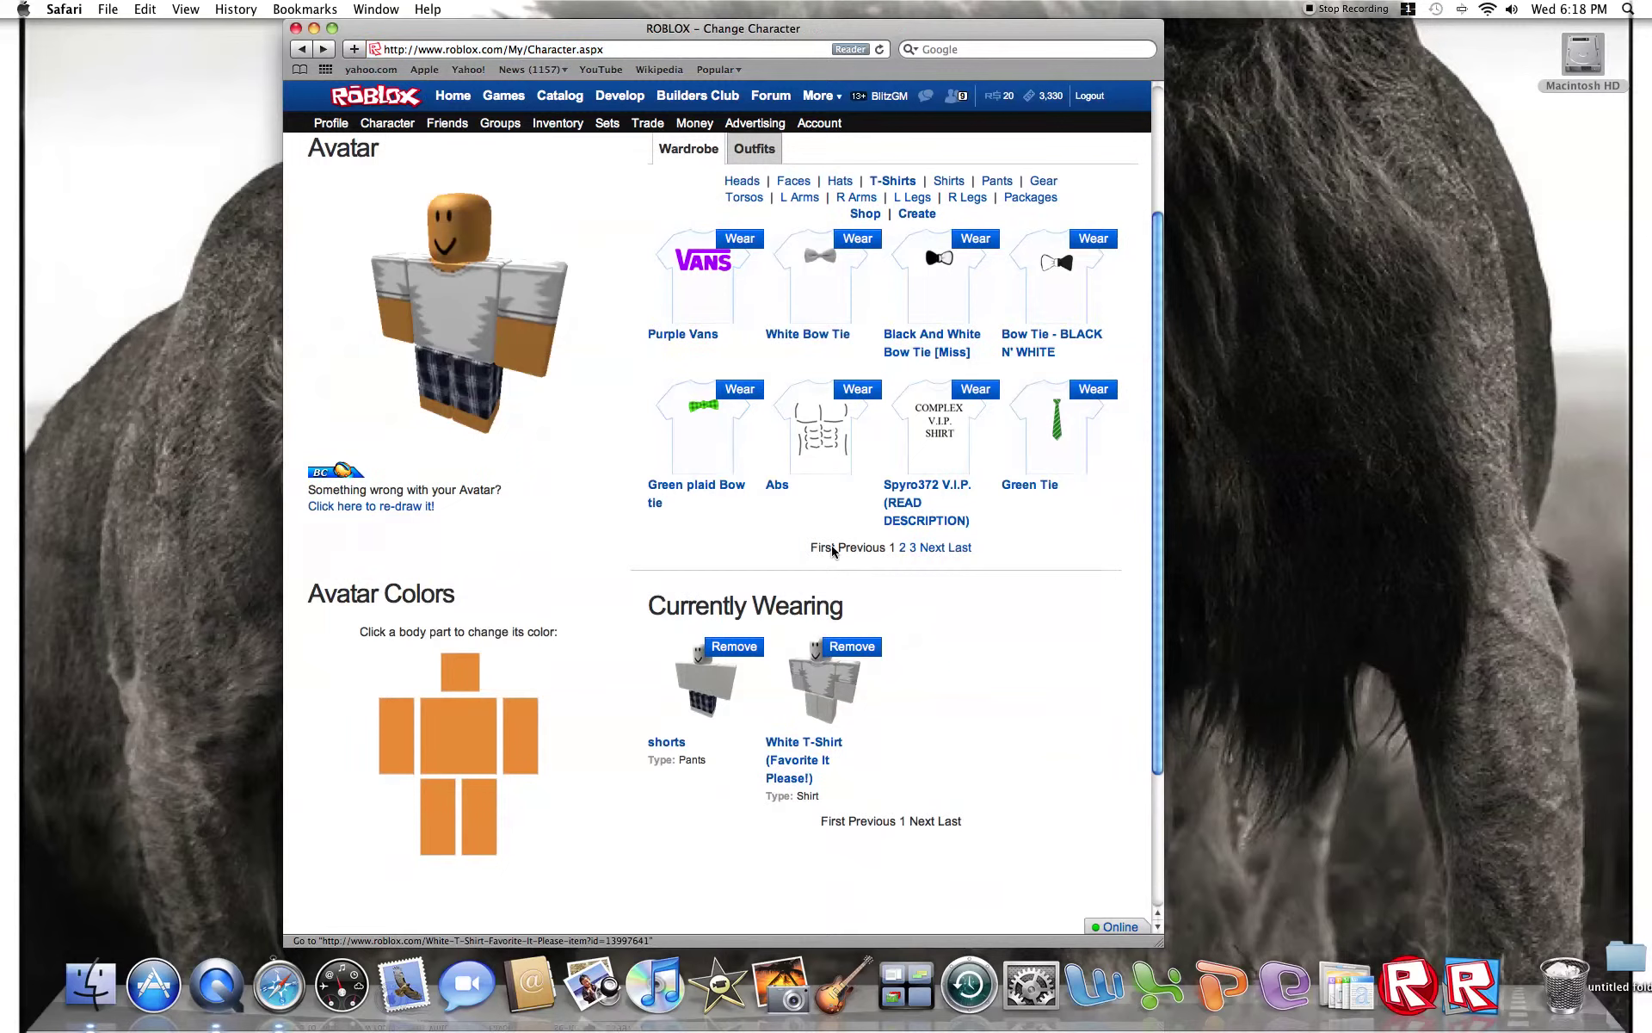
pyautogui.click(938, 549)
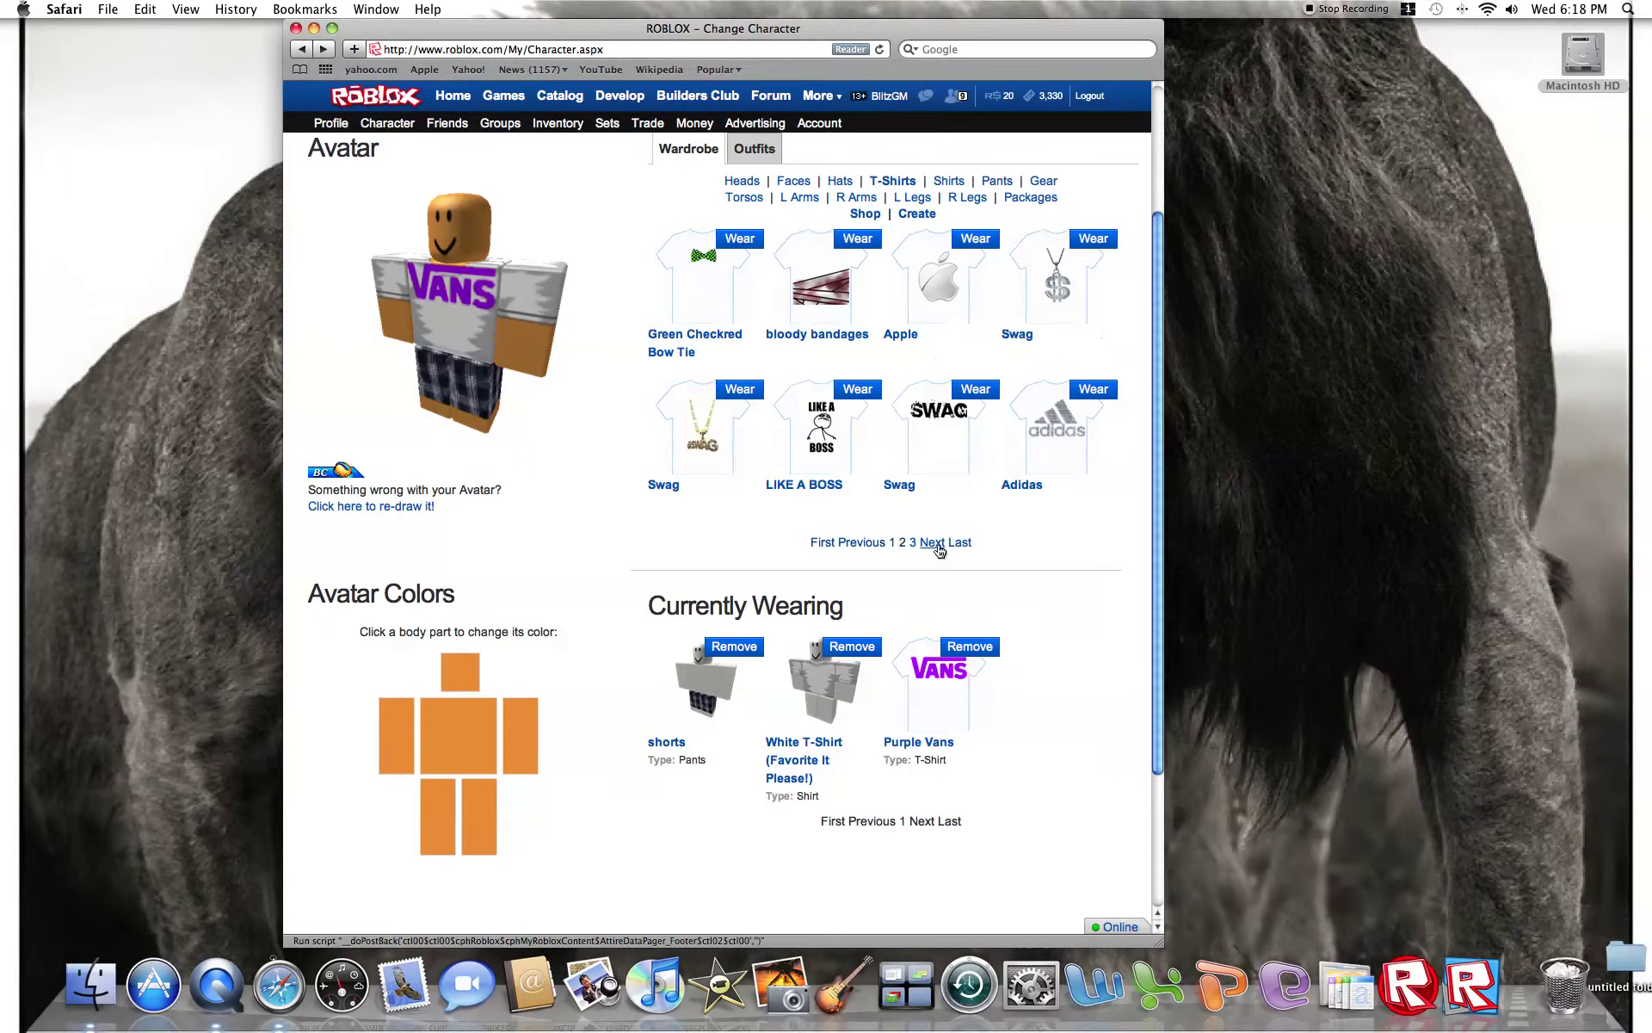
pyautogui.click(936, 542)
pyautogui.click(740, 239)
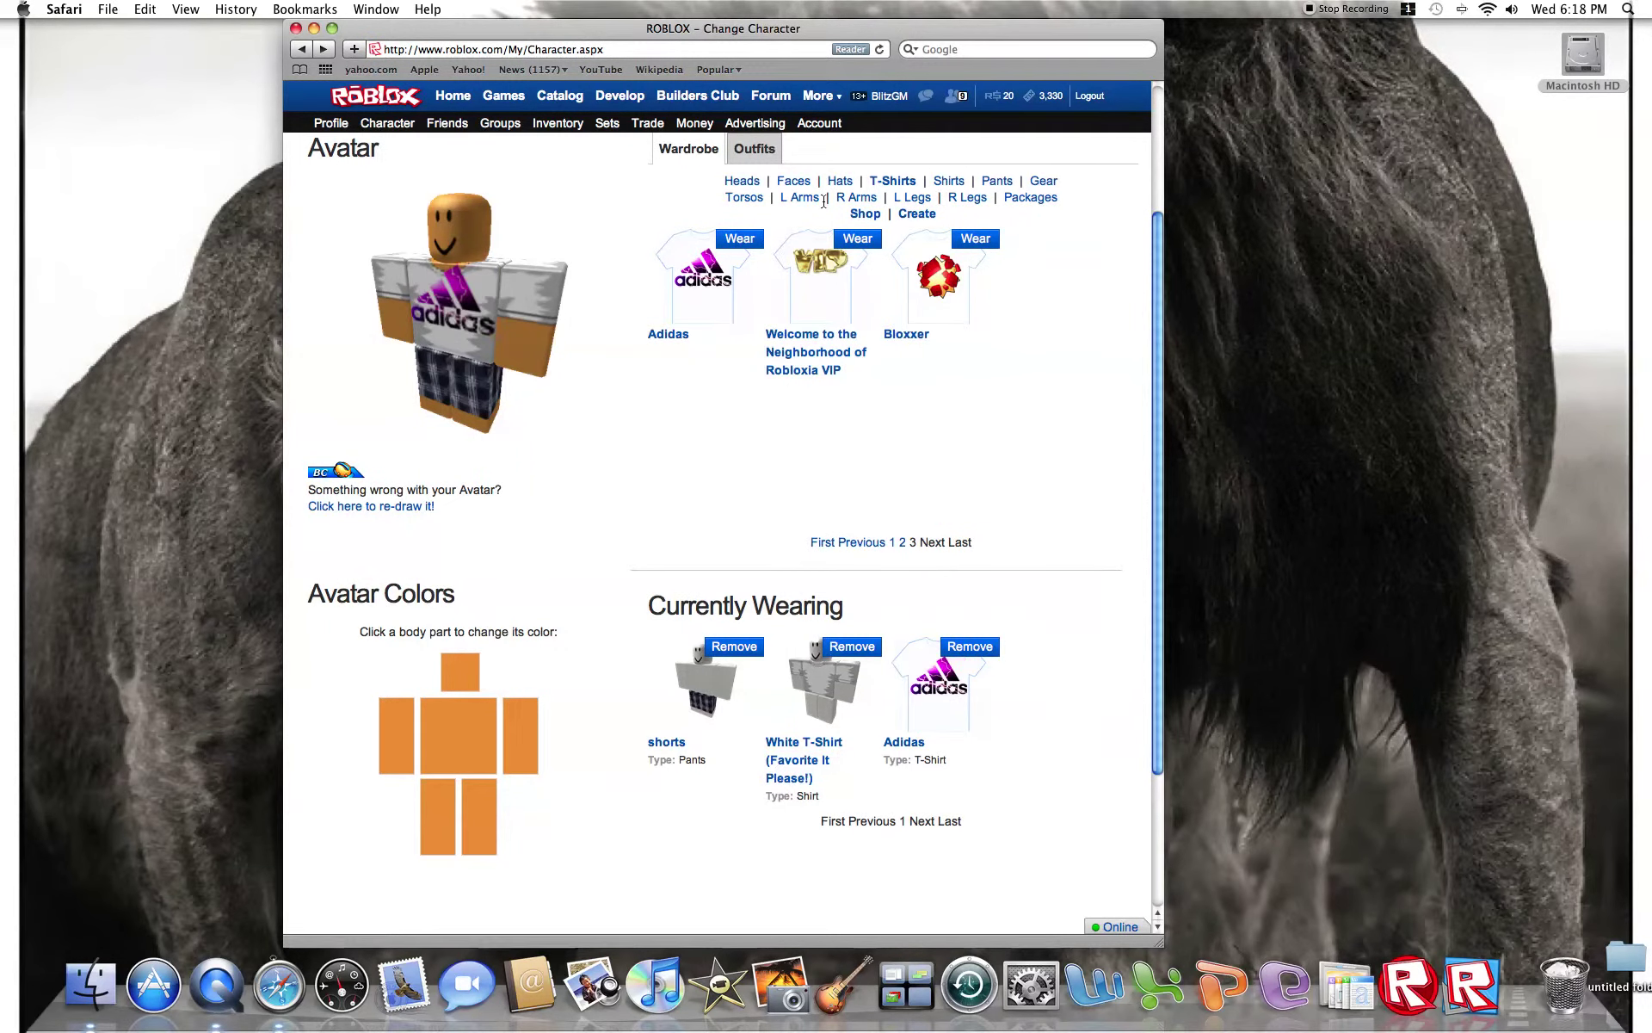
# Put on the Rock Star with Side Swept Bangs hair from the hats pages.
pyautogui.click(840, 182)
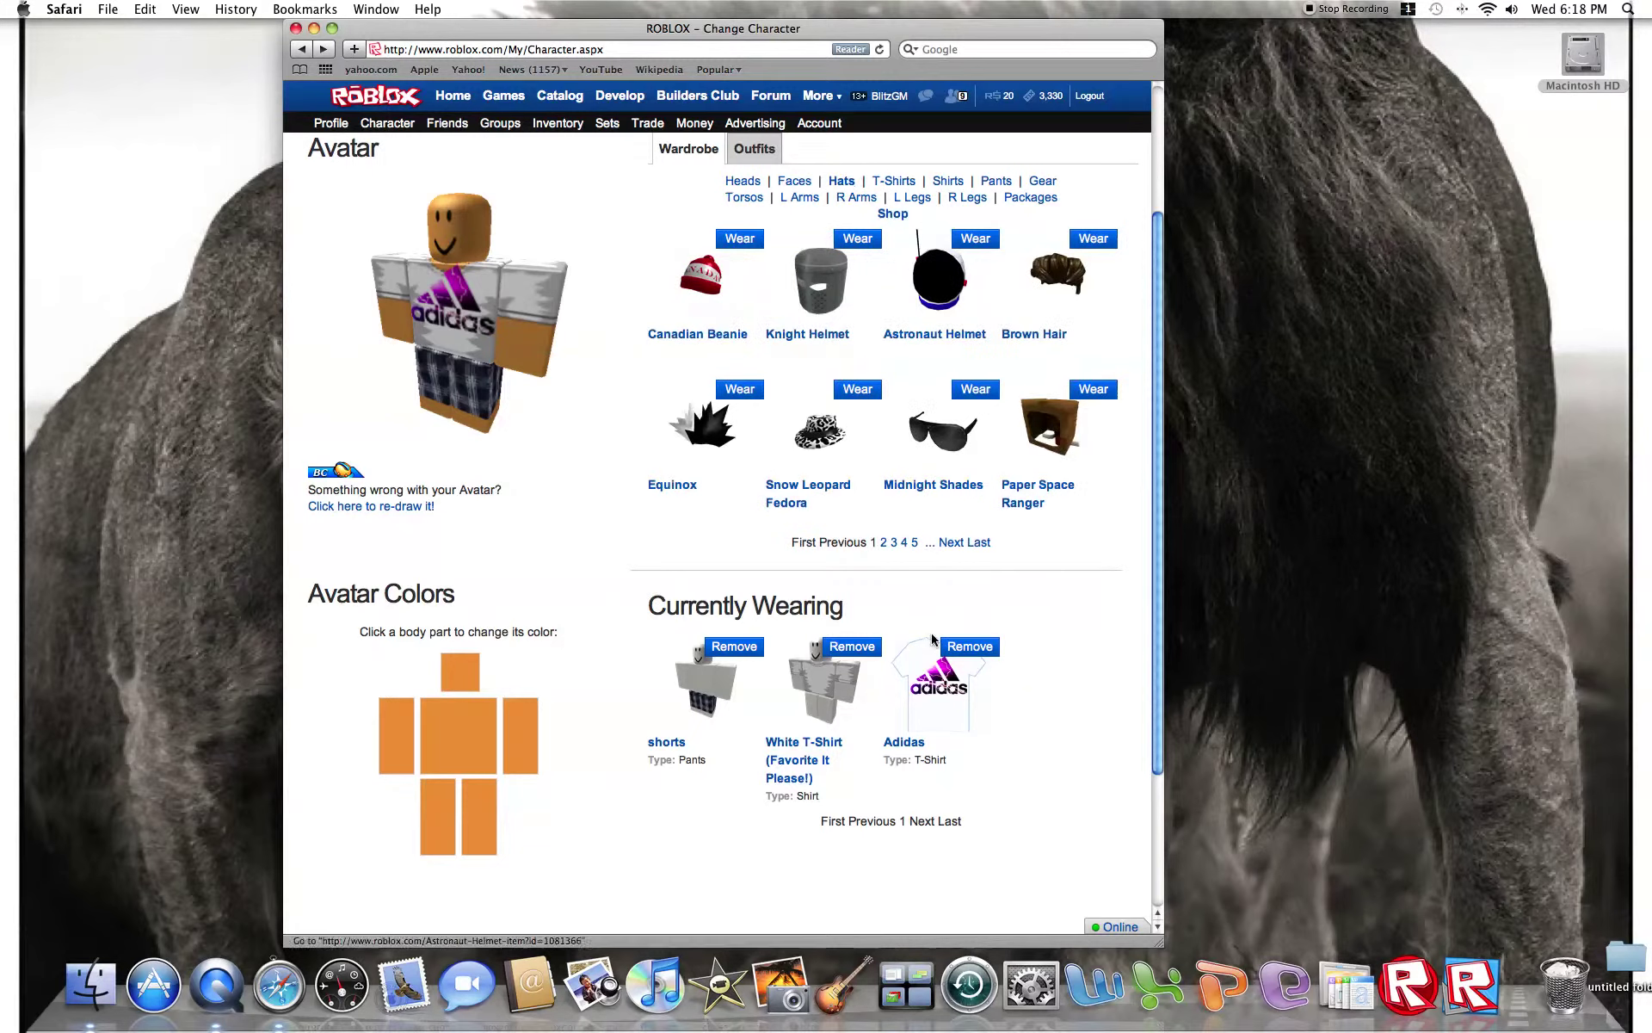
pyautogui.click(945, 544)
pyautogui.click(956, 544)
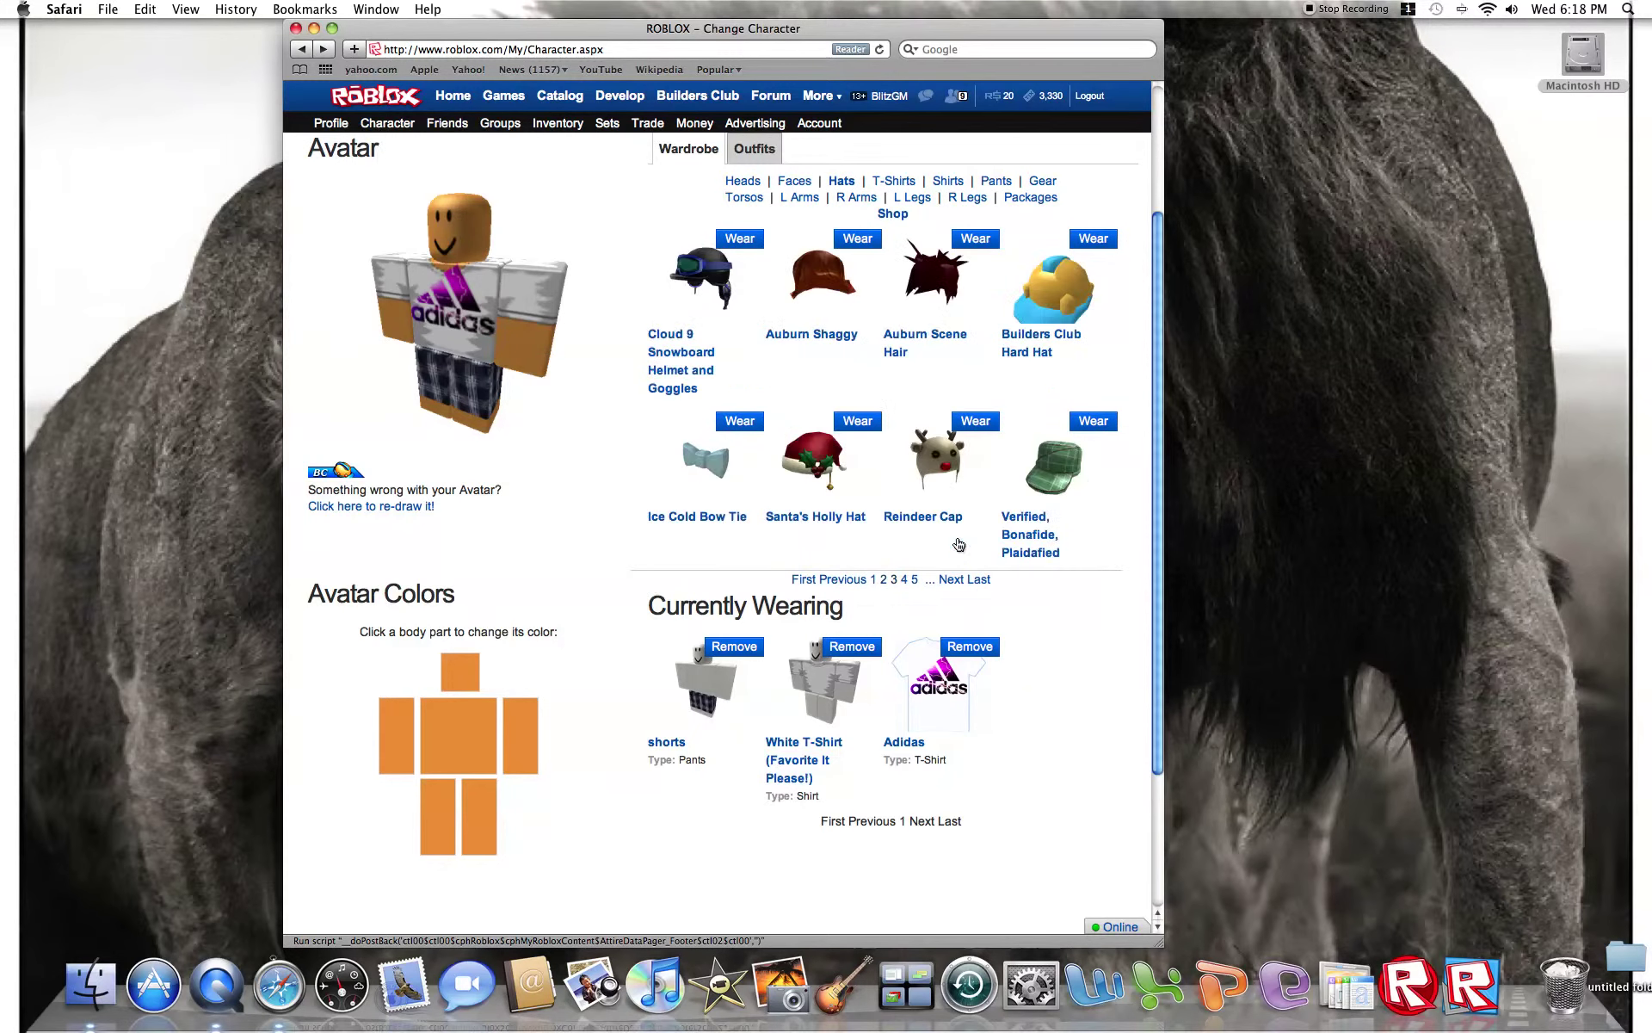
pyautogui.click(953, 581)
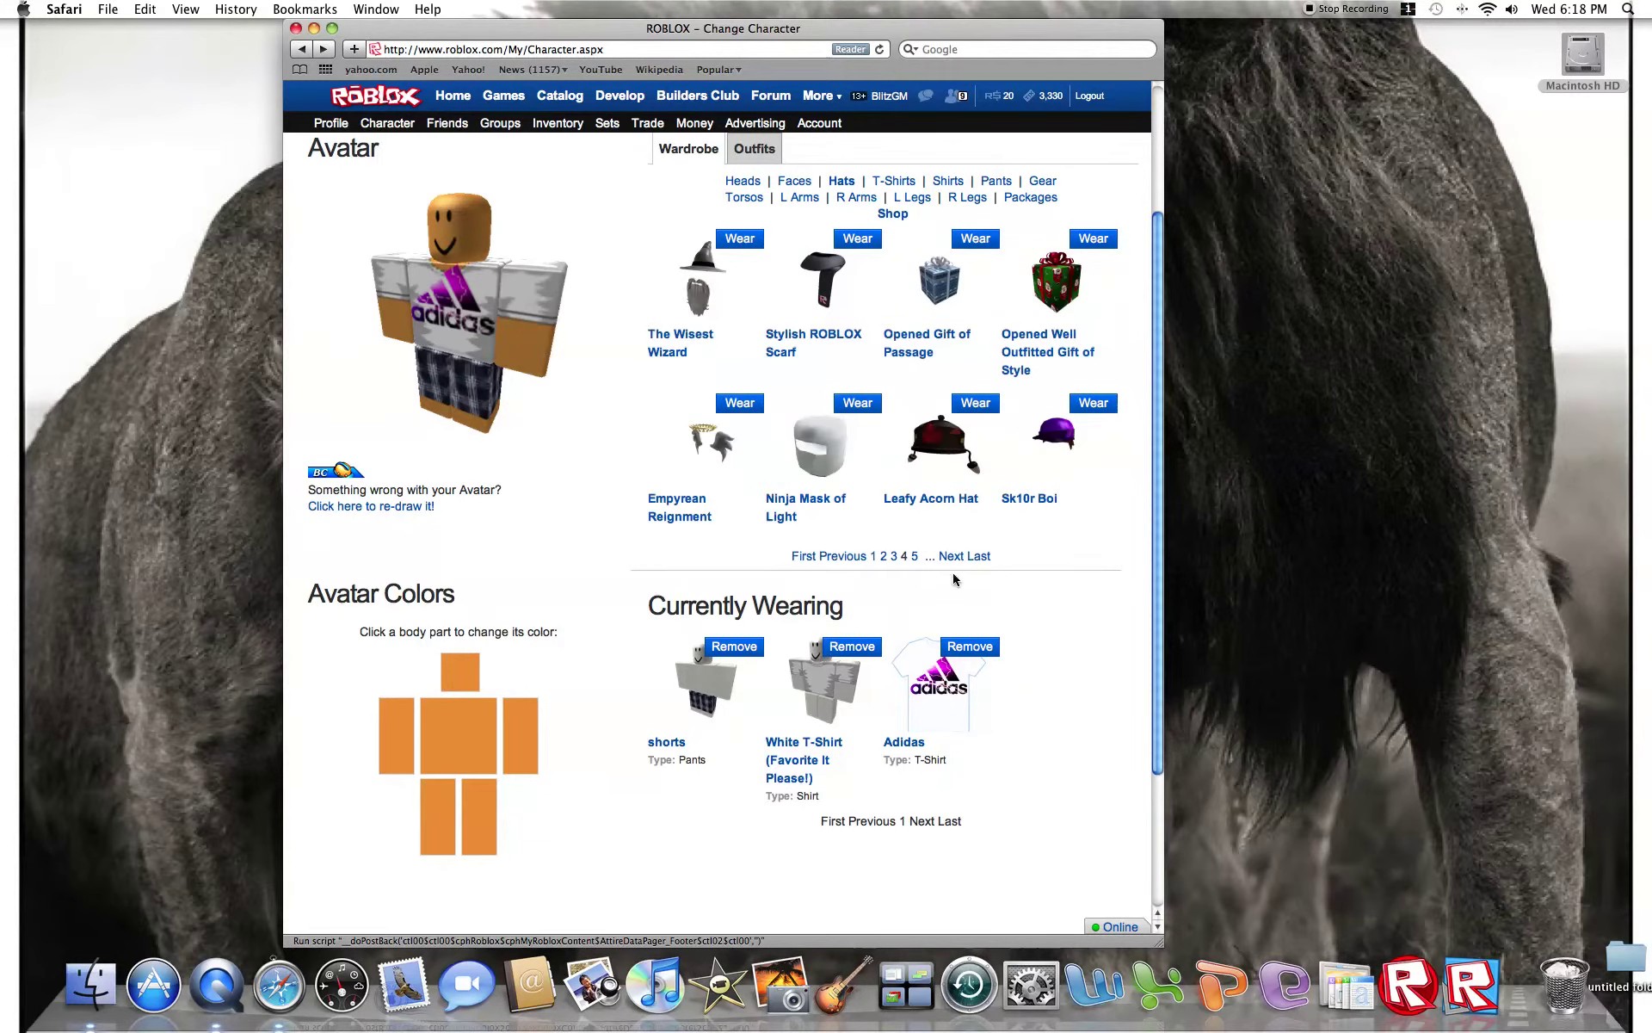
pyautogui.click(946, 558)
pyautogui.click(739, 389)
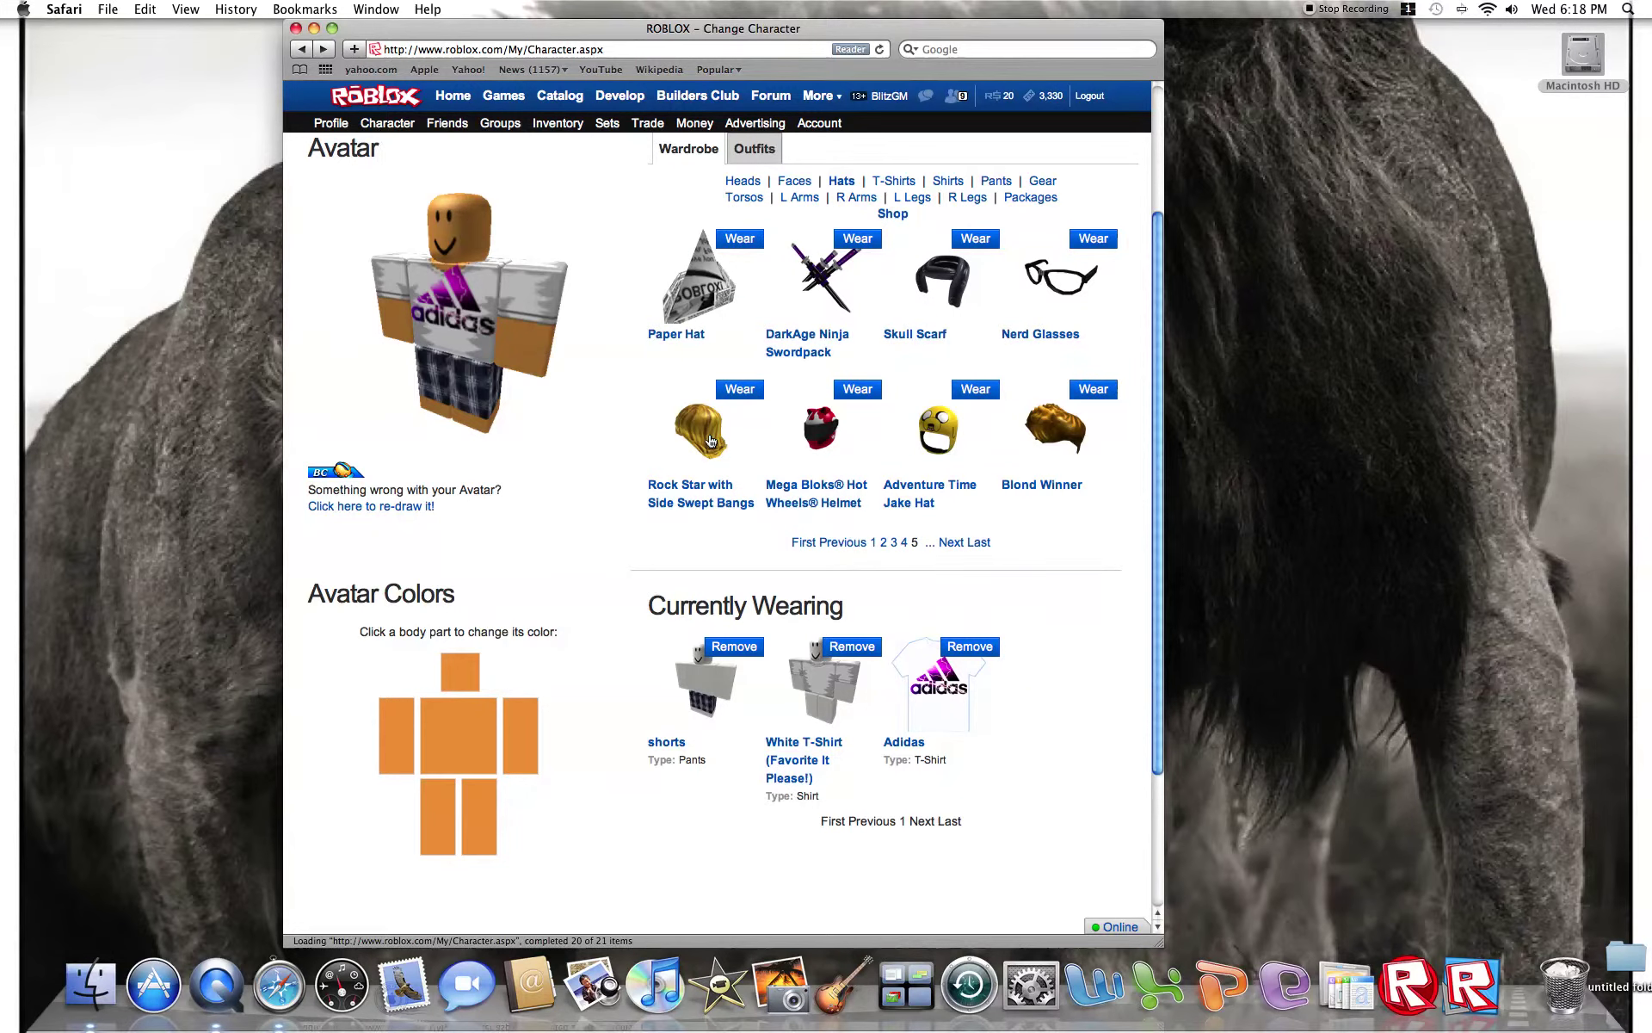
# Go back two pages of hats and wear the Paper Hat.
pyautogui.click(952, 542)
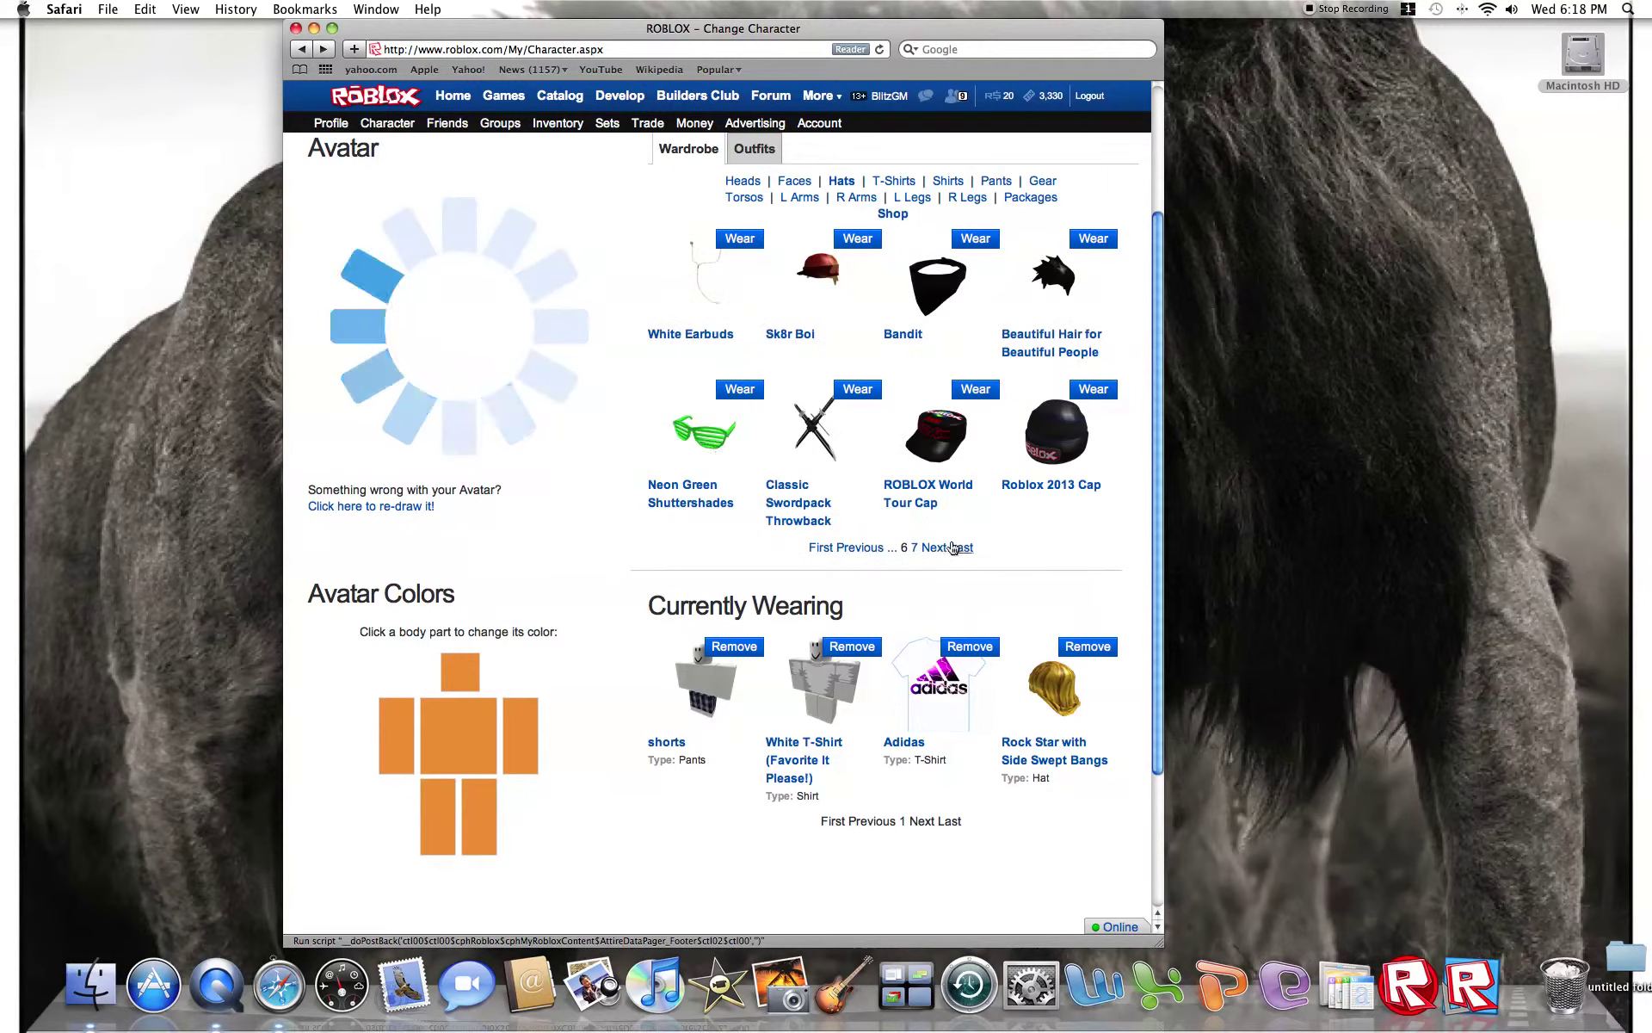
pyautogui.click(866, 547)
pyautogui.click(861, 546)
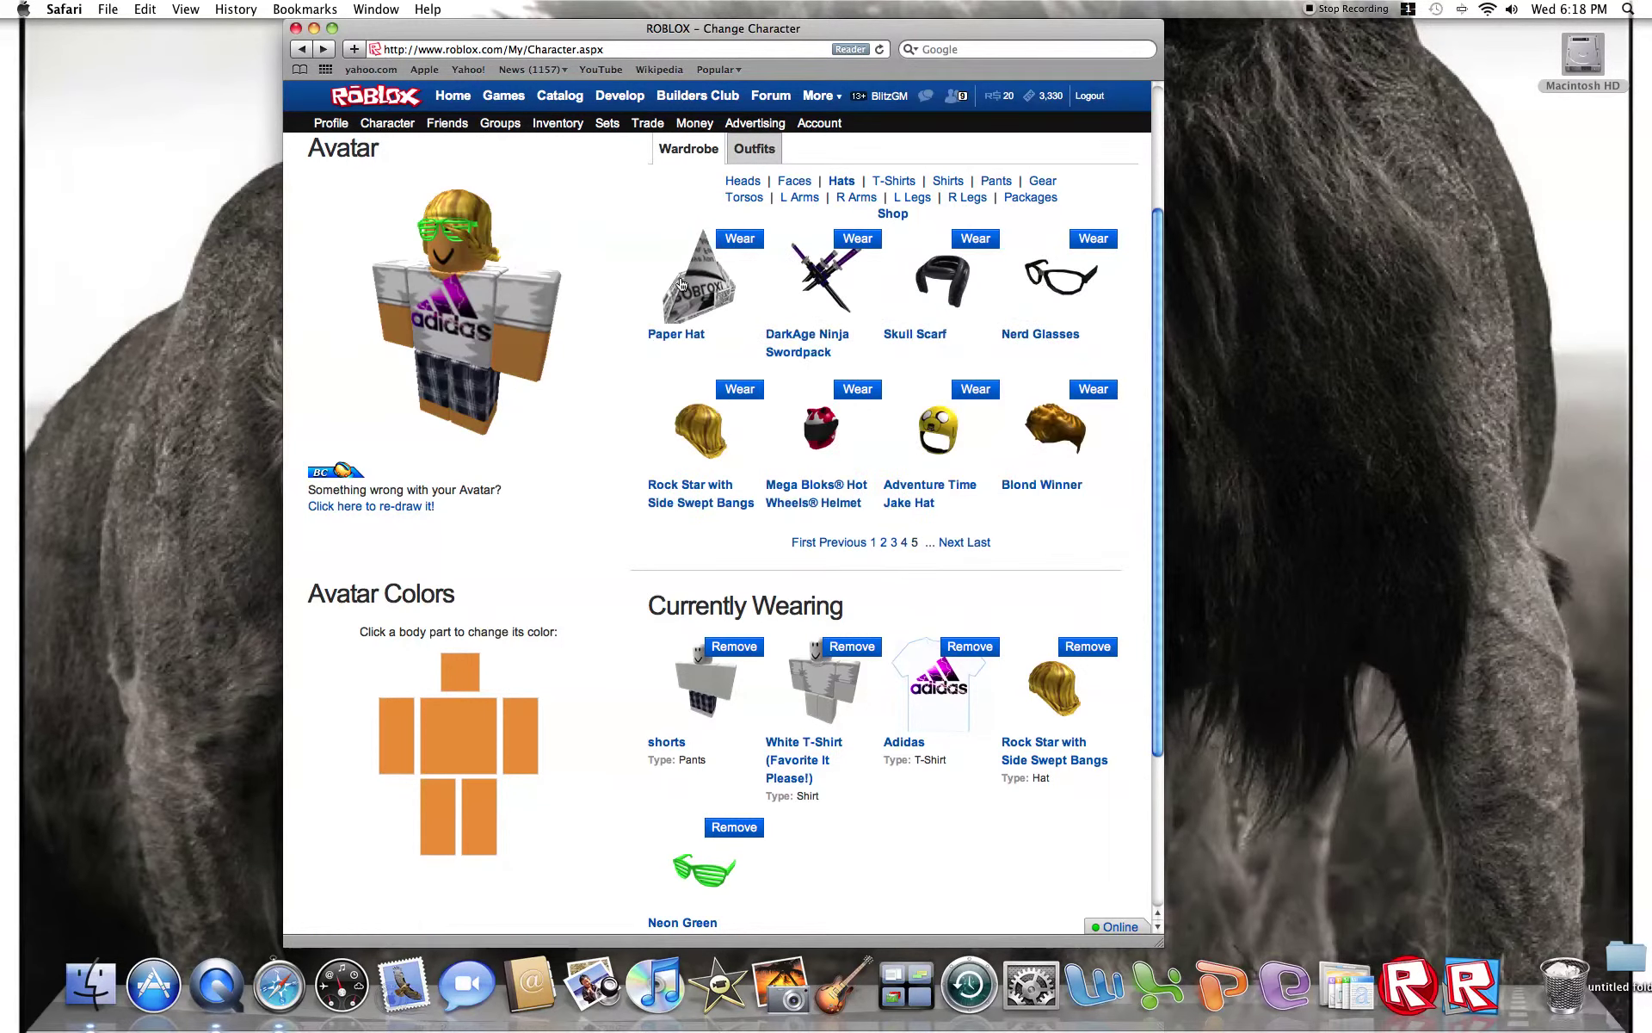
pyautogui.click(739, 238)
pyautogui.click(794, 181)
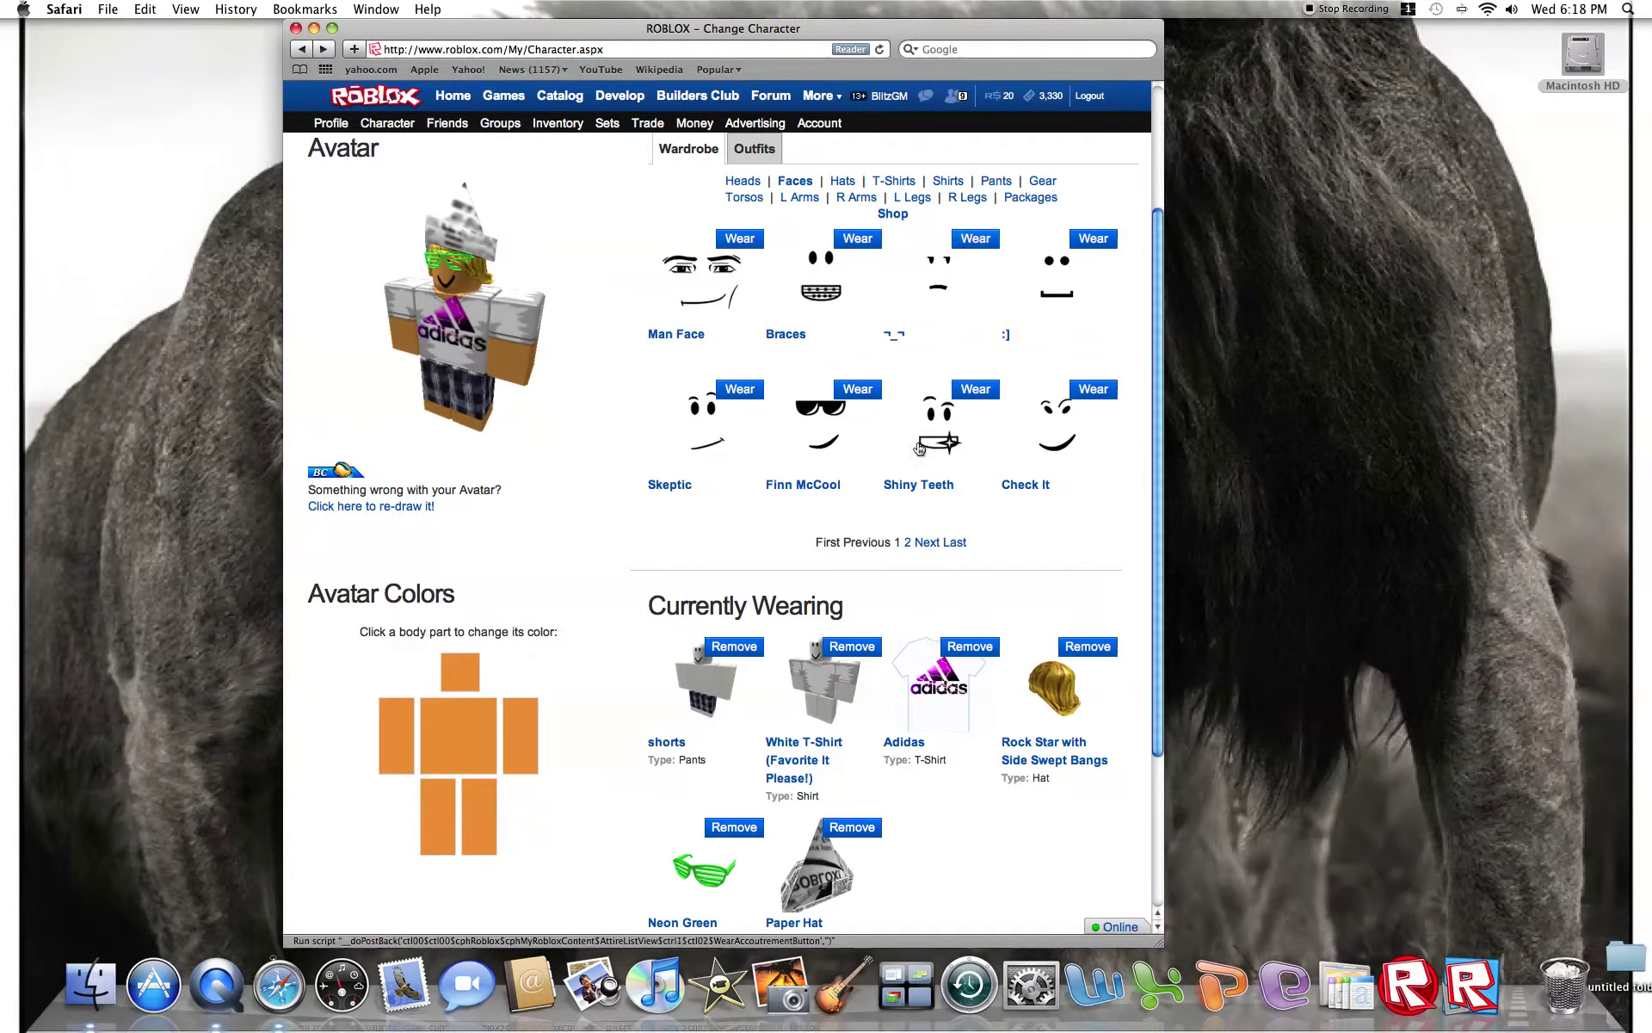
# Try the Skeptic face, then switch to the ¬_¬ face.
pyautogui.click(691, 437)
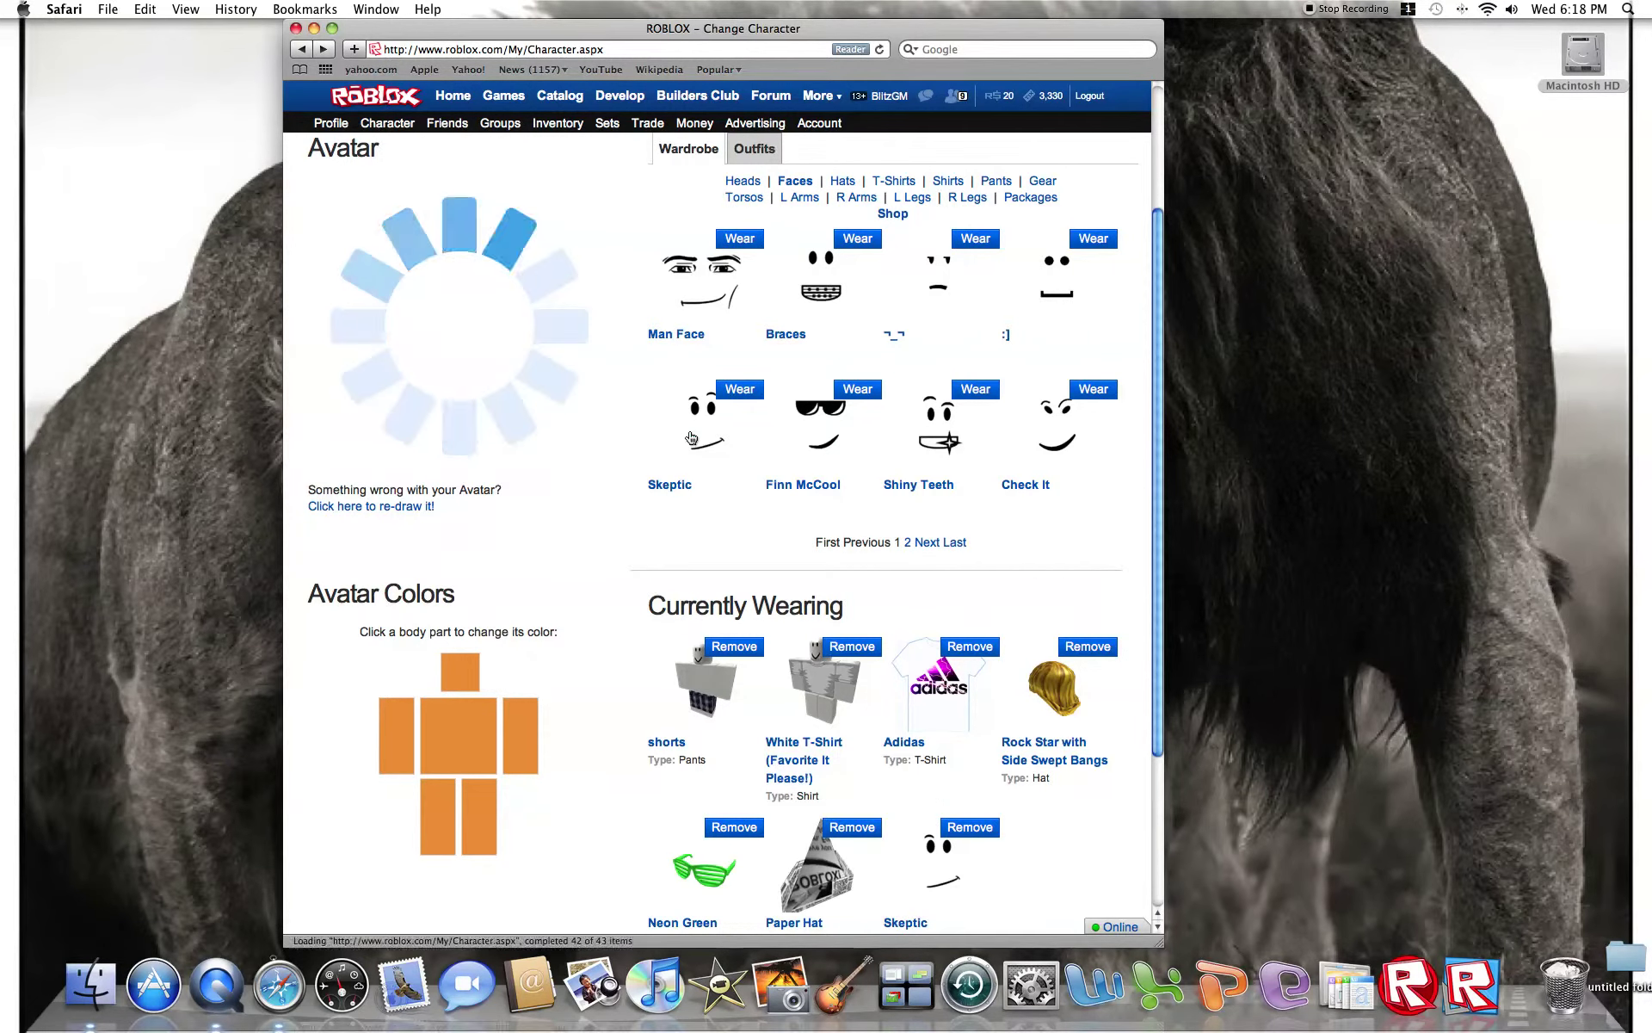
pyautogui.click(961, 265)
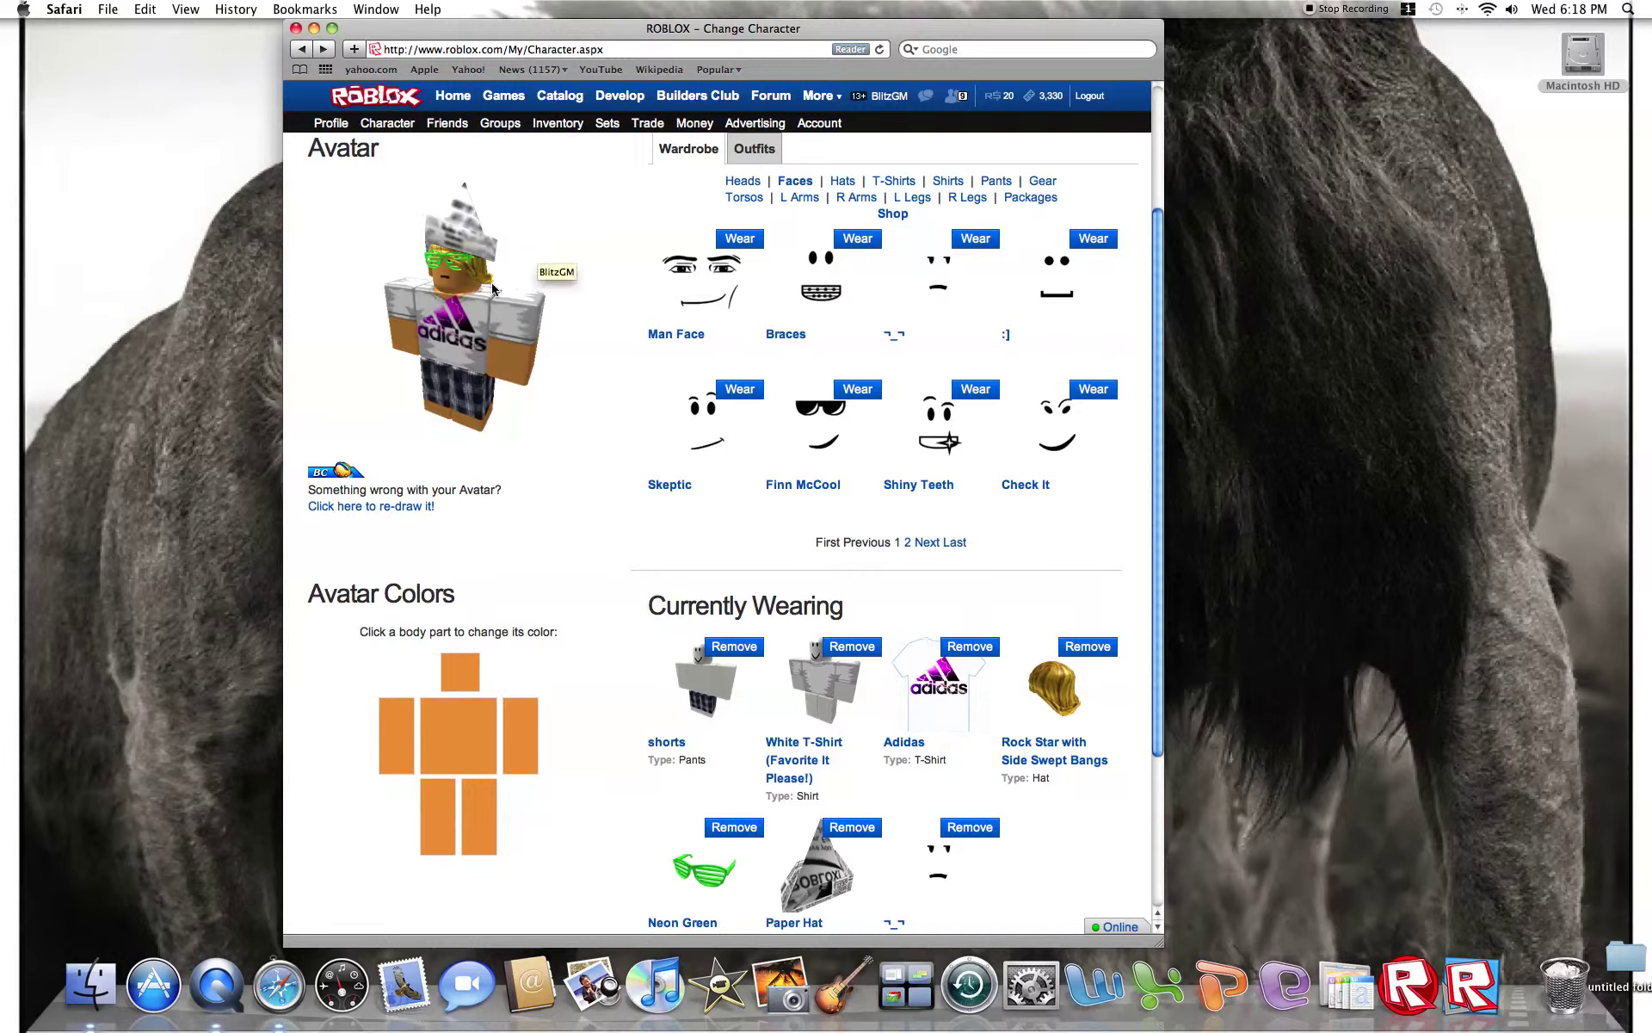
# Remove the Rock Star hair and try on, then remove, the Blond Winner hair.
pyautogui.click(1087, 647)
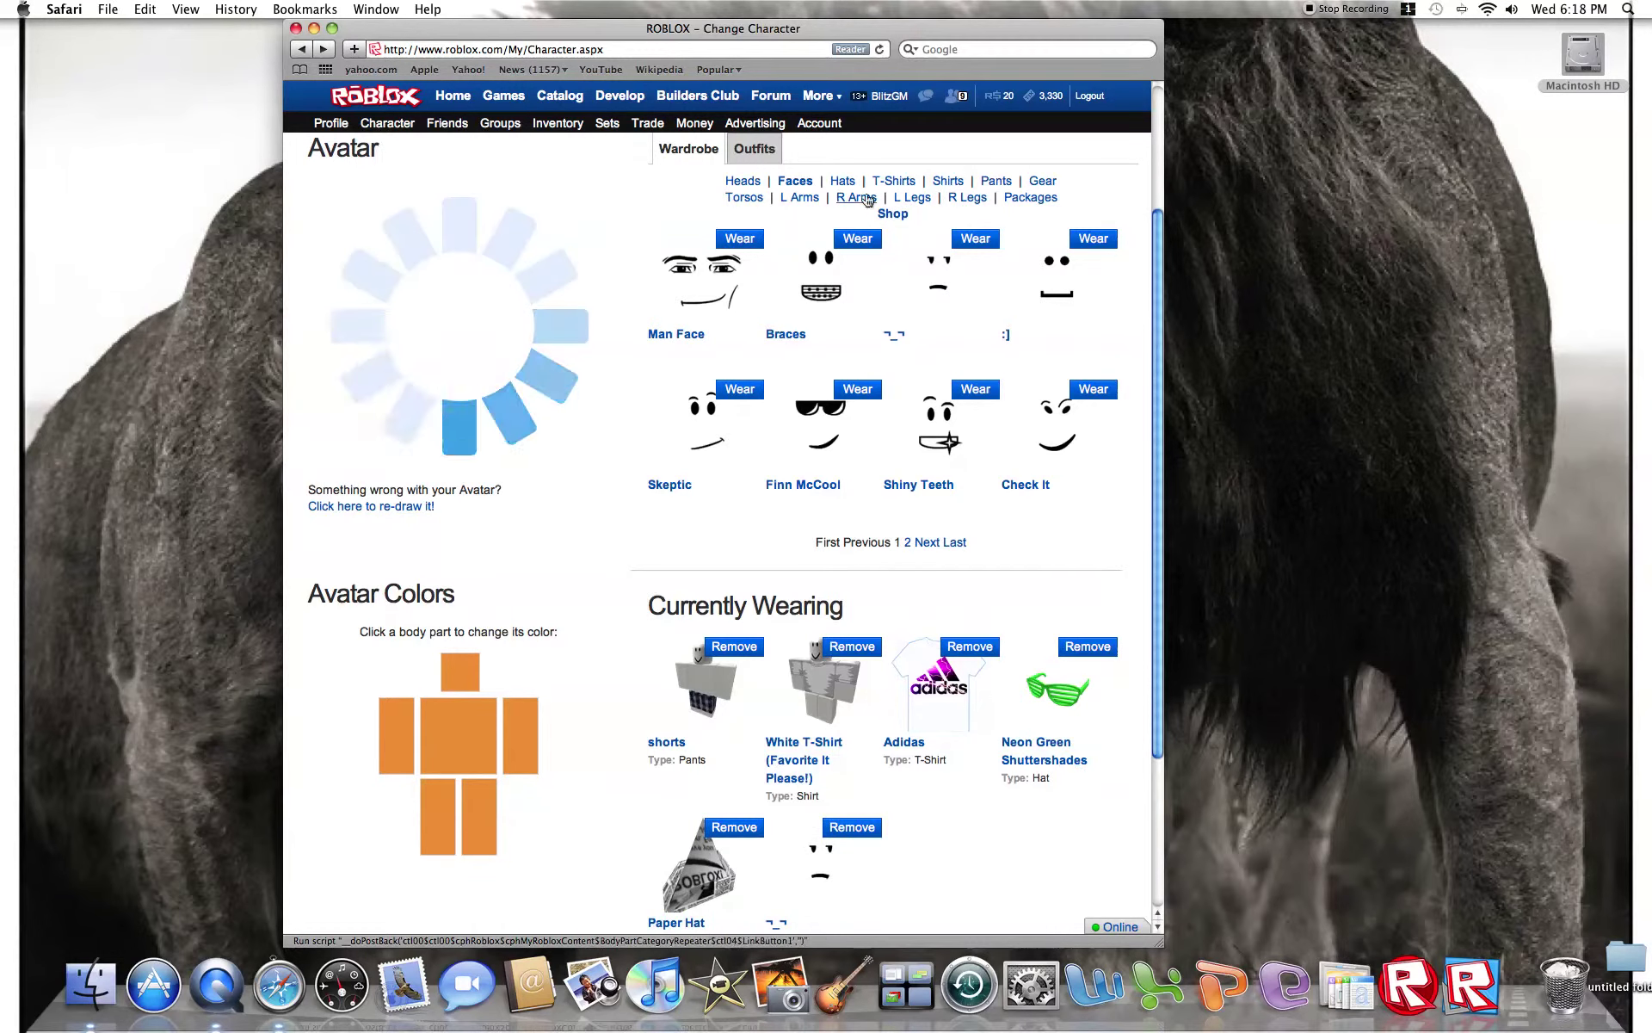
pyautogui.click(841, 180)
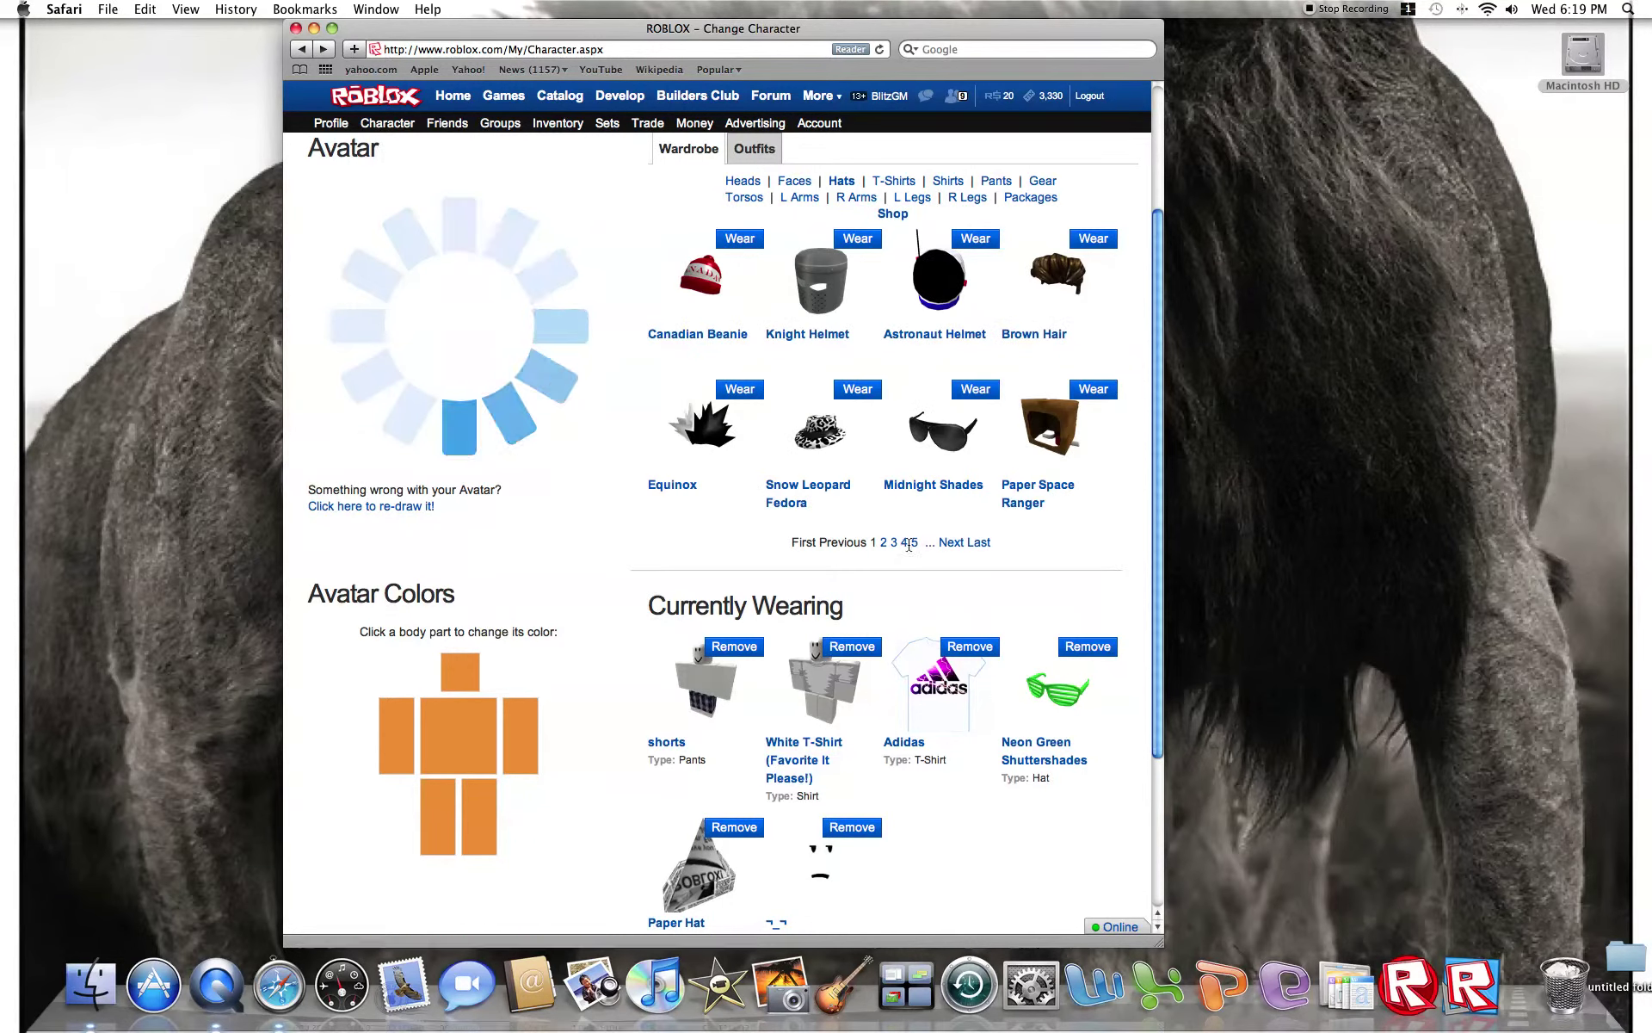
pyautogui.click(904, 542)
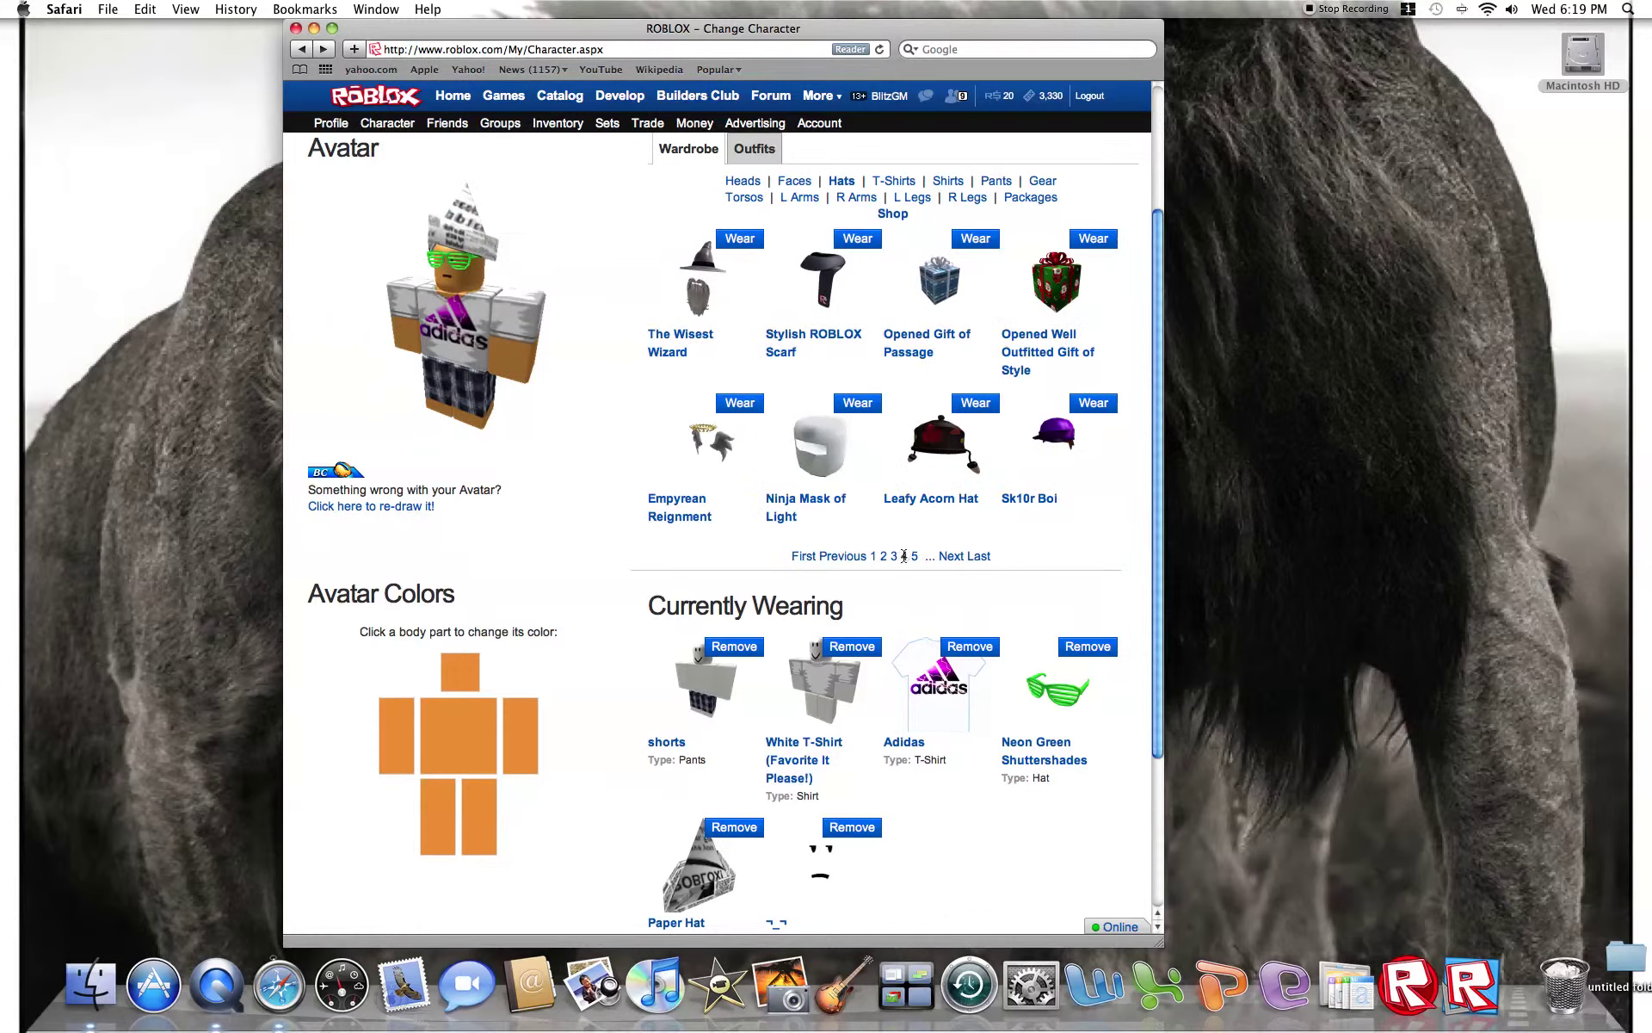
pyautogui.click(911, 554)
pyautogui.click(1093, 389)
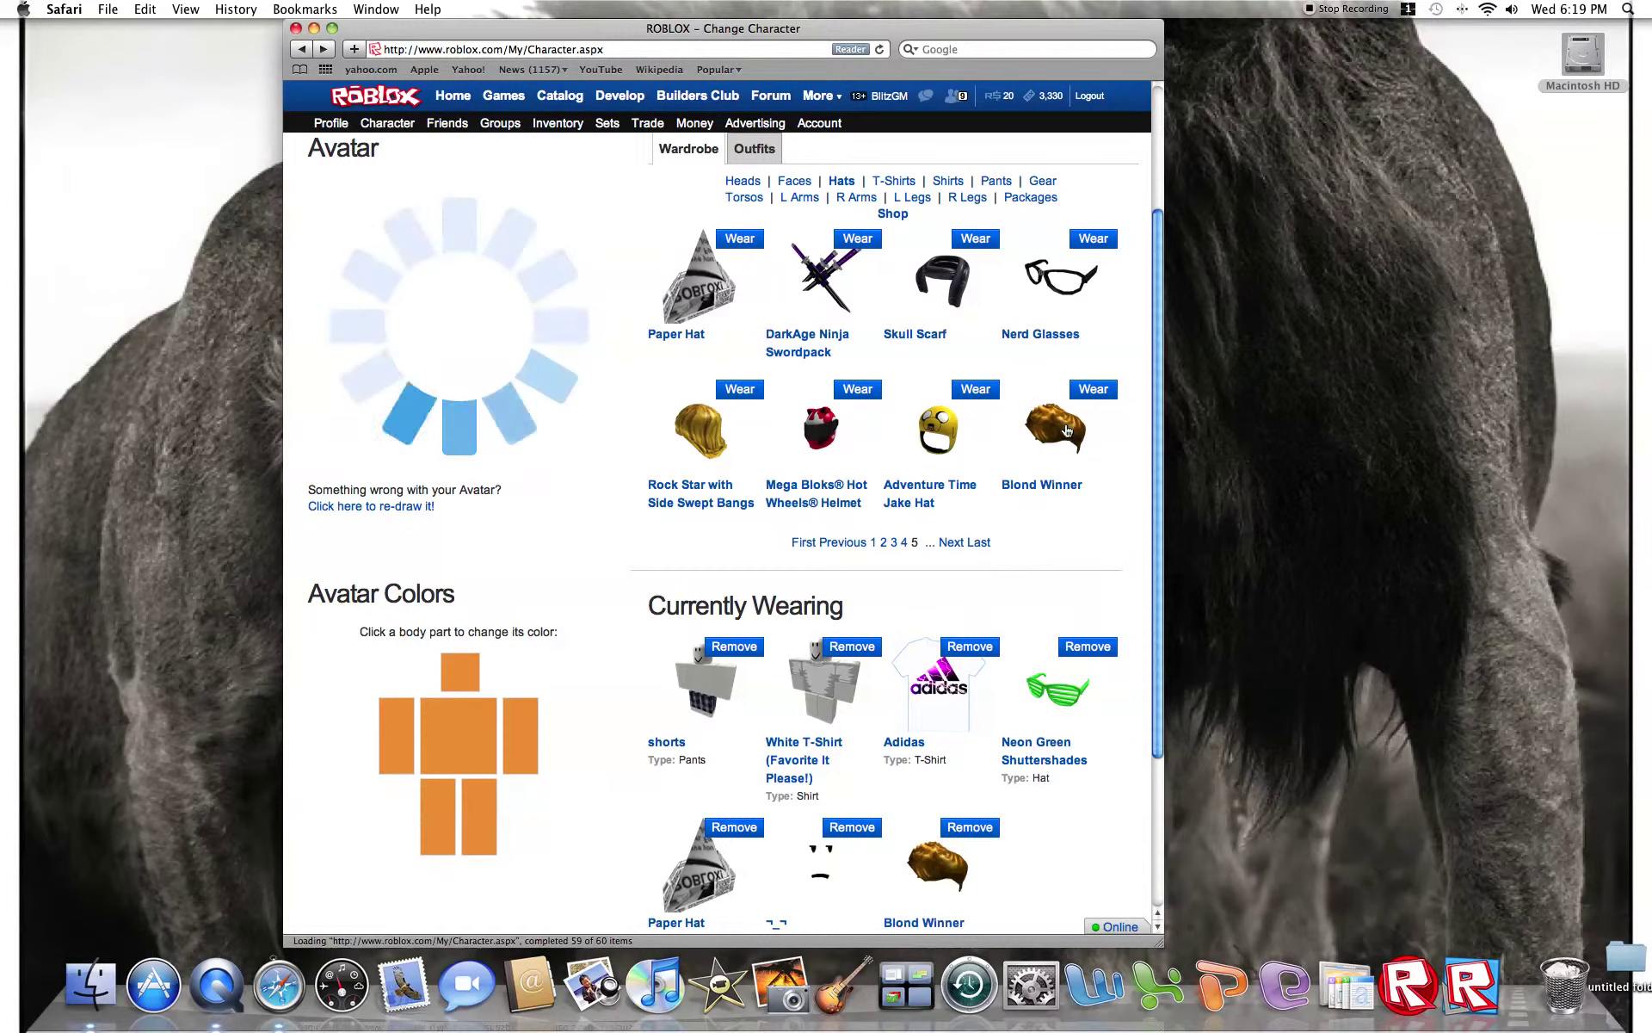
pyautogui.click(952, 544)
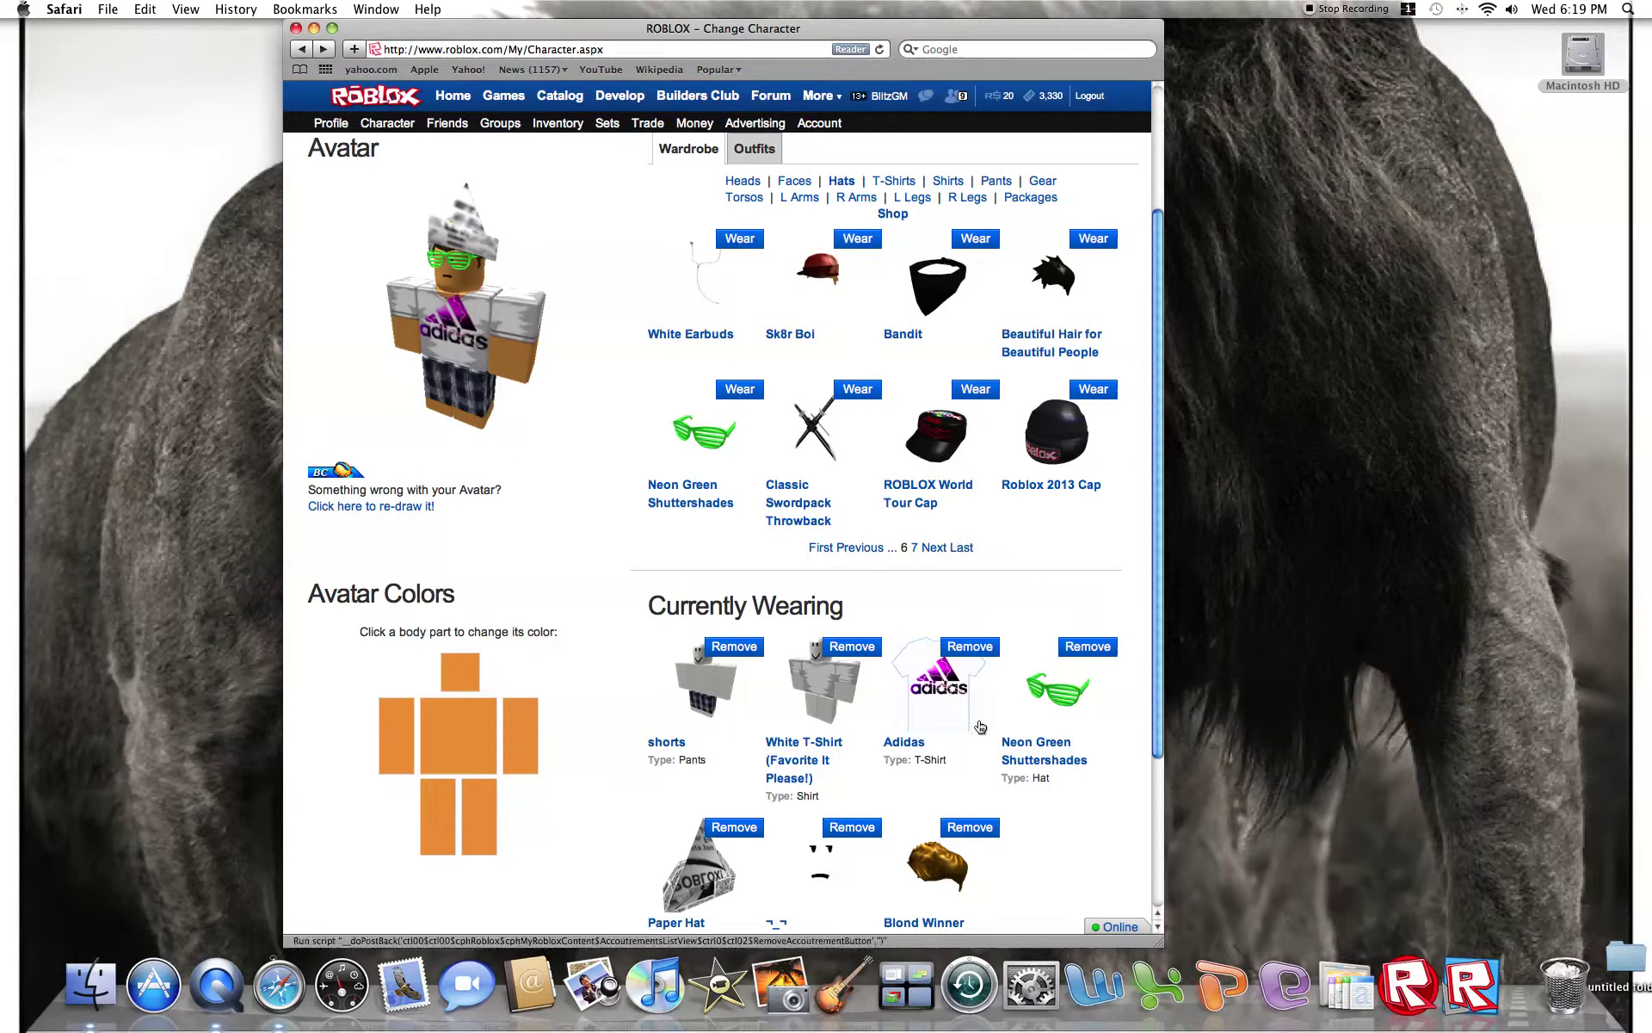
pyautogui.click(970, 827)
# Try Beautiful Hair for Beautiful People, remove it, and re-wear the Rock Star hair.
pyautogui.click(1093, 239)
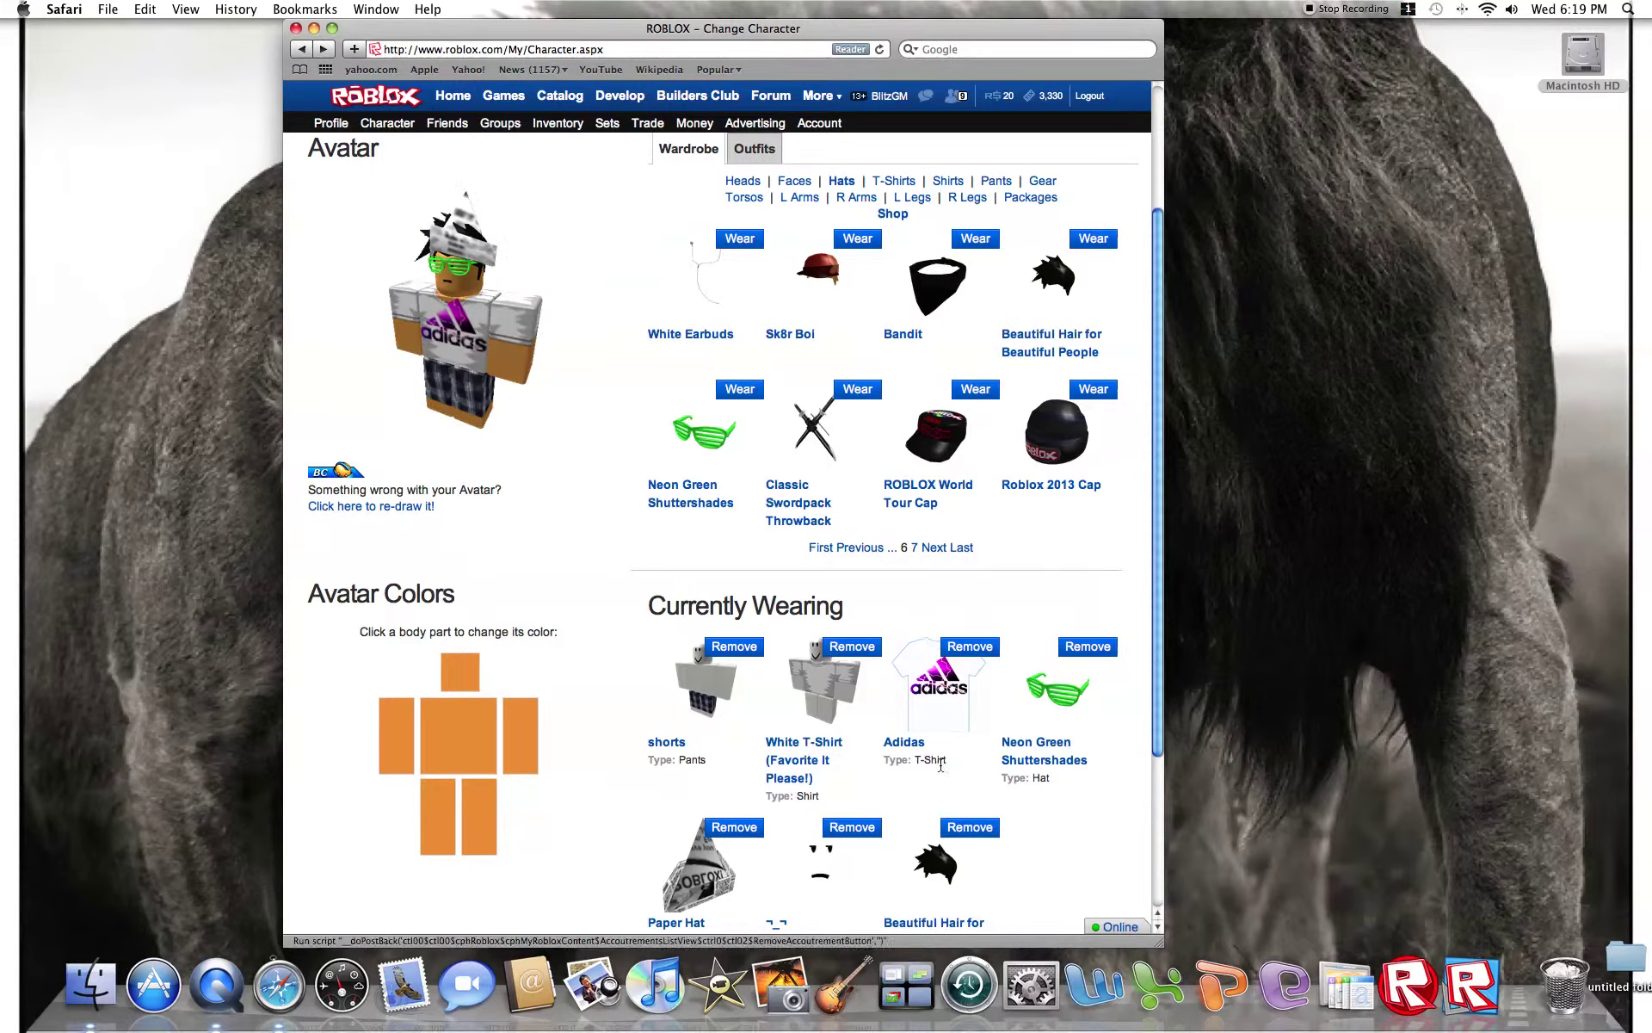
pyautogui.click(951, 829)
pyautogui.click(878, 547)
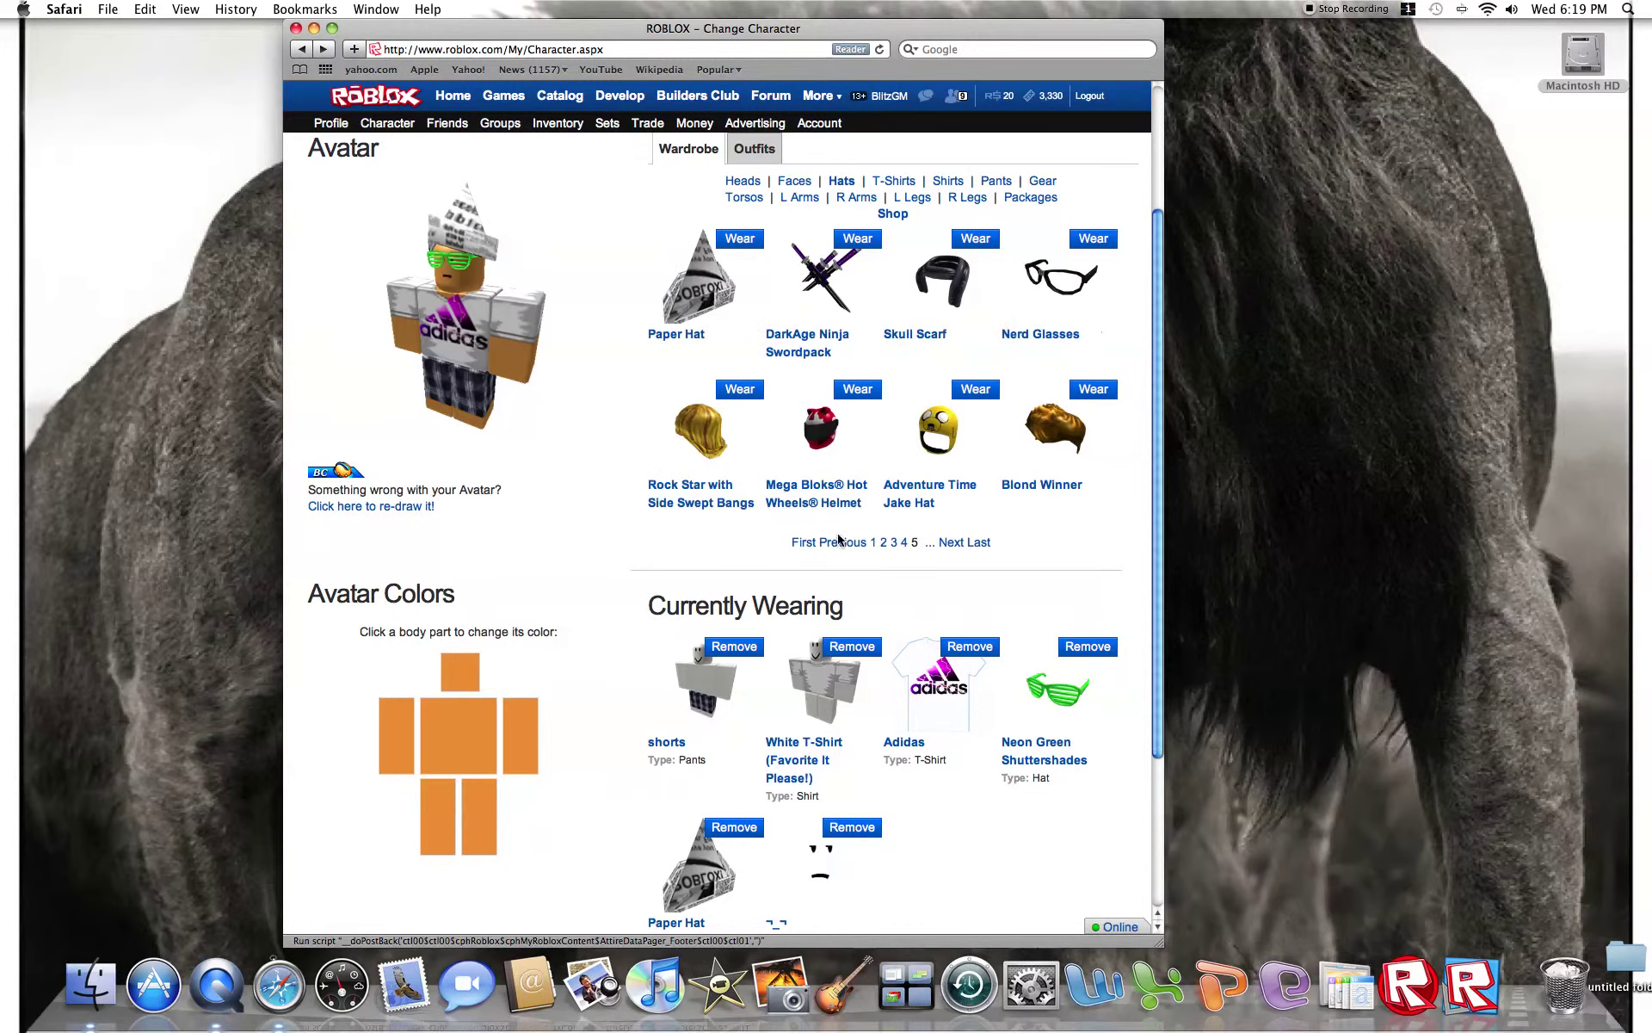
pyautogui.click(739, 389)
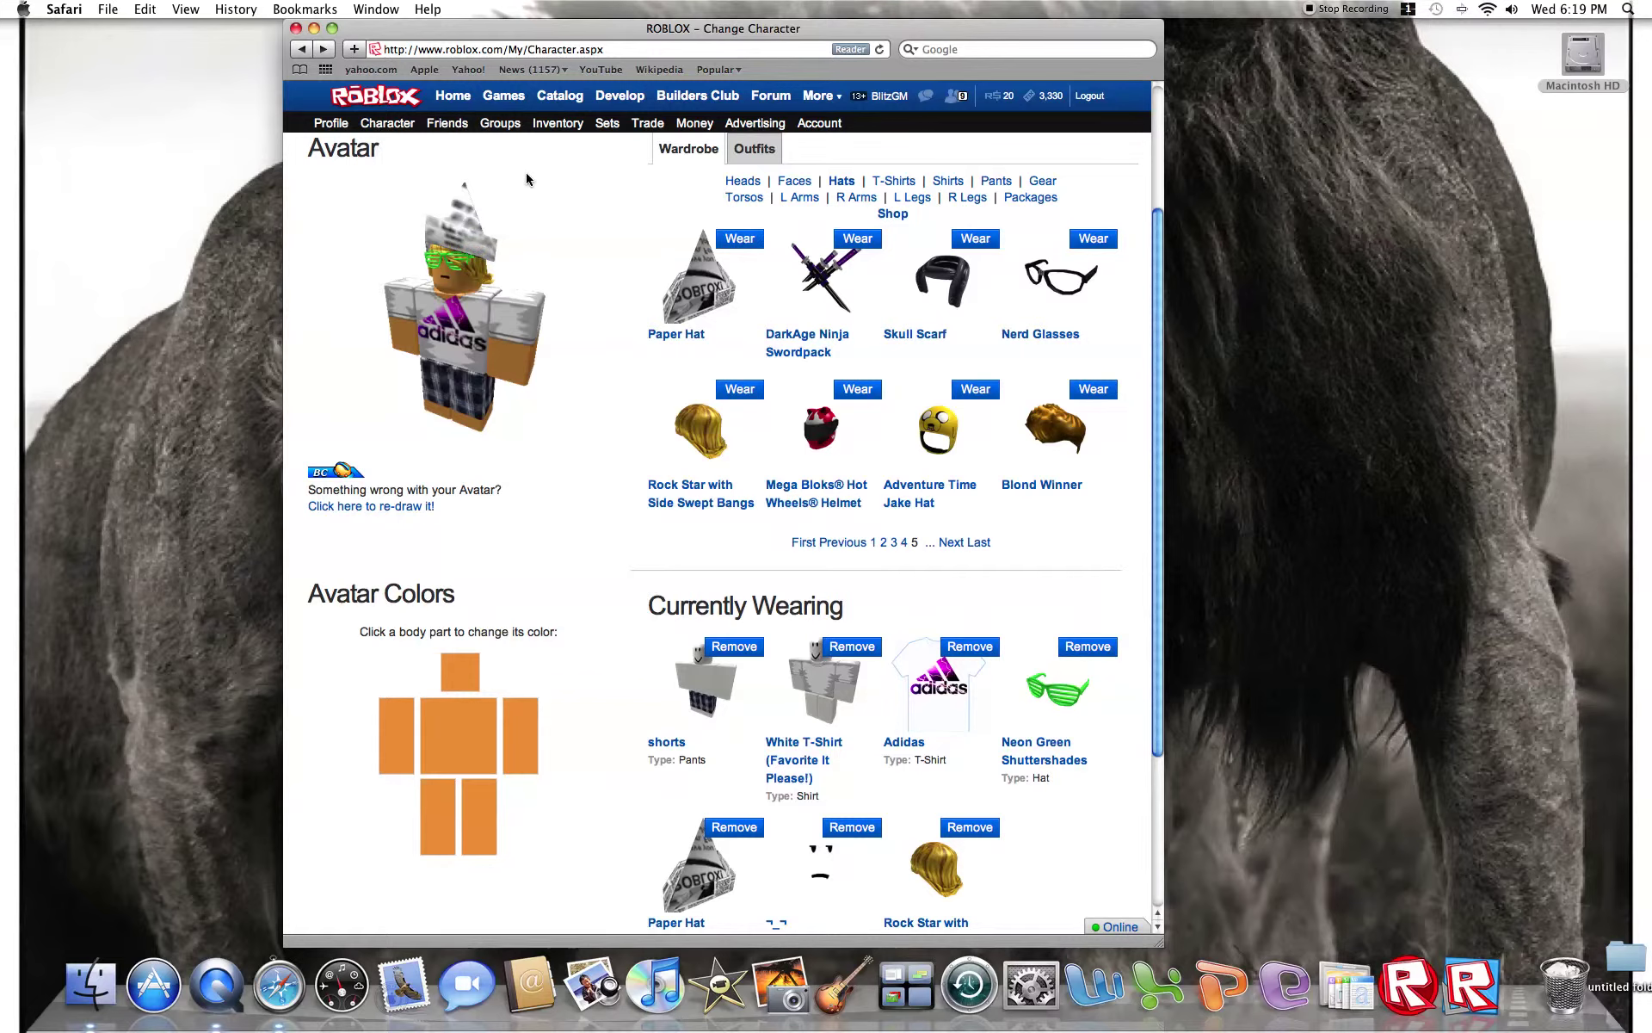
# Take the Neon Green Shuttershades off the avatar.
pyautogui.click(733, 152)
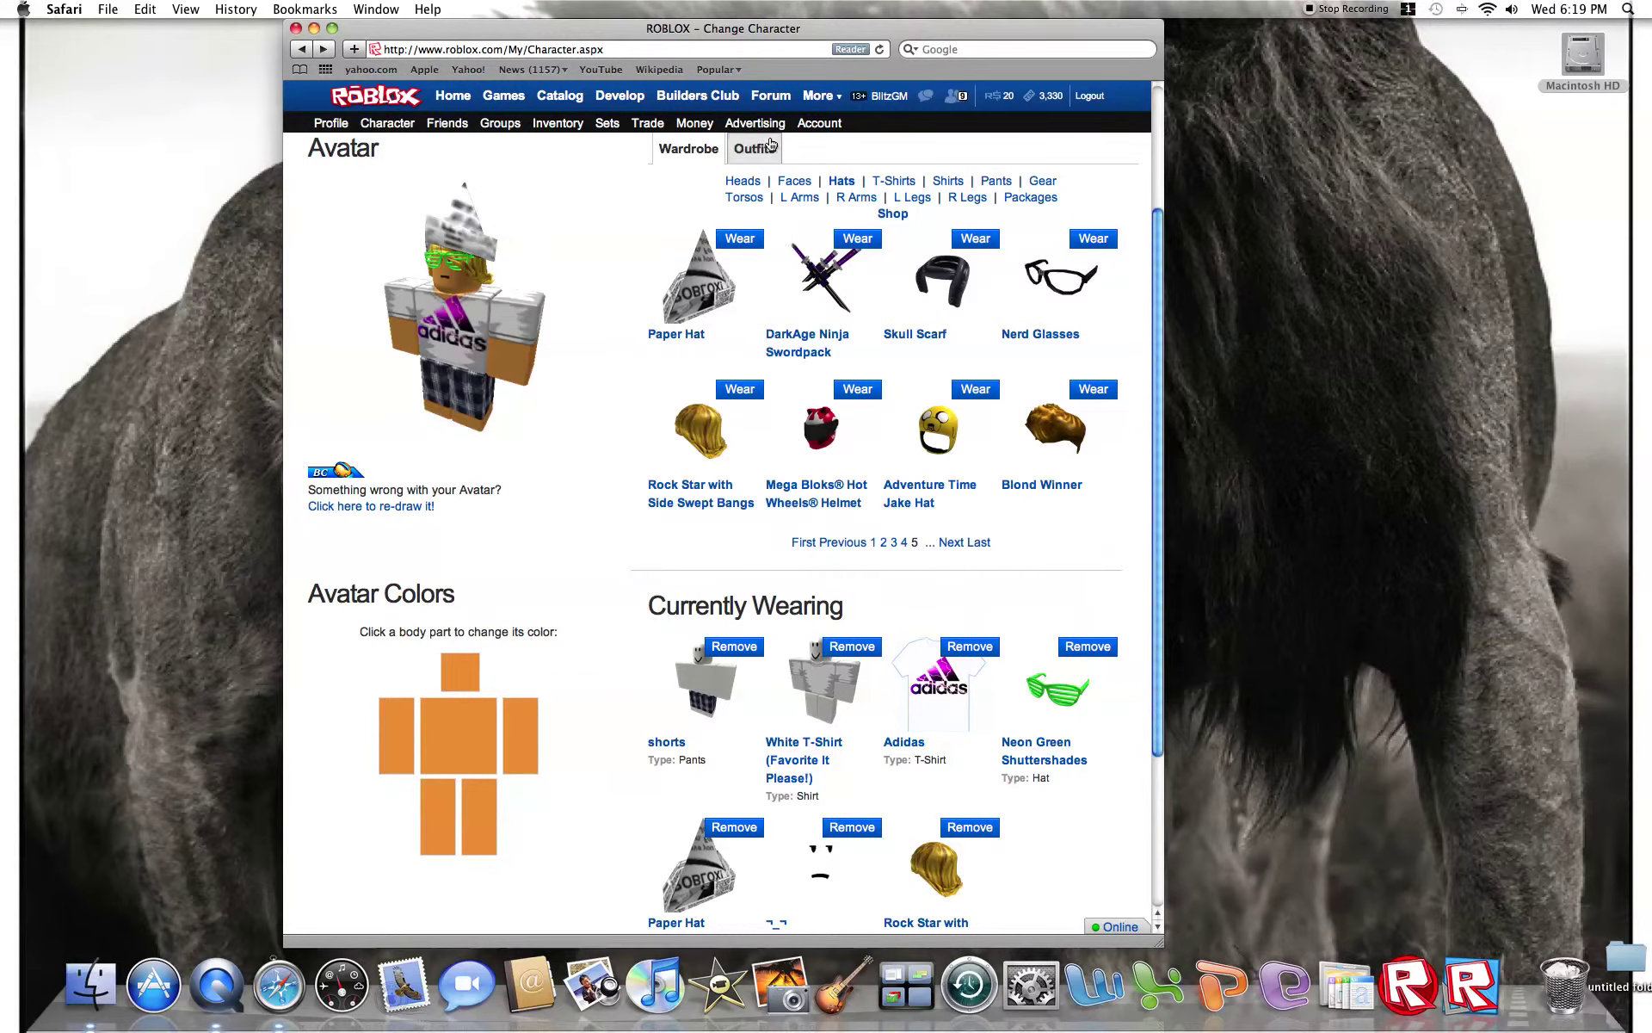
pyautogui.click(729, 150)
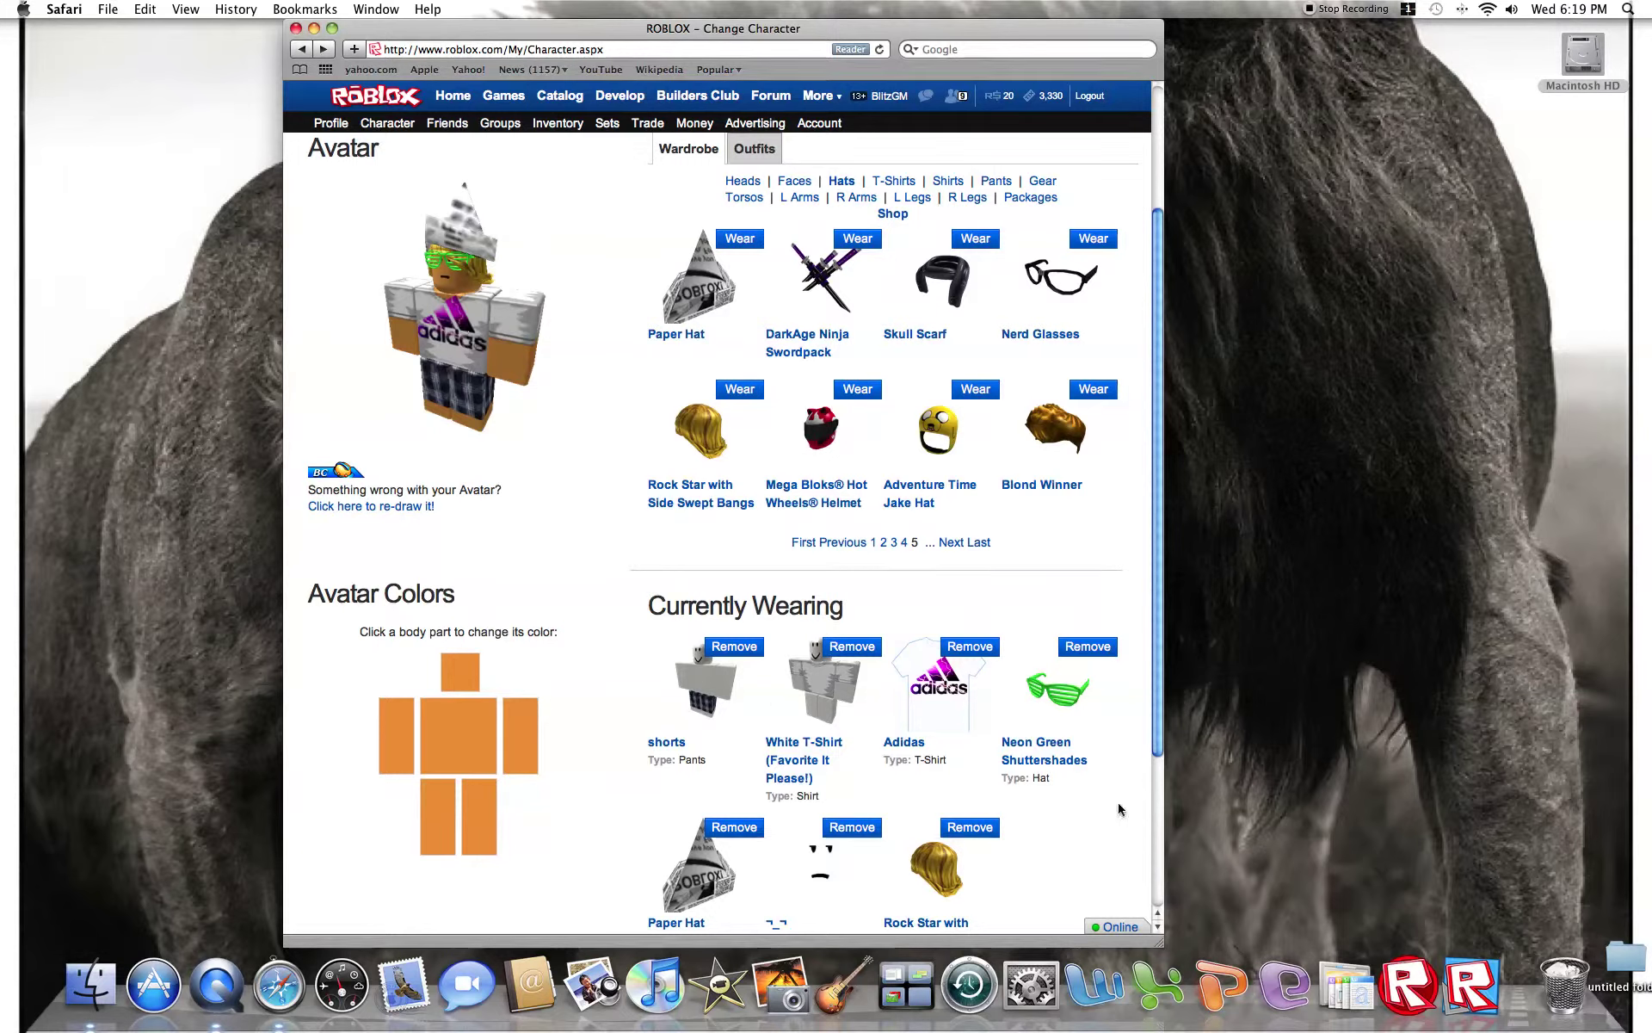
pyautogui.click(1088, 646)
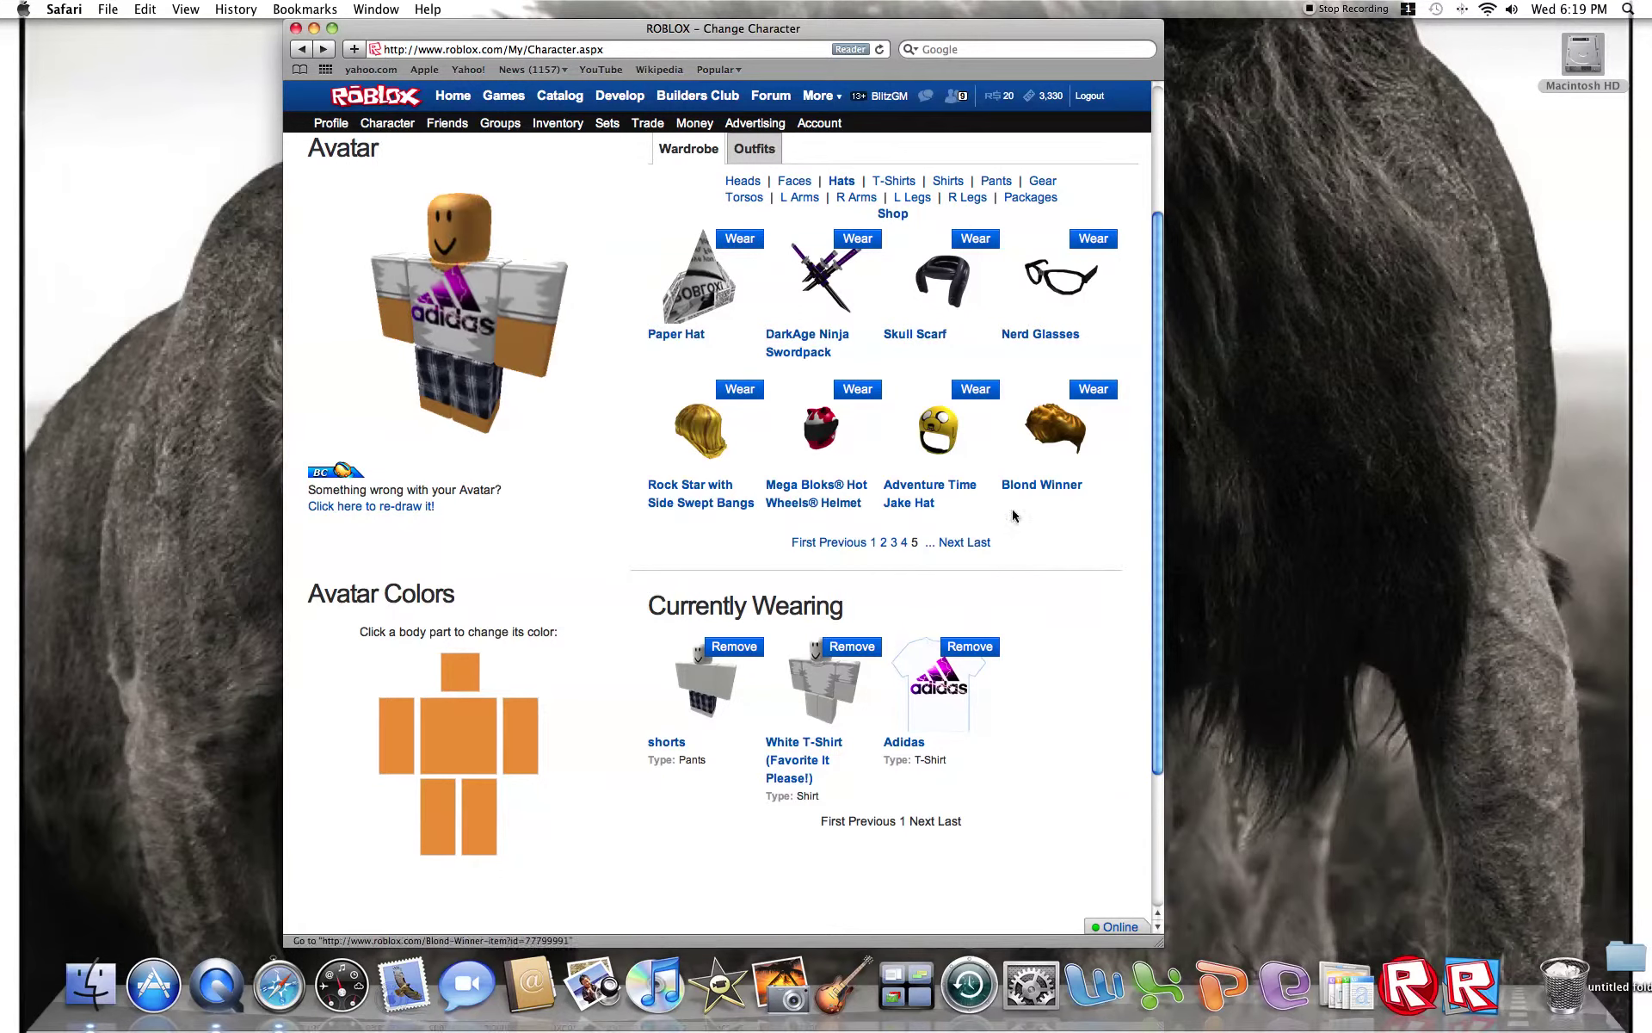
pyautogui.click(954, 543)
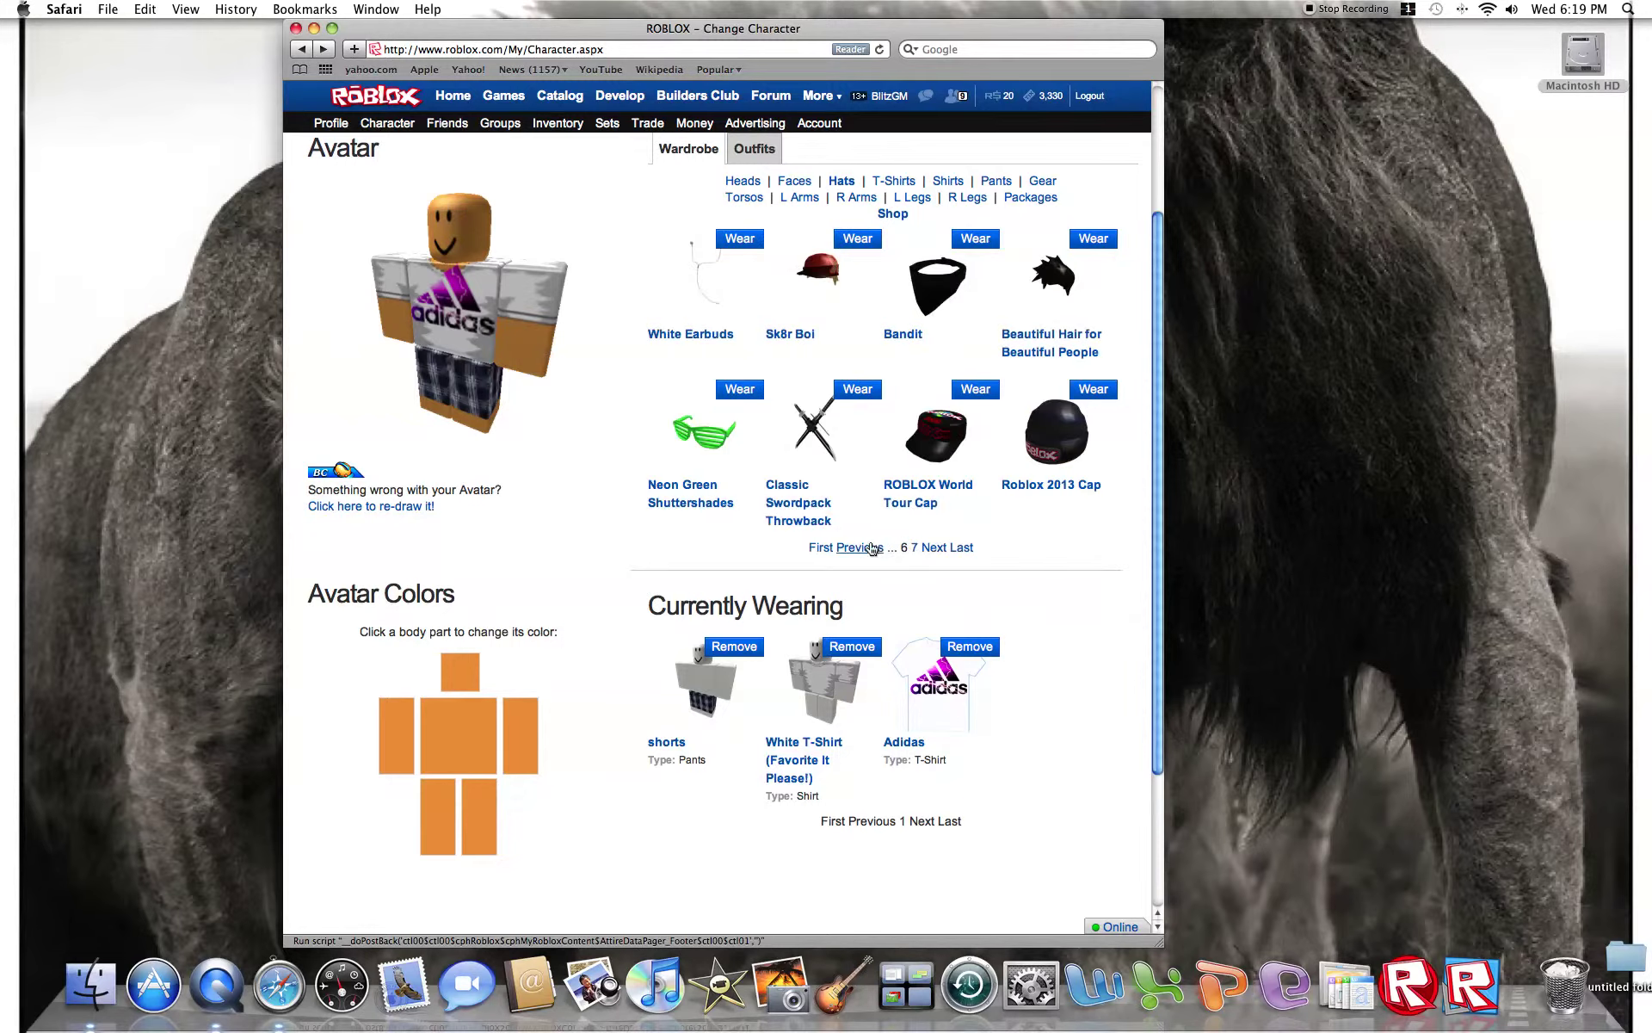
# Wear the Shaggy hair from the last page of hats.
pyautogui.click(824, 549)
pyautogui.click(913, 542)
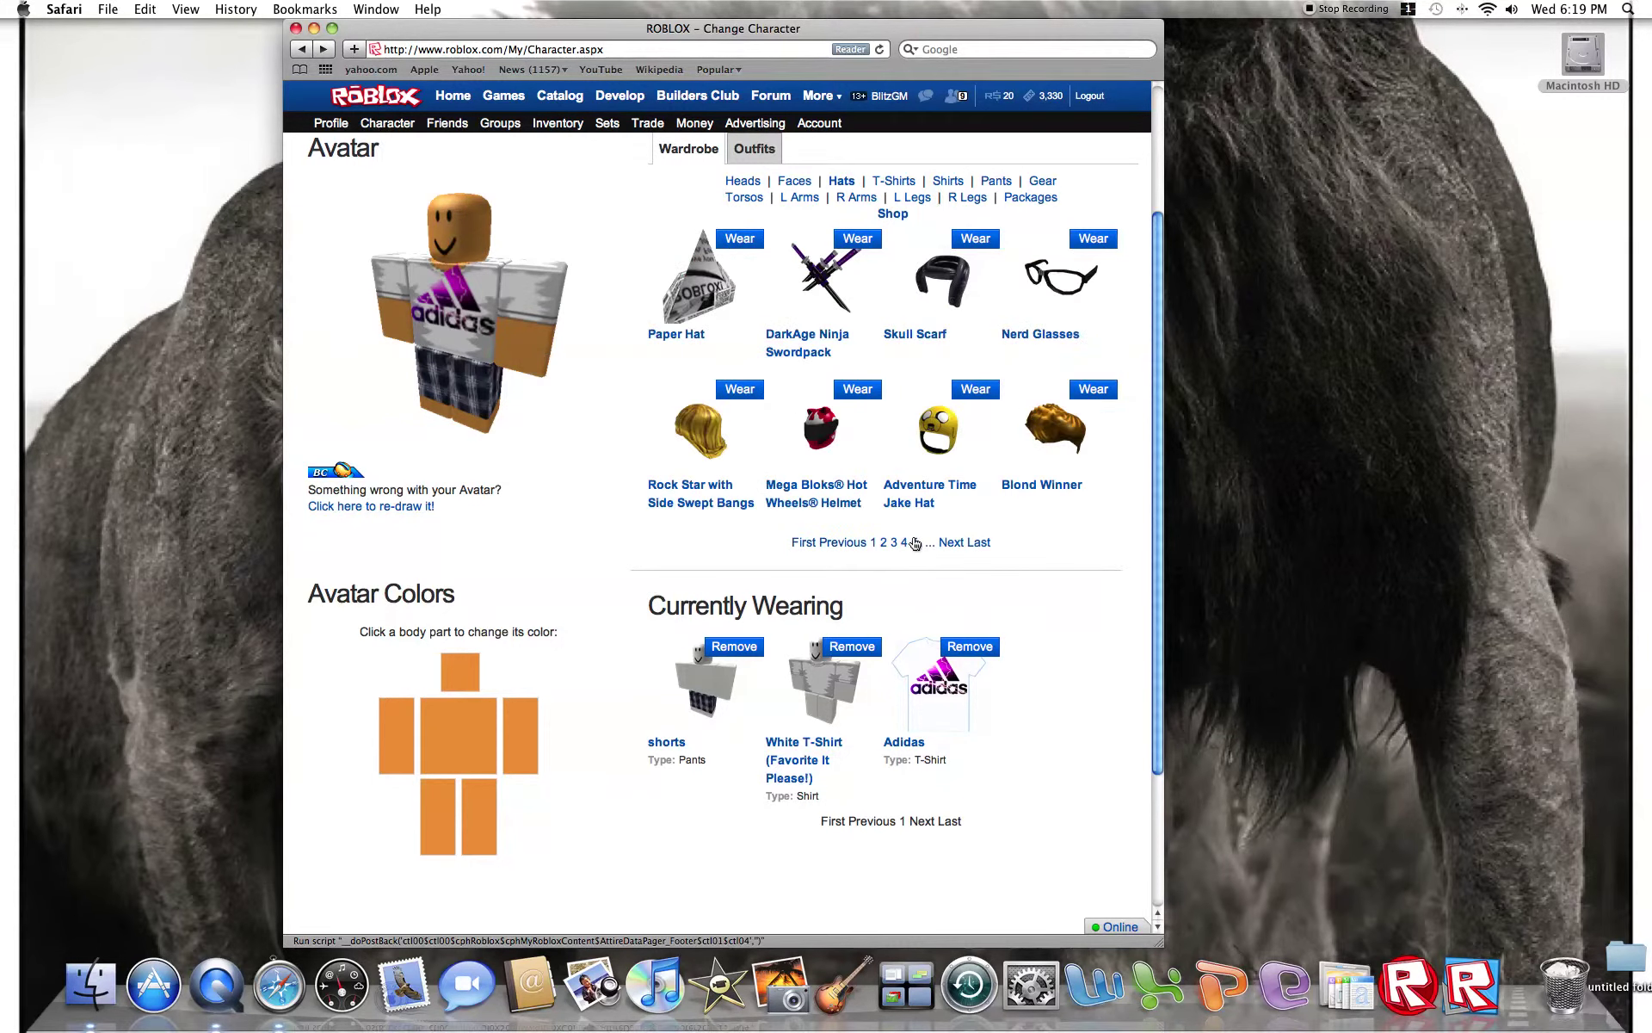
pyautogui.click(905, 543)
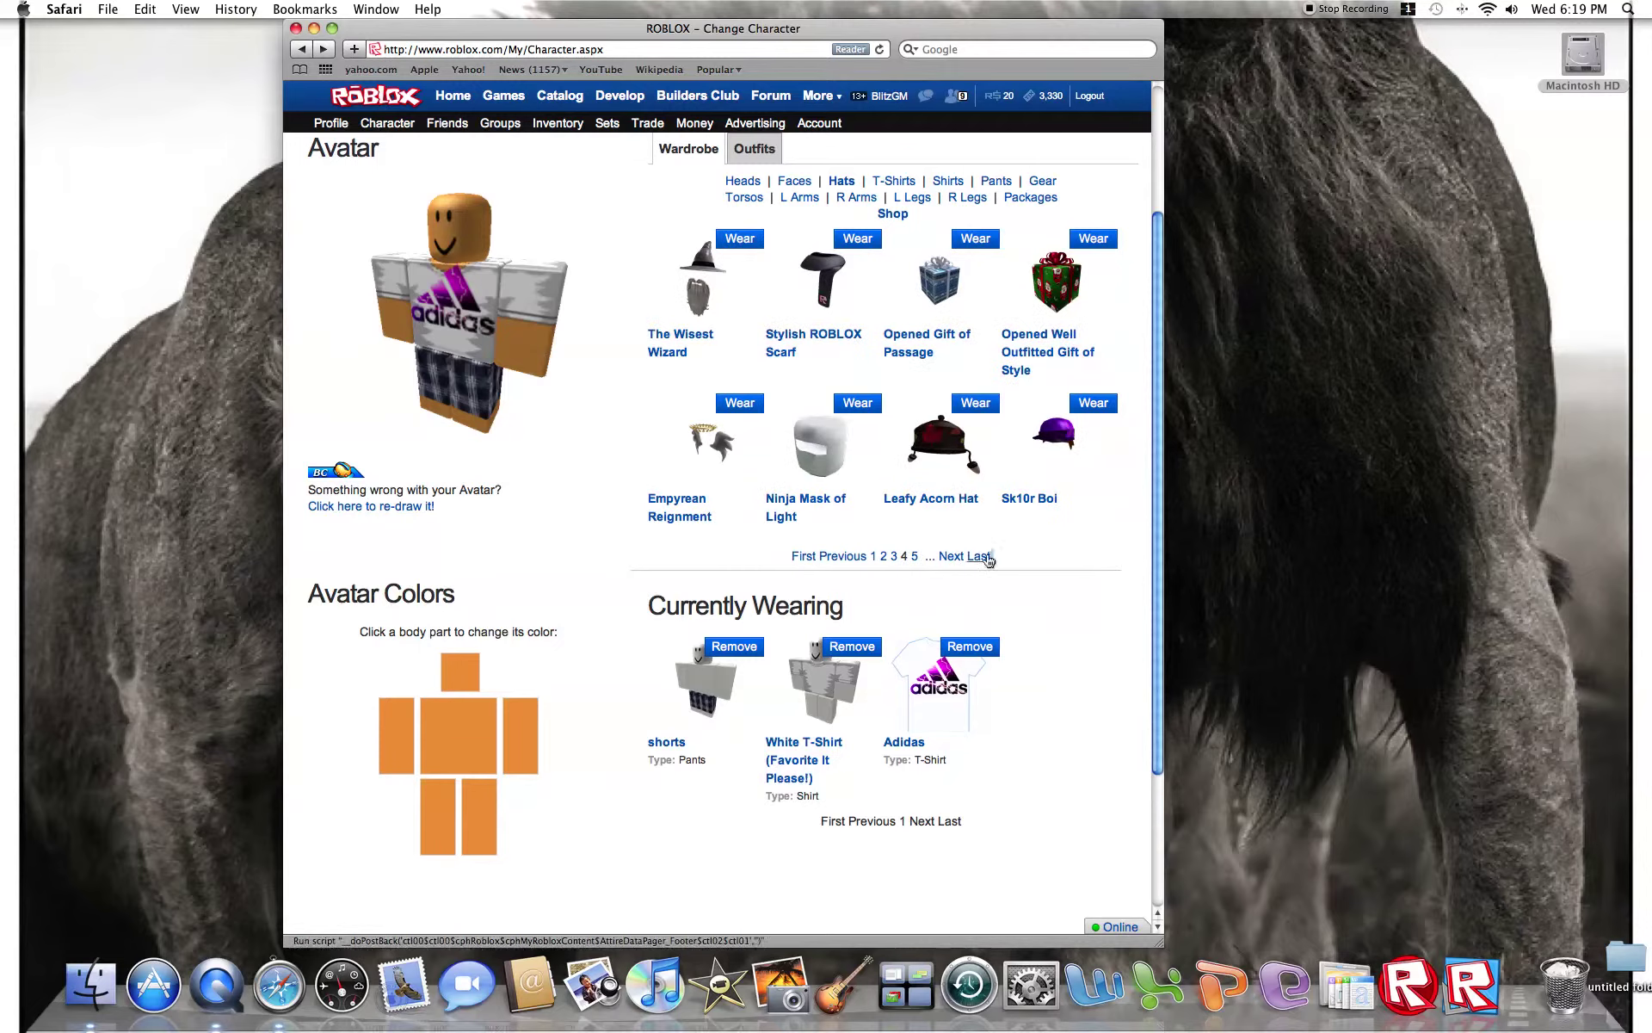
pyautogui.click(987, 557)
pyautogui.click(809, 297)
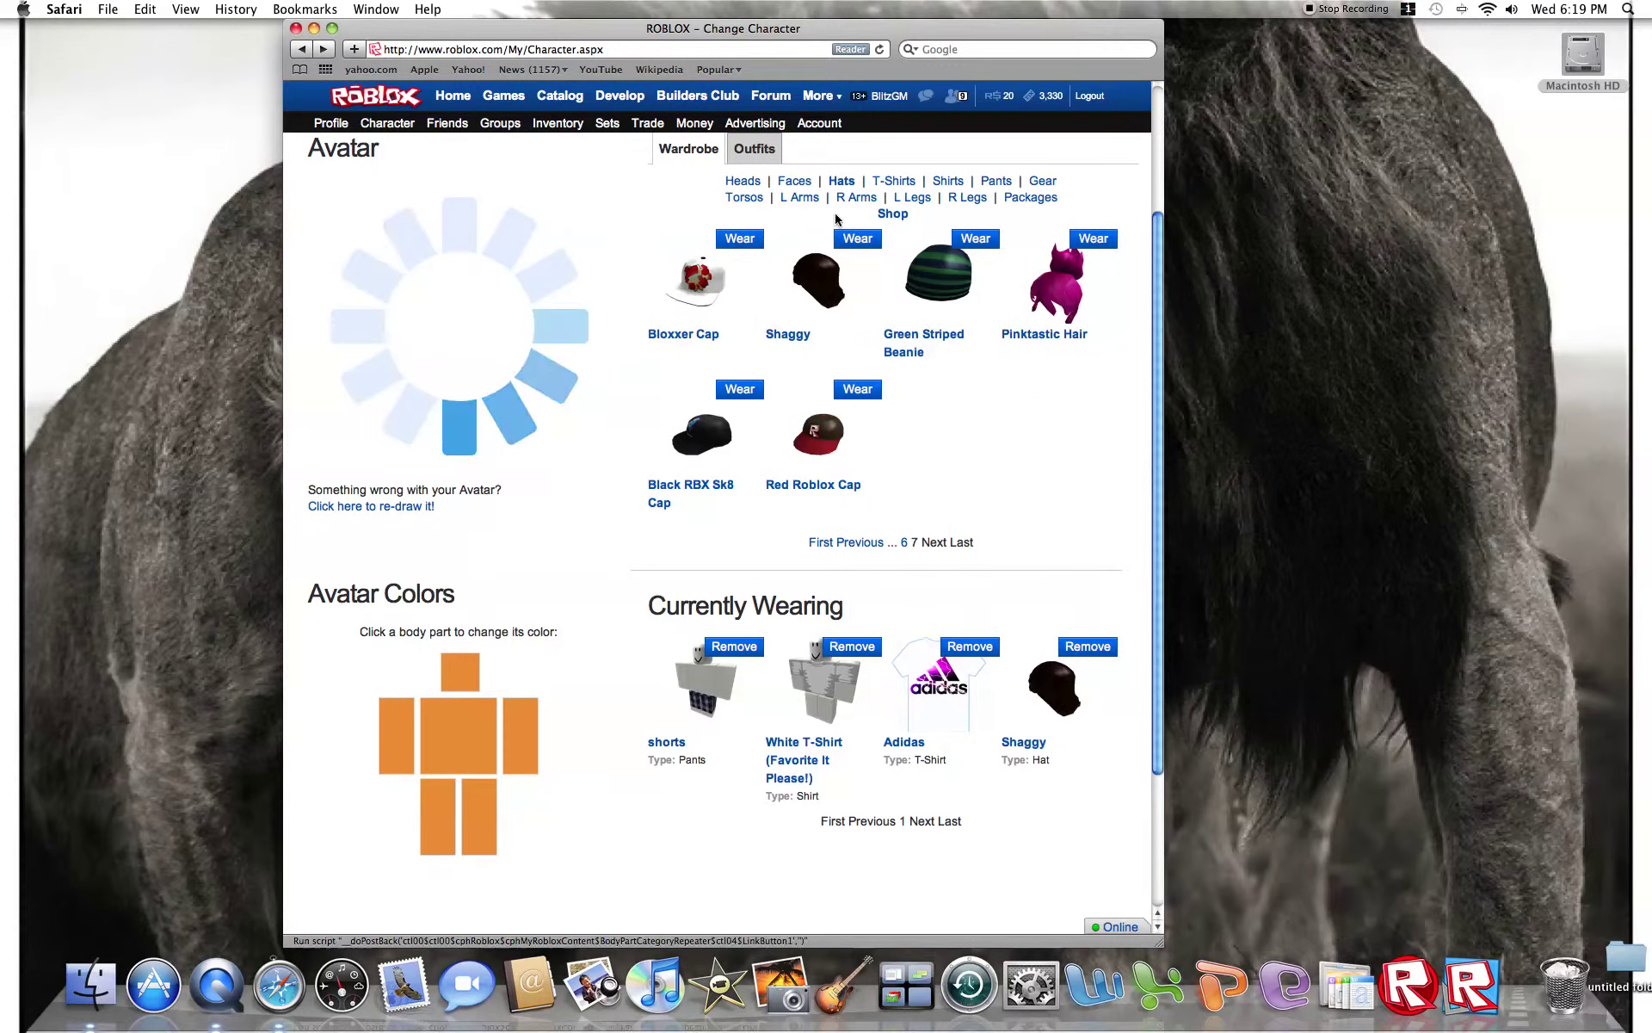
# Go back two pages and put on the Paper Hat.
pyautogui.click(861, 546)
pyautogui.click(861, 548)
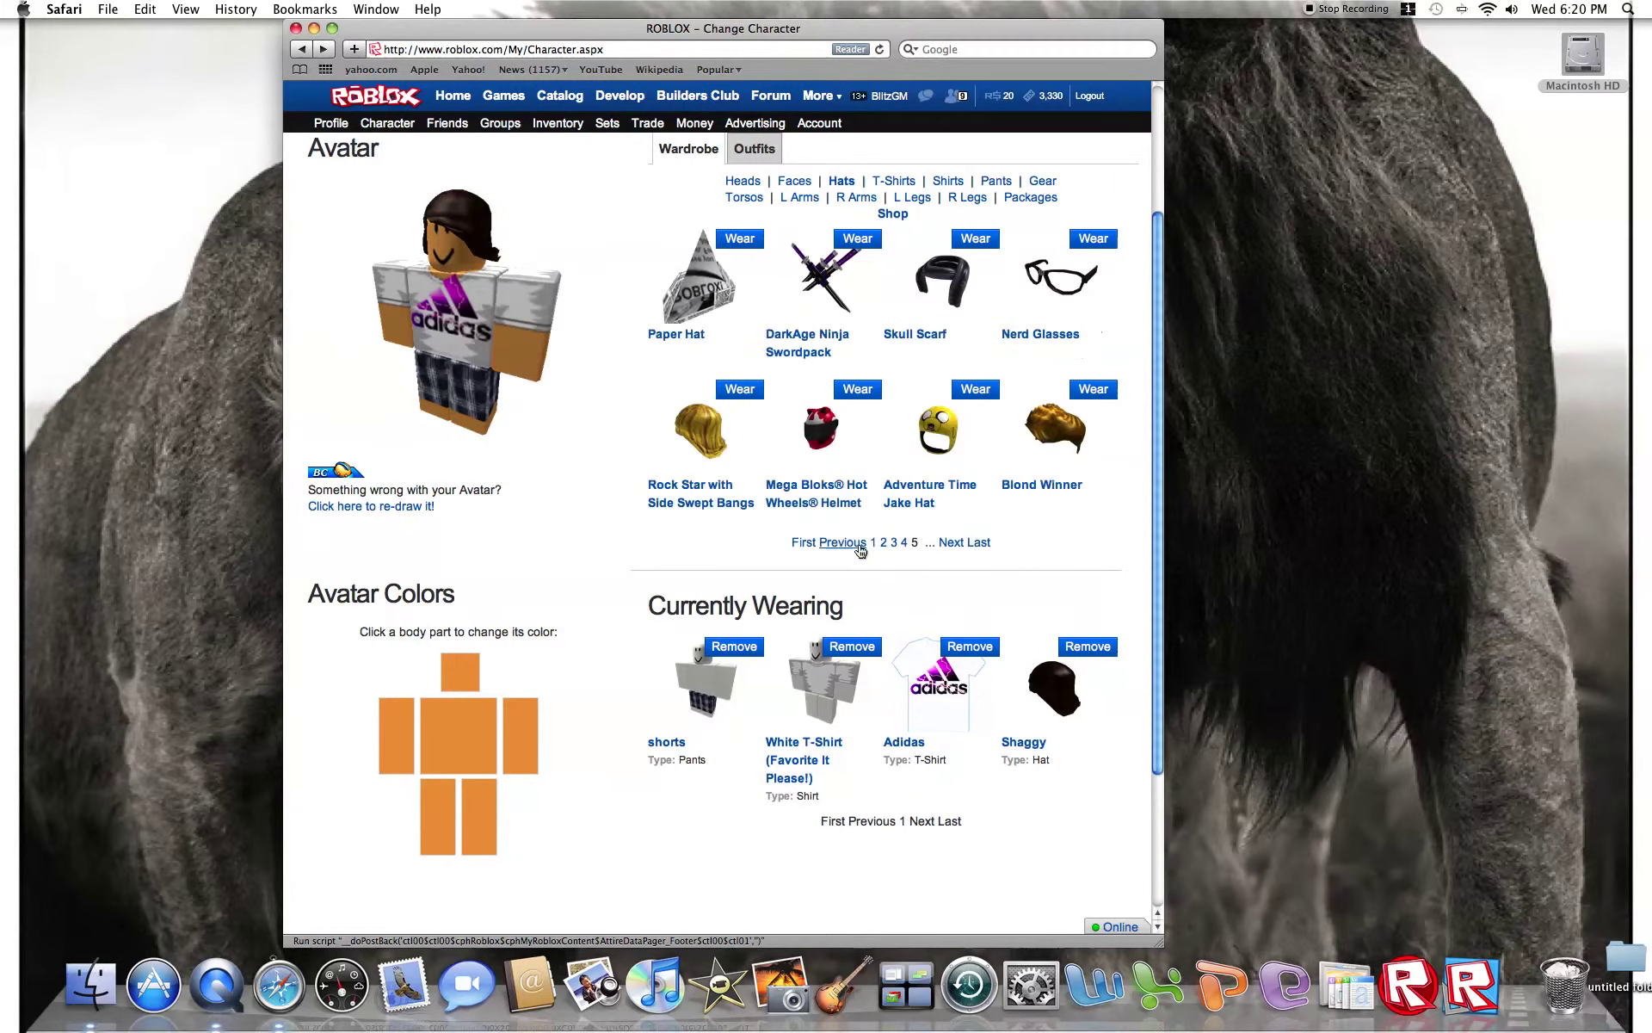
pyautogui.click(739, 238)
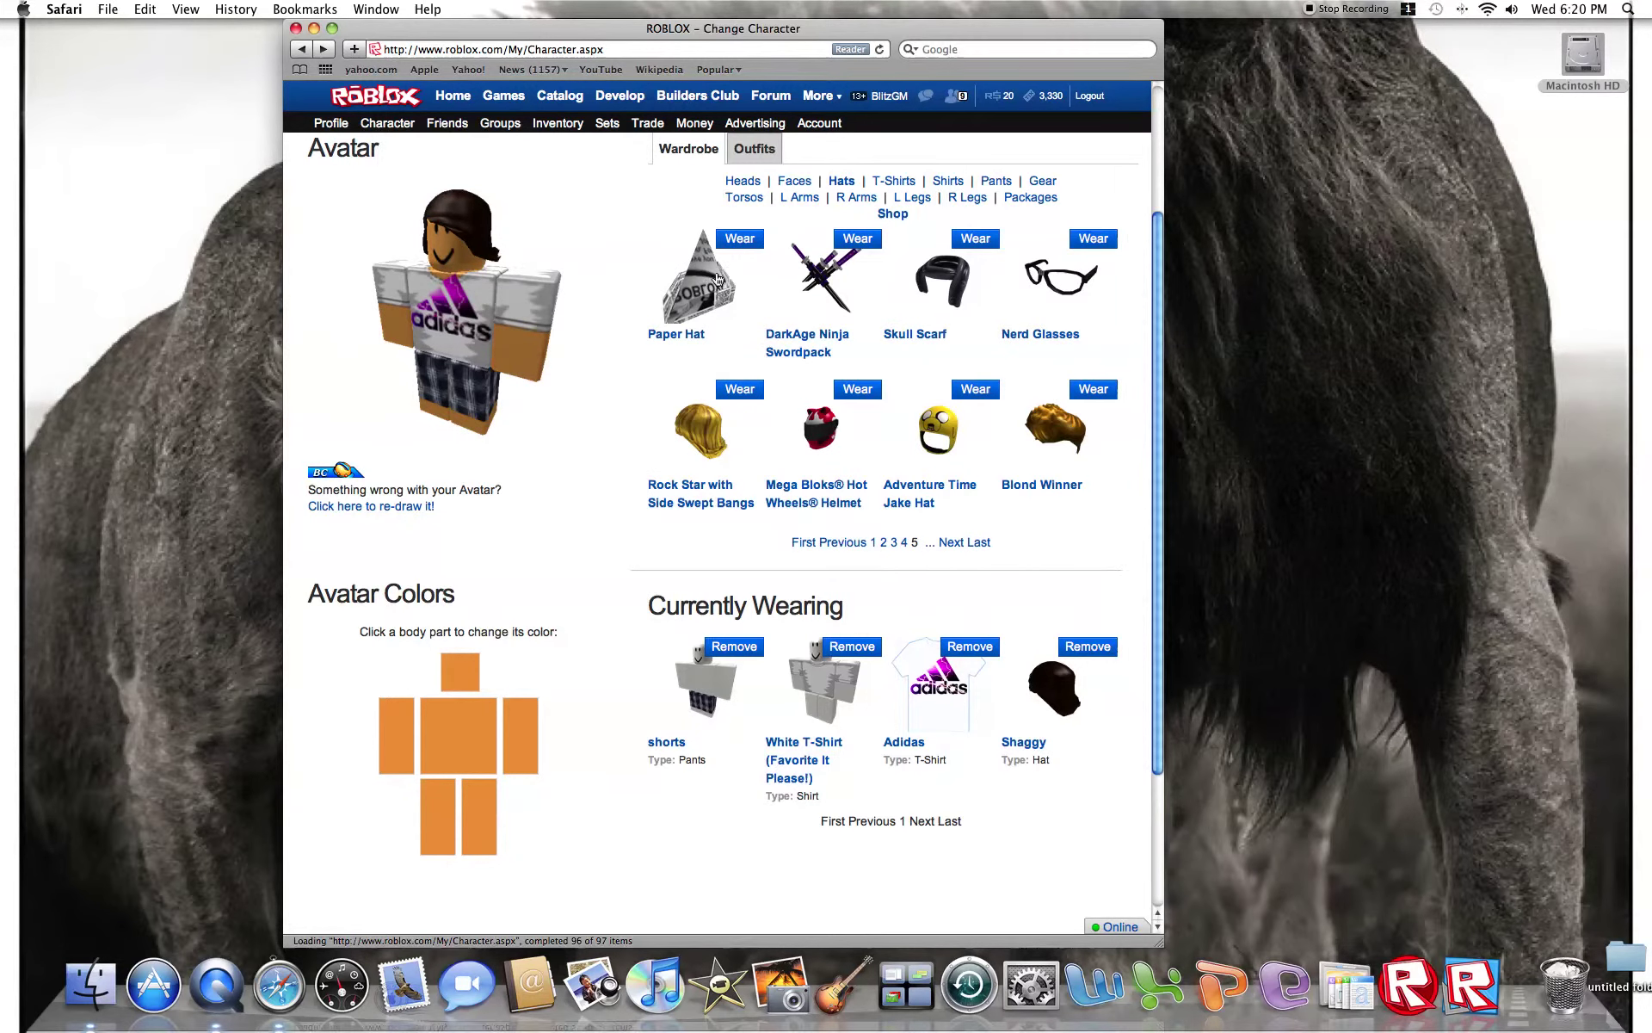
# Page back through the hats to page 1, then forward to page 6.
pyautogui.click(837, 543)
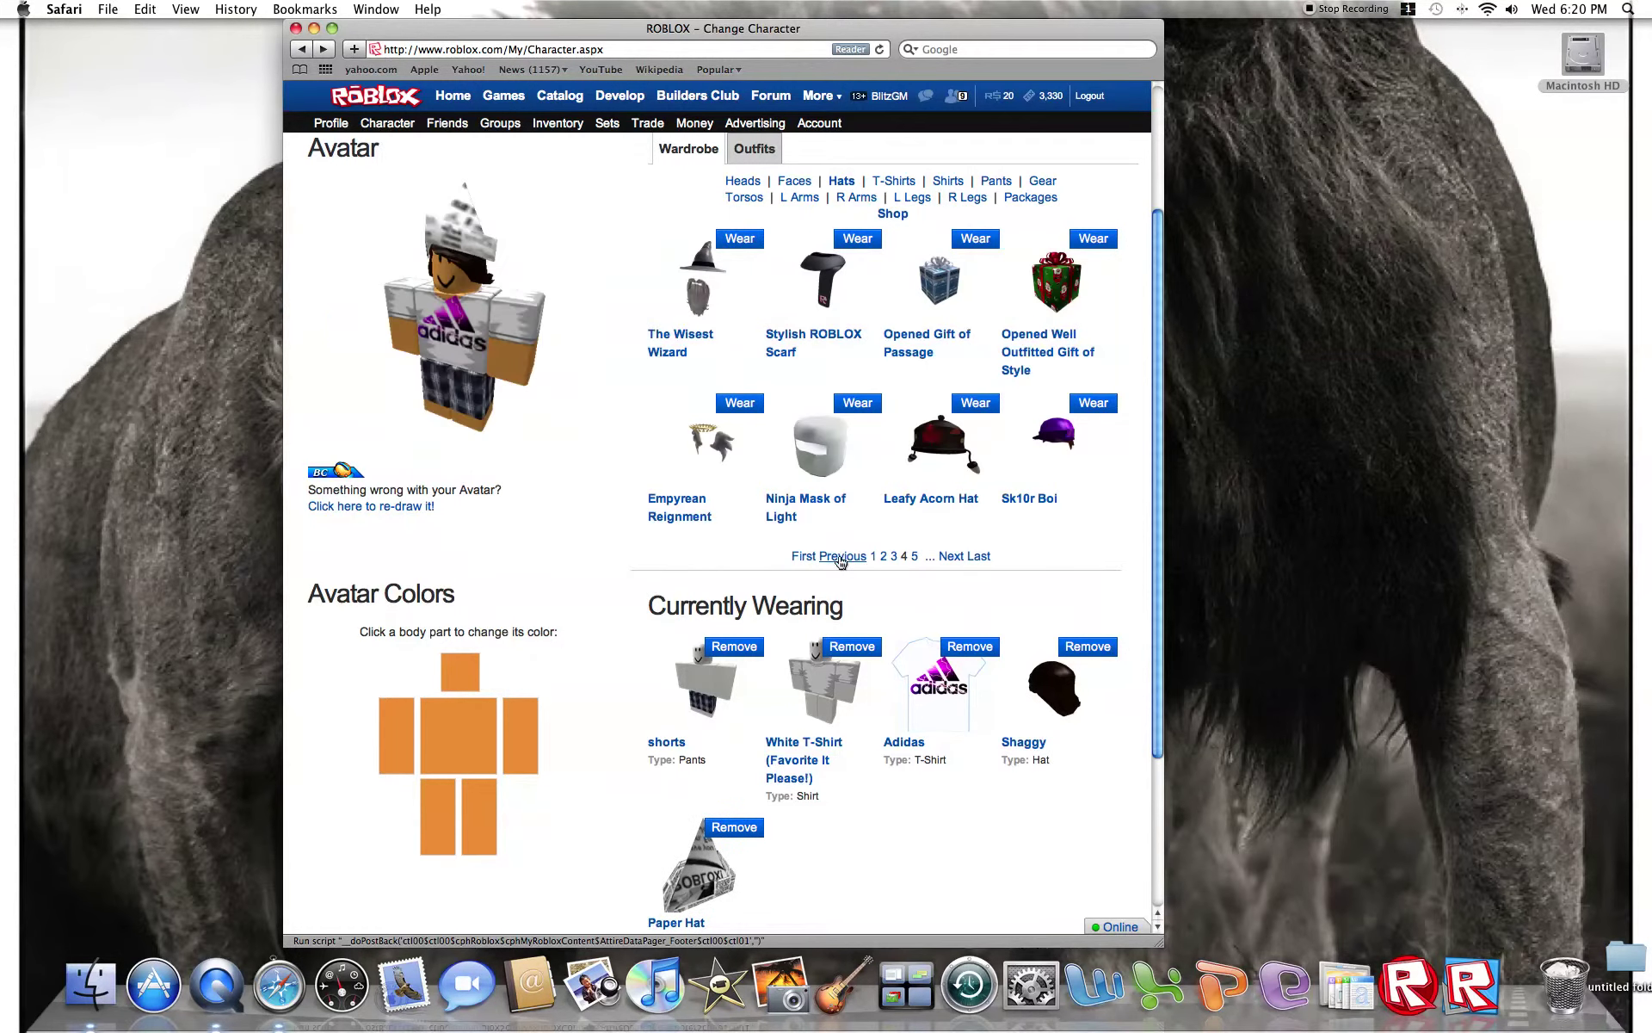
pyautogui.click(841, 557)
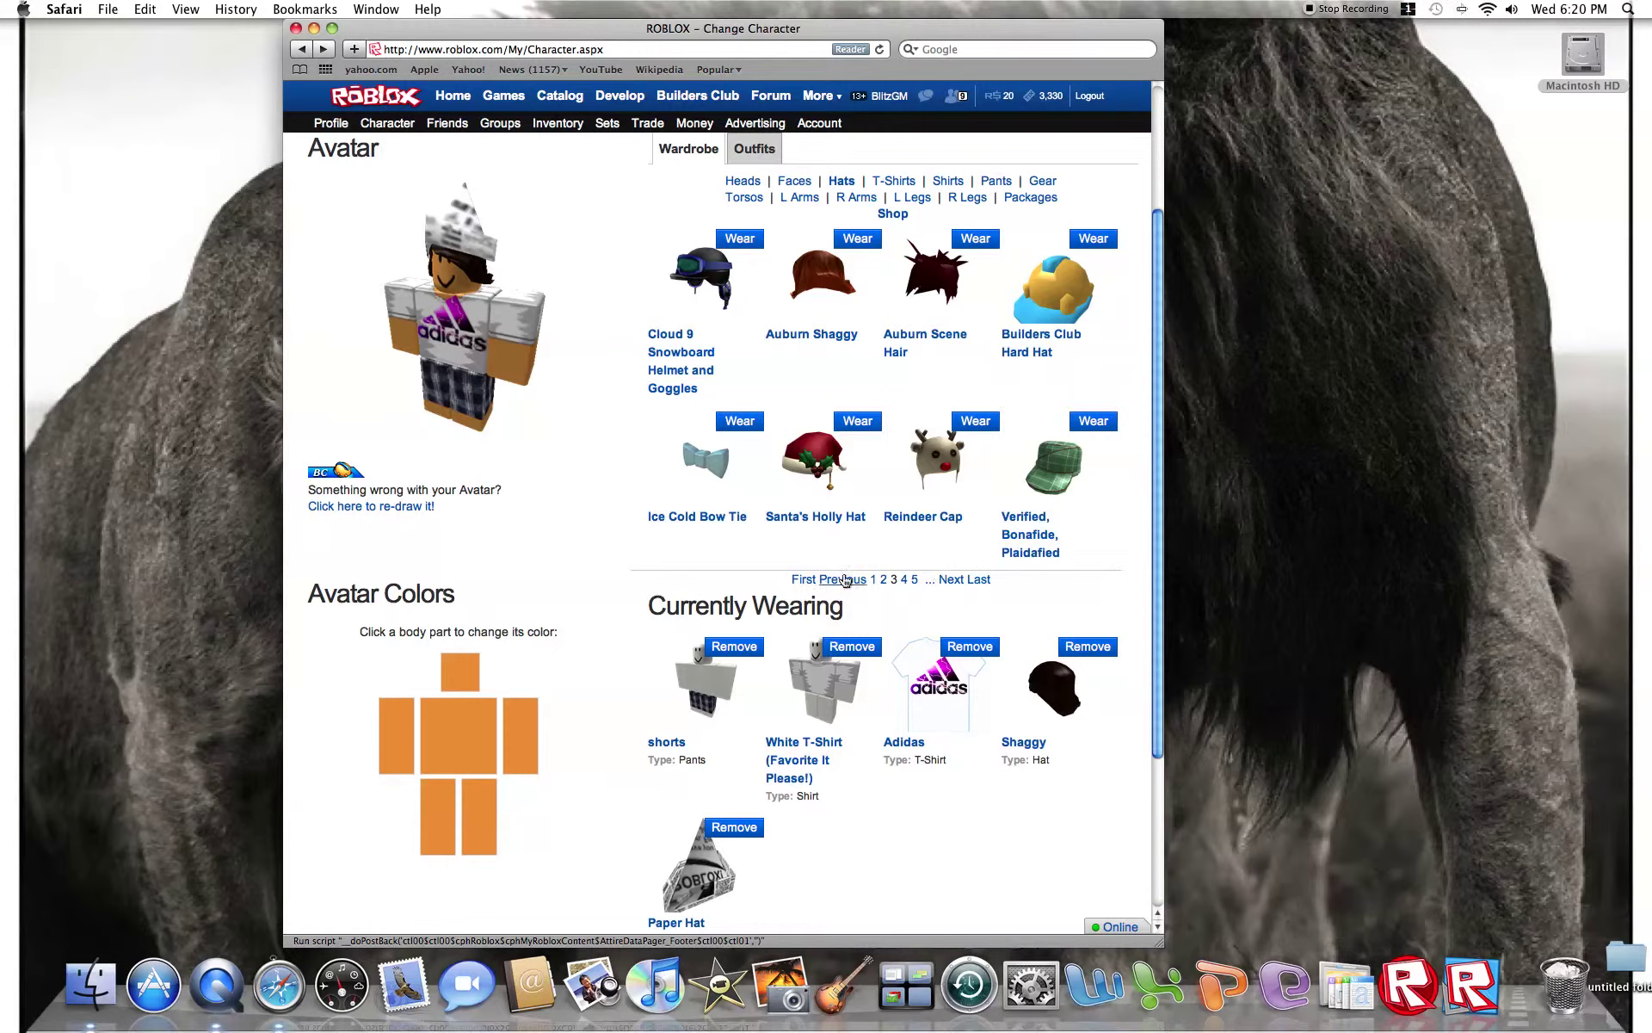
pyautogui.click(845, 580)
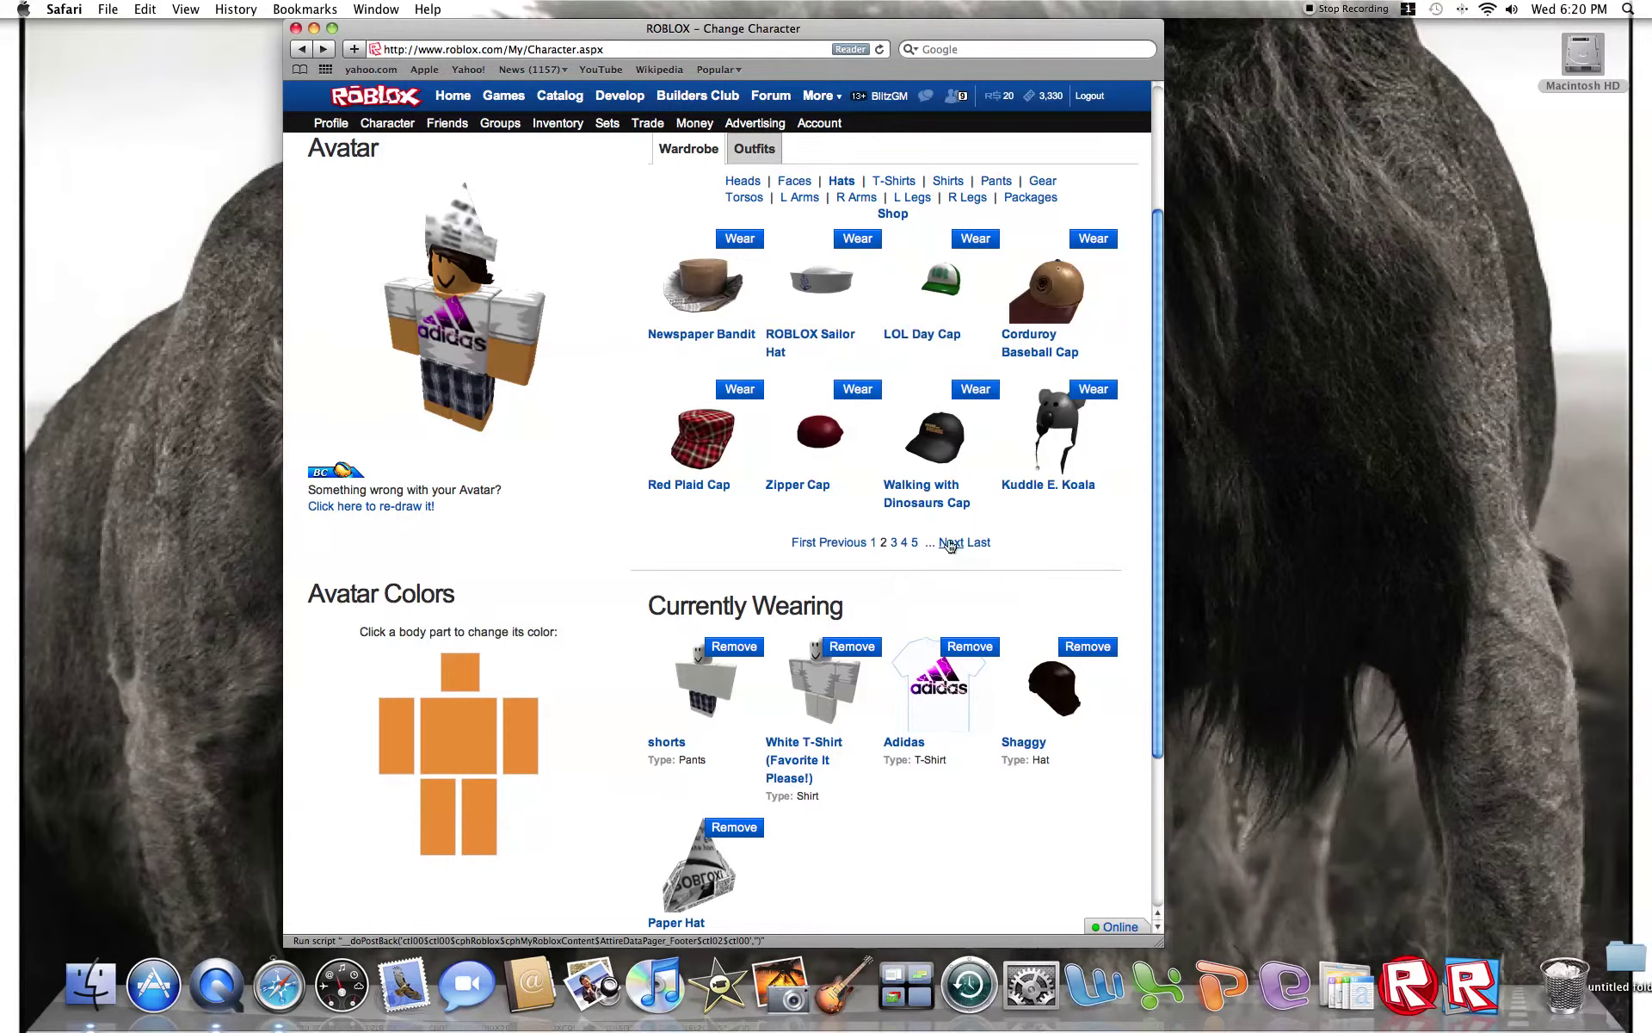
pyautogui.click(835, 543)
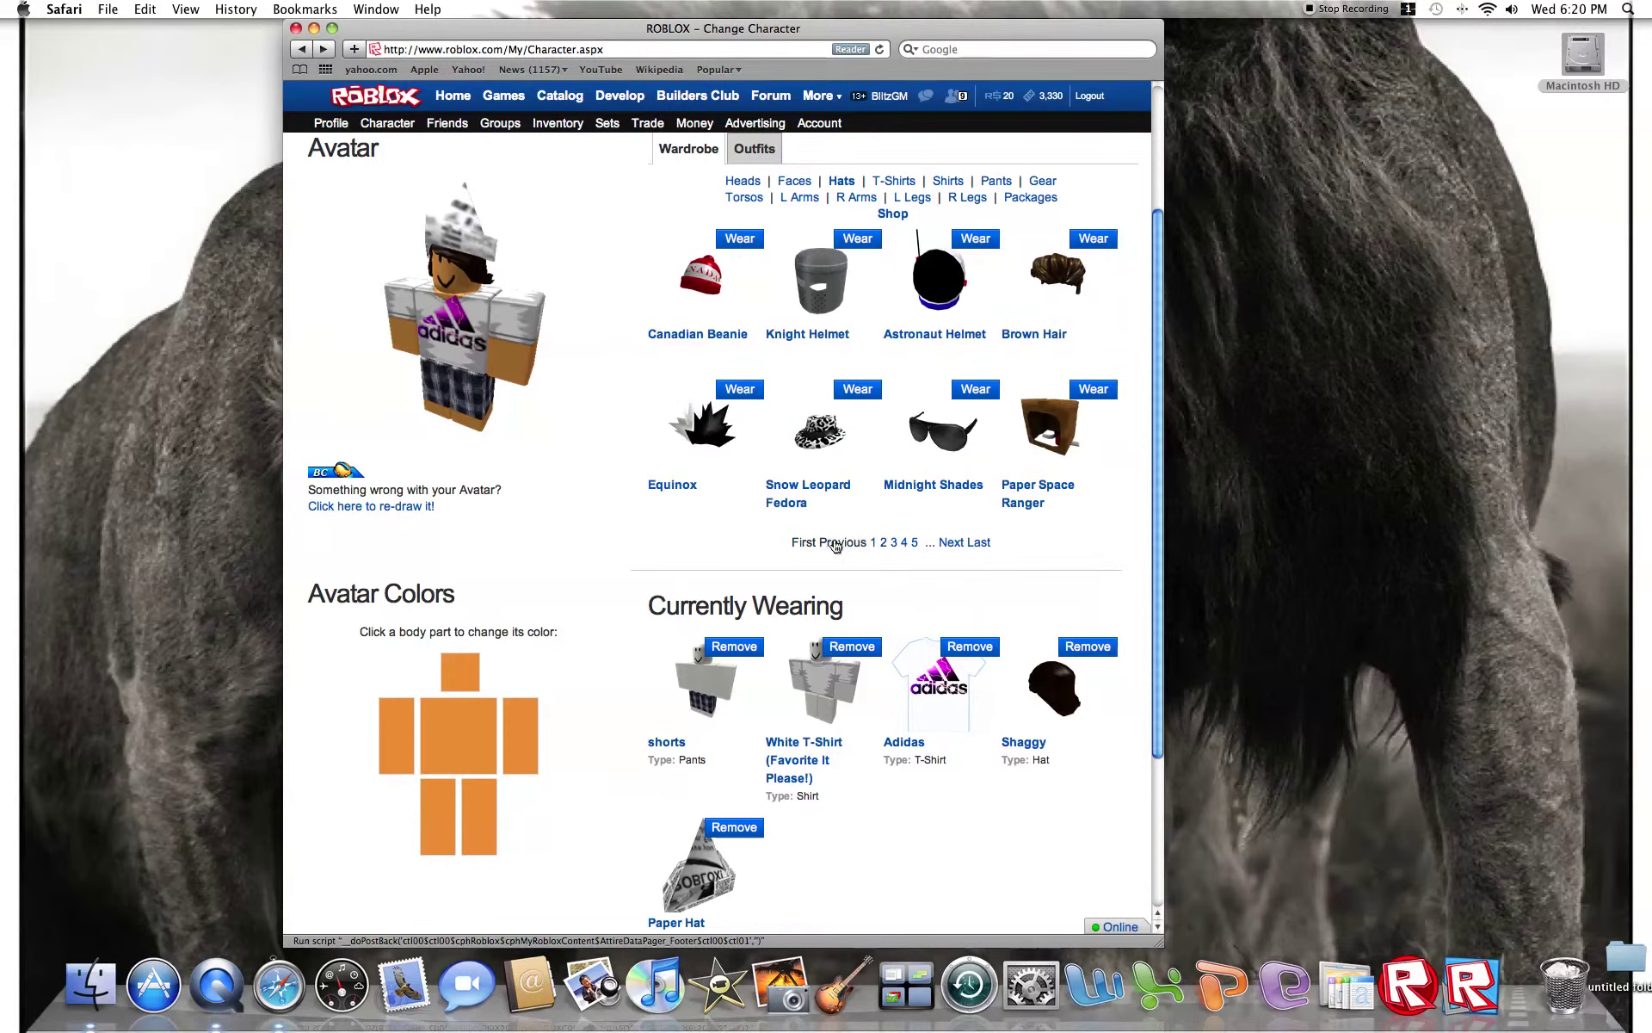
pyautogui.click(952, 543)
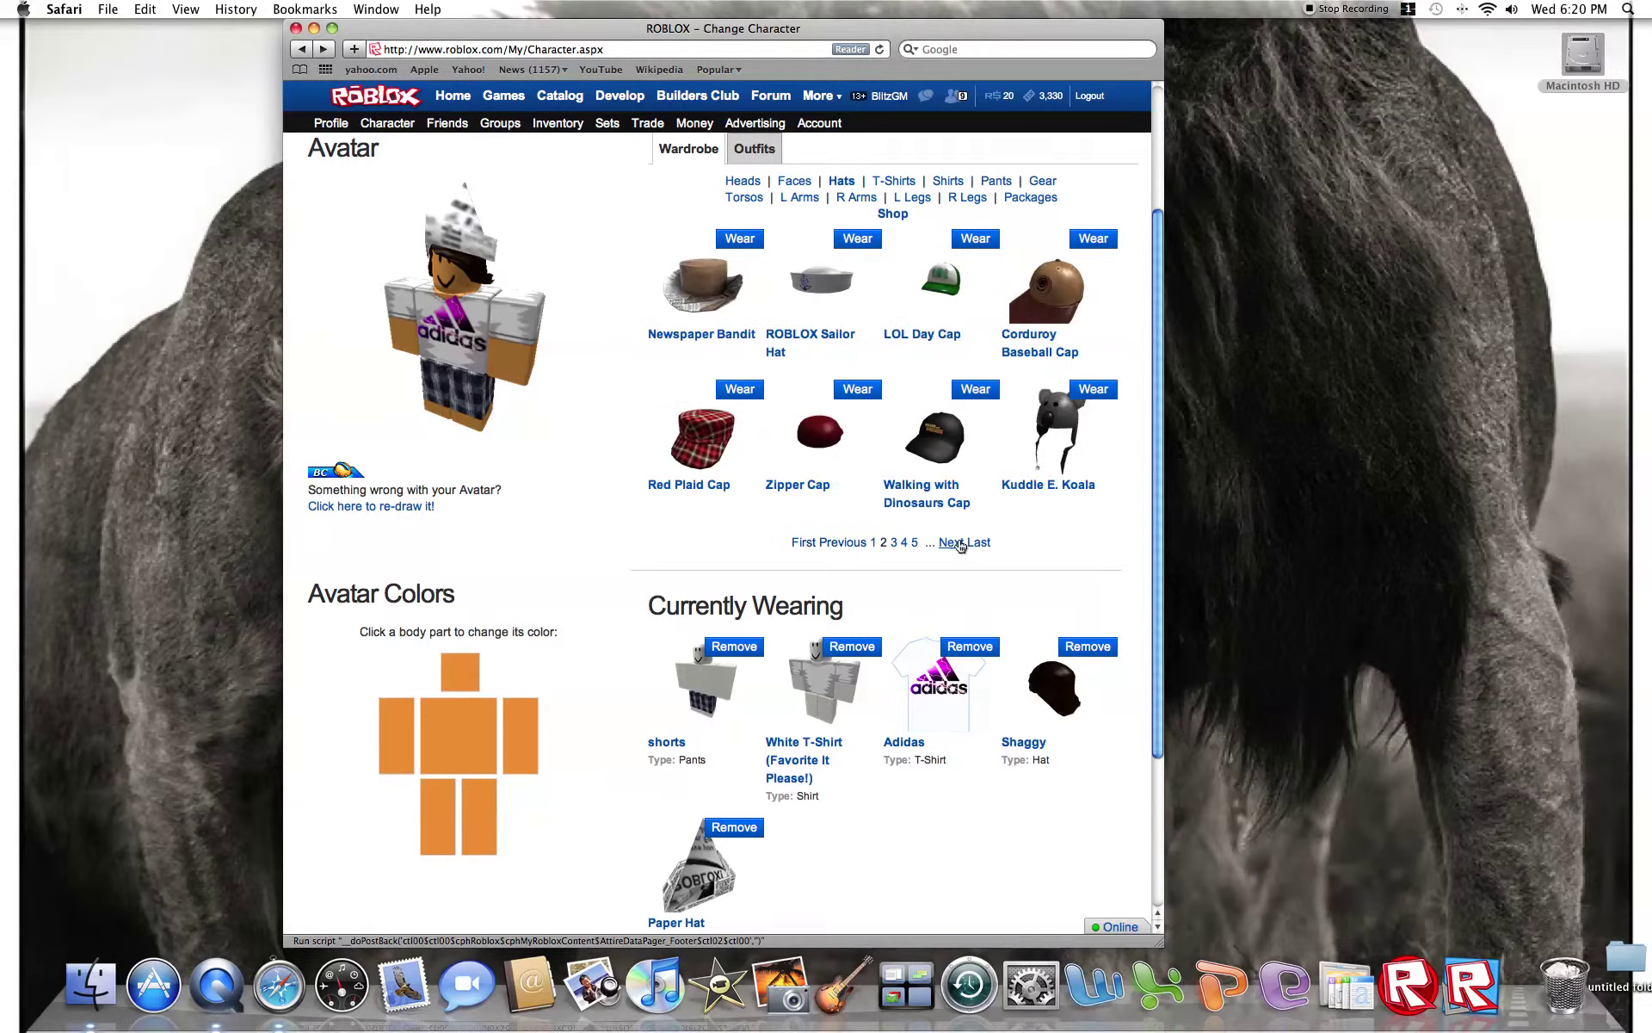
pyautogui.click(960, 543)
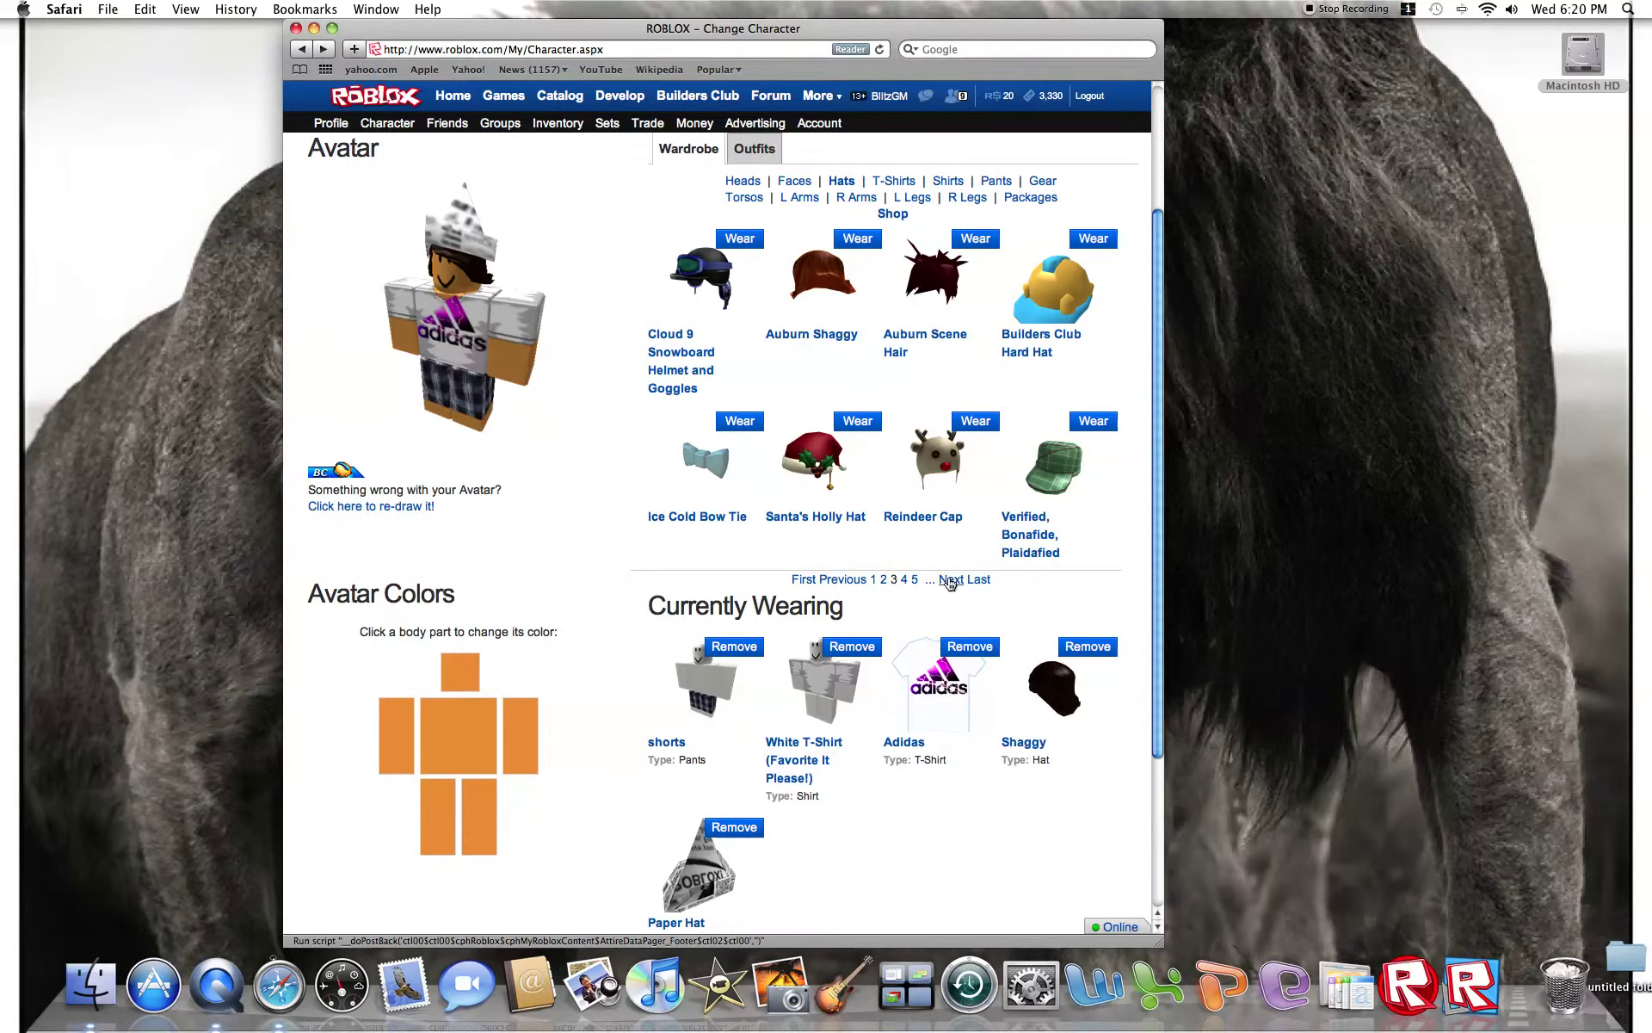
pyautogui.click(950, 582)
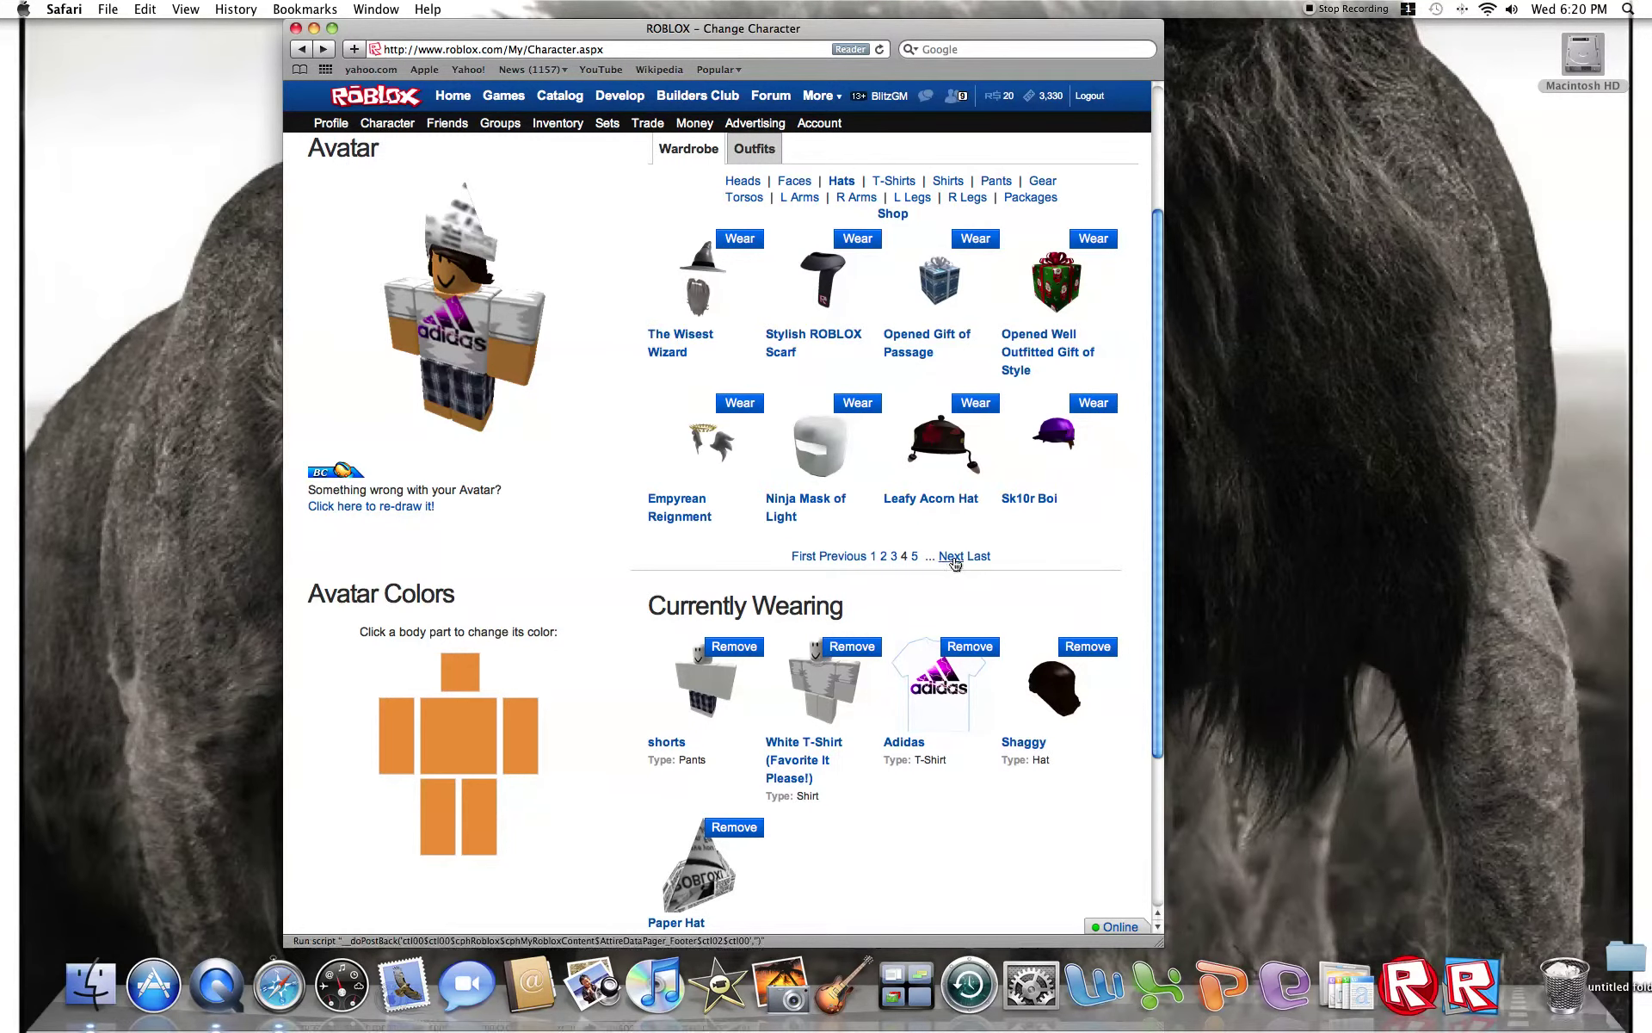
pyautogui.click(954, 558)
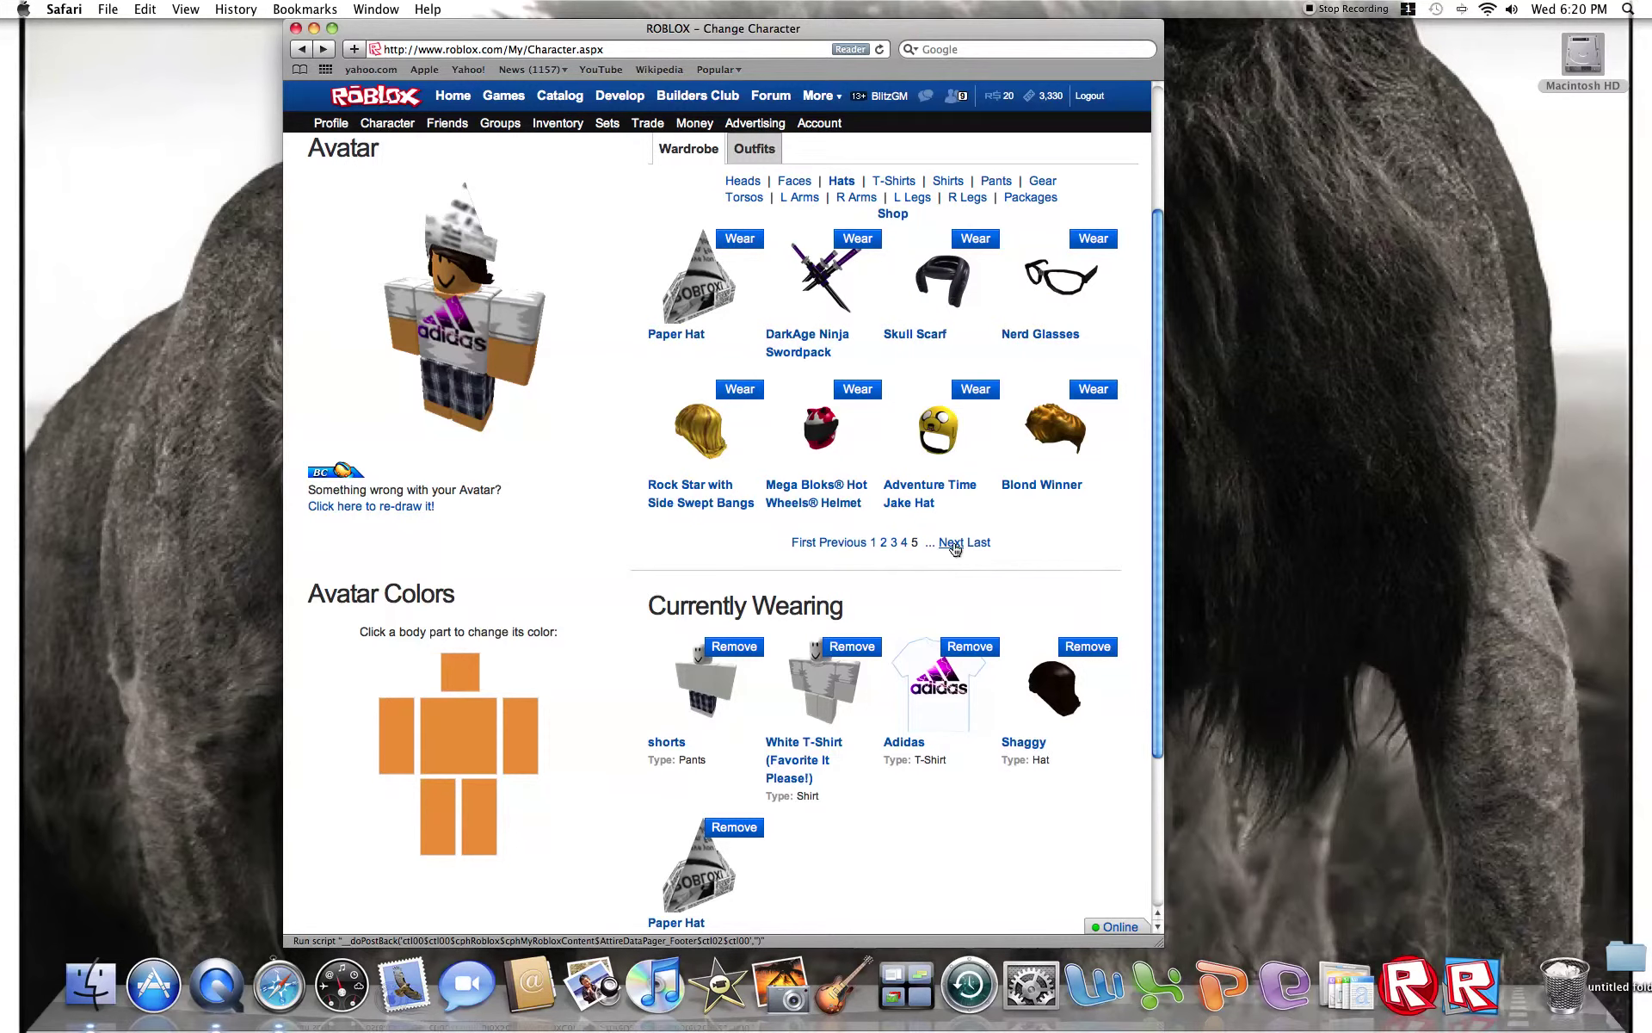
pyautogui.click(954, 545)
# Try the Bandit and ¬_¬ face, then remove the Bandit and wear the Braces face.
pyautogui.click(975, 239)
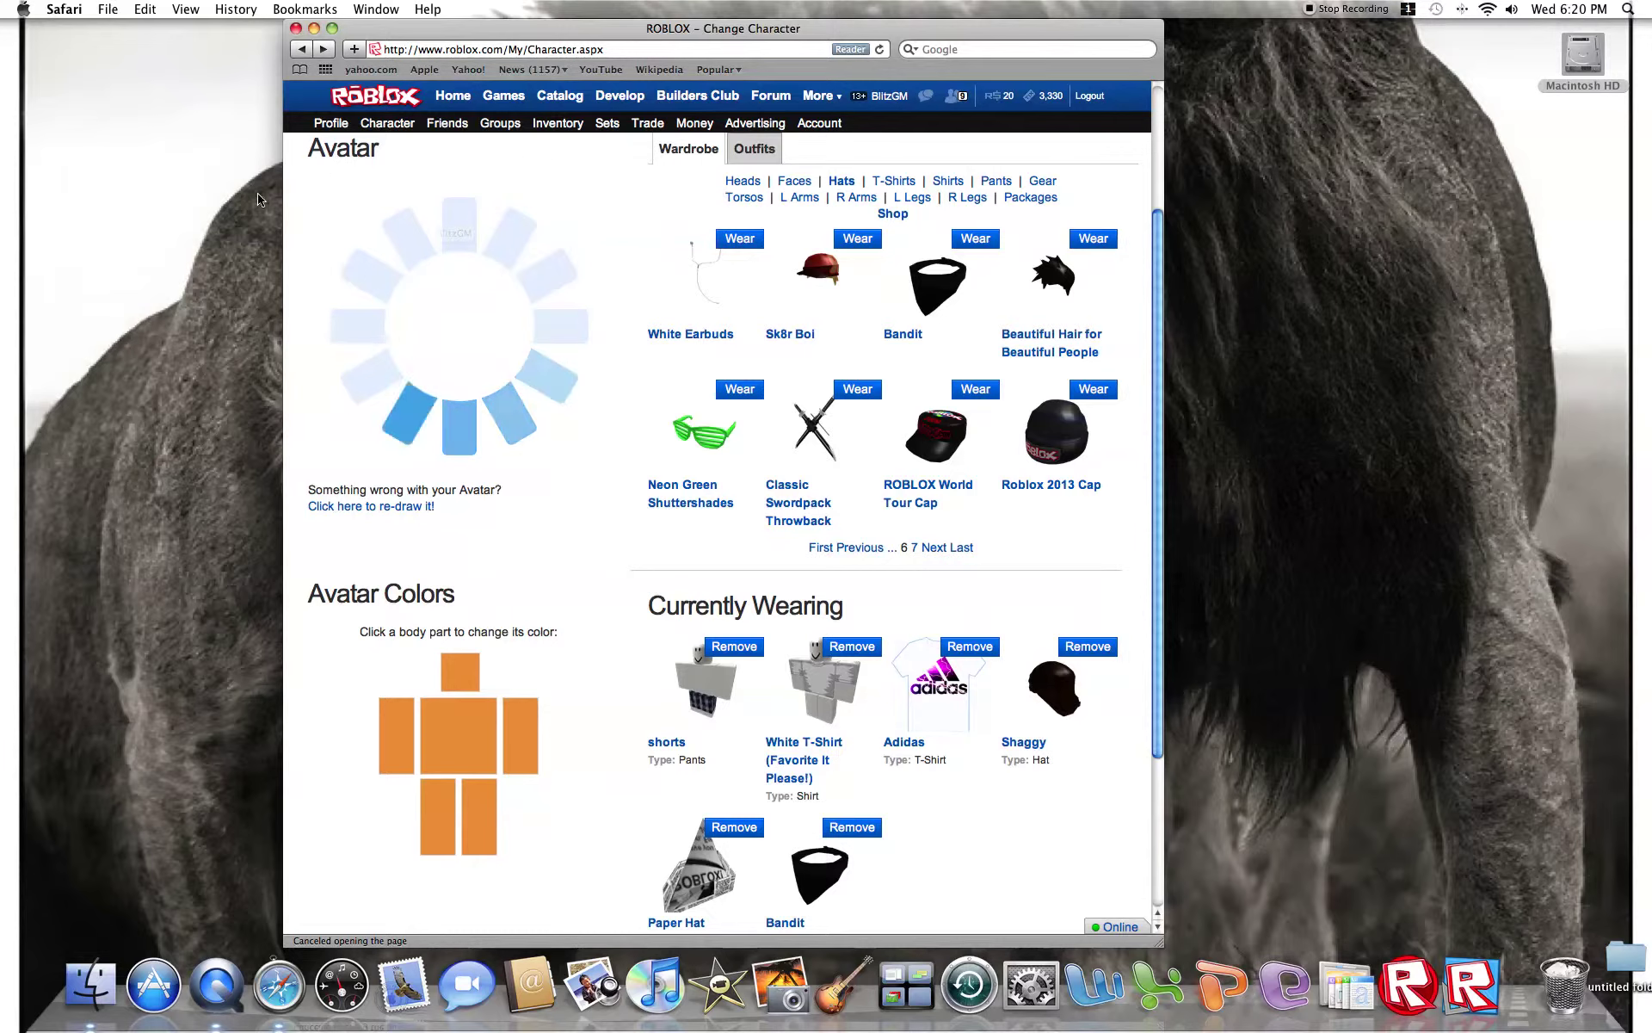
pyautogui.click(794, 180)
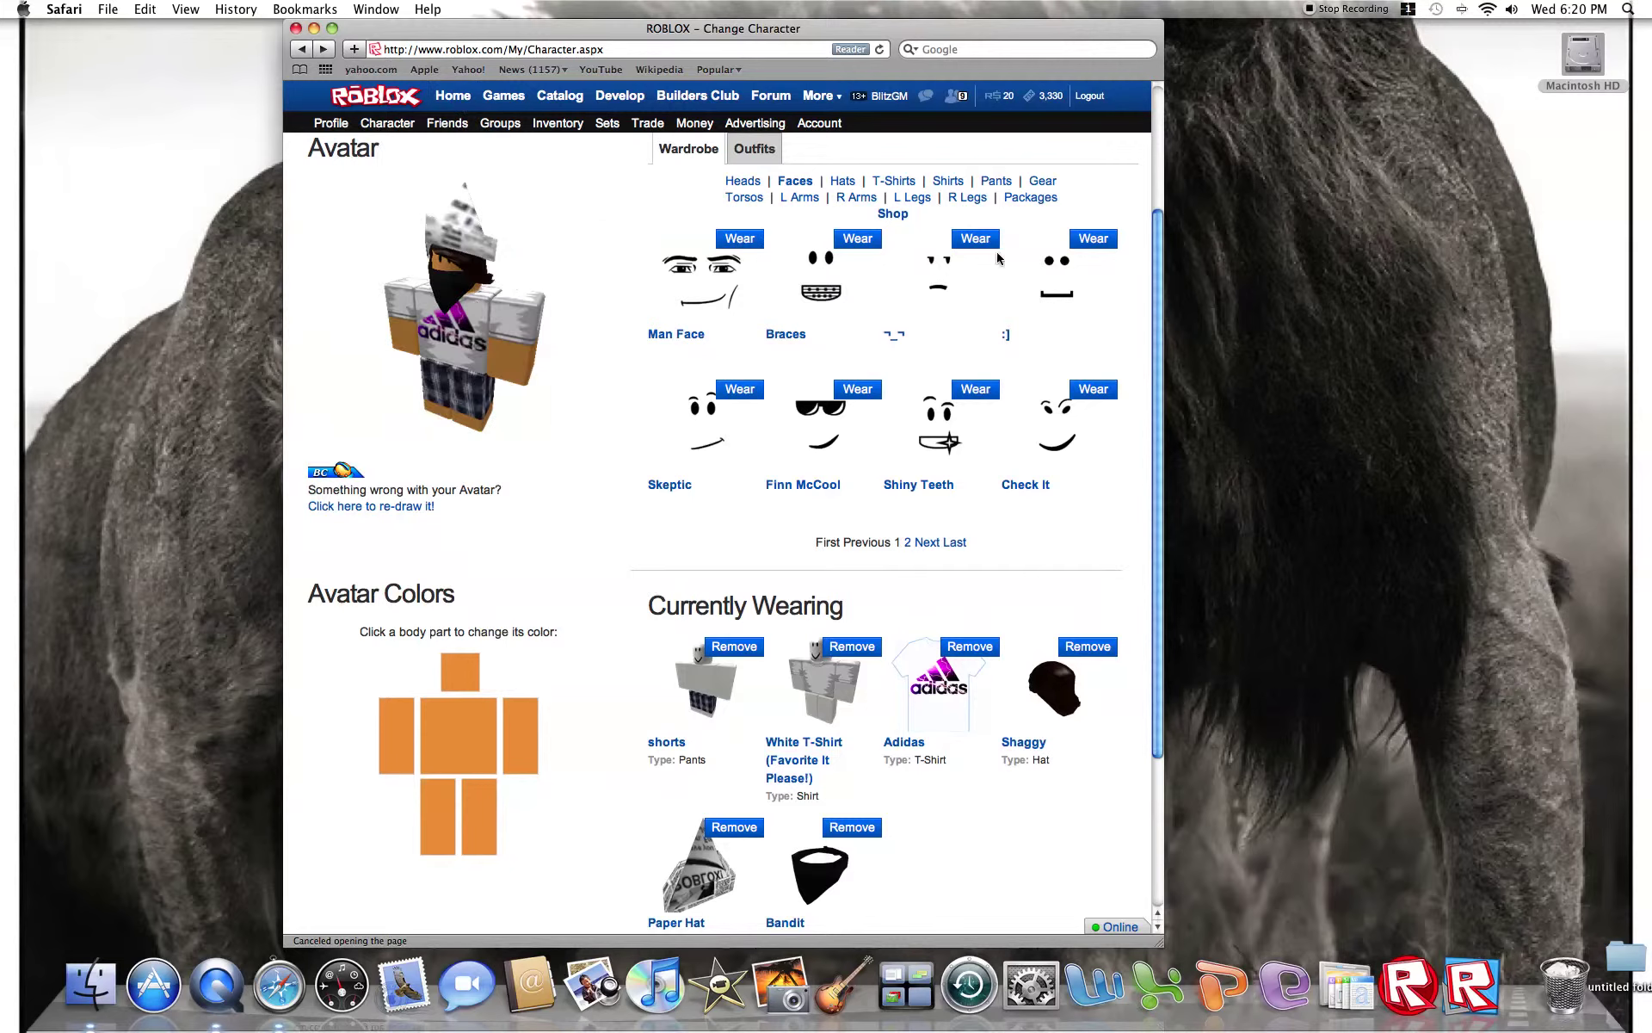
pyautogui.click(975, 238)
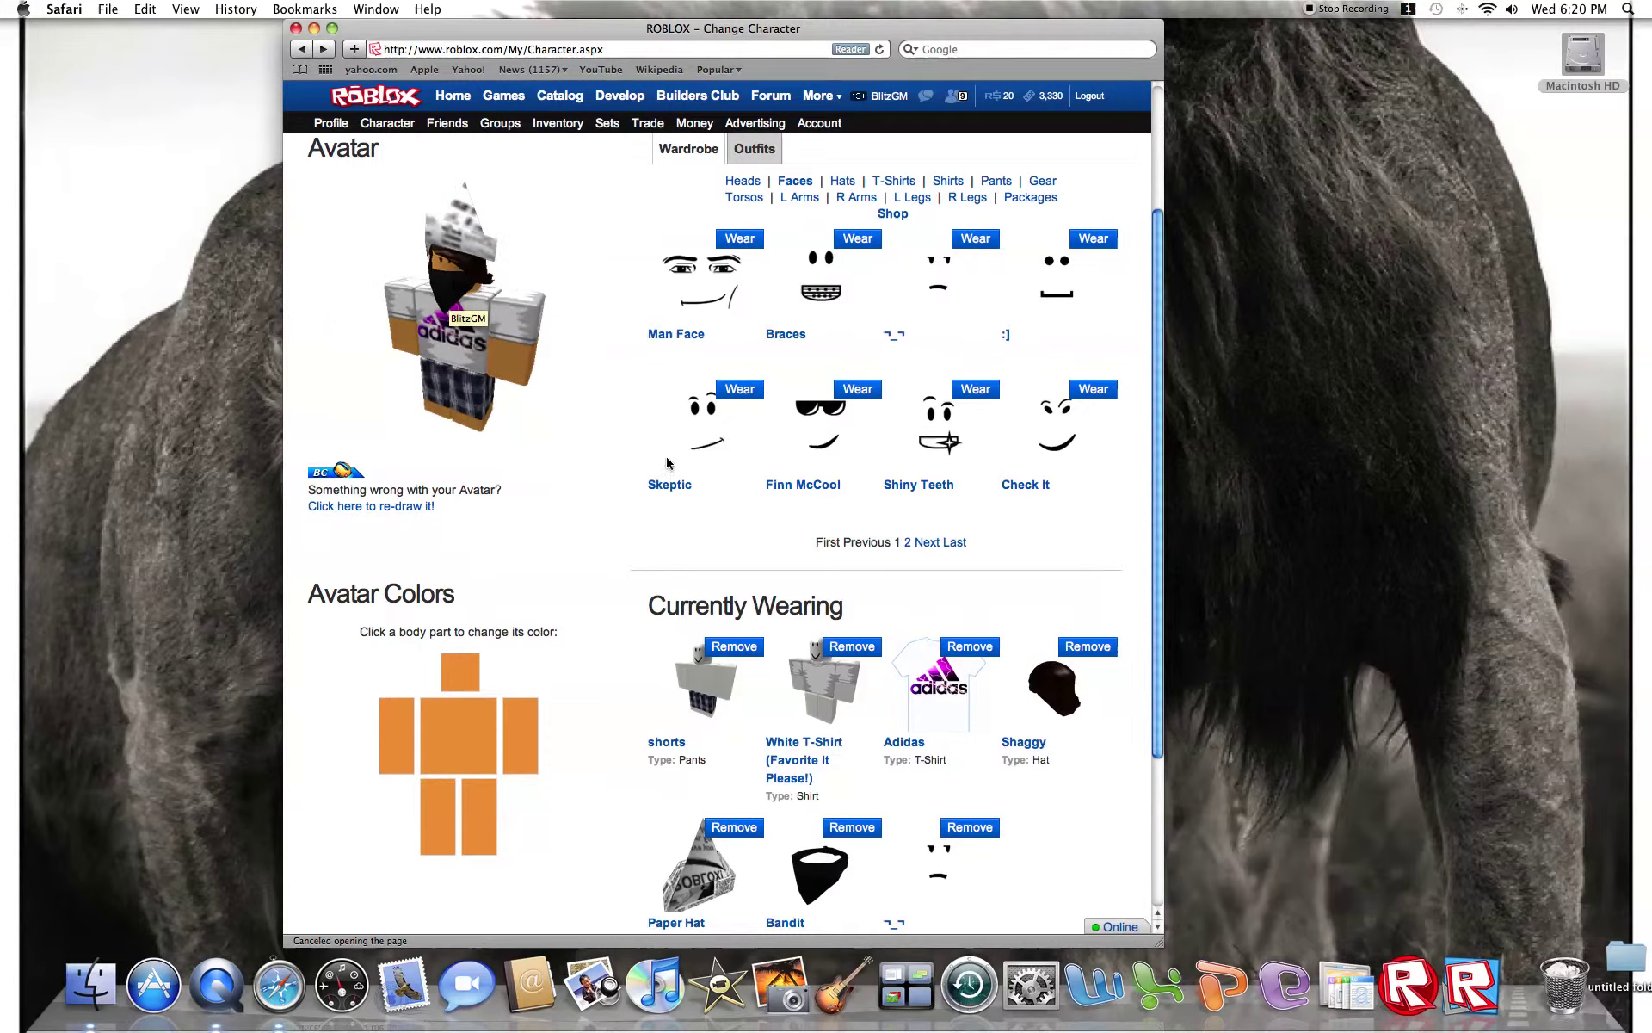
pyautogui.click(852, 827)
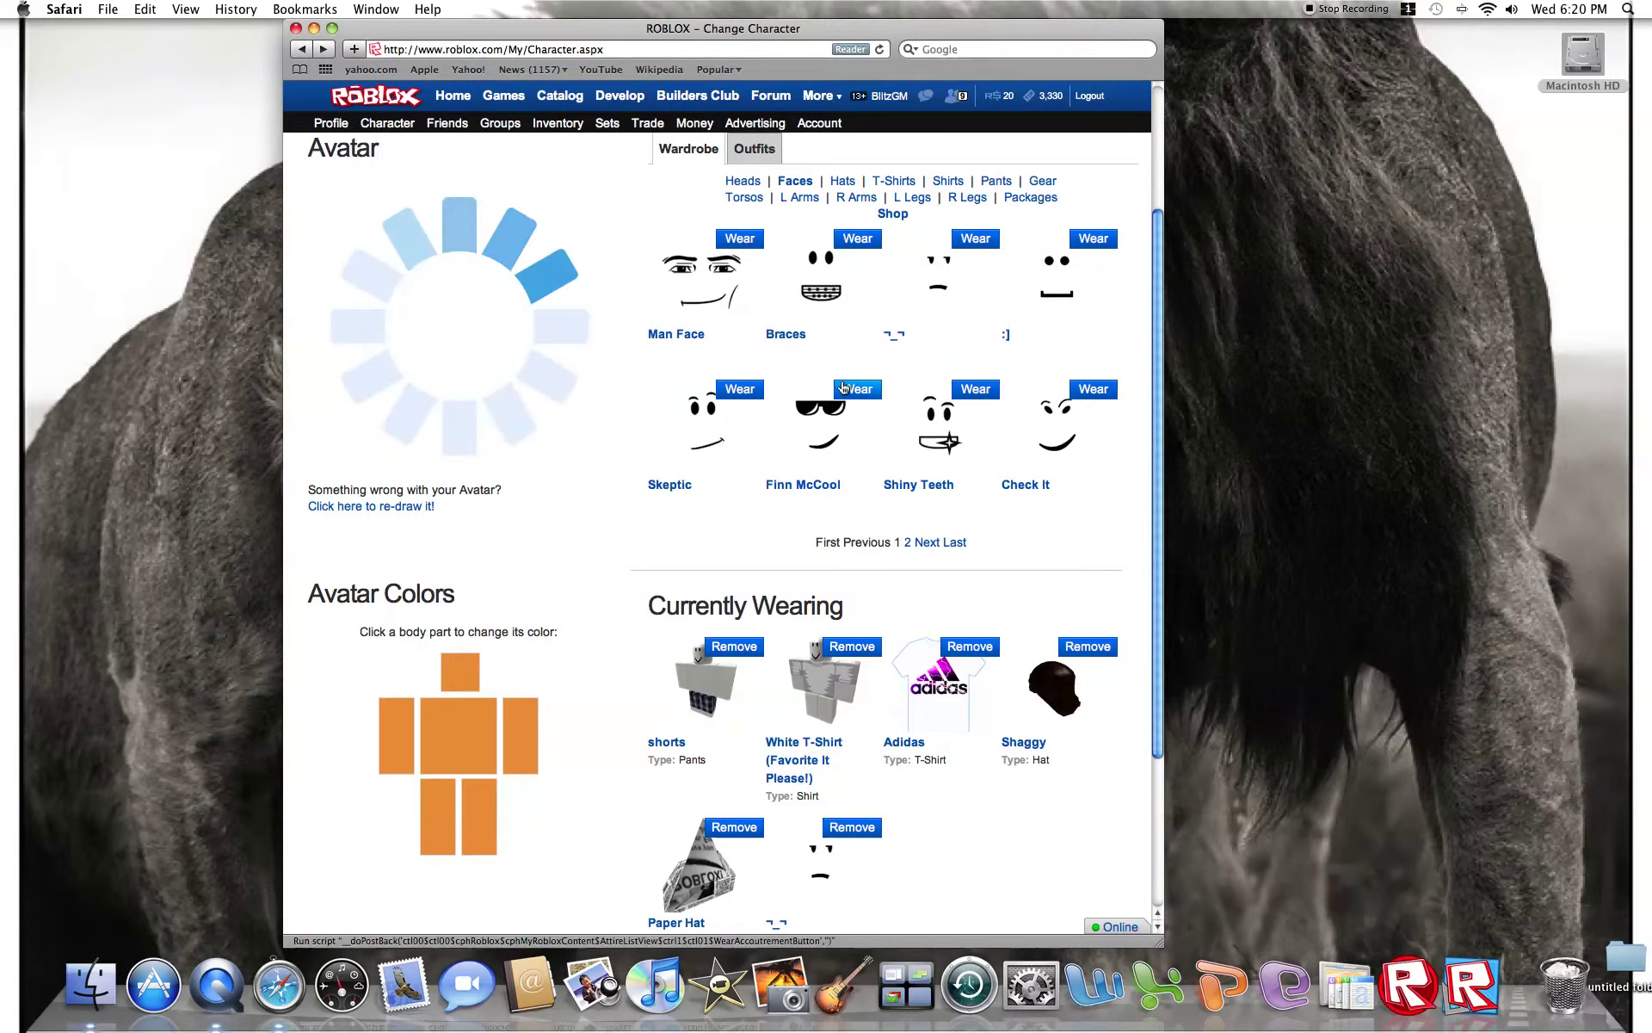
pyautogui.click(840, 244)
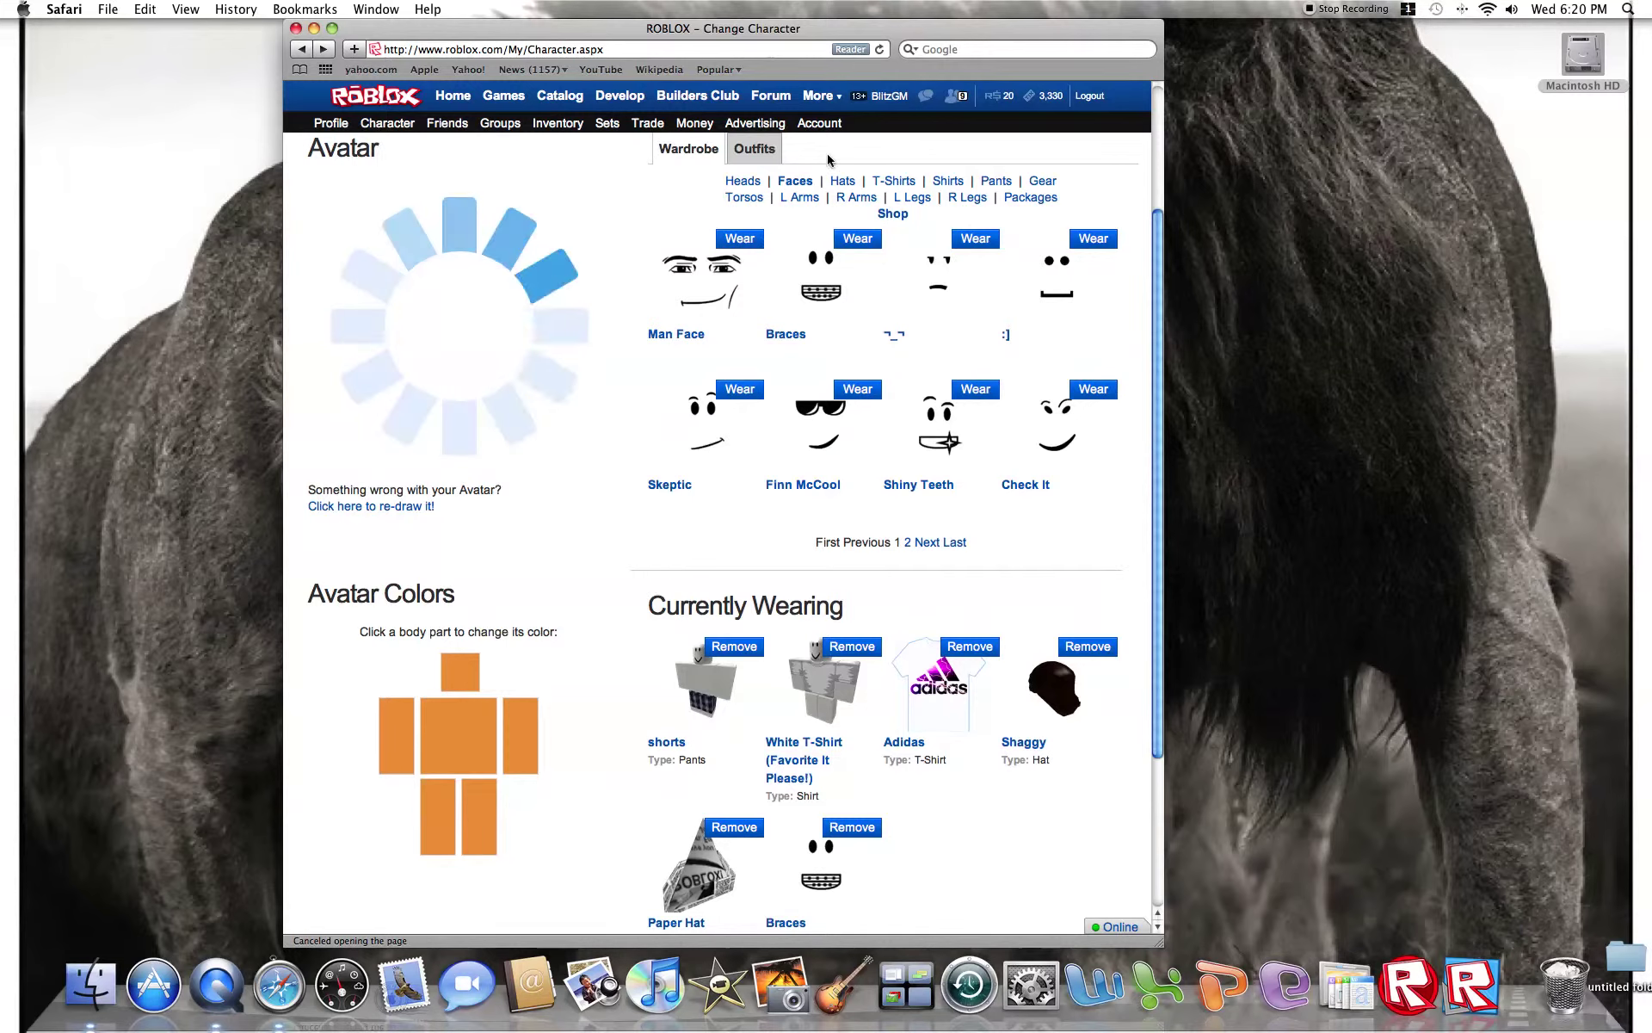
# Page forward through five pages of hats.
pyautogui.click(842, 180)
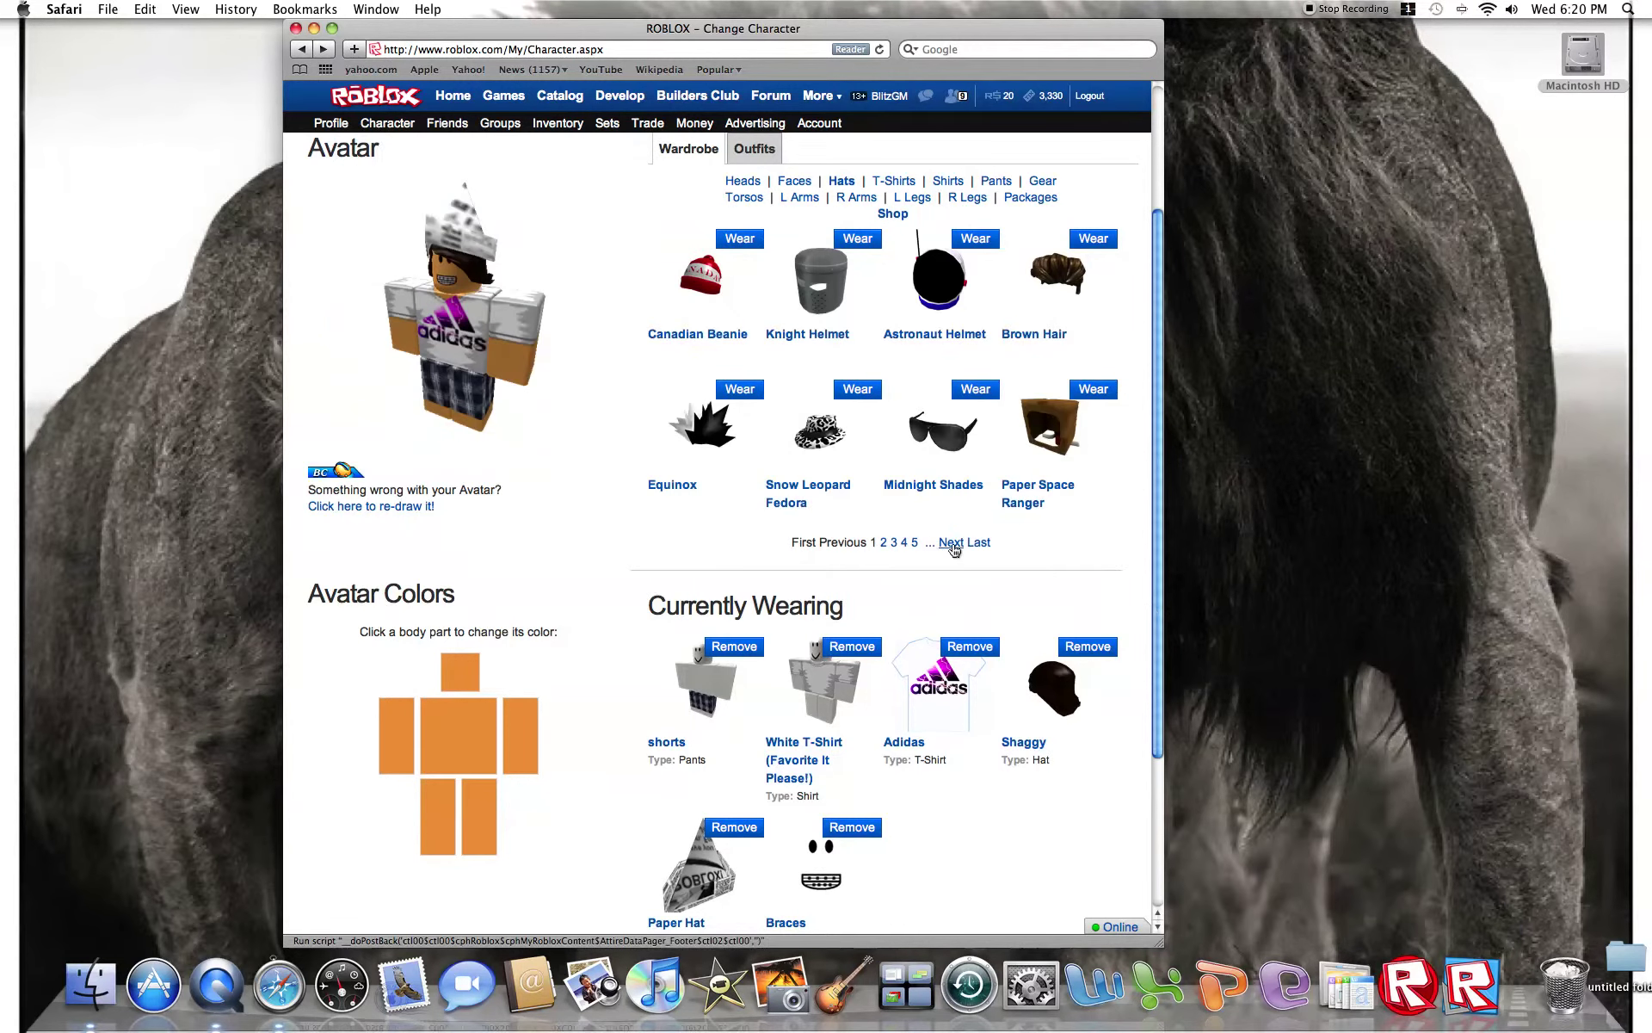
pyautogui.click(954, 548)
pyautogui.click(954, 549)
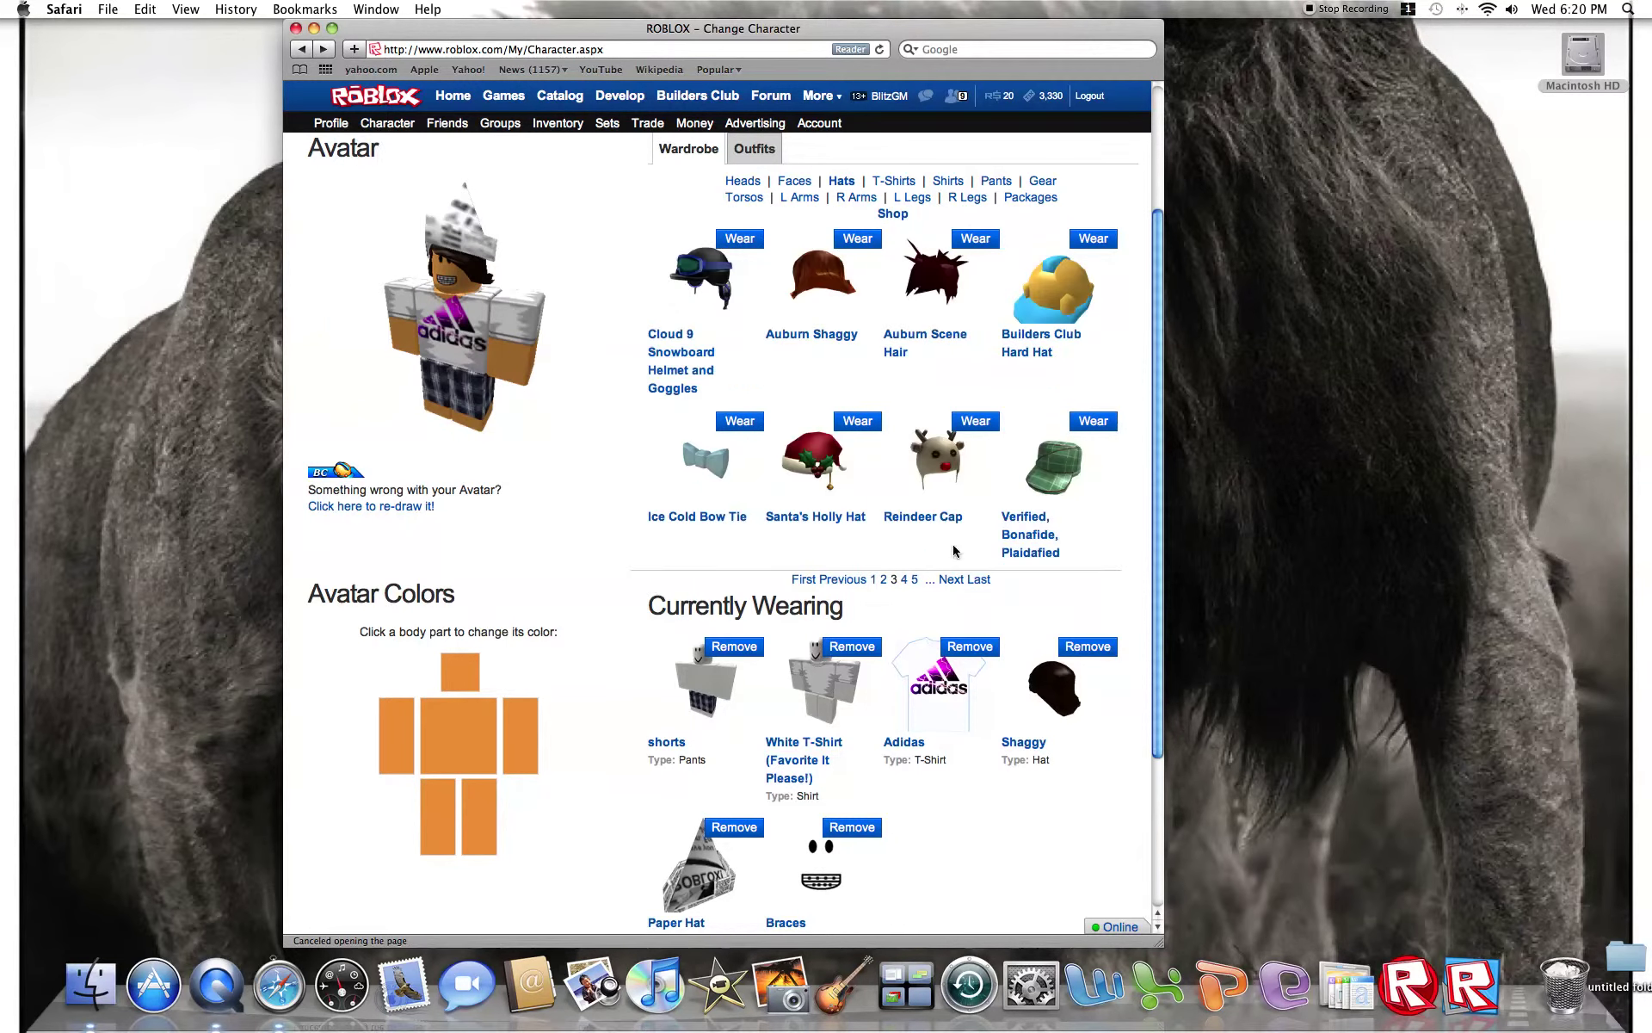
pyautogui.click(952, 576)
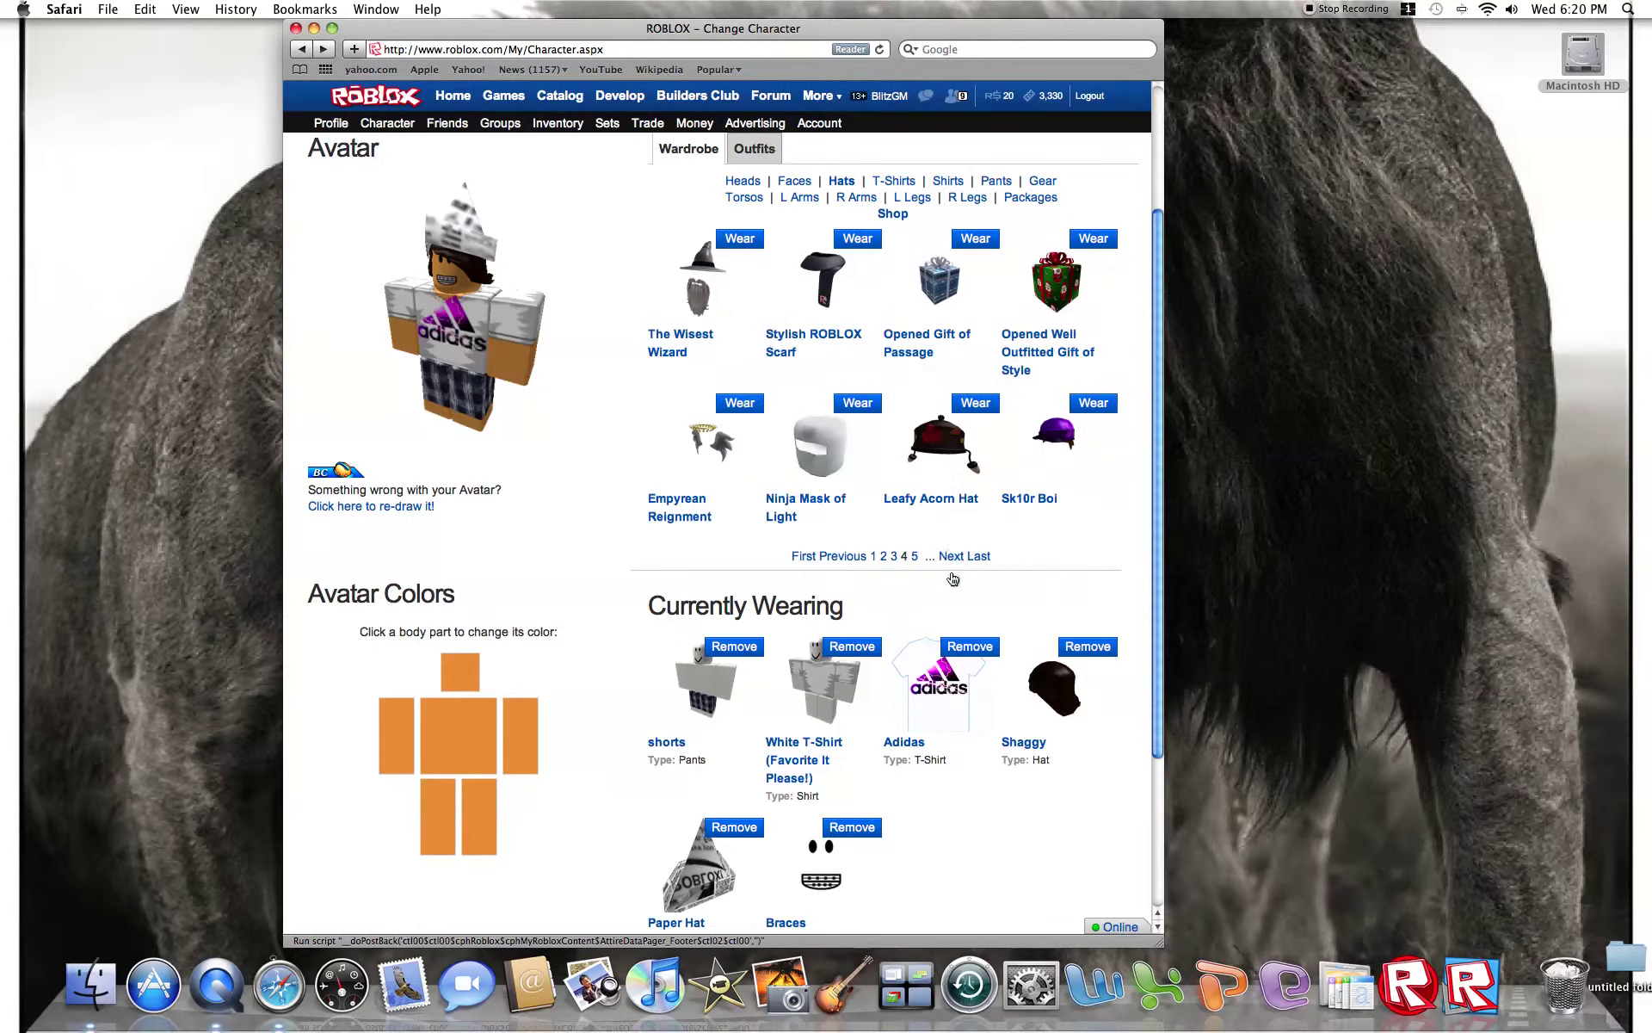
pyautogui.click(950, 553)
pyautogui.click(947, 549)
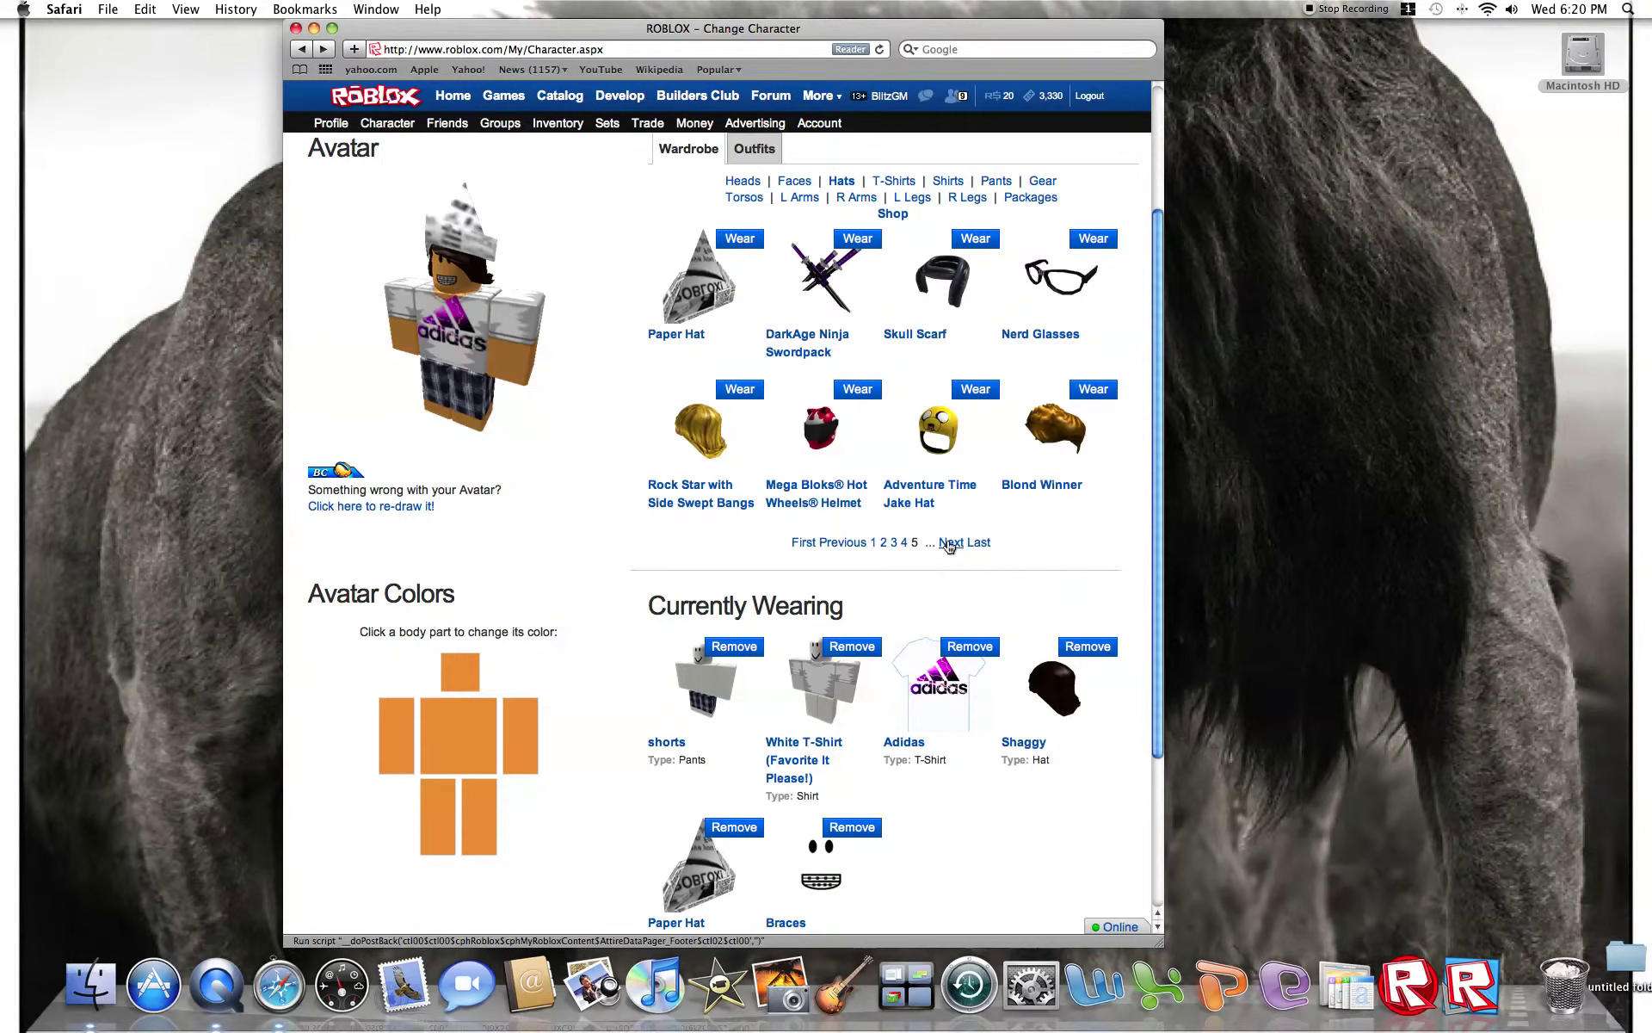
# Wear the Neon Green Shuttershades and open its R$123 catalog page.
pyautogui.click(682, 456)
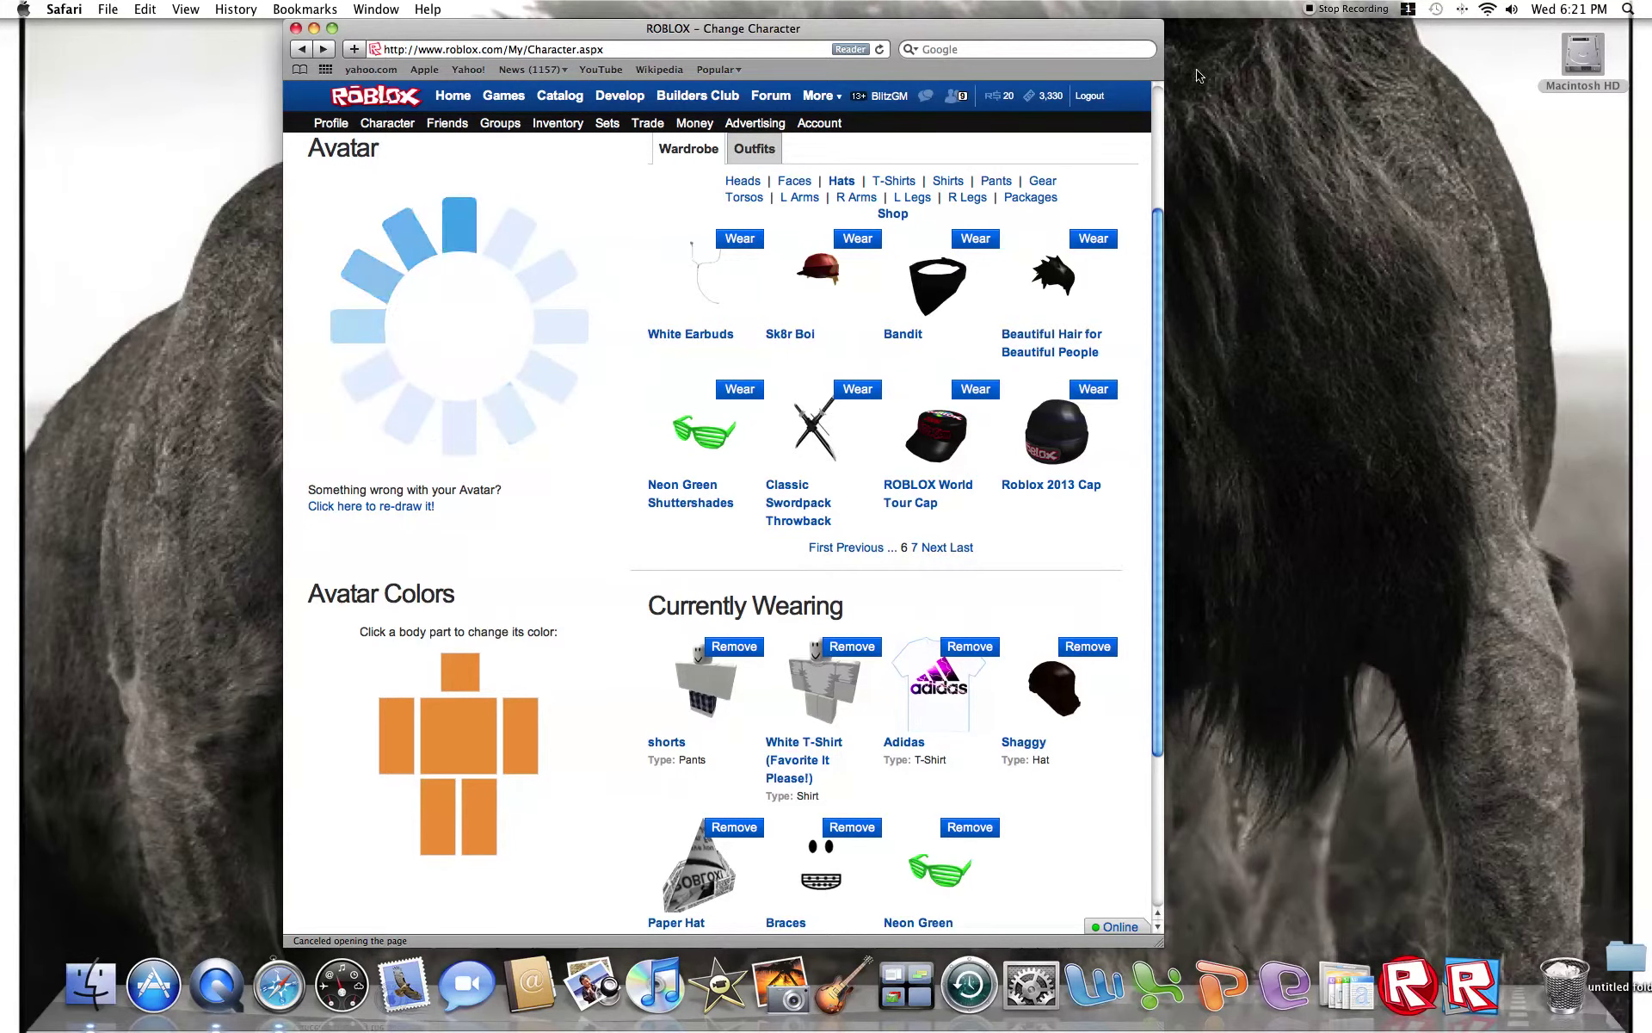
pyautogui.click(988, 109)
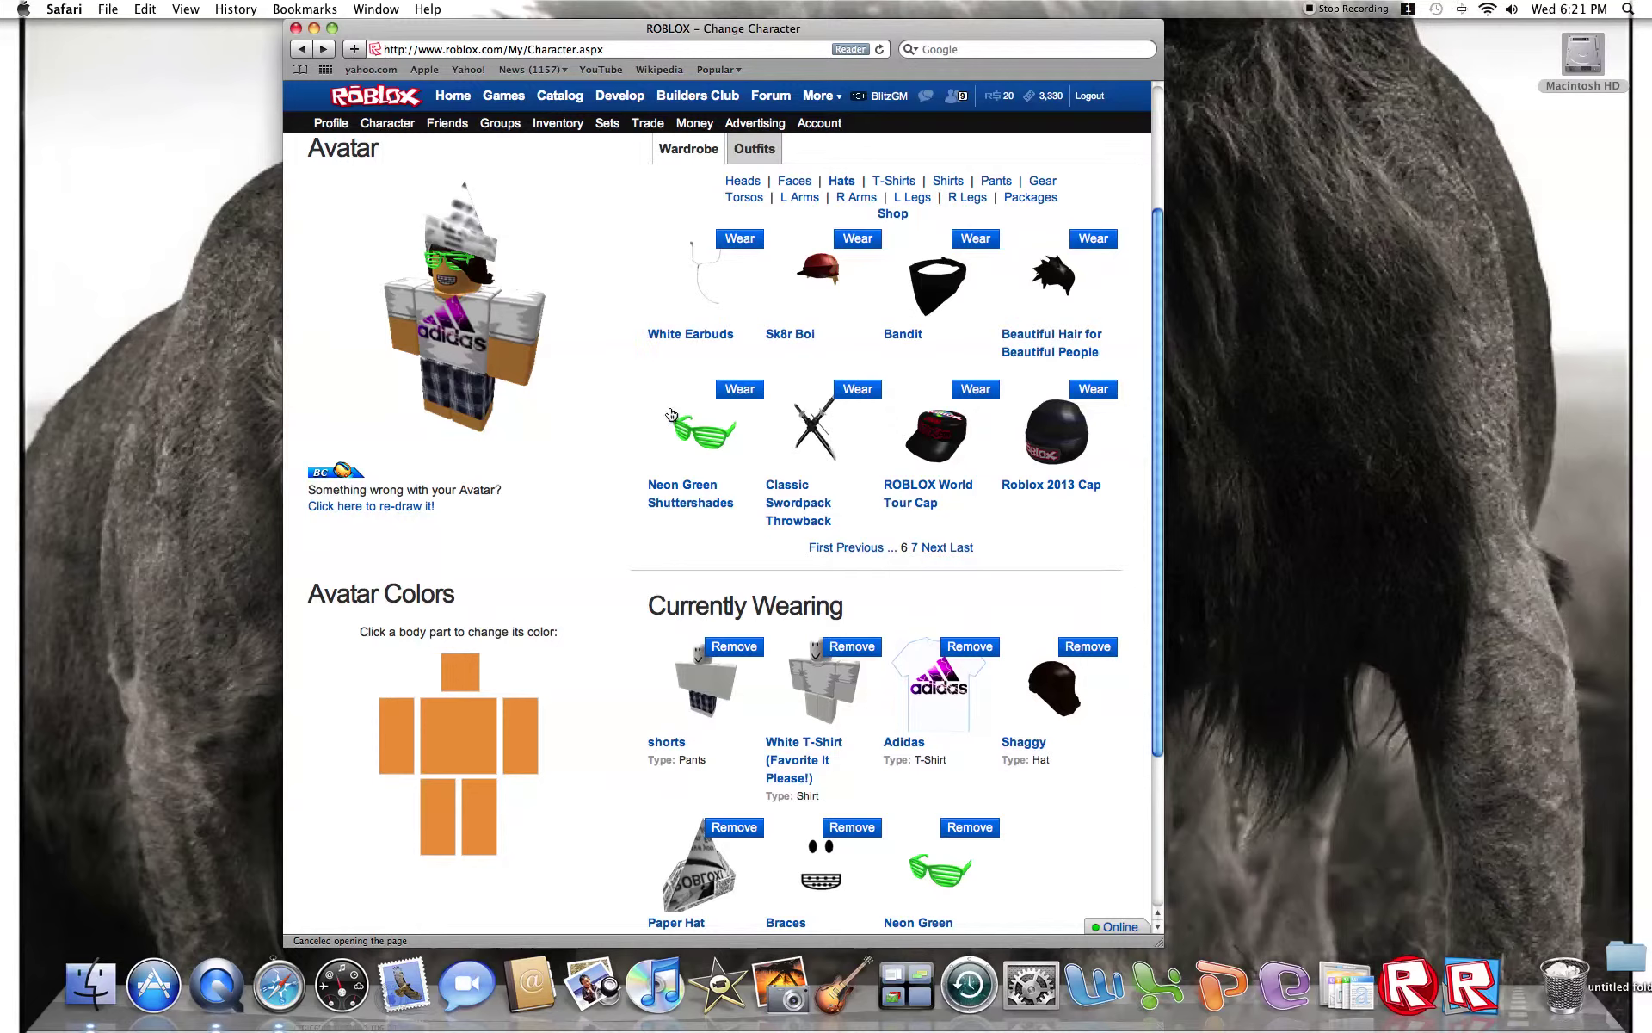
pyautogui.click(716, 398)
pyautogui.click(956, 908)
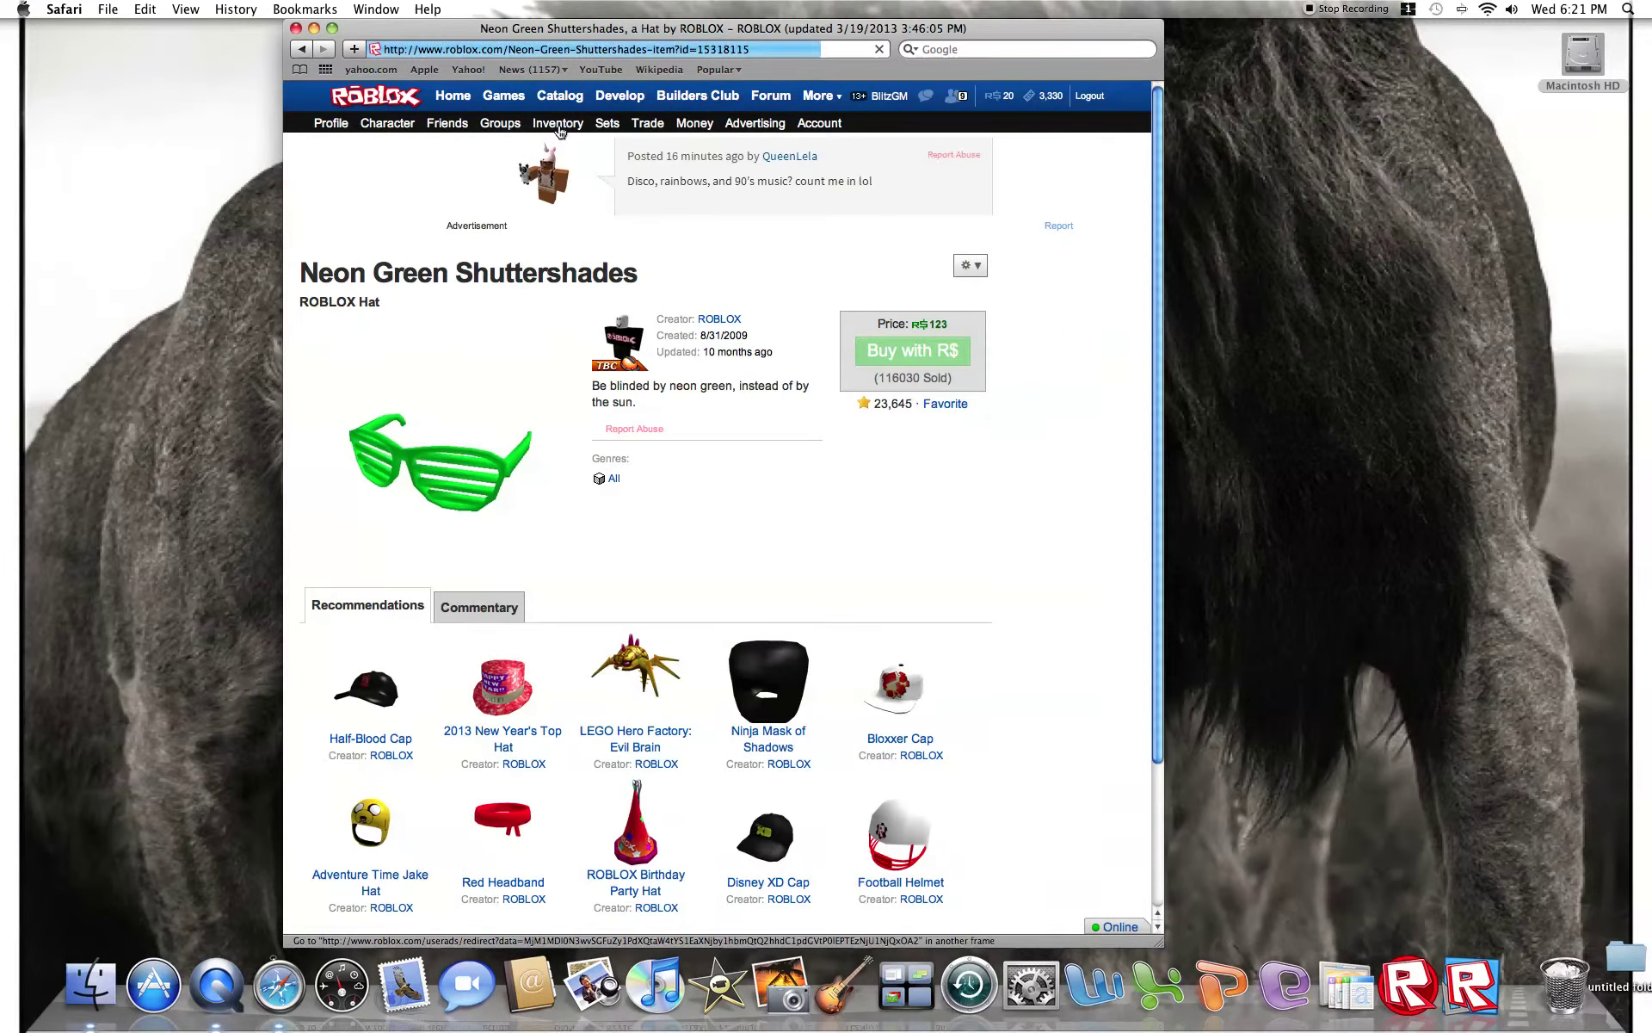
# Search the Roblox catalog for 'Earmuffs', then go back to the Character customizer.
pyautogui.click(568, 96)
pyautogui.write('Earmuff')
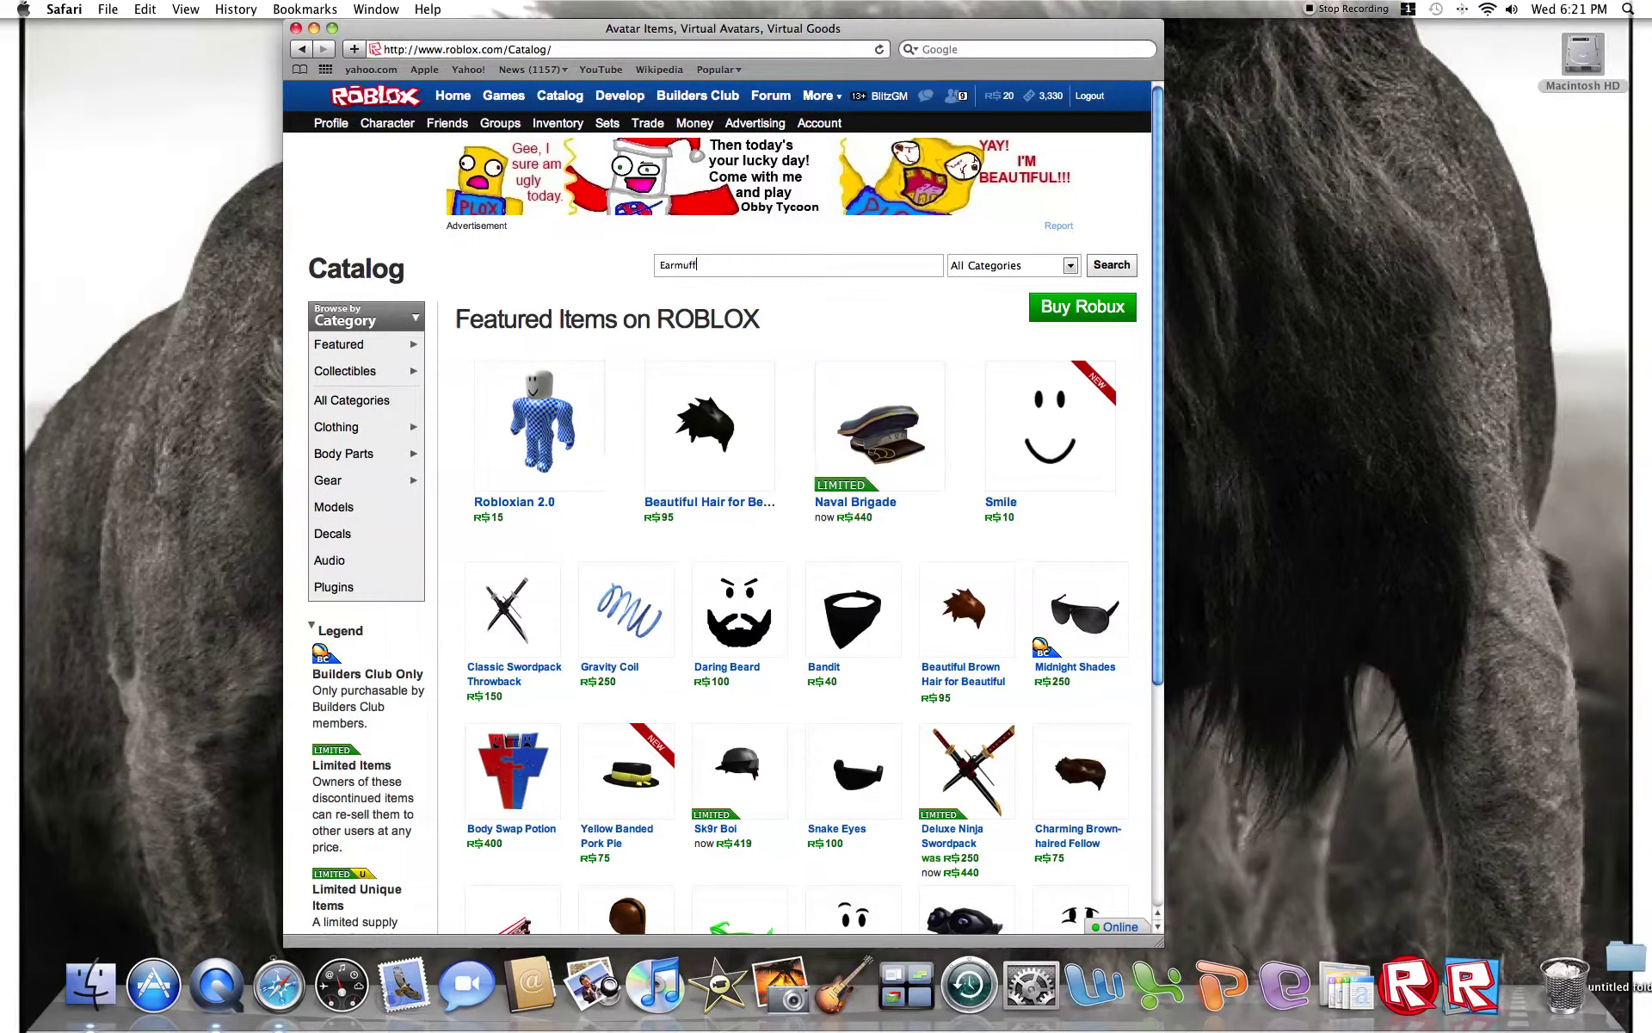
pyautogui.write('s')
pyautogui.press('Return')
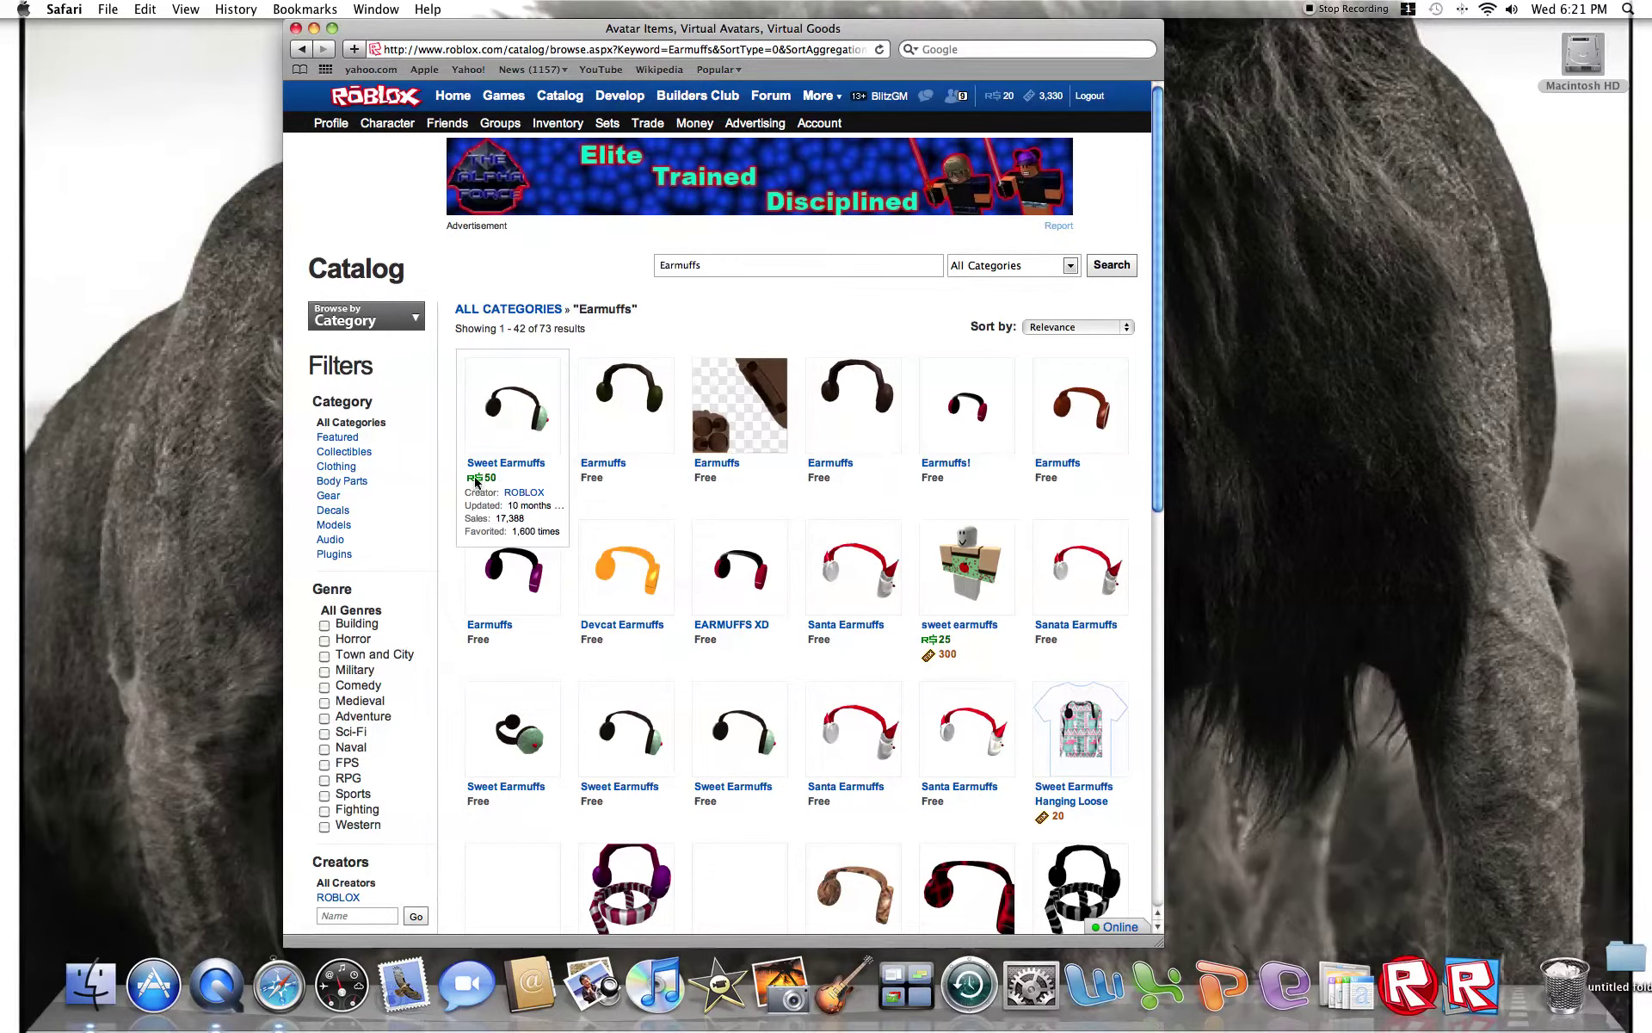
pyautogui.click(386, 123)
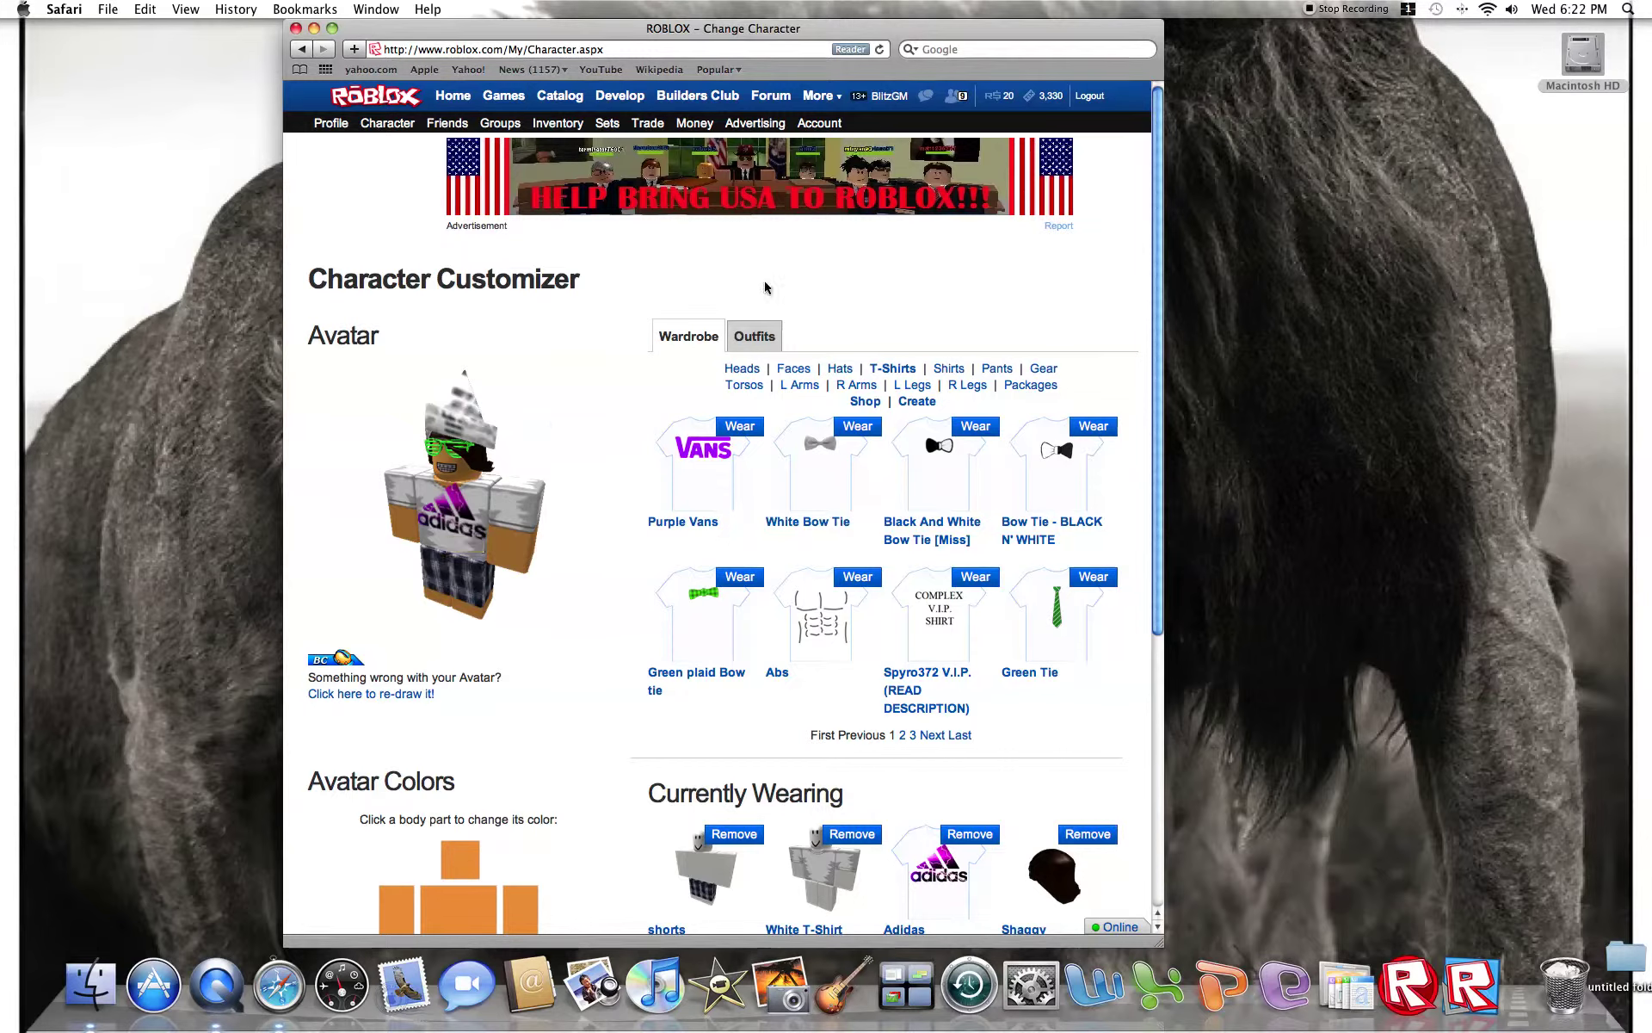
# Browse the wardrobe's Hats, then its Heads (Man Head, Trim, Blockhead, Roundy).
pyautogui.click(739, 342)
pyautogui.click(716, 345)
pyautogui.click(834, 370)
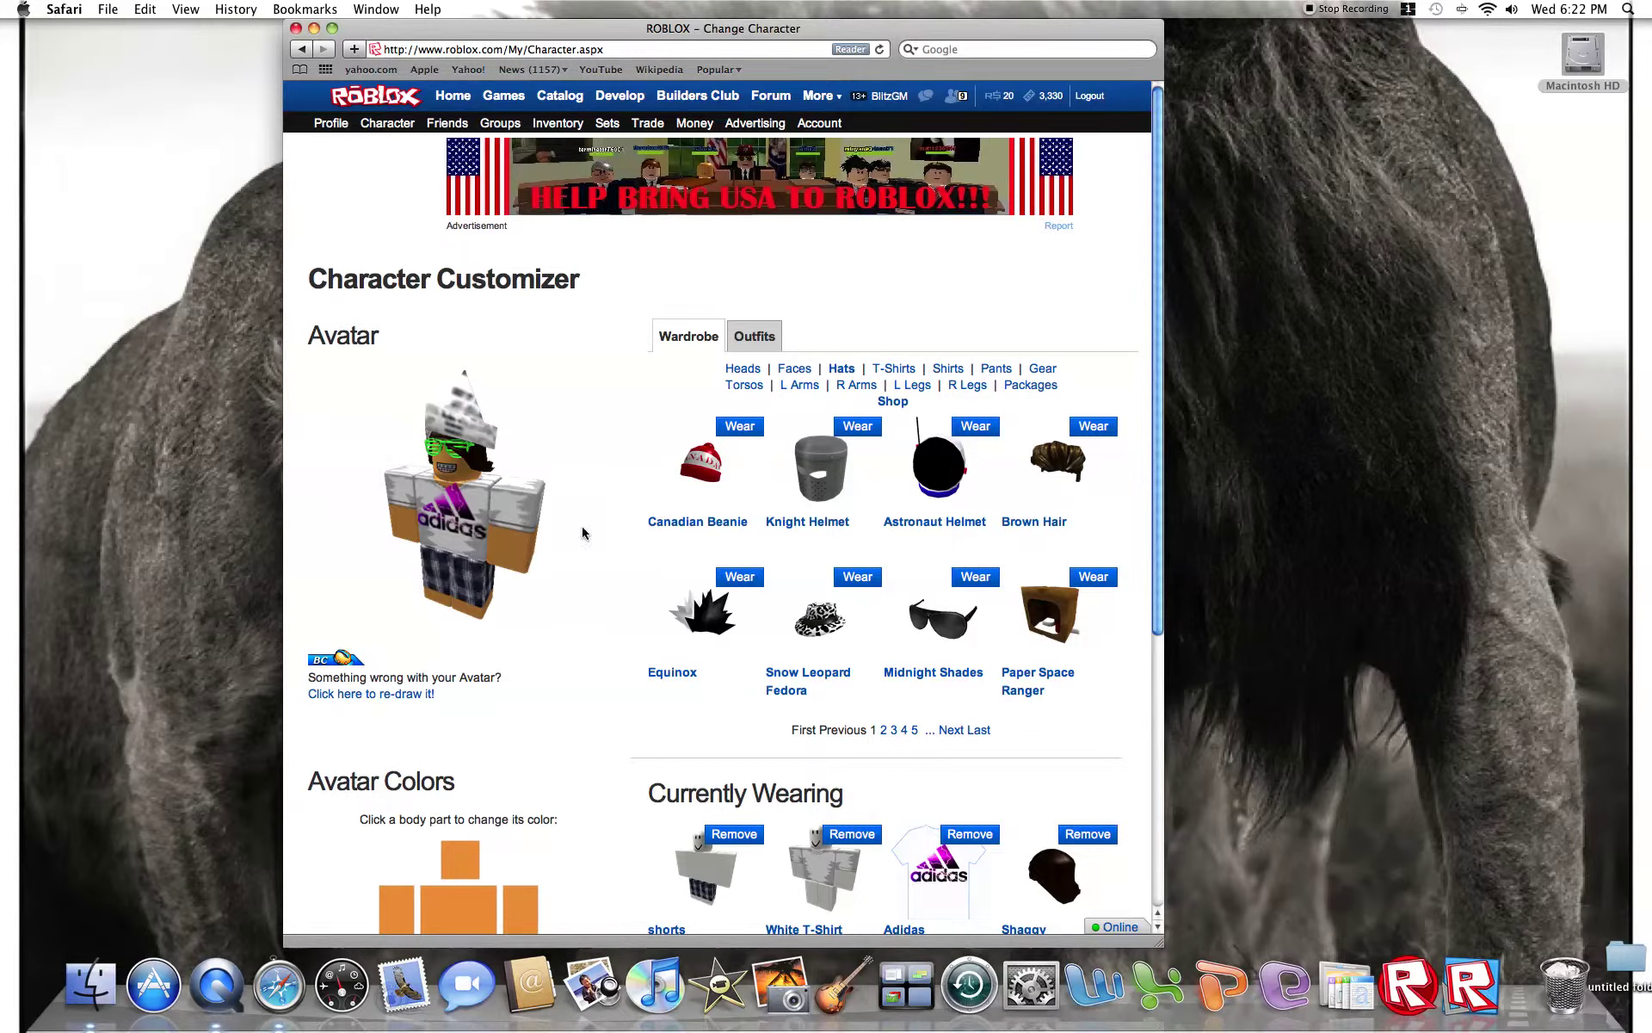
pyautogui.click(741, 338)
pyautogui.click(710, 345)
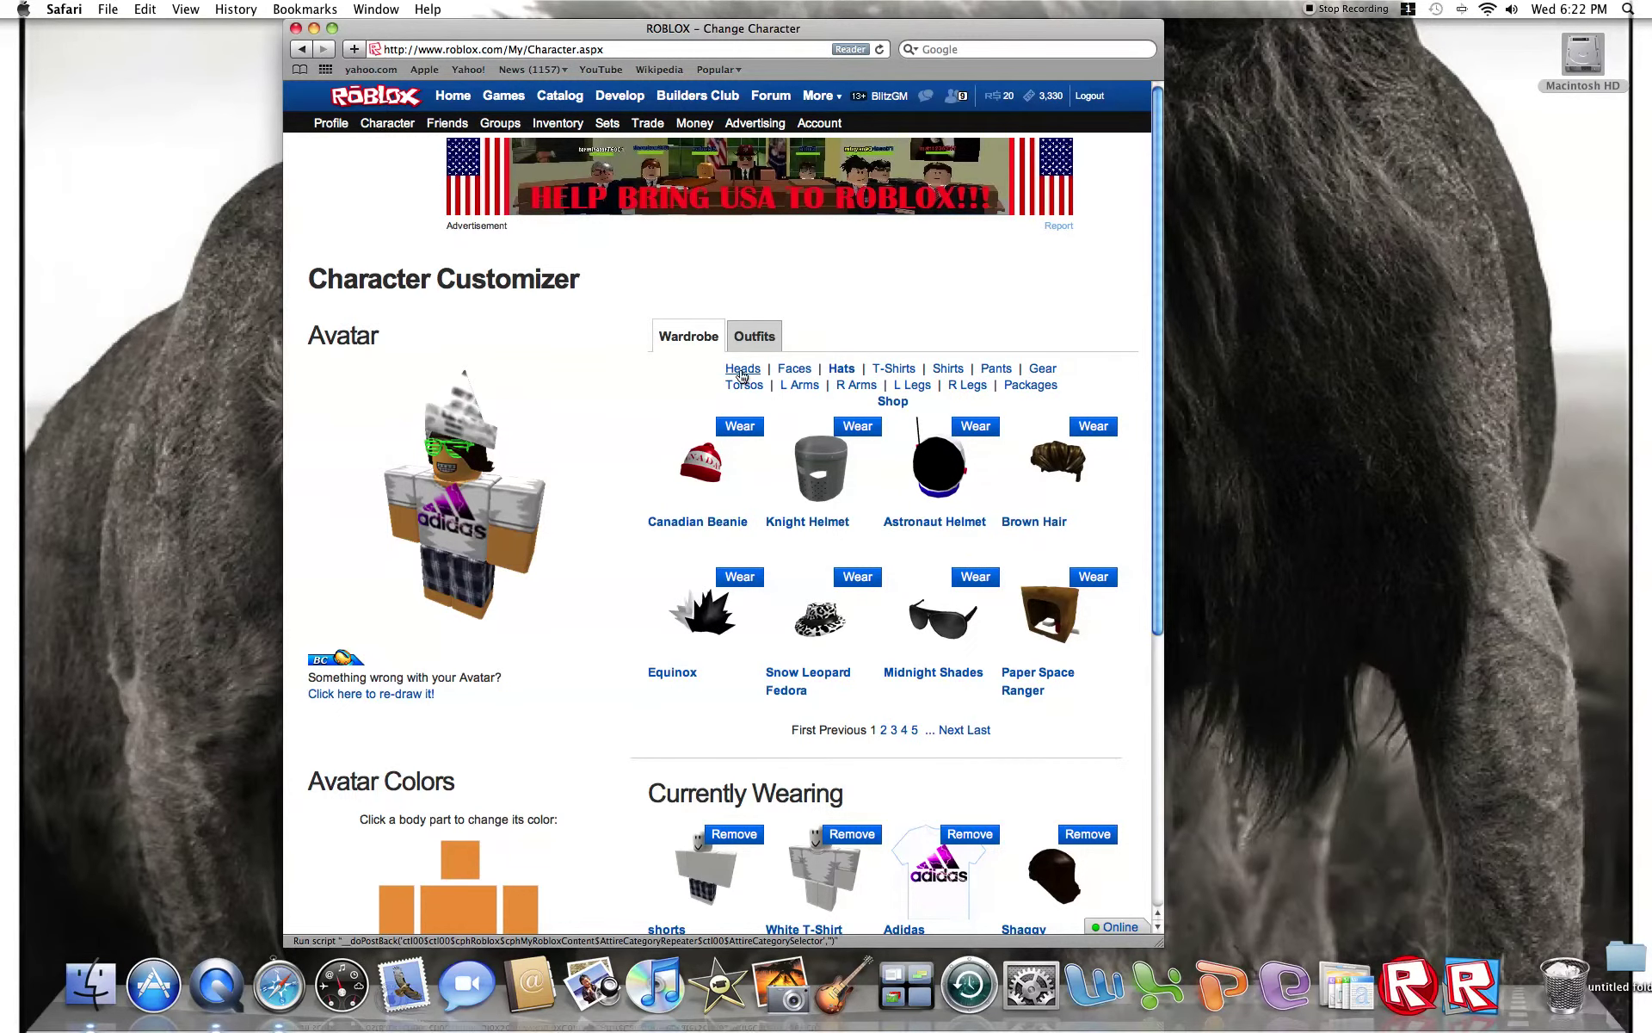
pyautogui.click(742, 370)
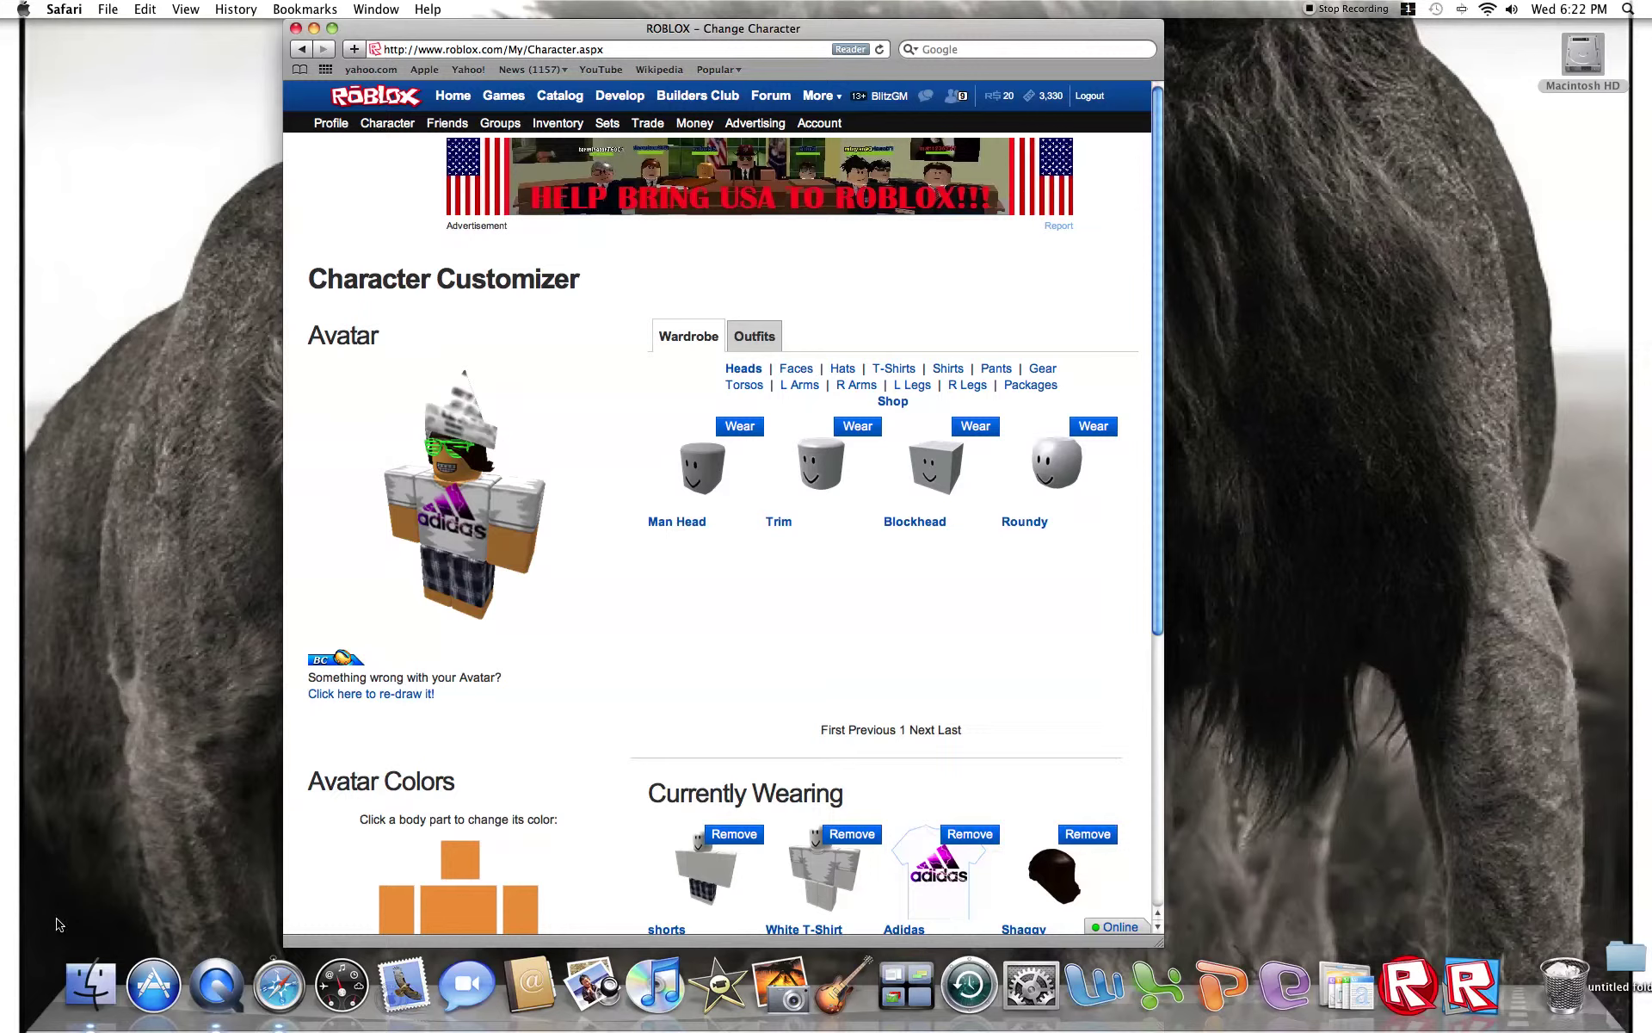
pyautogui.moveTo(175, 691)
pyautogui.mouseDown()
pyautogui.moveTo(1032, 423)
pyautogui.moveTo(1410, 242)
pyautogui.moveTo(1493, 172)
pyautogui.moveTo(1490, 90)
pyautogui.moveTo(1071, 659)
pyautogui.moveTo(366, 874)
pyautogui.moveTo(3, 871)
pyautogui.moveTo(297, 1026)
pyautogui.moveTo(22, 1024)
pyautogui.moveTo(123, 1027)
pyautogui.mouseUp()
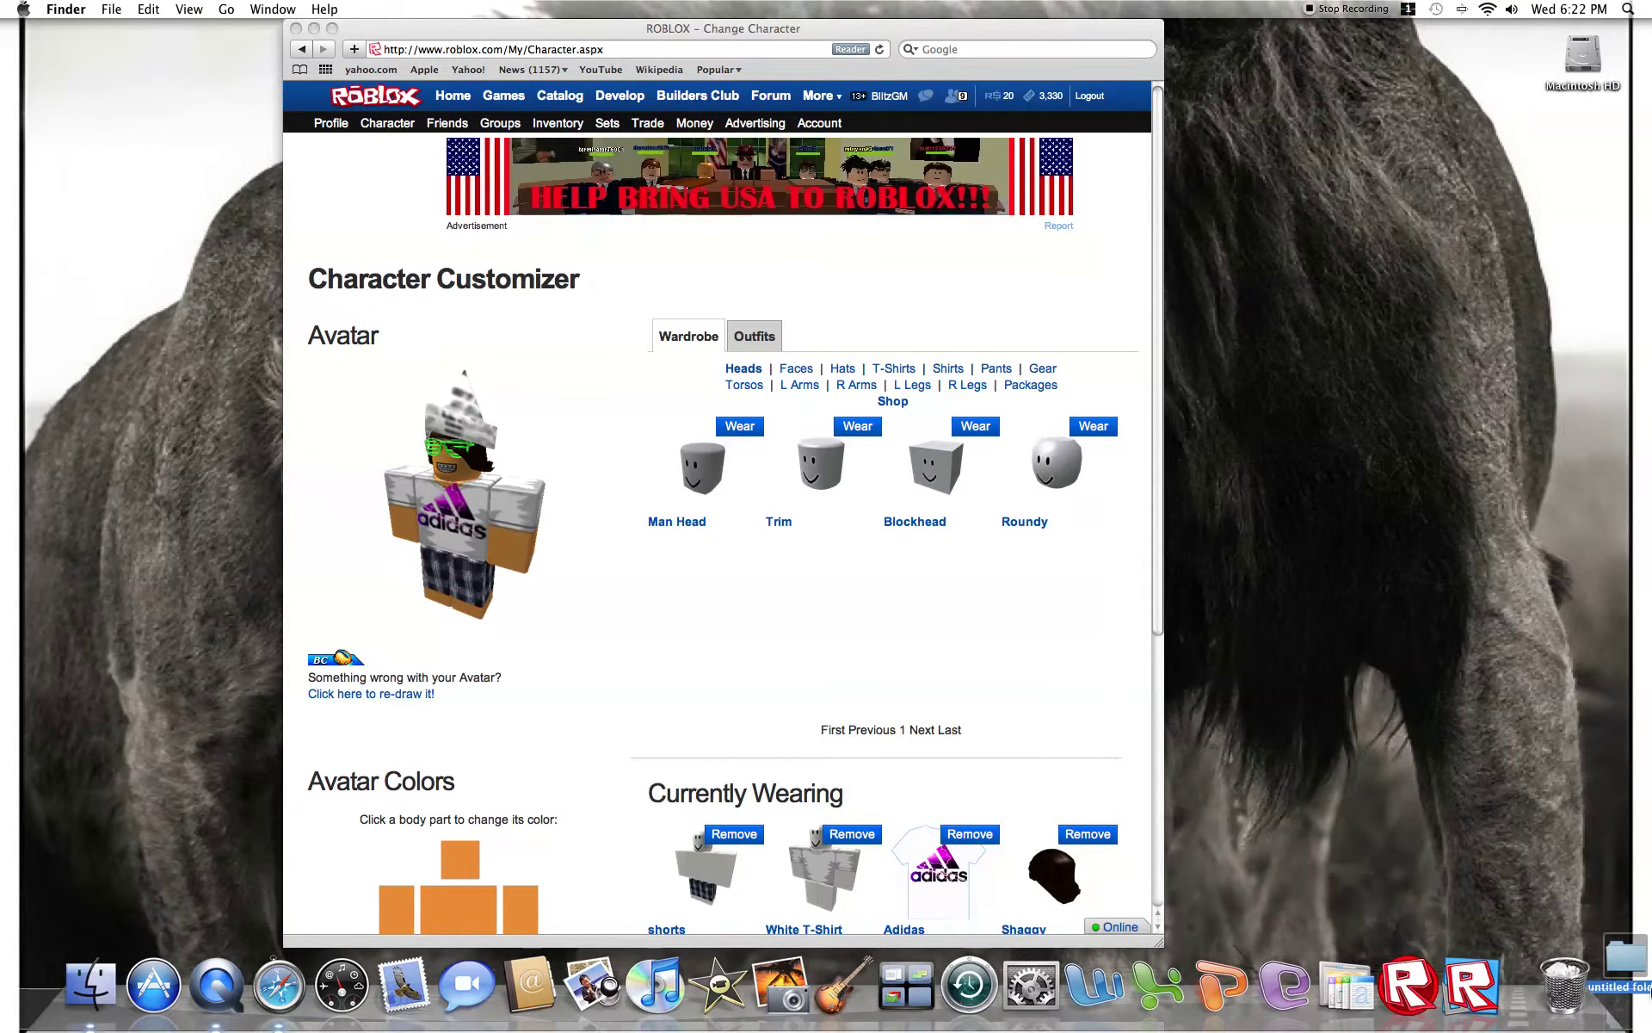
pyautogui.click(1588, 973)
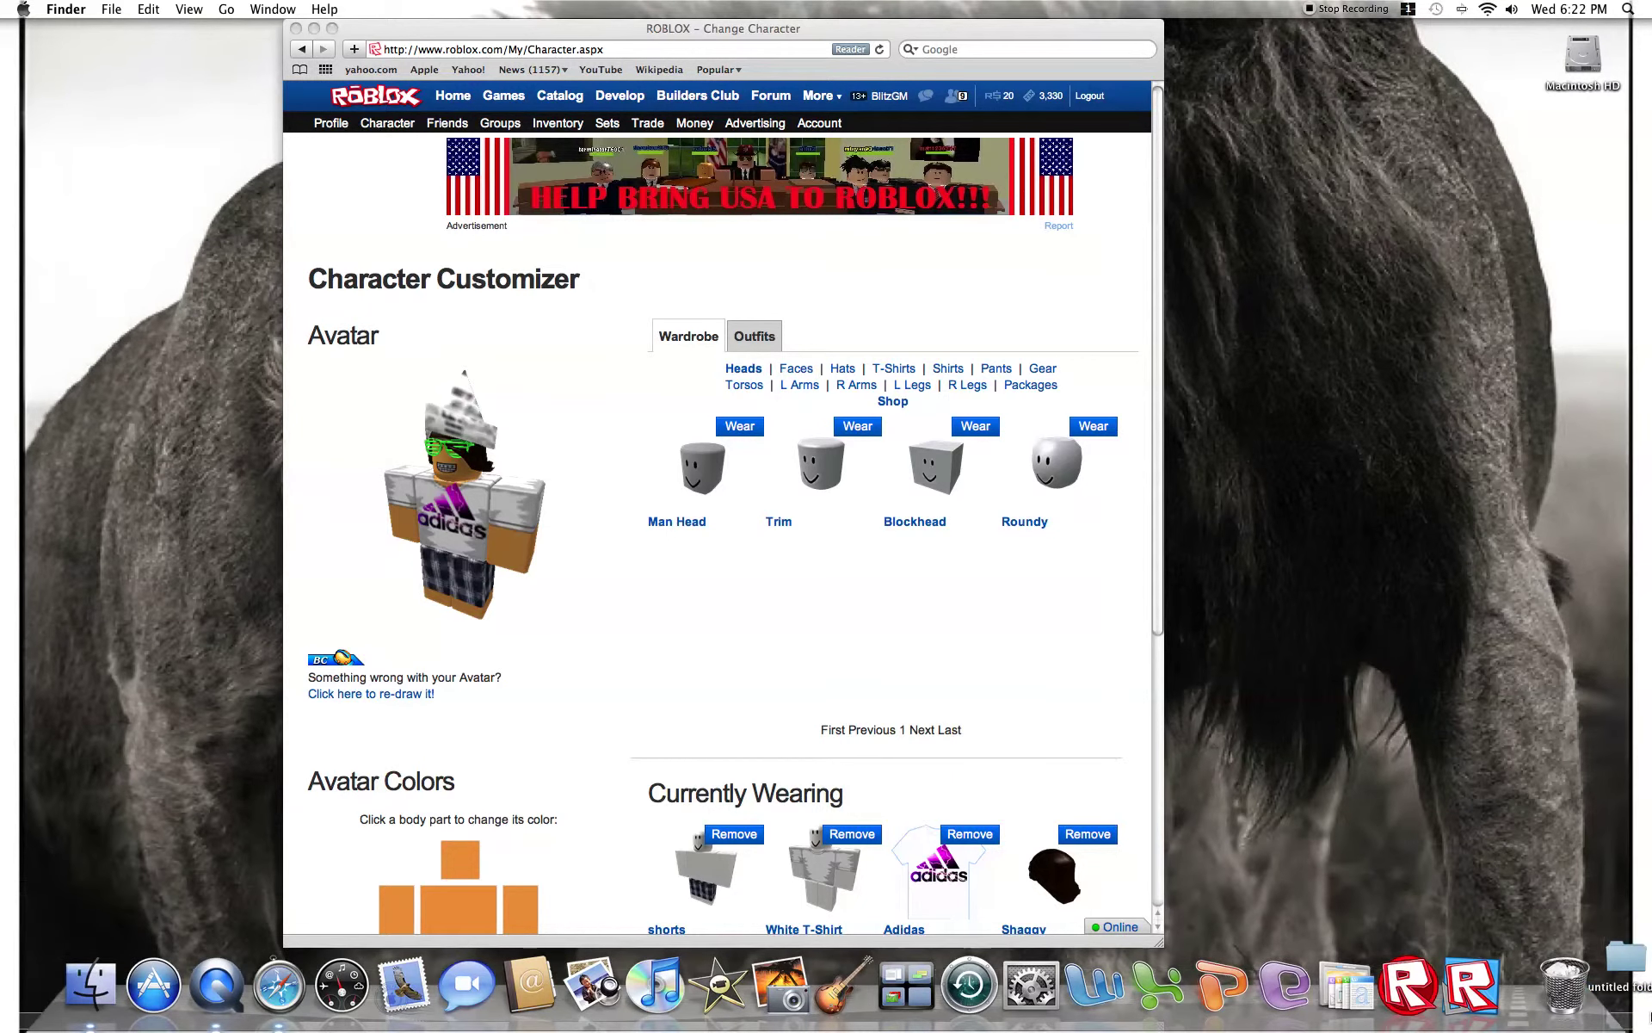
pyautogui.click(1587, 972)
pyautogui.click(1459, 944)
pyautogui.moveTo(74, 946)
pyautogui.mouseDown()
pyautogui.moveTo(559, 947)
pyautogui.moveTo(539, 845)
pyautogui.moveTo(580, 574)
pyautogui.moveTo(1207, 407)
pyautogui.moveTo(1644, 338)
pyautogui.moveTo(1411, 220)
pyautogui.moveTo(1267, 199)
pyautogui.moveTo(1506, 258)
pyautogui.mouseUp()
pyautogui.click(1110, 114)
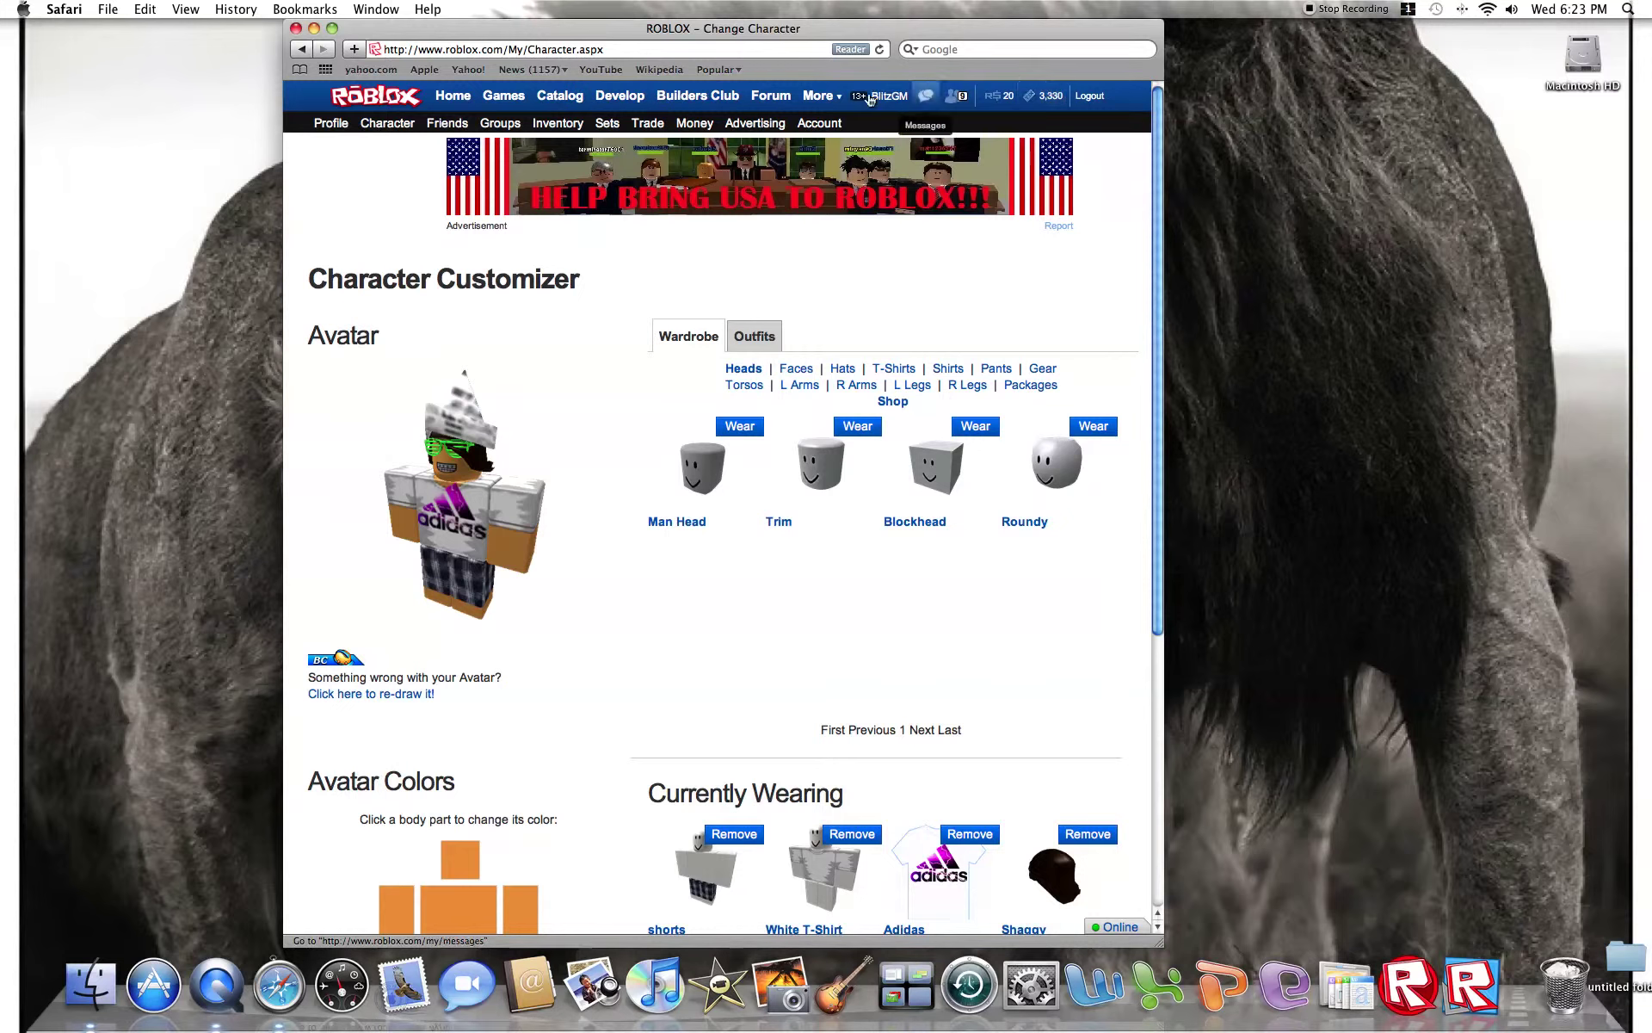
pyautogui.moveTo(373, 422)
pyautogui.mouseDown()
pyautogui.moveTo(575, 612)
pyautogui.moveTo(692, 624)
pyautogui.moveTo(1255, 490)
pyautogui.mouseUp()
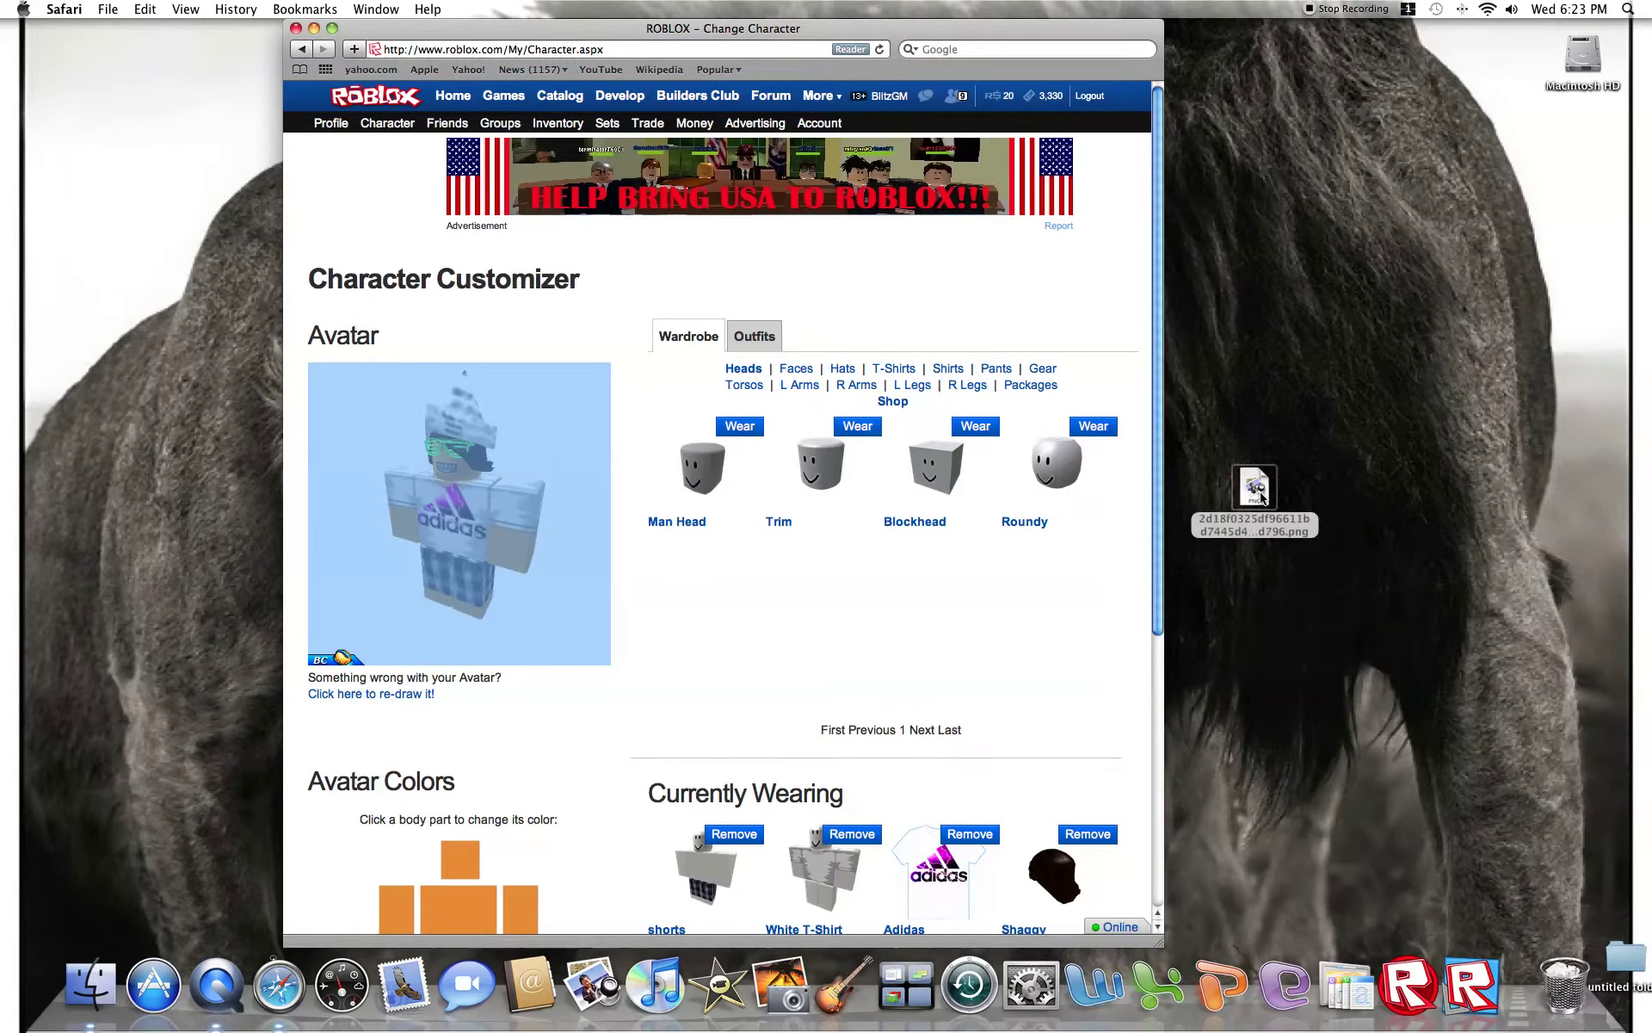
pyautogui.moveTo(1363, 584)
pyautogui.mouseDown()
pyautogui.moveTo(1309, 516)
pyautogui.moveTo(1203, 488)
pyautogui.moveTo(1250, 472)
pyautogui.mouseUp()
pyautogui.rightClick(1255, 480)
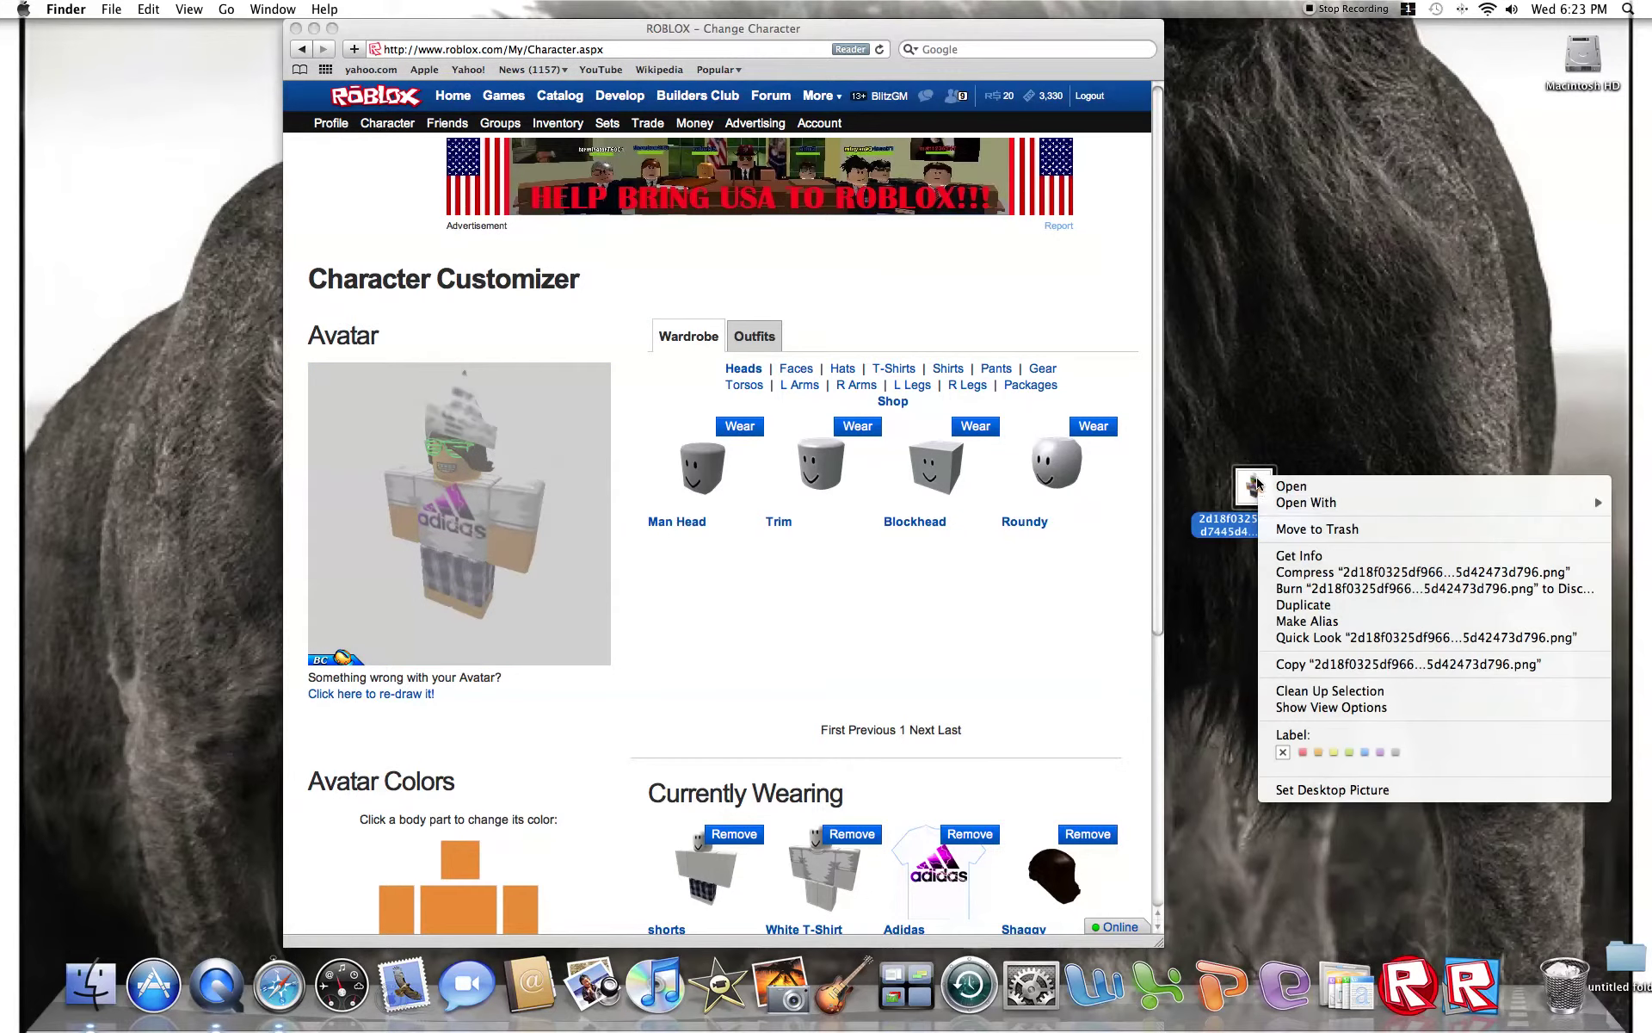
pyautogui.click(1295, 524)
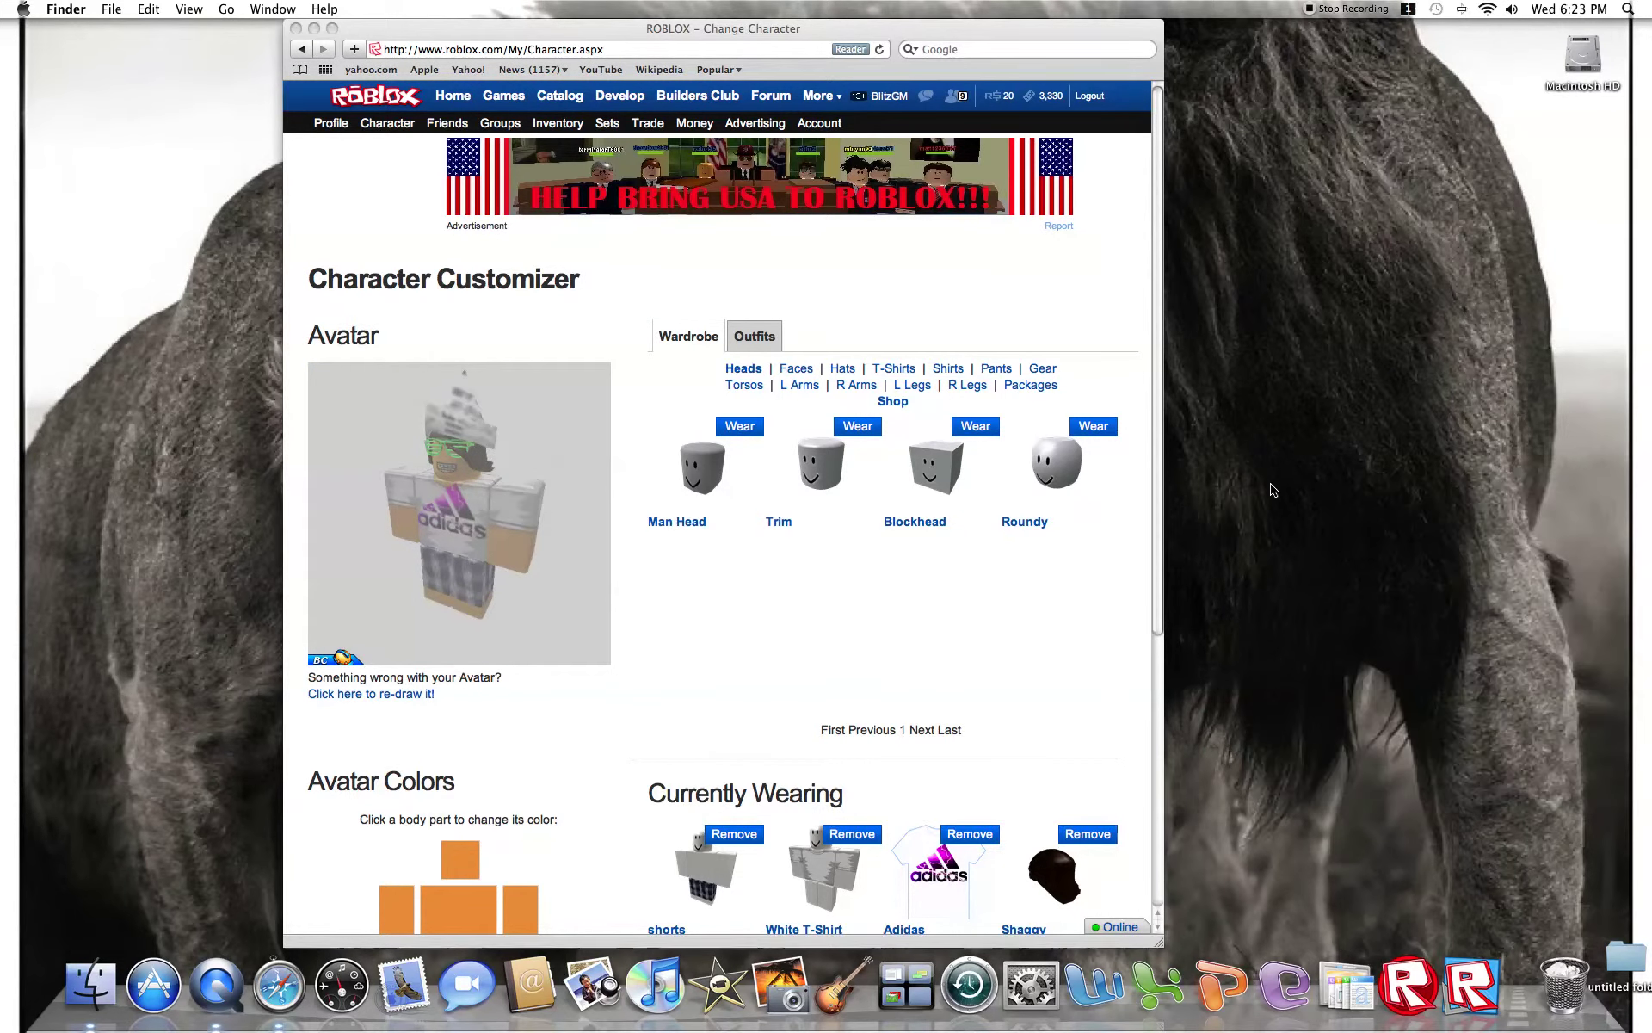
pyautogui.click(466, 318)
pyautogui.click(121, 460)
pyautogui.click(449, 463)
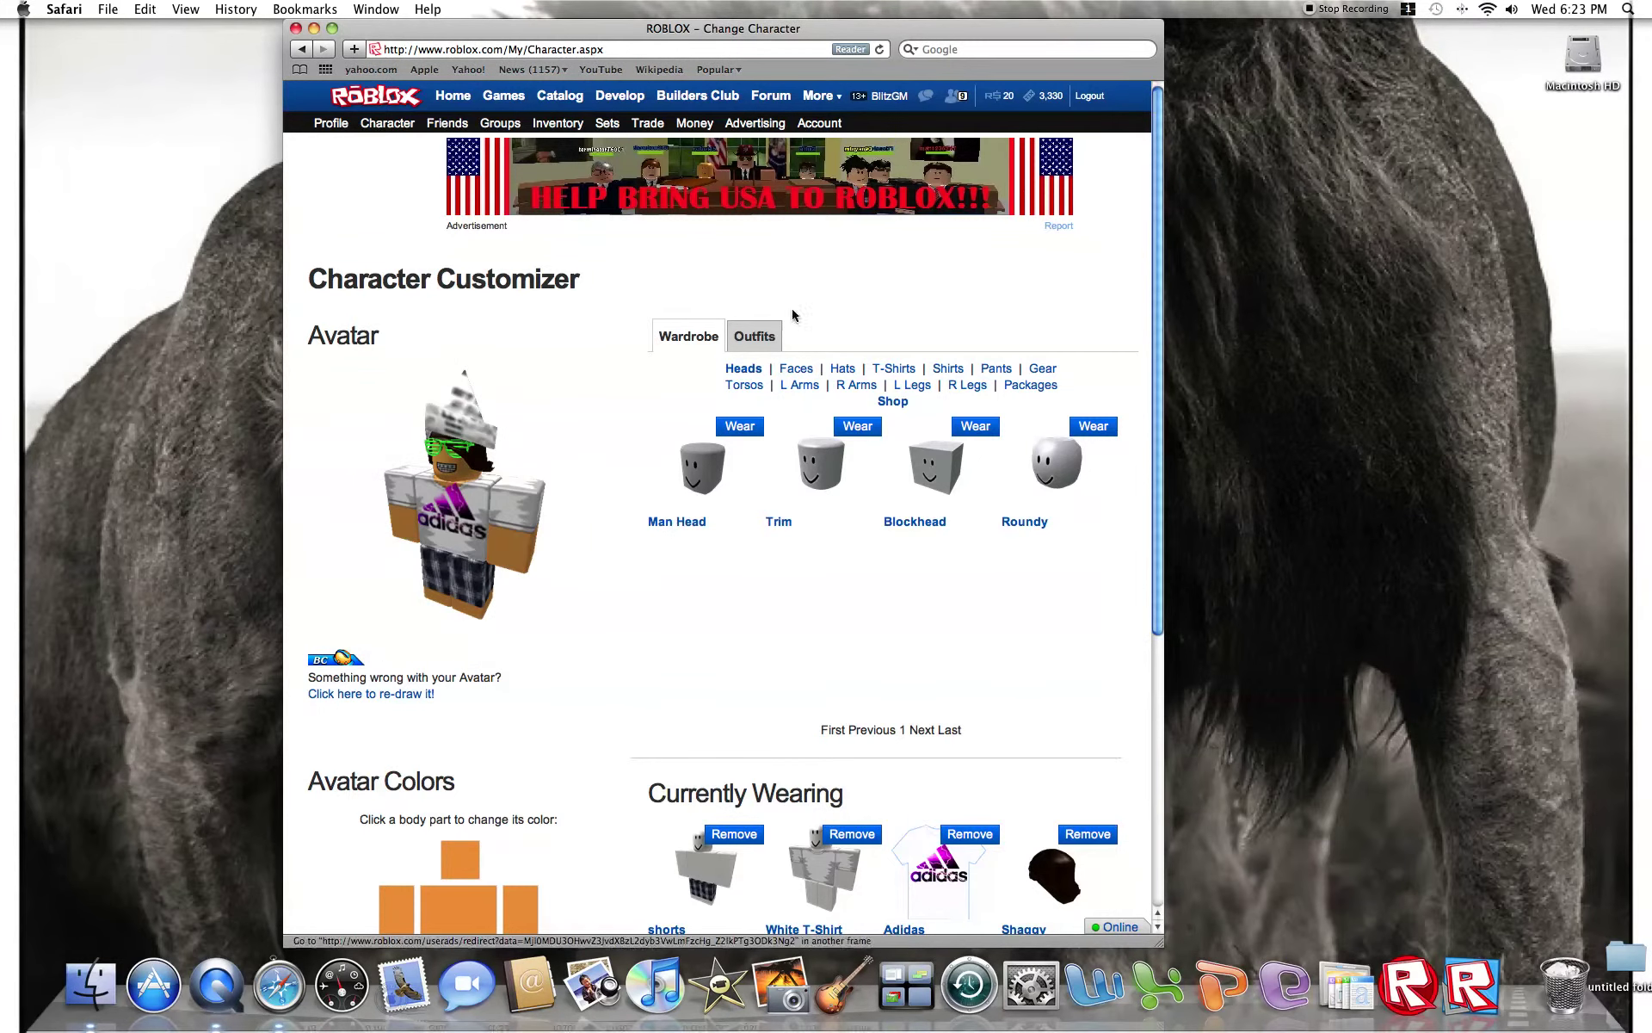
# Switch the wardrobe to Torsos and remove the Mr. Robot Torso from the avatar.
pyautogui.click(751, 334)
pyautogui.click(709, 341)
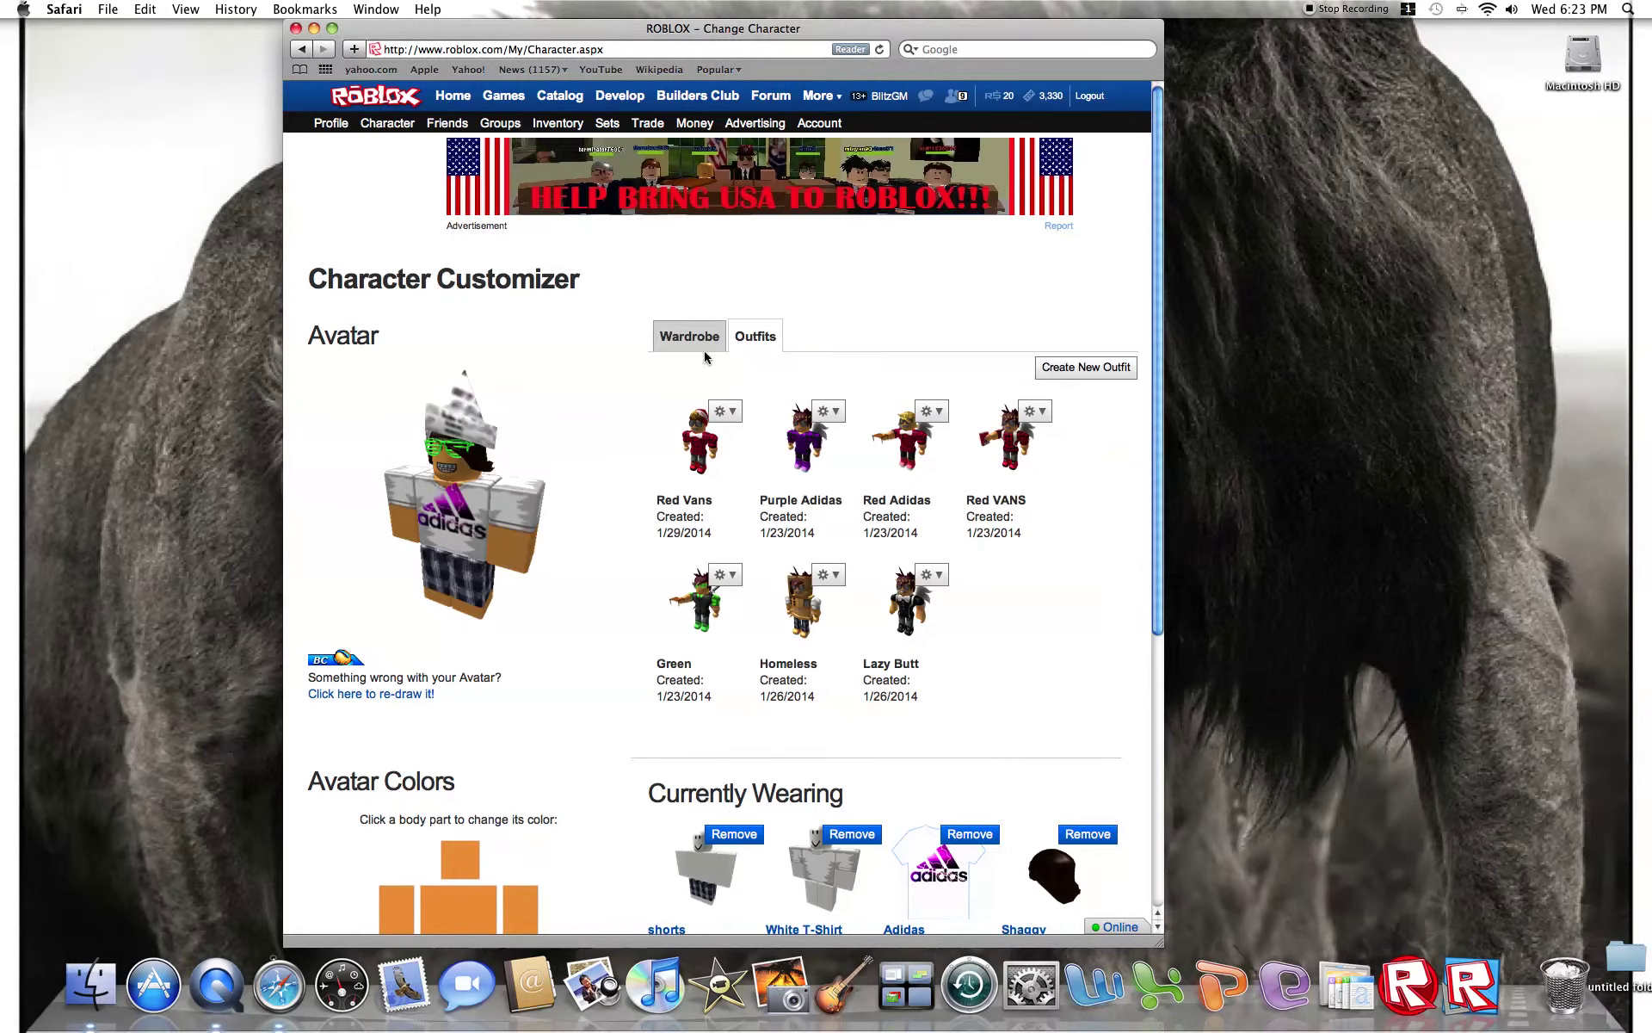
pyautogui.click(718, 342)
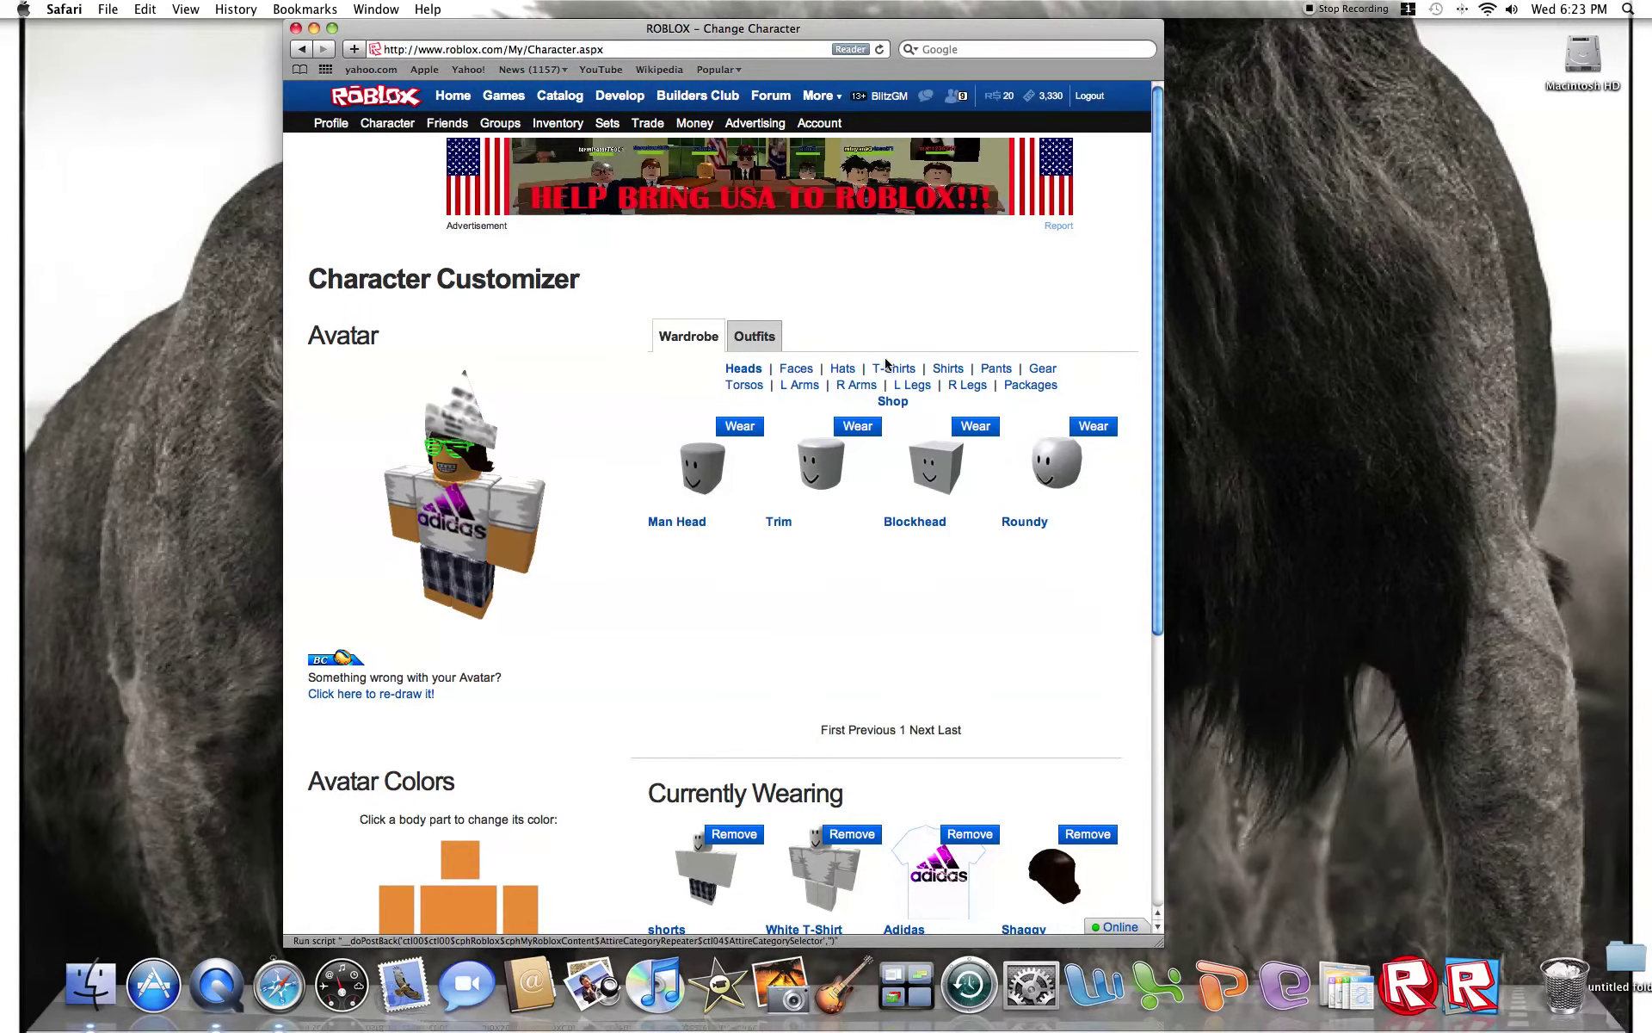
pyautogui.click(1020, 386)
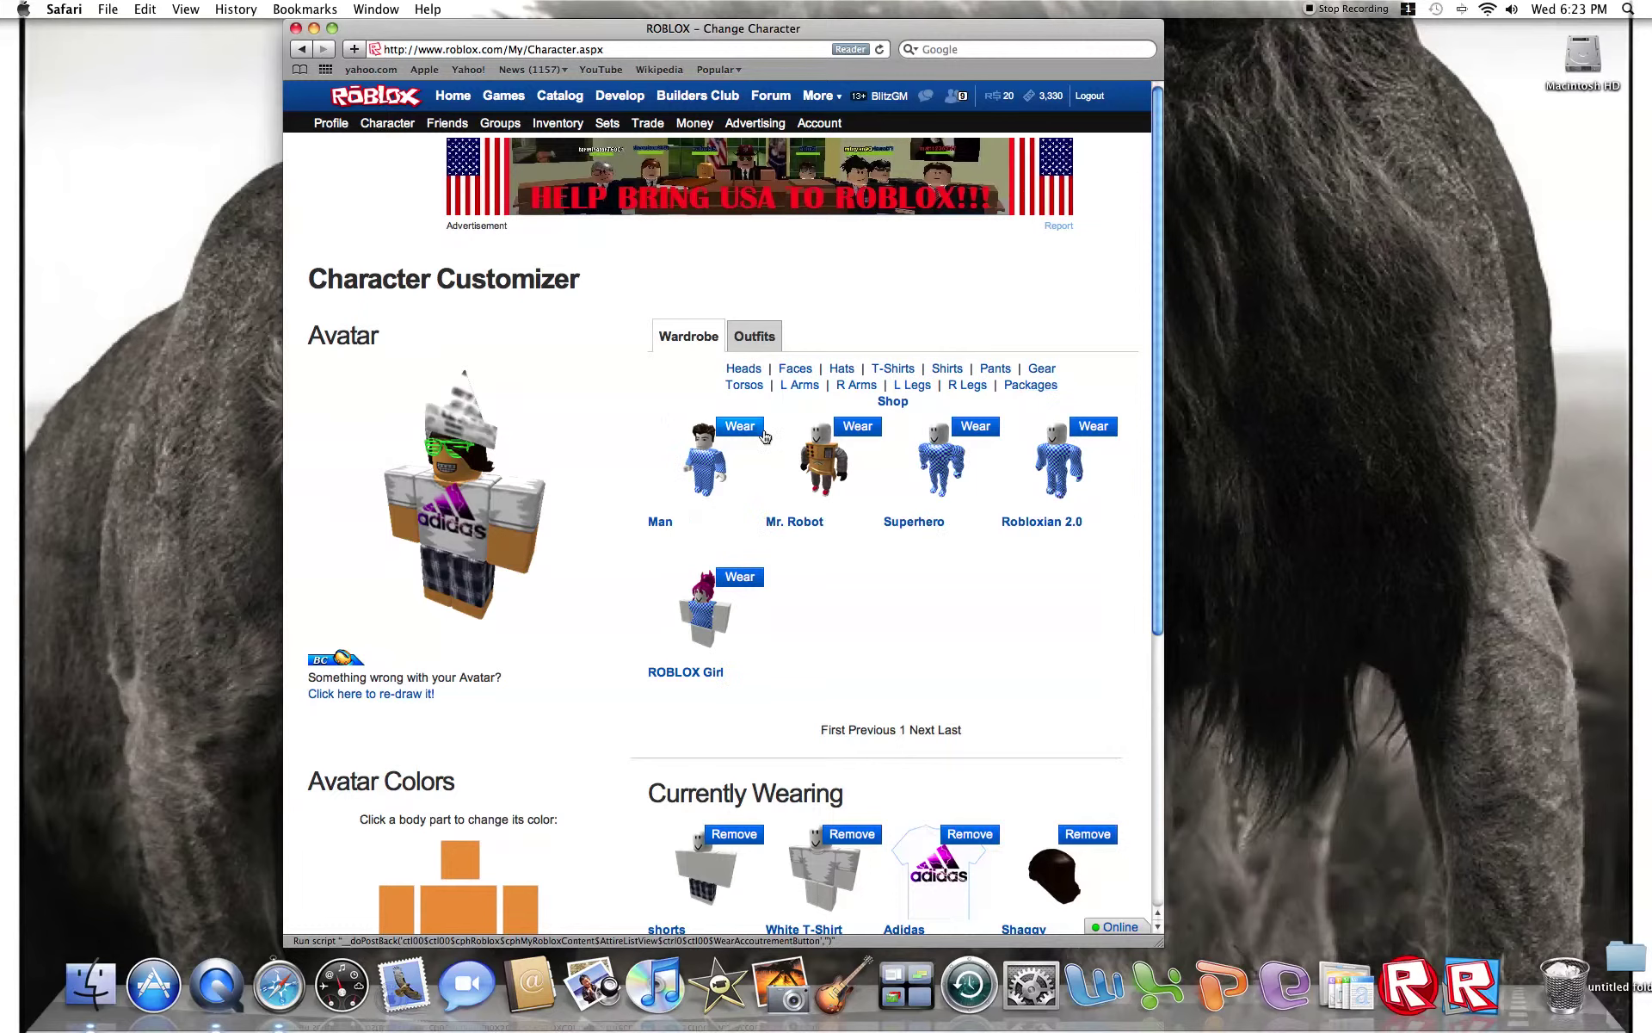
pyautogui.click(745, 386)
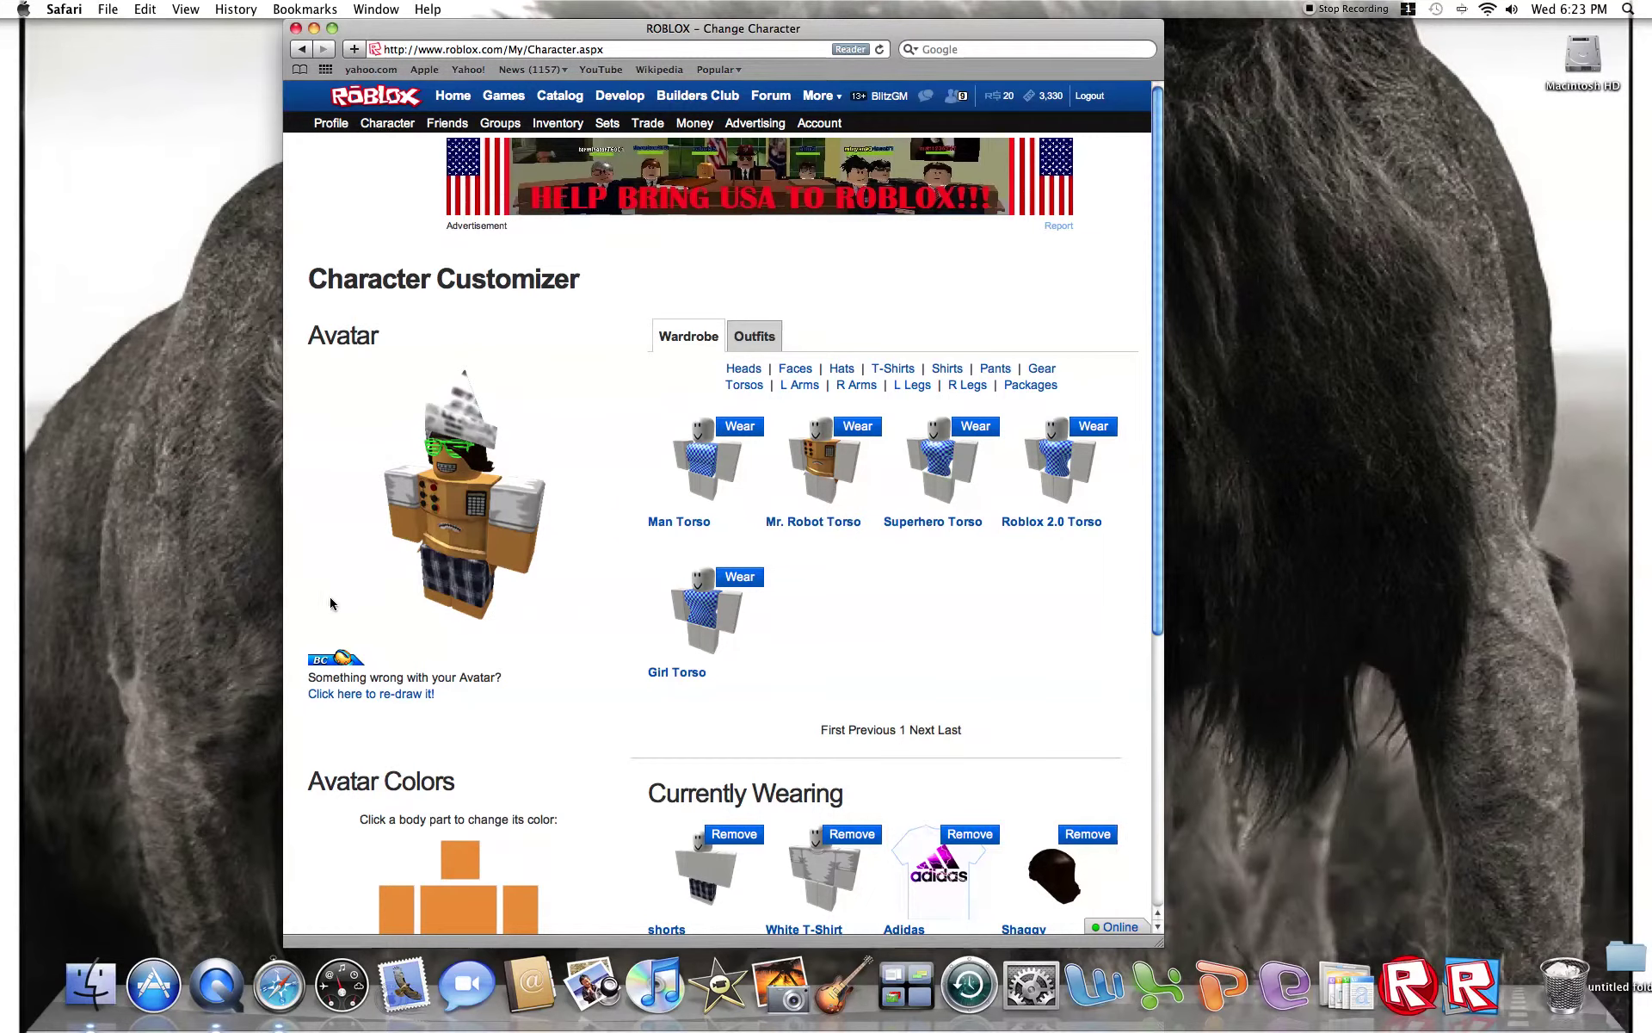
pyautogui.scroll(-5, 619, 797)
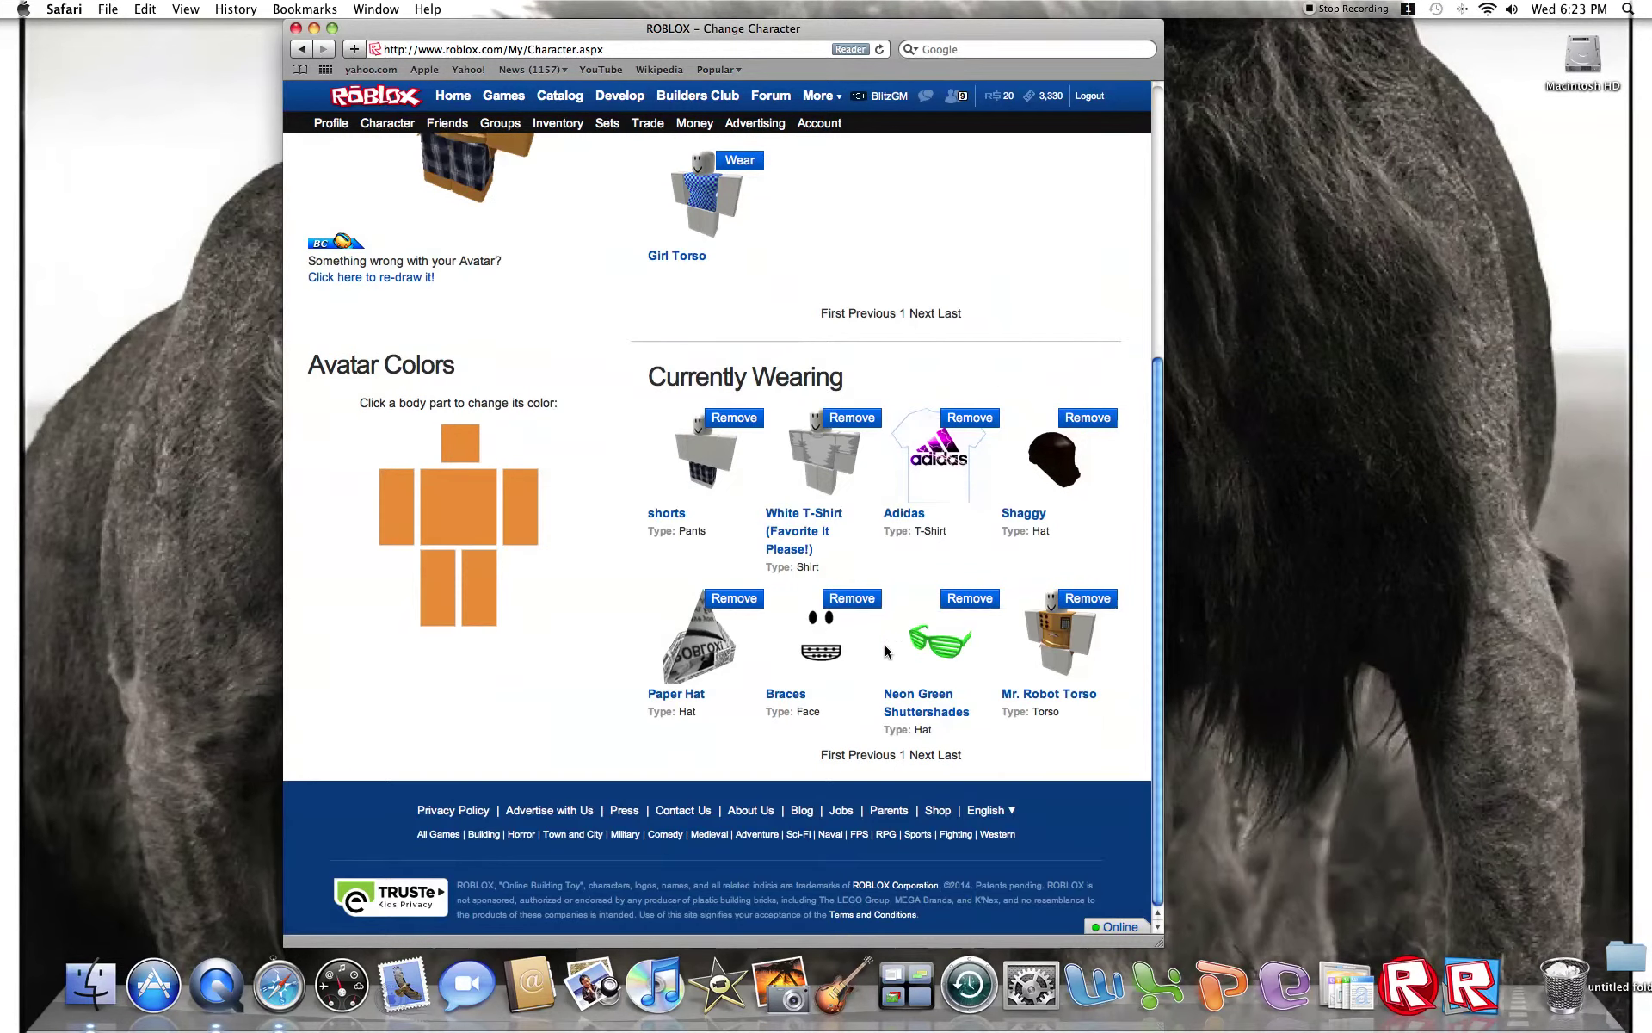
pyautogui.click(1086, 600)
pyautogui.scroll(5, 517, 516)
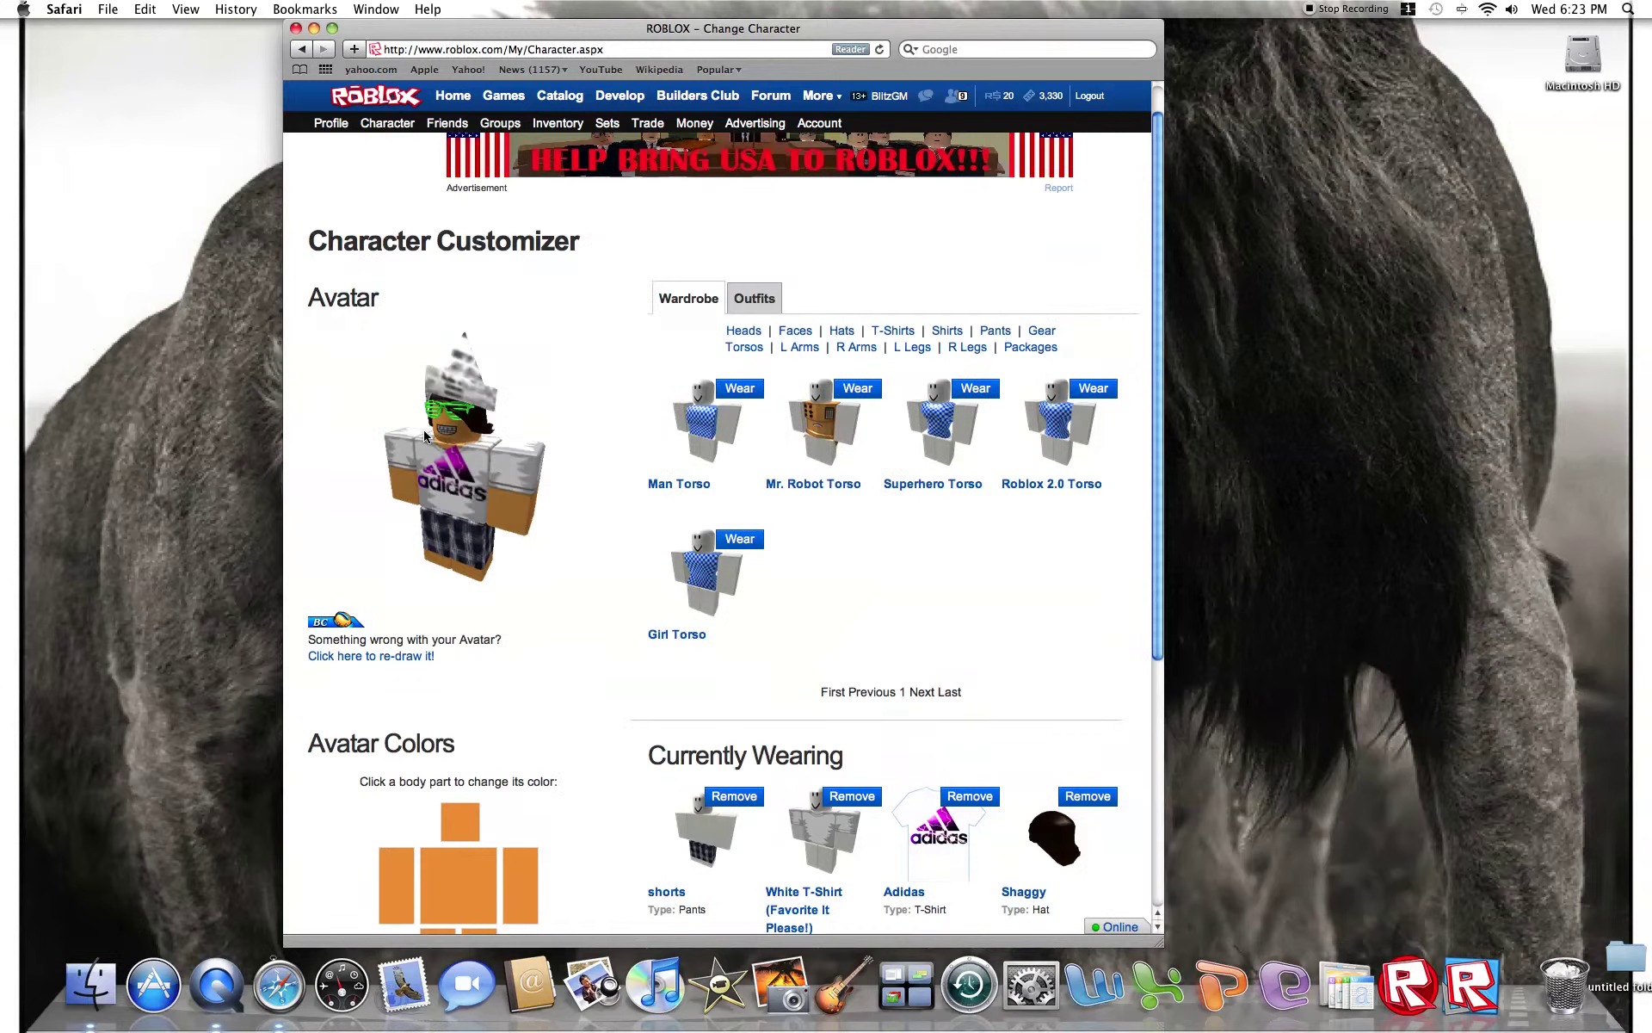
# Drag the avatar image around the page several times.
pyautogui.moveTo(428, 485)
pyautogui.mouseDown()
pyautogui.moveTo(340, 516)
pyautogui.moveTo(447, 703)
pyautogui.moveTo(456, 592)
pyautogui.moveTo(875, 541)
pyautogui.moveTo(847, 532)
pyautogui.mouseUp()
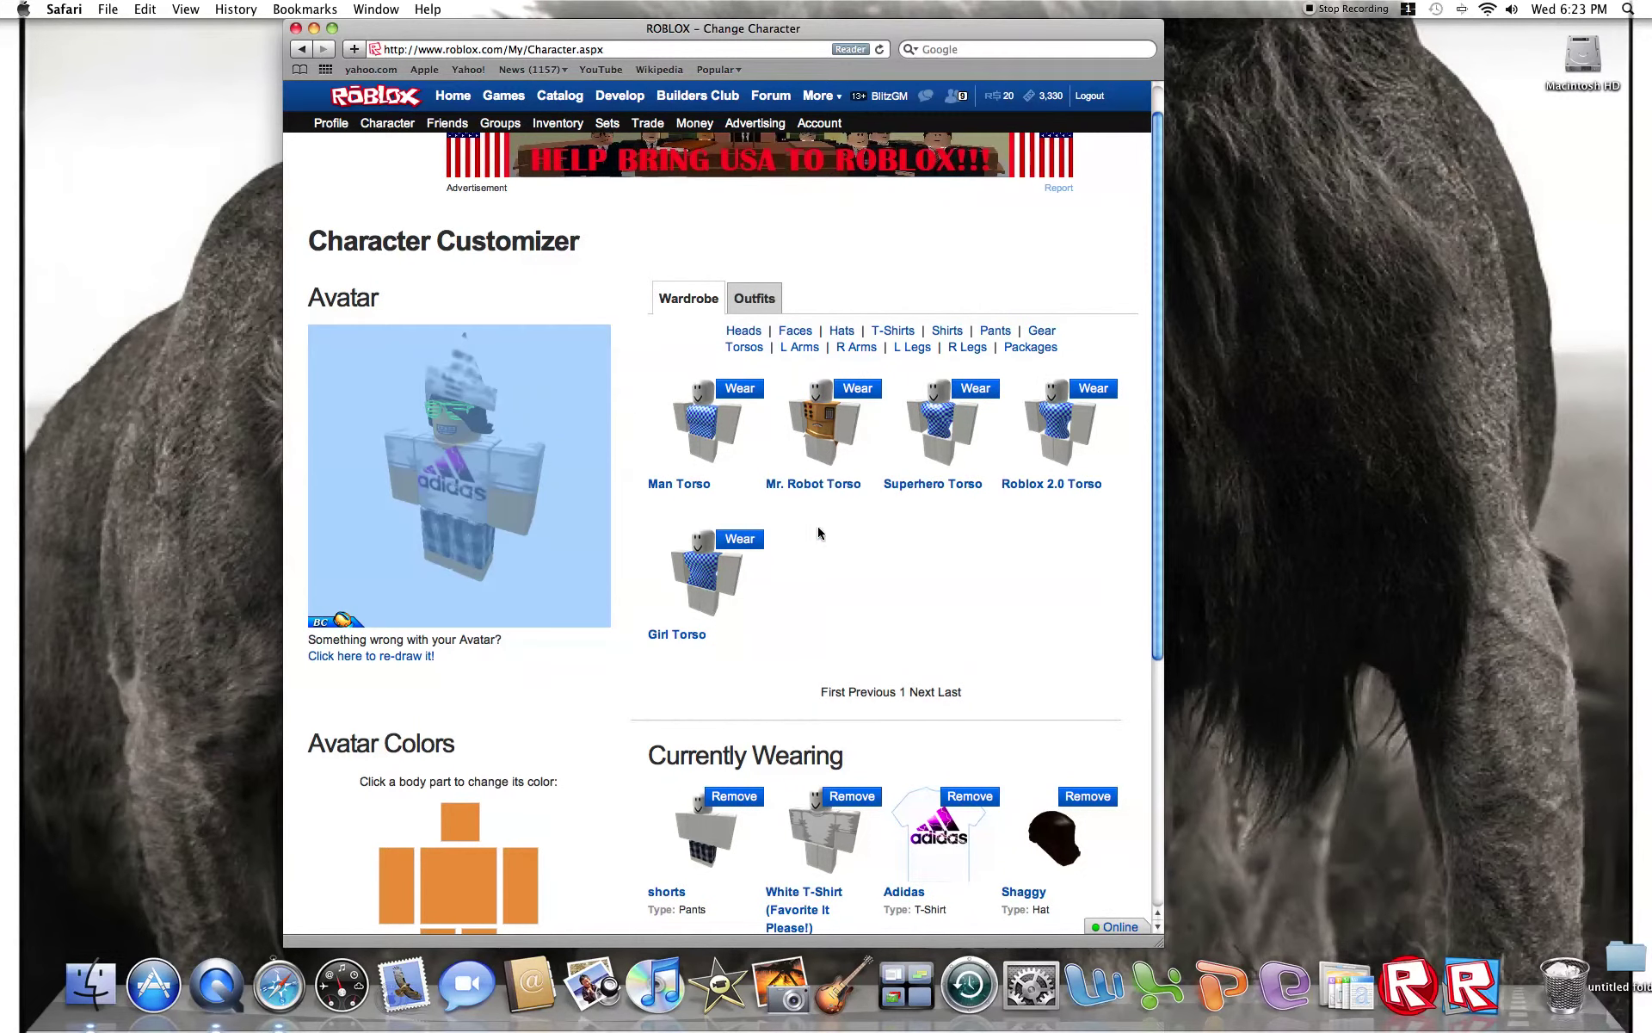
pyautogui.moveTo(534, 482)
pyautogui.mouseDown()
pyautogui.moveTo(627, 494)
pyautogui.moveTo(961, 635)
pyautogui.moveTo(790, 626)
pyautogui.moveTo(627, 482)
pyautogui.moveTo(1046, 645)
pyautogui.mouseUp()
pyautogui.moveTo(419, 574)
pyautogui.mouseDown()
pyautogui.moveTo(970, 579)
pyautogui.moveTo(955, 607)
pyautogui.mouseUp()
pyautogui.moveTo(465, 517)
pyautogui.mouseDown()
pyautogui.moveTo(896, 513)
pyautogui.moveTo(946, 461)
pyautogui.mouseUp()
pyautogui.moveTo(560, 405)
pyautogui.mouseDown()
pyautogui.moveTo(875, 505)
pyautogui.moveTo(800, 560)
pyautogui.mouseUp()
pyautogui.moveTo(604, 508); pyautogui.dragTo(989, 602)
pyautogui.moveTo(508, 490); pyautogui.dragTo(1050, 612)
pyautogui.moveTo(519, 527); pyautogui.dragTo(1040, 625)
pyautogui.moveTo(370, 527); pyautogui.dragTo(833, 518)
pyautogui.moveTo(362, 525)
pyautogui.mouseDown()
pyautogui.moveTo(889, 492)
pyautogui.moveTo(890, 322)
pyautogui.moveTo(586, 489)
pyautogui.moveTo(654, 456)
pyautogui.moveTo(549, 434)
pyautogui.moveTo(1054, 439)
pyautogui.moveTo(1052, 360)
pyautogui.moveTo(772, 367)
pyautogui.moveTo(514, 436)
pyautogui.moveTo(947, 443)
pyautogui.moveTo(965, 525)
pyautogui.moveTo(747, 691)
pyautogui.moveTo(838, 686)
pyautogui.moveTo(886, 575)
pyautogui.moveTo(954, 549)
pyautogui.moveTo(921, 559)
pyautogui.moveTo(964, 456)
pyautogui.moveTo(903, 492)
pyautogui.moveTo(891, 551)
pyautogui.moveTo(967, 473)
pyautogui.moveTo(916, 585)
pyautogui.moveTo(928, 641)
pyautogui.moveTo(816, 536)
pyautogui.moveTo(857, 593)
pyautogui.moveTo(1147, 119)
pyautogui.moveTo(309, 428)
pyautogui.moveTo(465, 491)
pyautogui.mouseUp()
pyautogui.click(618, 425)
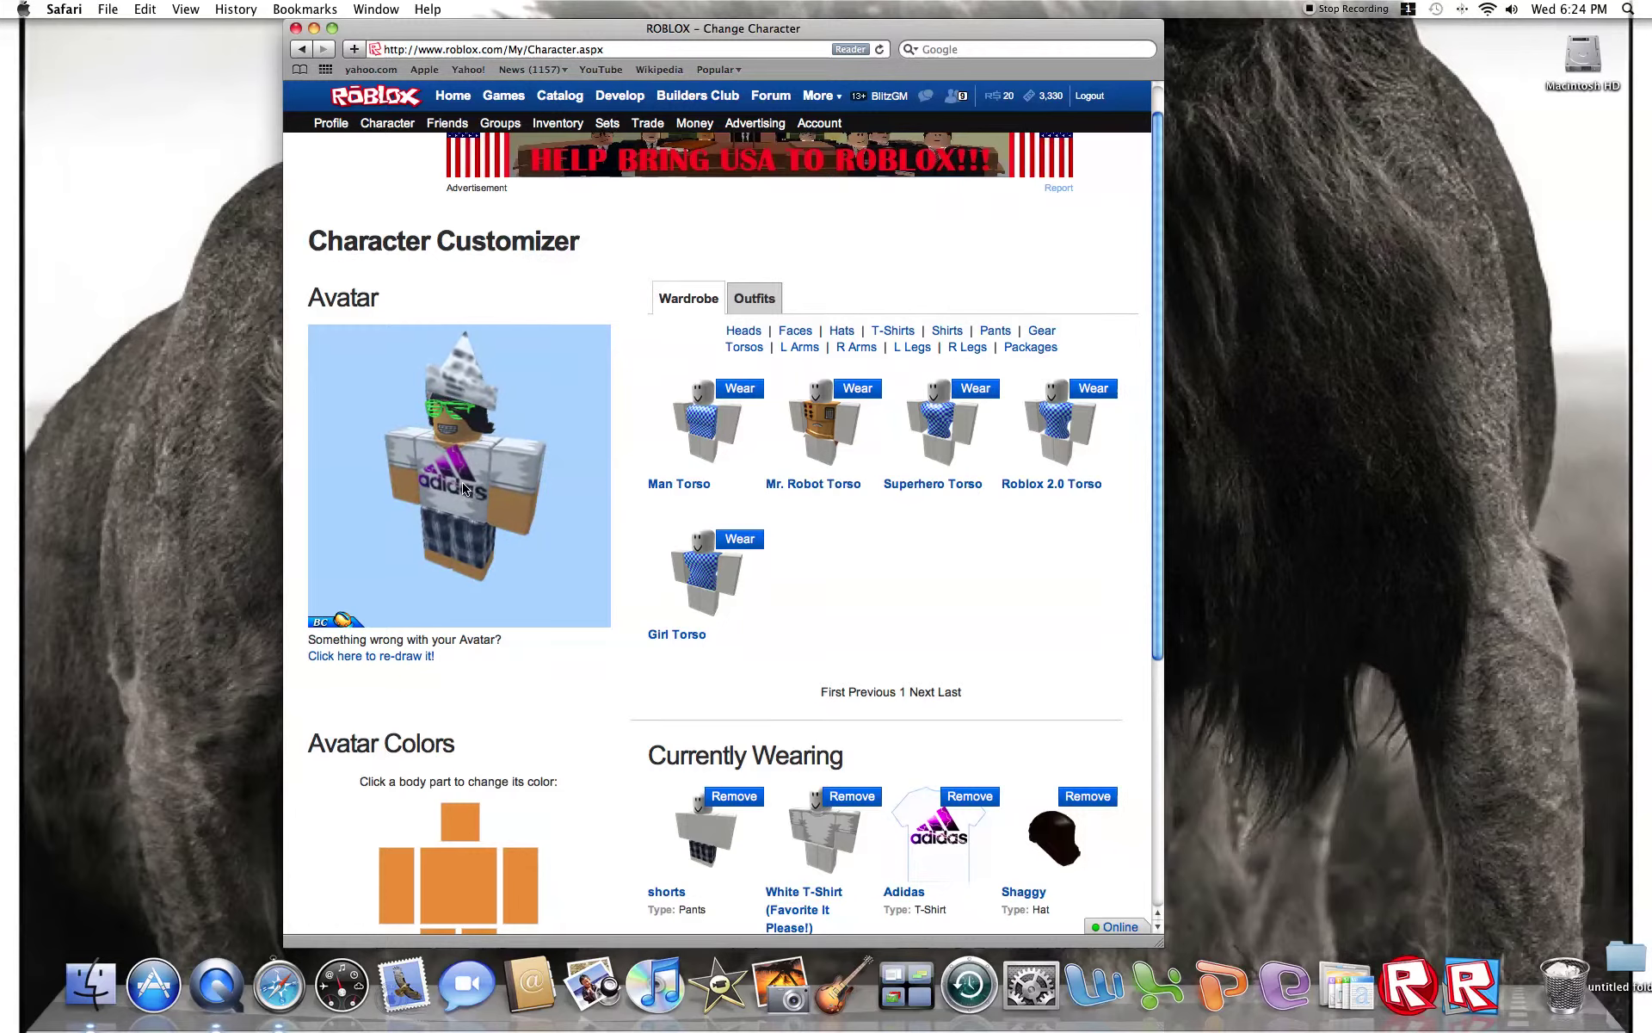
pyautogui.moveTo(463, 488)
pyautogui.mouseDown()
pyautogui.moveTo(641, 525)
pyautogui.moveTo(446, 491)
pyautogui.mouseUp()
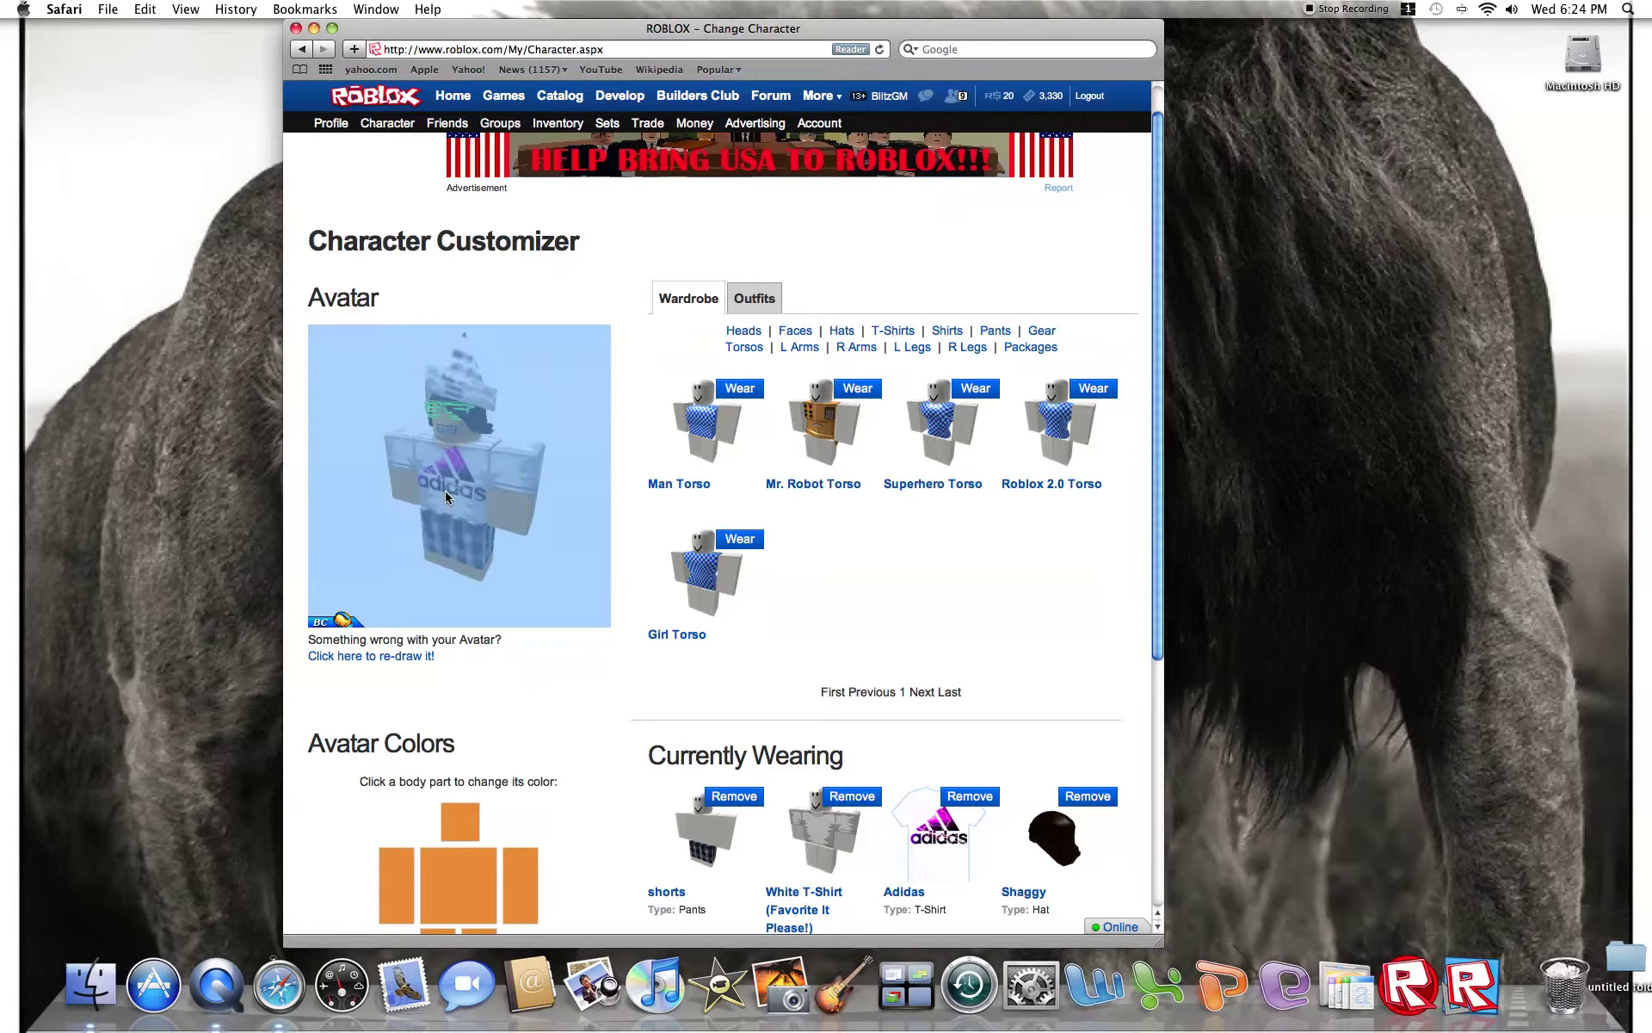
pyautogui.click(600, 700)
pyautogui.moveTo(607, 699)
pyautogui.mouseDown()
pyautogui.moveTo(361, 619)
pyautogui.moveTo(327, 358)
pyautogui.mouseUp()
pyautogui.moveTo(425, 404)
pyautogui.mouseDown()
pyautogui.moveTo(860, 620)
pyautogui.moveTo(985, 580)
pyautogui.moveTo(1239, 560)
pyautogui.moveTo(431, 418)
pyautogui.mouseUp()
pyautogui.moveTo(495, 481)
pyautogui.mouseDown()
pyautogui.moveTo(852, 517)
pyautogui.moveTo(955, 331)
pyautogui.moveTo(939, 430)
pyautogui.moveTo(539, 520)
pyautogui.moveTo(418, 365)
pyautogui.moveTo(434, 386)
pyautogui.moveTo(419, 404)
pyautogui.mouseUp()
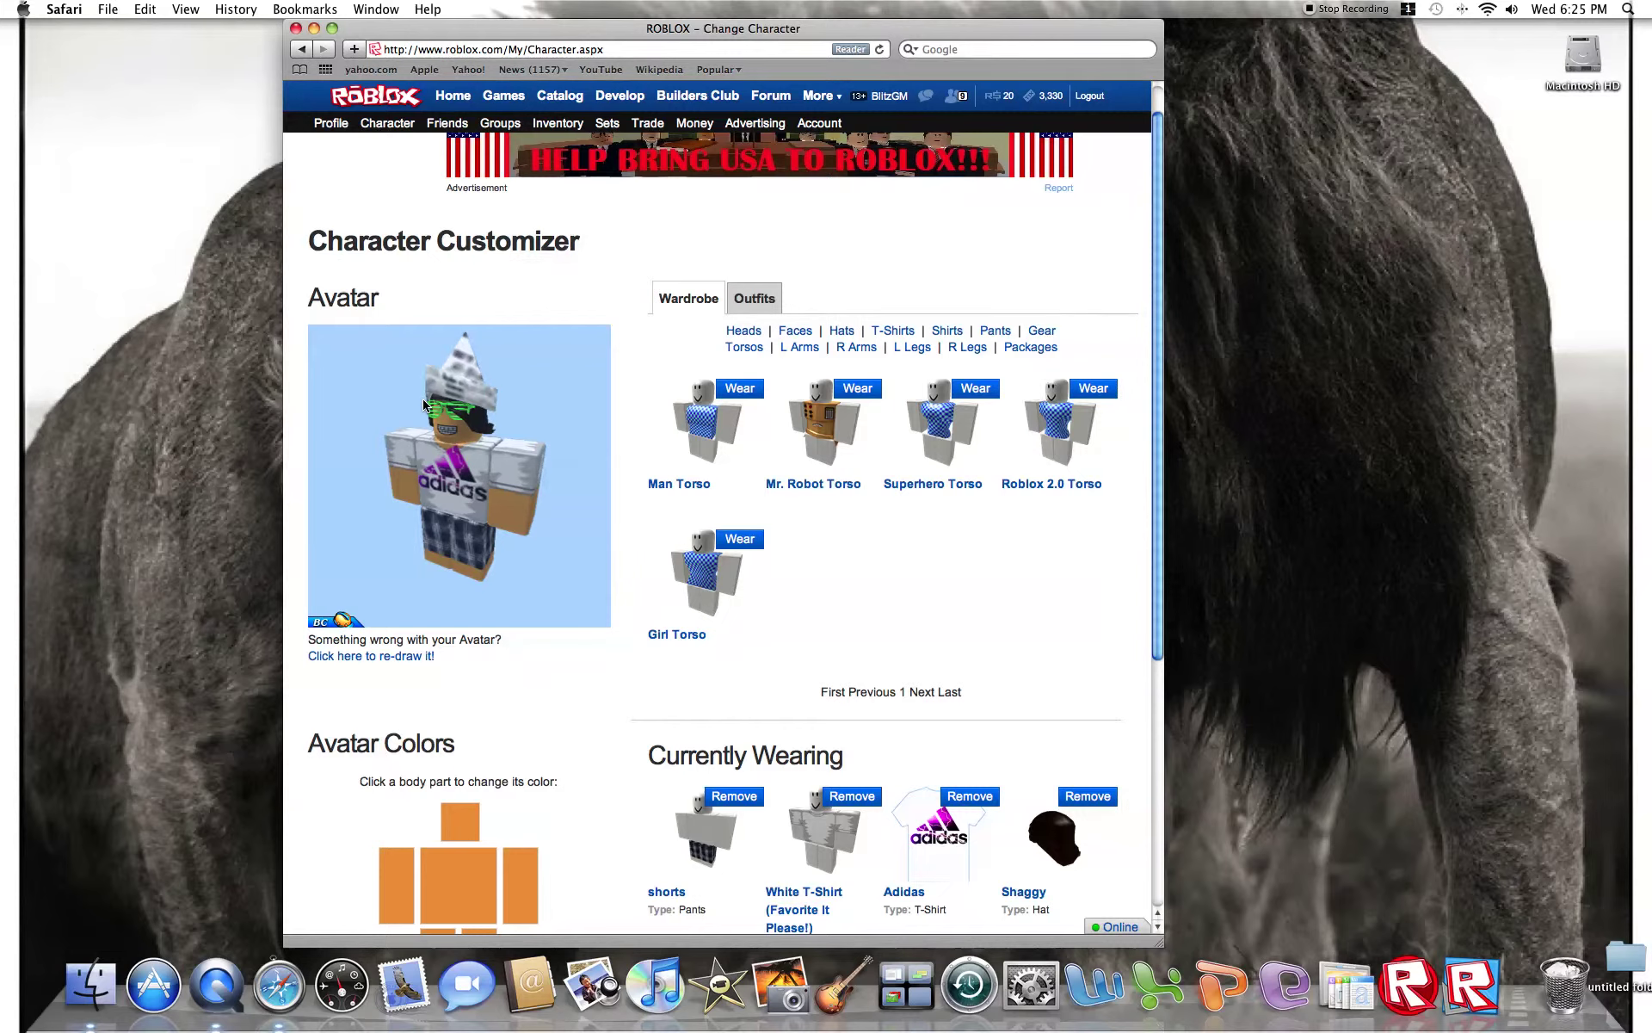
pyautogui.moveTo(423, 403); pyautogui.dragTo(423, 406)
pyautogui.click(823, 690)
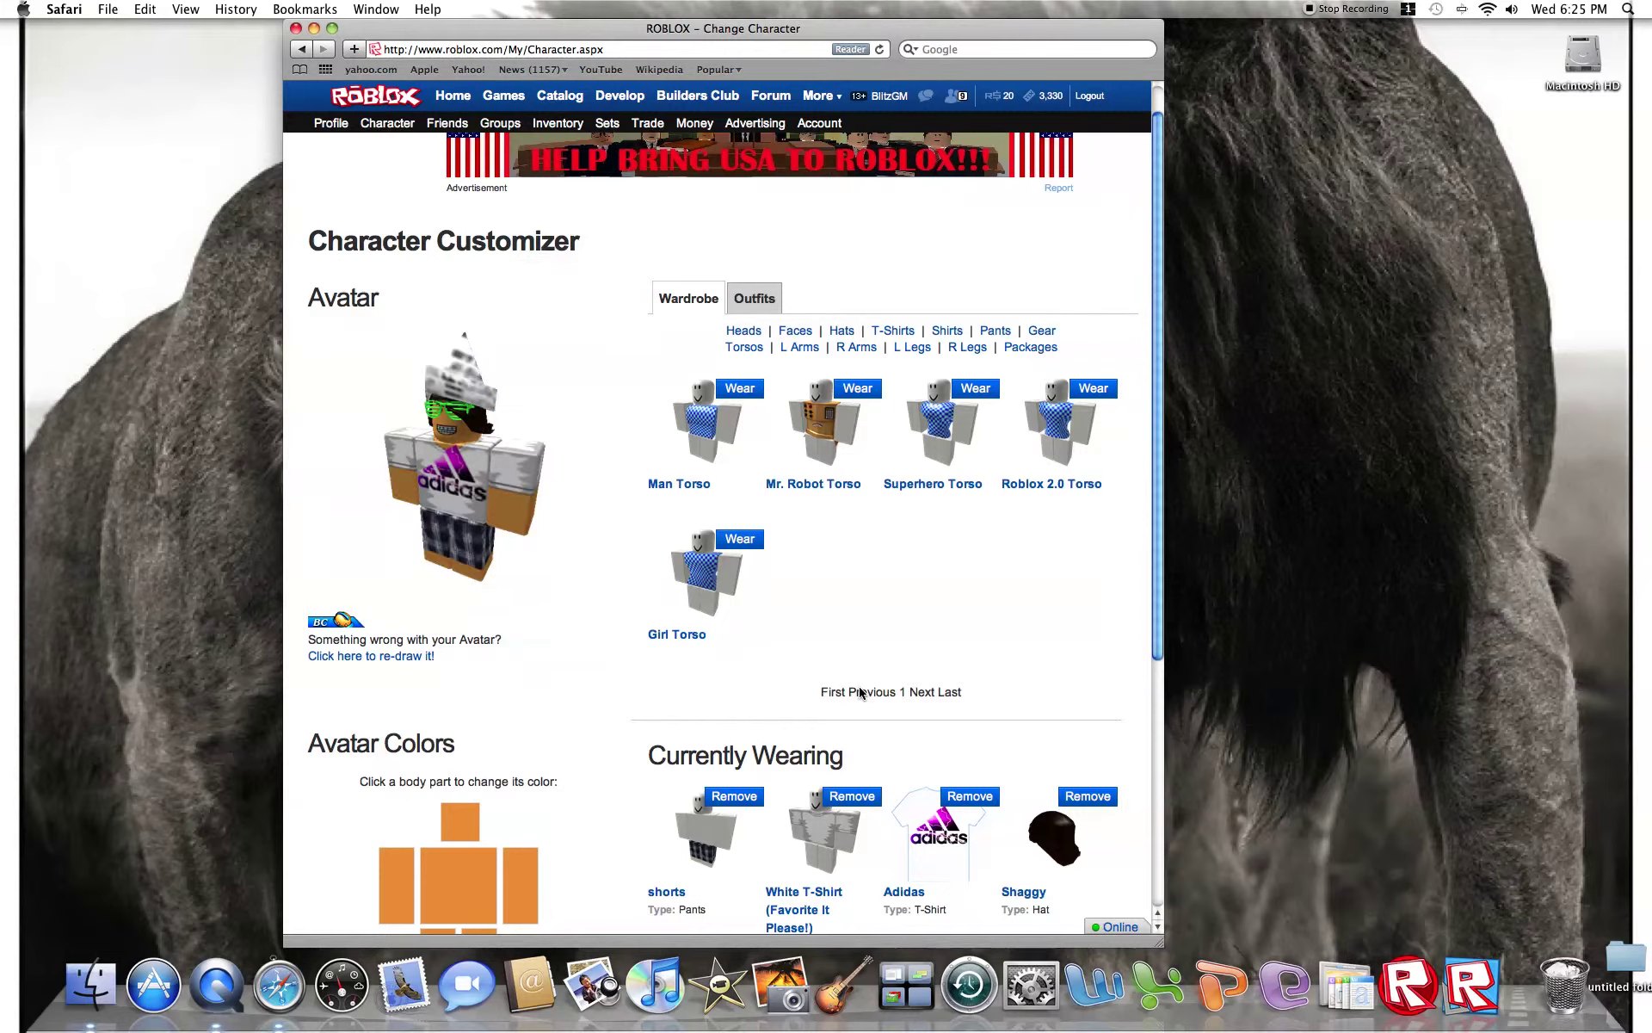
pyautogui.moveTo(512, 410)
pyautogui.mouseDown()
pyautogui.moveTo(702, 480)
pyautogui.moveTo(1025, 450)
pyautogui.moveTo(927, 168)
pyautogui.moveTo(1020, 525)
pyautogui.moveTo(960, 530)
pyautogui.moveTo(1012, 589)
pyautogui.moveTo(949, 452)
pyautogui.moveTo(967, 600)
pyautogui.moveTo(1030, 586)
pyautogui.moveTo(858, 620)
pyautogui.moveTo(984, 482)
pyautogui.moveTo(672, 387)
pyautogui.moveTo(473, 589)
pyautogui.moveTo(548, 433)
pyautogui.moveTo(975, 479)
pyautogui.mouseUp()
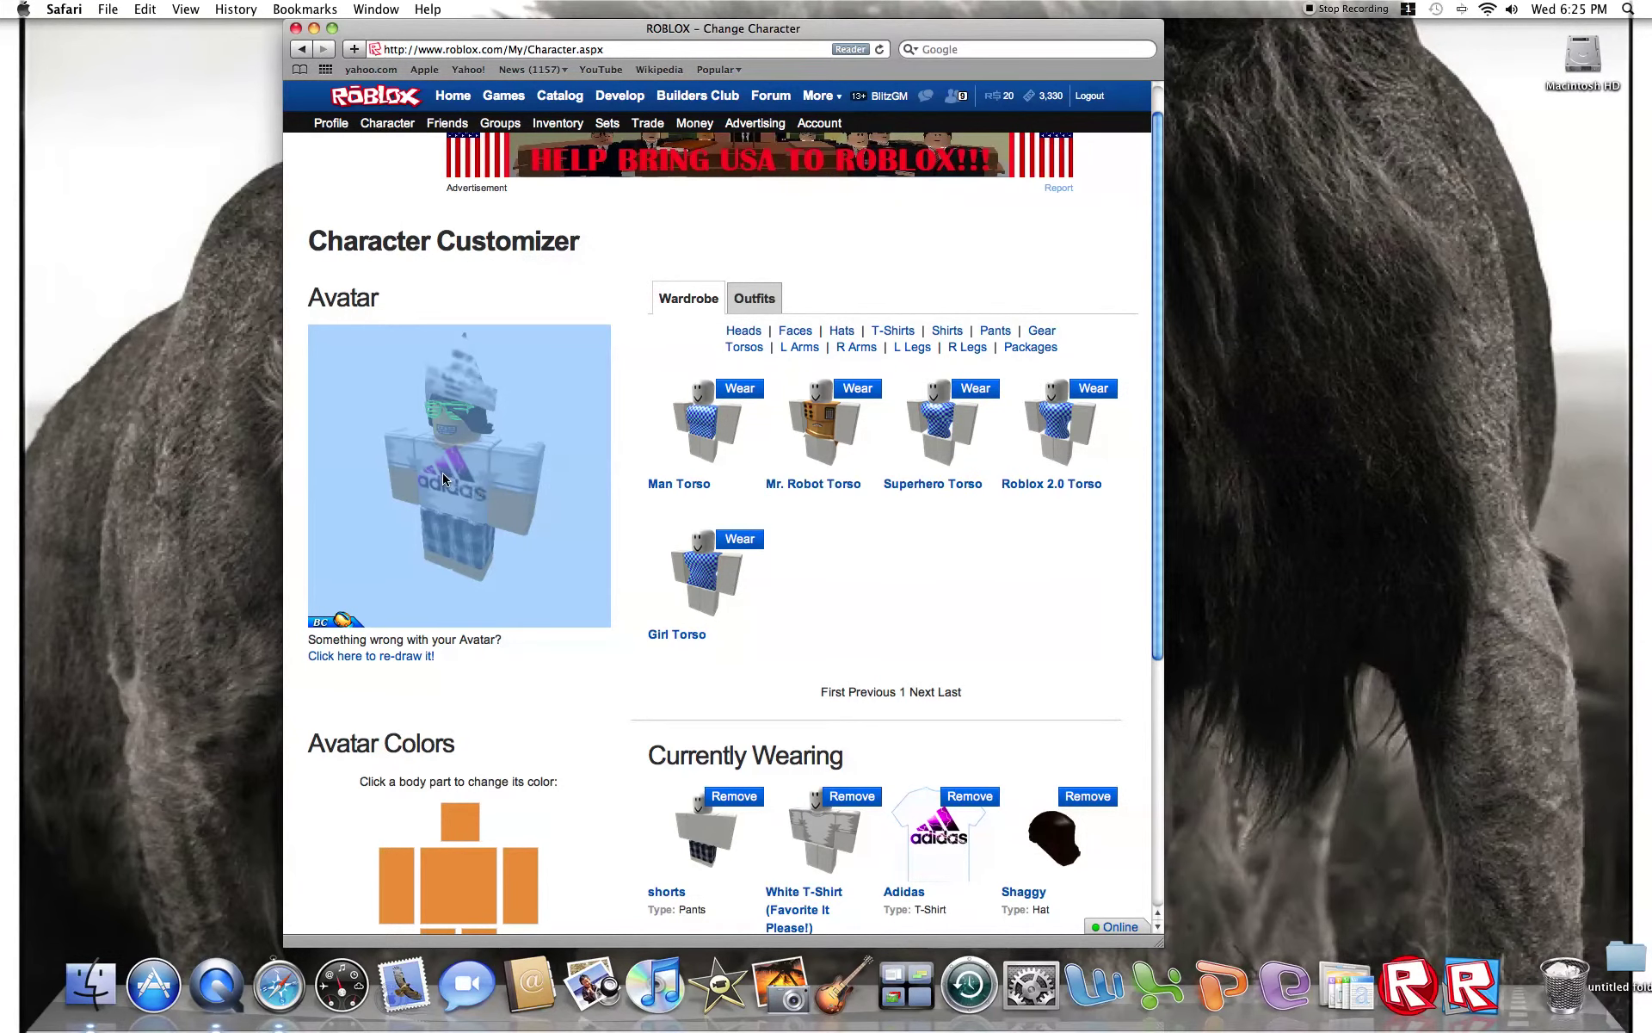
pyautogui.moveTo(447, 476)
pyautogui.mouseDown()
pyautogui.moveTo(848, 567)
pyautogui.moveTo(767, 269)
pyautogui.moveTo(904, 593)
pyautogui.moveTo(513, 599)
pyautogui.moveTo(667, 456)
pyautogui.moveTo(698, 474)
pyautogui.moveTo(352, 500)
pyautogui.moveTo(631, 612)
pyautogui.moveTo(636, 487)
pyautogui.mouseUp()
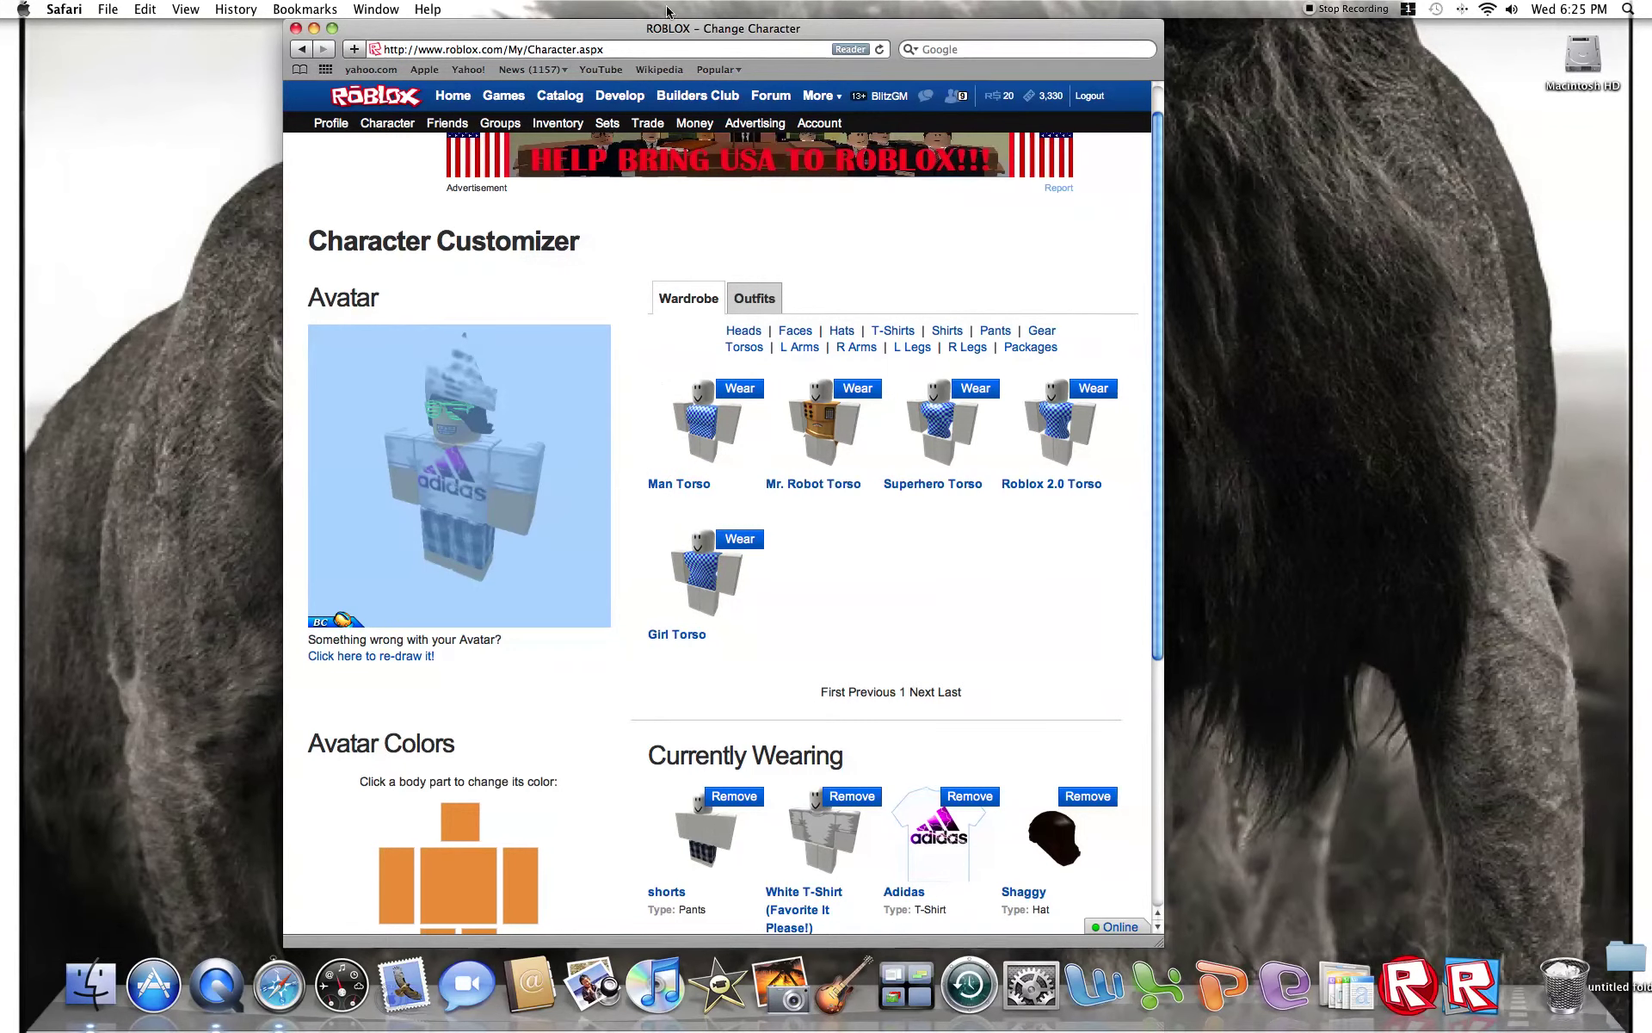
# View the Buy Robux page, highlighting the 2750 ROBUX $24.95 line, then return to Character.
pyautogui.click(560, 98)
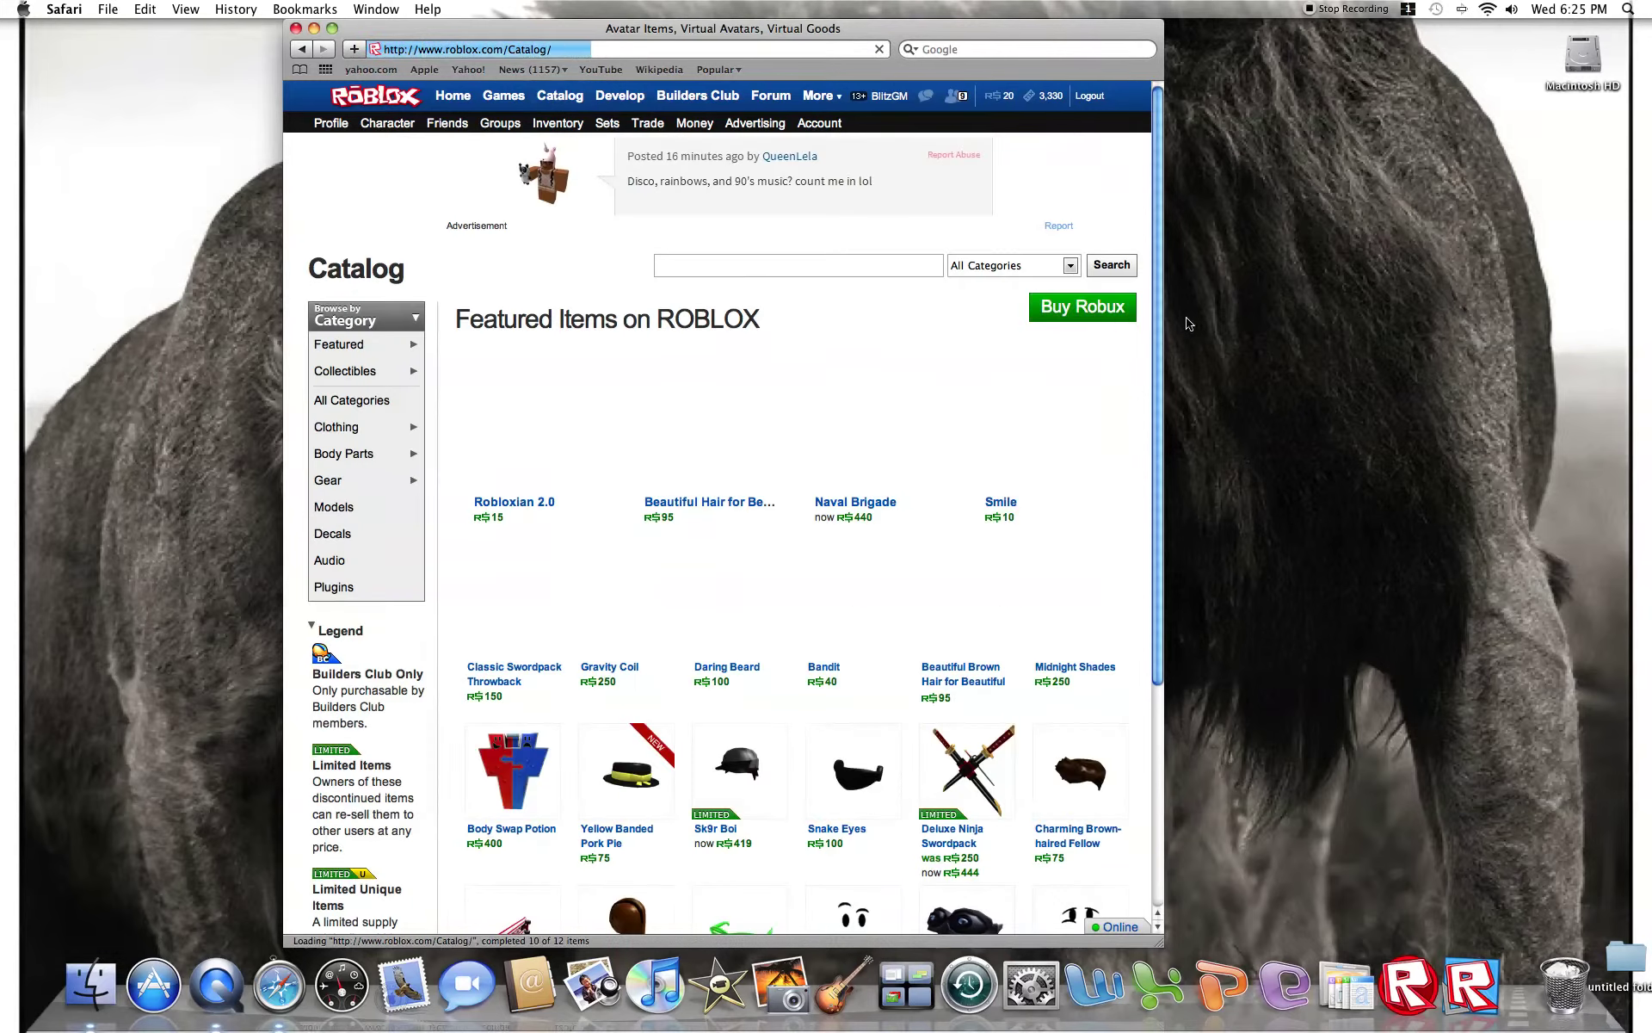
pyautogui.click(1093, 317)
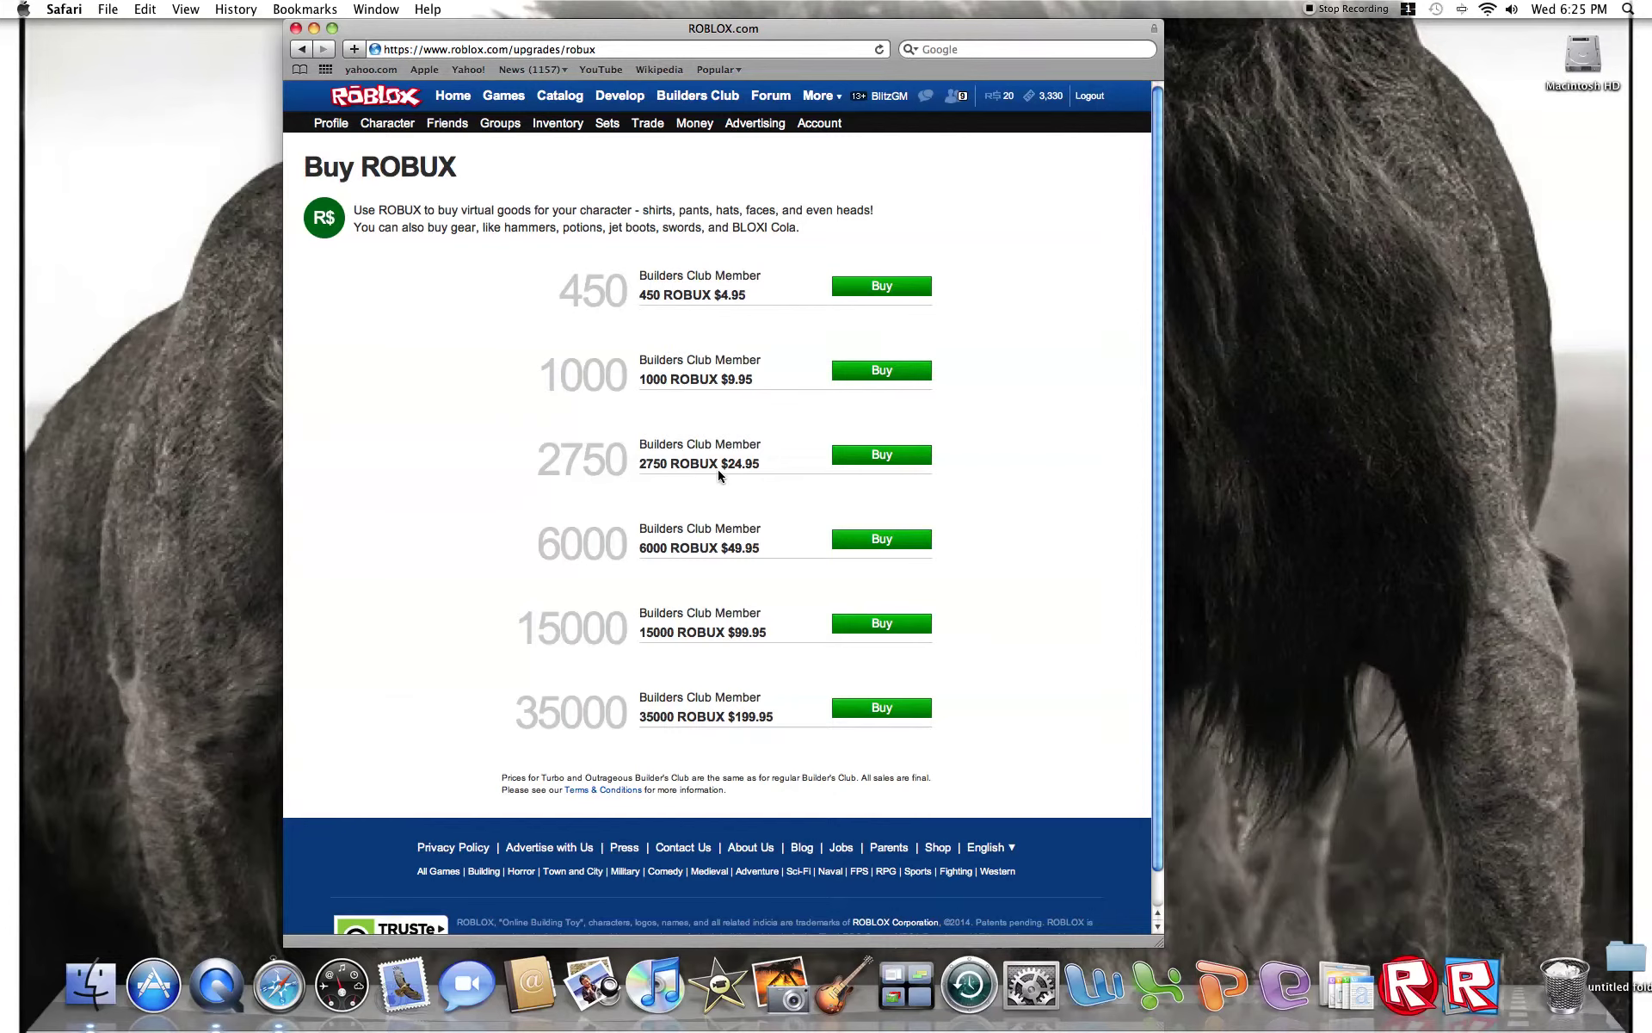
pyautogui.moveTo(966, 461)
pyautogui.mouseDown()
pyautogui.moveTo(568, 542)
pyautogui.moveTo(592, 427)
pyautogui.mouseUp()
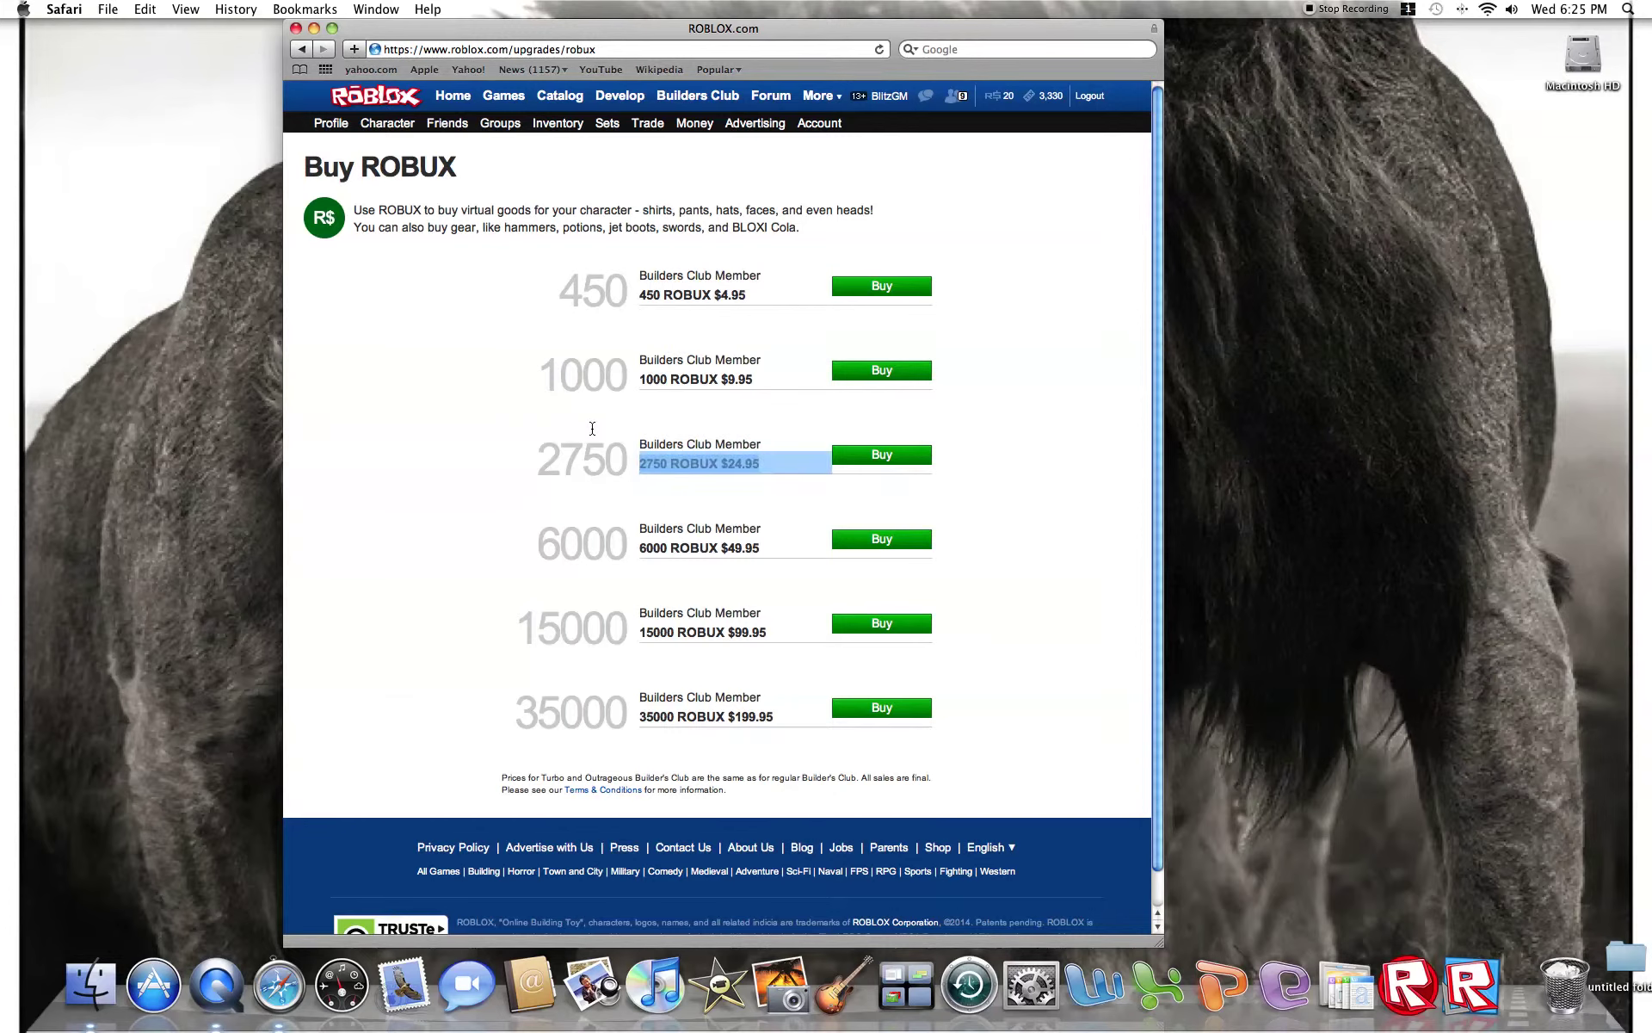
pyautogui.click(512, 454)
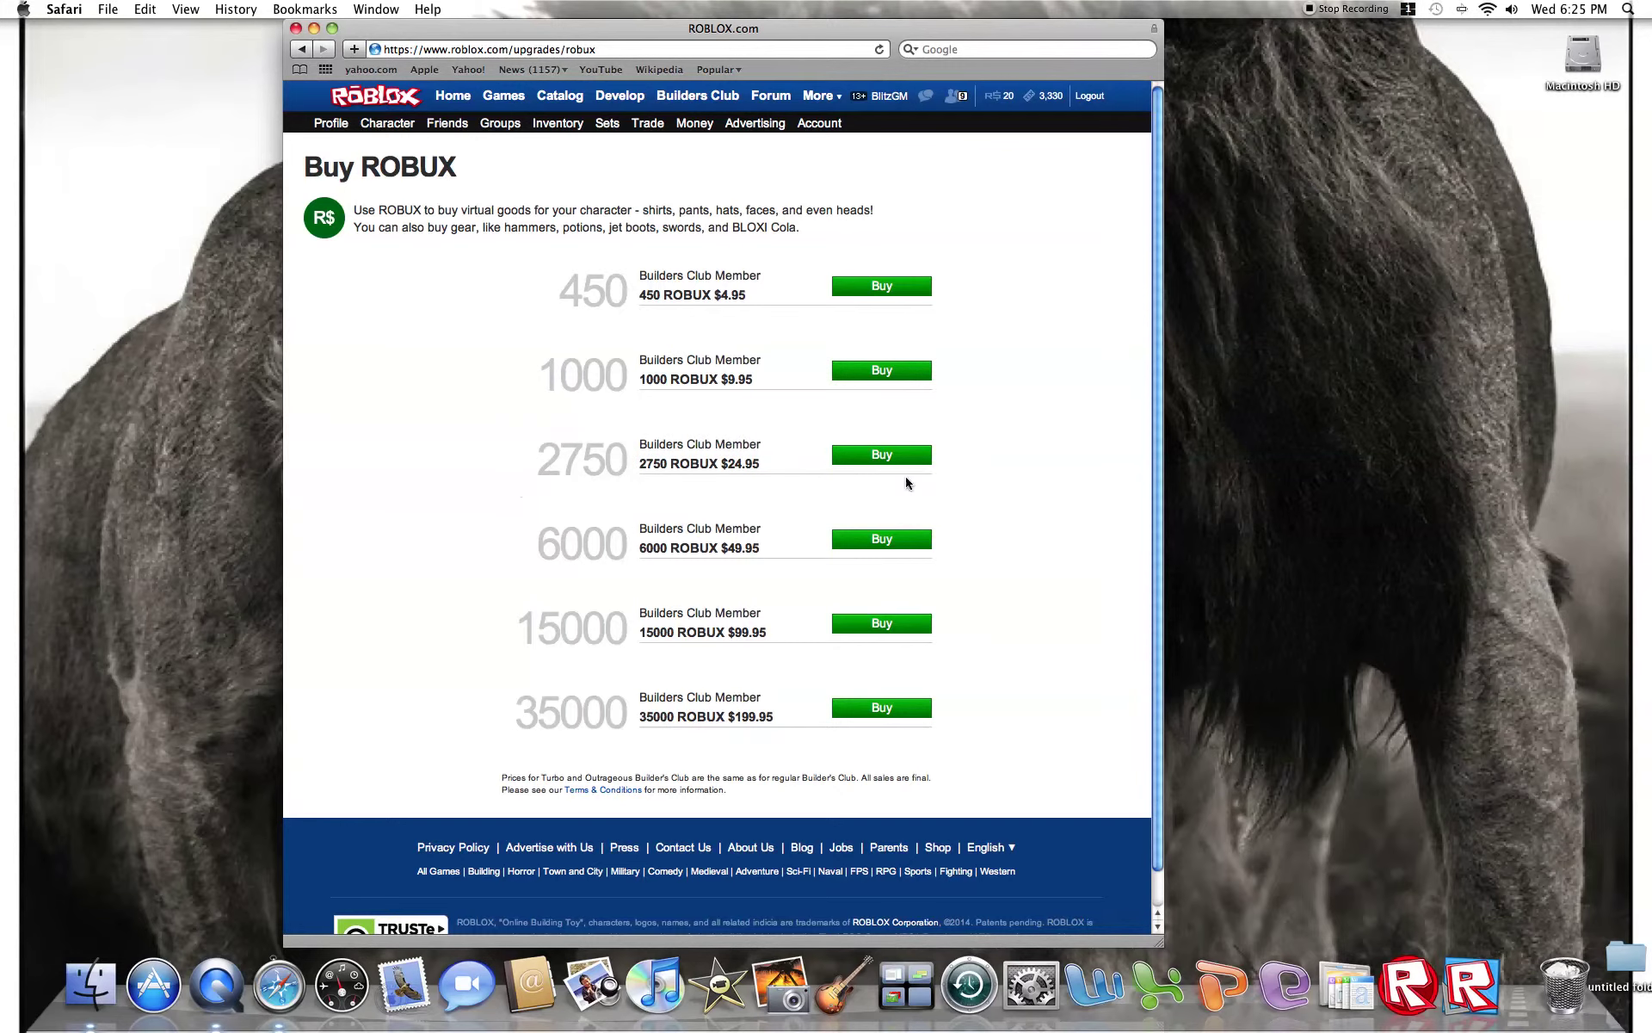
pyautogui.click(362, 122)
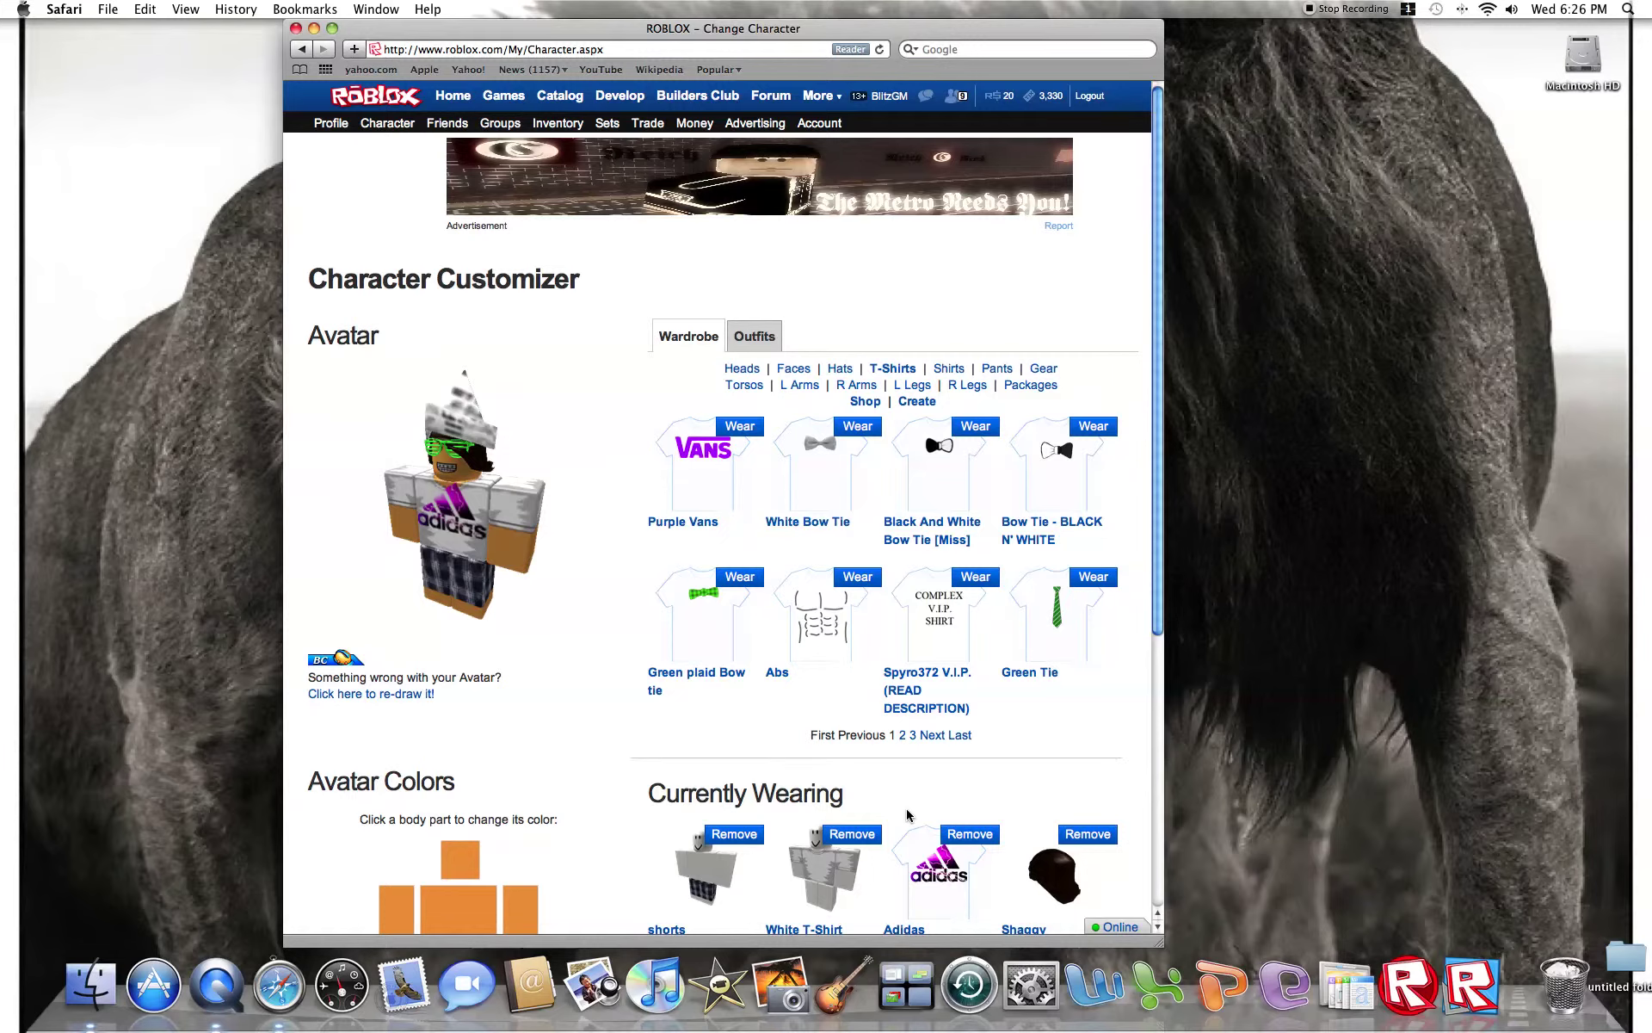
# List owned hats (Canadian Beanie, Knight Helmet, Astronaut Helmet), then leave for the Games section.
pyautogui.click(849, 370)
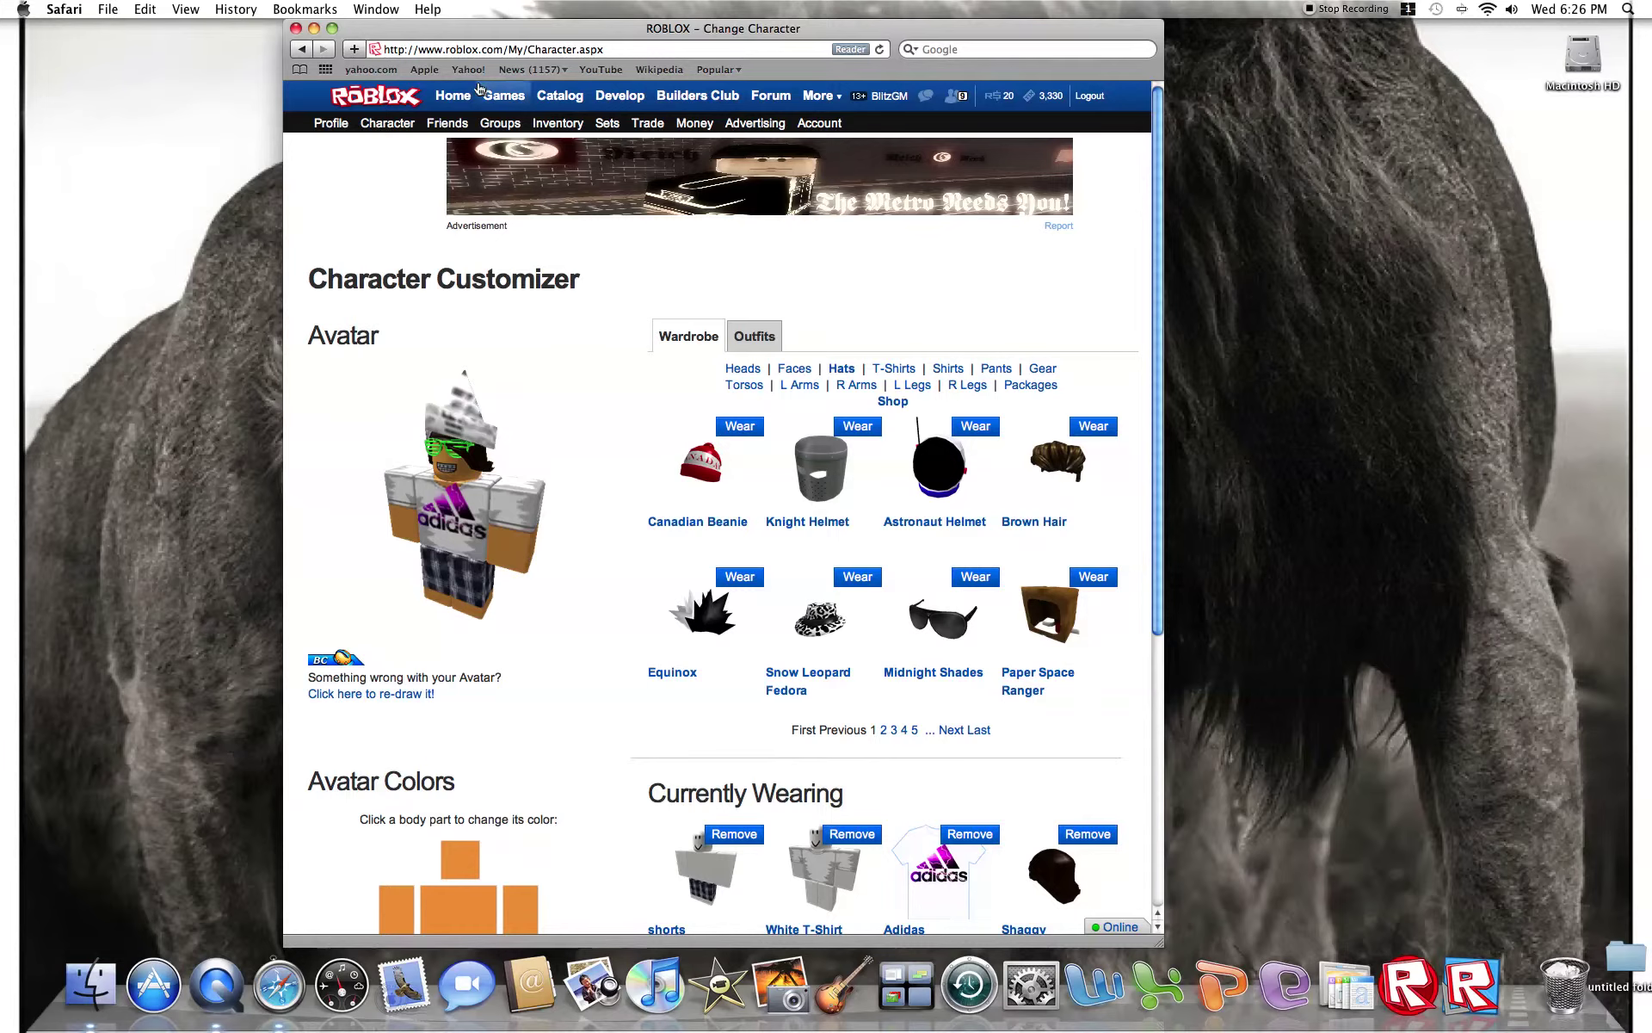
pyautogui.click(504, 96)
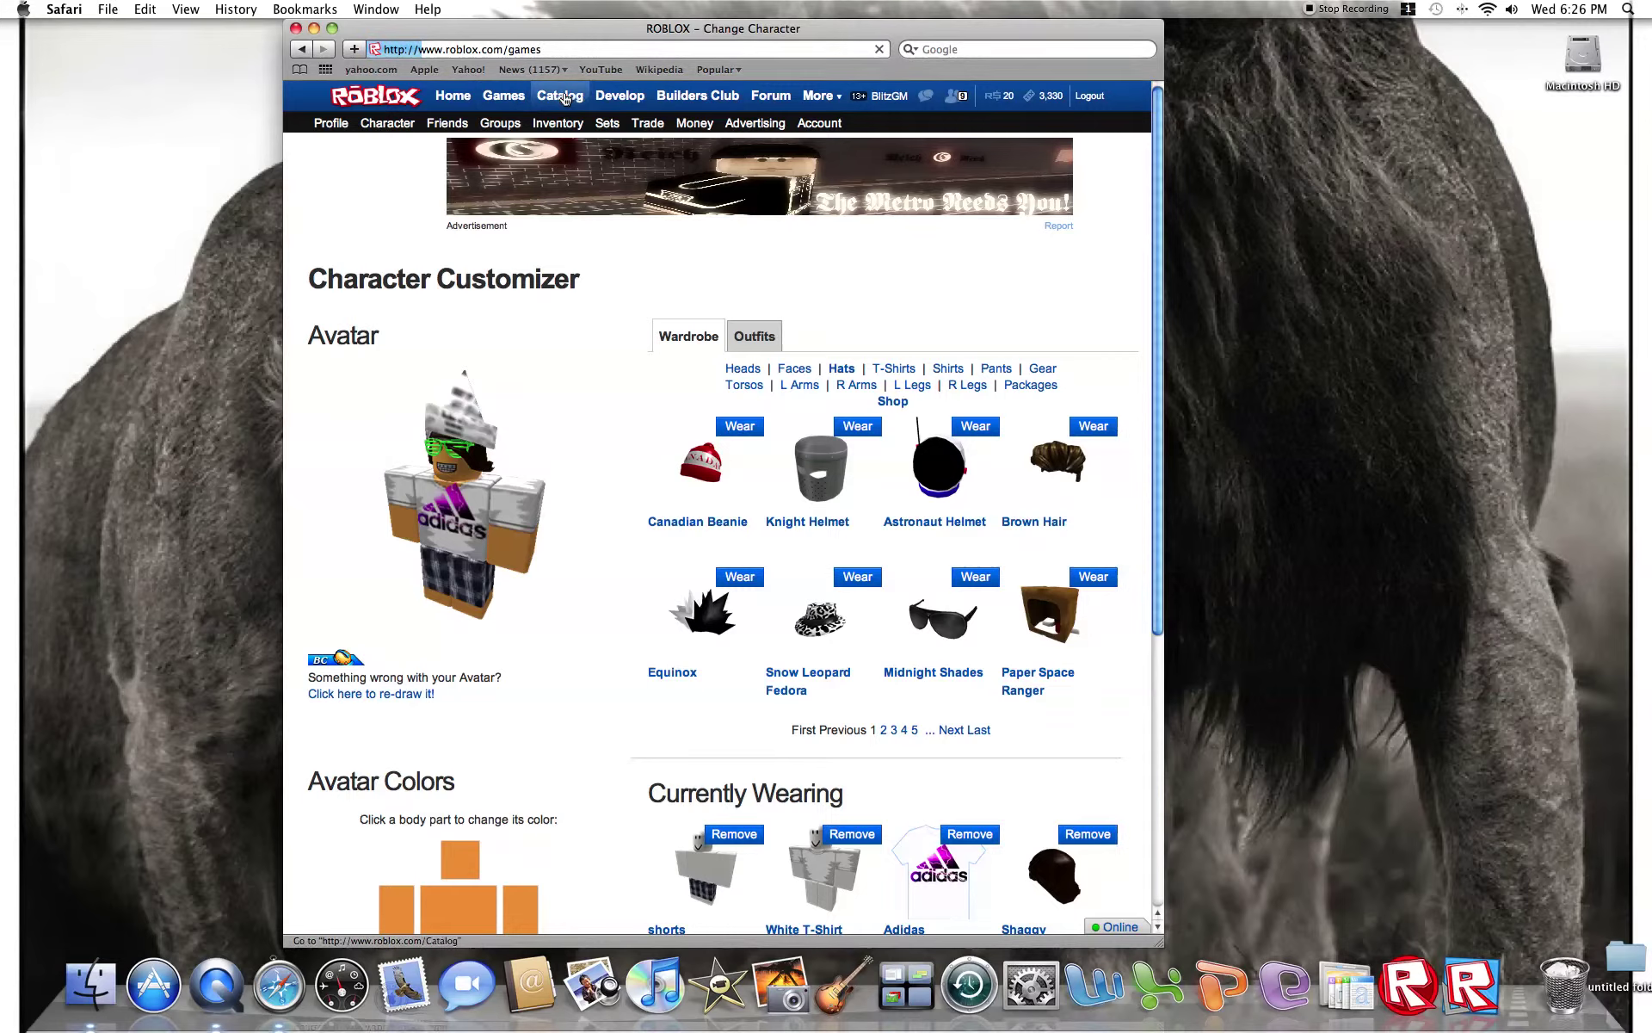
# On the Buy ROBUX page, inspect the 35000 ROBUX $199.95 pack and its Buy link options.
pyautogui.click(1065, 306)
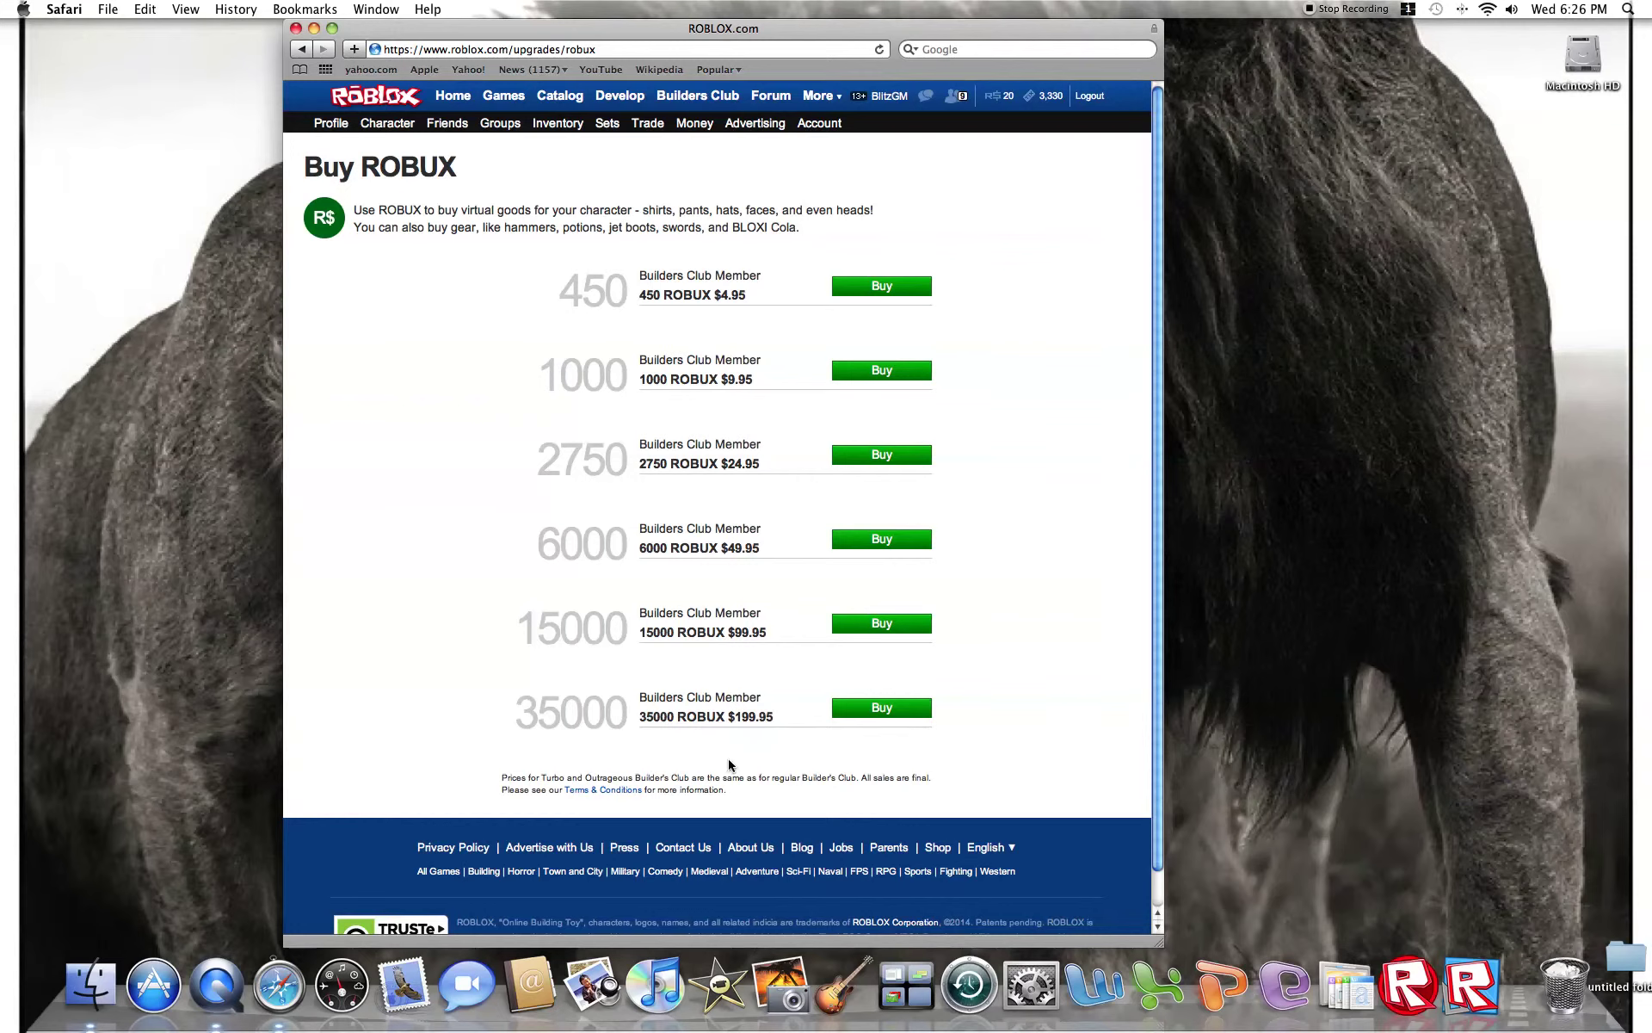
pyautogui.moveTo(510, 714)
pyautogui.mouseDown()
pyautogui.moveTo(758, 716)
pyautogui.moveTo(533, 714)
pyautogui.mouseUp()
pyautogui.click(763, 757)
pyautogui.moveTo(457, 676)
pyautogui.mouseDown()
pyautogui.moveTo(413, 379)
pyautogui.moveTo(458, 751)
pyautogui.mouseUp()
pyautogui.click(457, 750)
pyautogui.rightClick(901, 710)
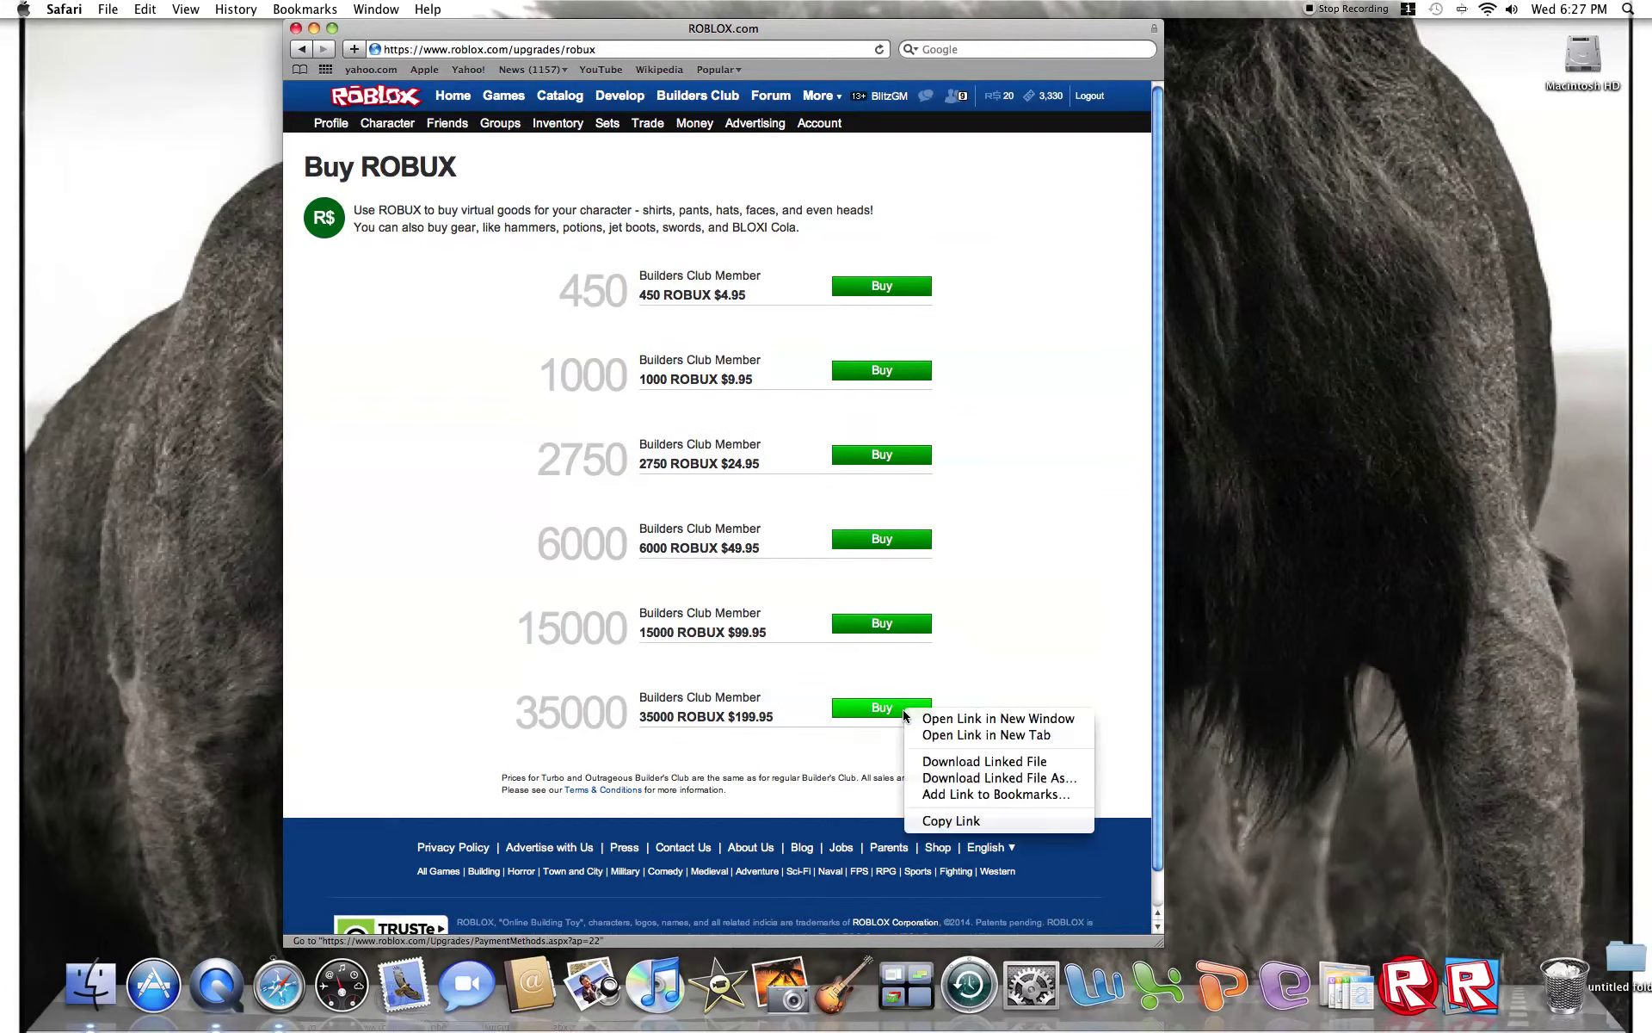
pyautogui.click(745, 716)
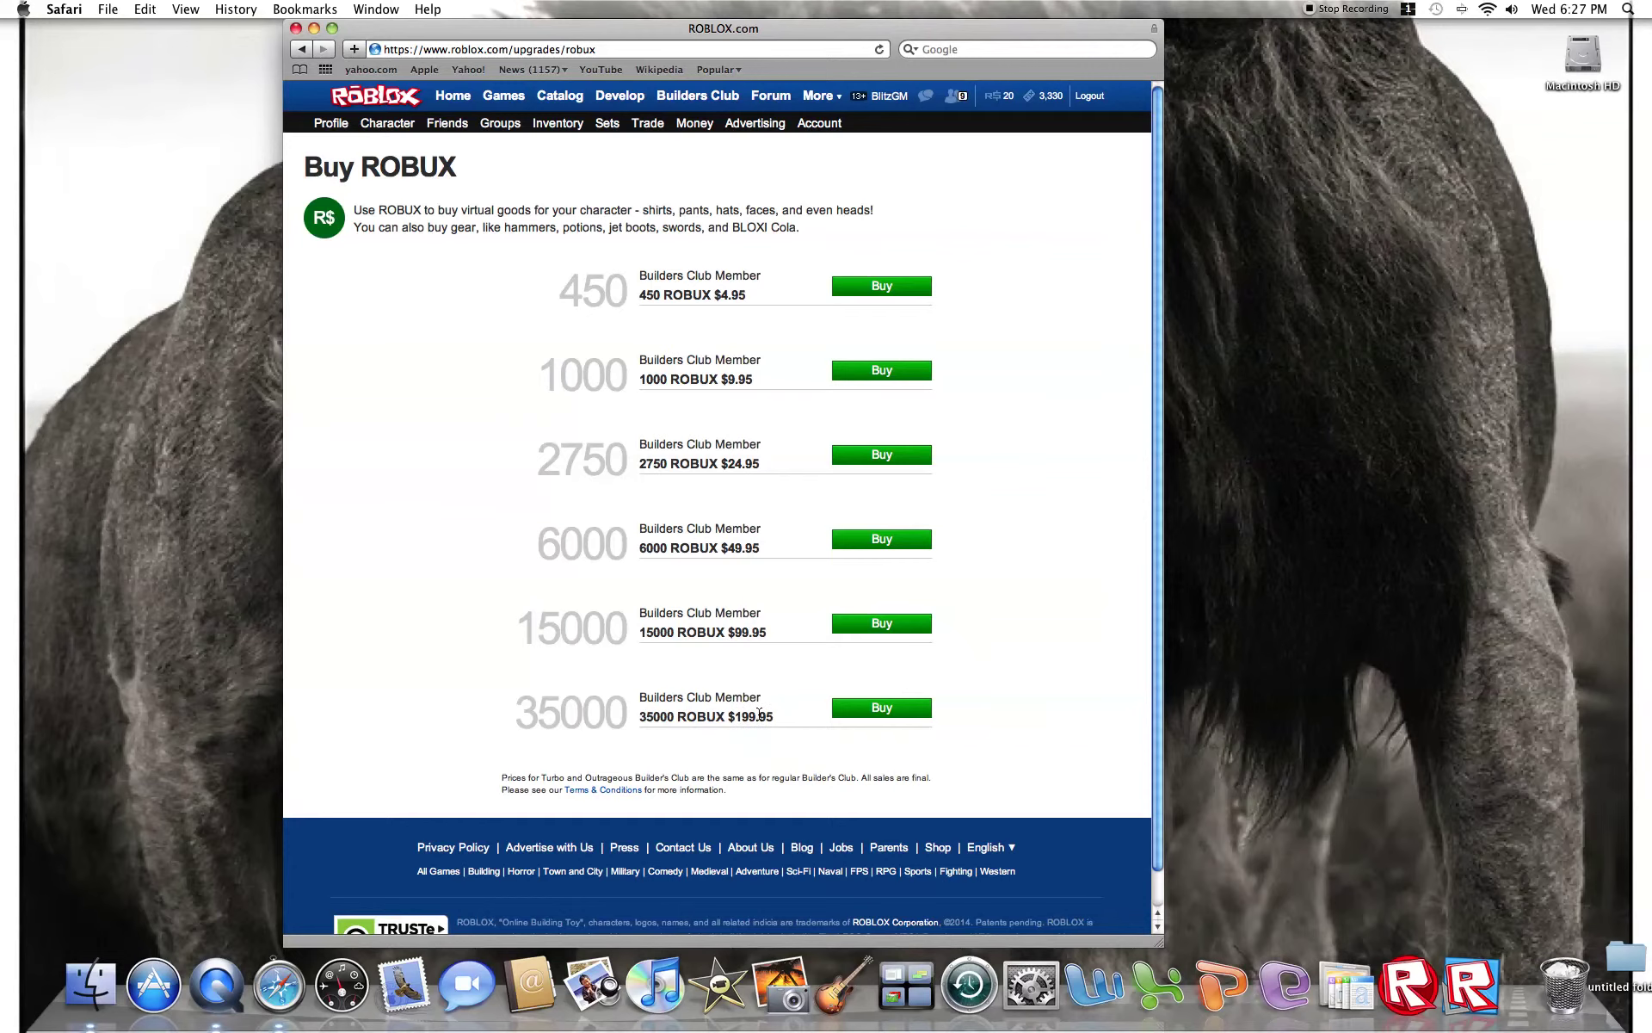
# Return to the Character page and drag the avatar image off-screen onto an empty desktop Space.
pyautogui.click(412, 123)
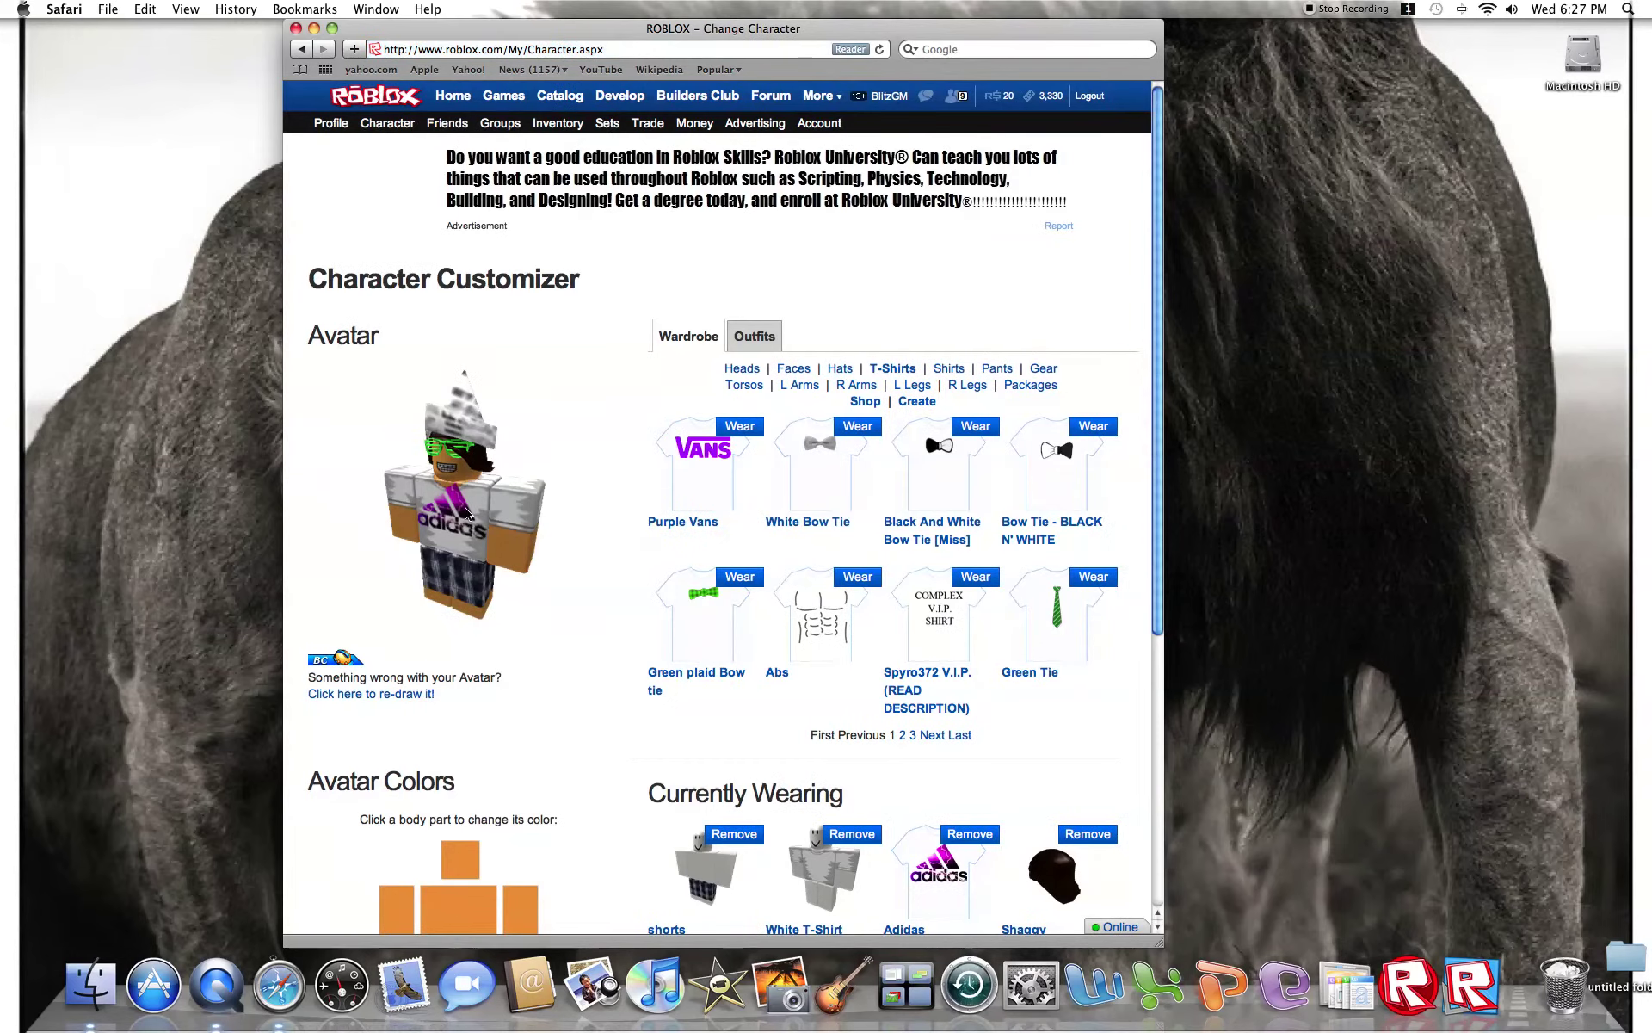
pyautogui.moveTo(455, 502)
pyautogui.mouseDown()
pyautogui.moveTo(875, 507)
pyautogui.moveTo(963, 678)
pyautogui.moveTo(577, 572)
pyautogui.moveTo(456, 503)
pyautogui.moveTo(455, 521)
pyautogui.moveTo(489, 517)
pyautogui.moveTo(573, 563)
pyautogui.moveTo(547, 544)
pyautogui.moveTo(534, 554)
pyautogui.mouseUp()
pyautogui.moveTo(571, 380)
pyautogui.mouseDown()
pyautogui.moveTo(960, 496)
pyautogui.moveTo(696, 644)
pyautogui.moveTo(949, 683)
pyautogui.moveTo(904, 414)
pyautogui.moveTo(762, 373)
pyautogui.moveTo(801, 787)
pyautogui.moveTo(805, 624)
pyautogui.moveTo(577, 718)
pyautogui.moveTo(593, 504)
pyautogui.moveTo(465, 525)
pyautogui.moveTo(639, 618)
pyautogui.moveTo(471, 491)
pyautogui.moveTo(756, 469)
pyautogui.mouseUp()
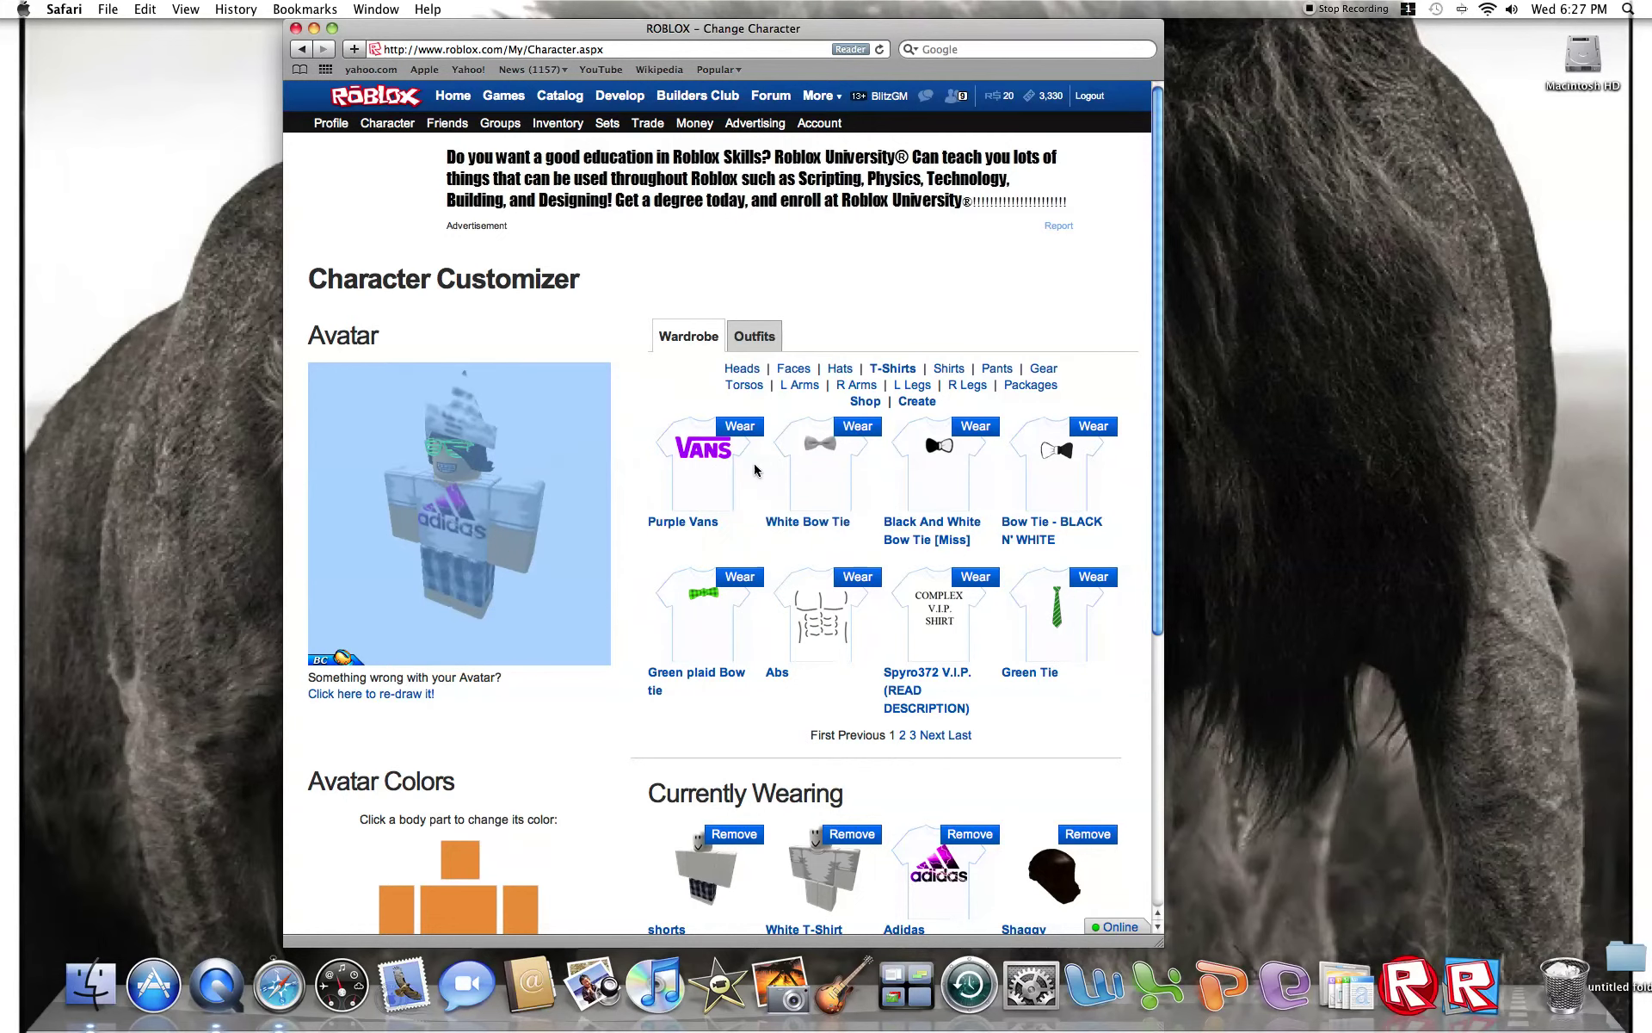
pyautogui.moveTo(511, 494)
pyautogui.mouseDown()
pyautogui.moveTo(921, 458)
pyautogui.moveTo(1055, 465)
pyautogui.moveTo(730, 463)
pyautogui.mouseUp()
pyautogui.moveTo(449, 502)
pyautogui.mouseDown()
pyautogui.moveTo(998, 489)
pyautogui.moveTo(1032, 618)
pyautogui.moveTo(659, 602)
pyautogui.moveTo(586, 516)
pyautogui.moveTo(489, 529)
pyautogui.moveTo(947, 439)
pyautogui.mouseUp()
pyautogui.moveTo(529, 516)
pyautogui.mouseDown()
pyautogui.moveTo(1498, 597)
pyautogui.moveTo(1639, 1008)
pyautogui.mouseUp()
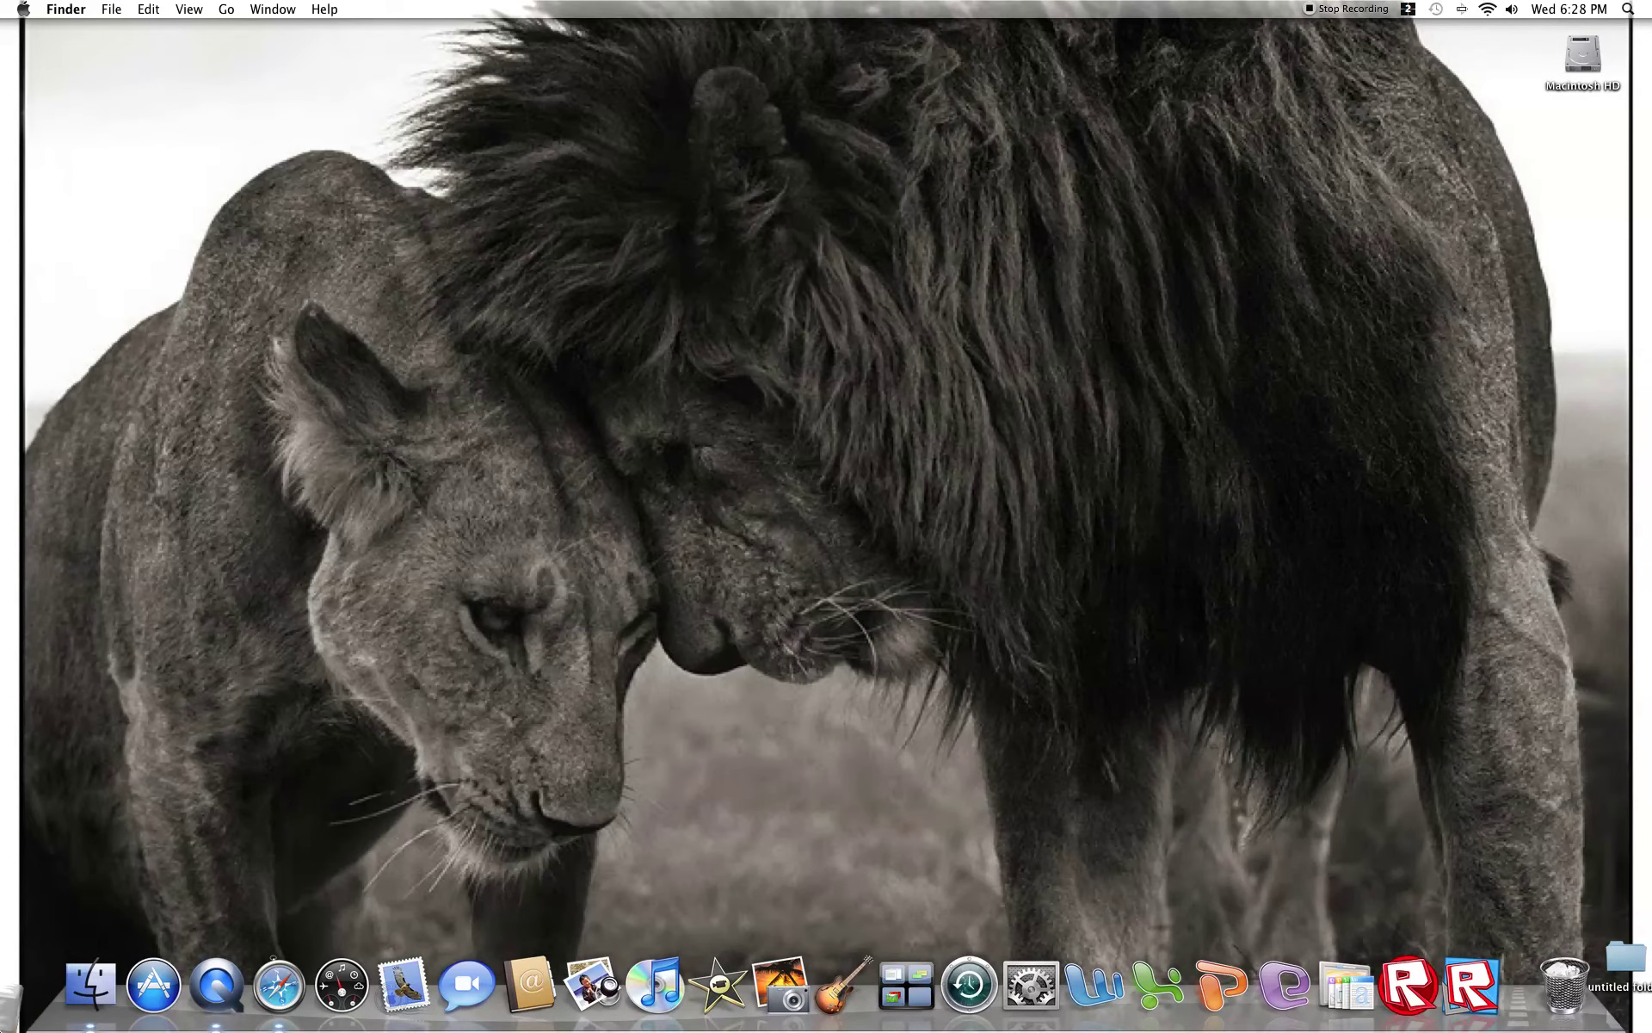
# Switch back to the Safari Space showing the Character page via the Spaces overview.
pyautogui.moveTo(13, 1006)
pyautogui.mouseDown()
pyautogui.moveTo(13, 689)
pyautogui.moveTo(362, 453)
pyautogui.moveTo(884, 840)
pyautogui.moveTo(990, 1028)
pyautogui.moveTo(946, 1020)
pyautogui.moveTo(882, 968)
pyautogui.mouseUp()
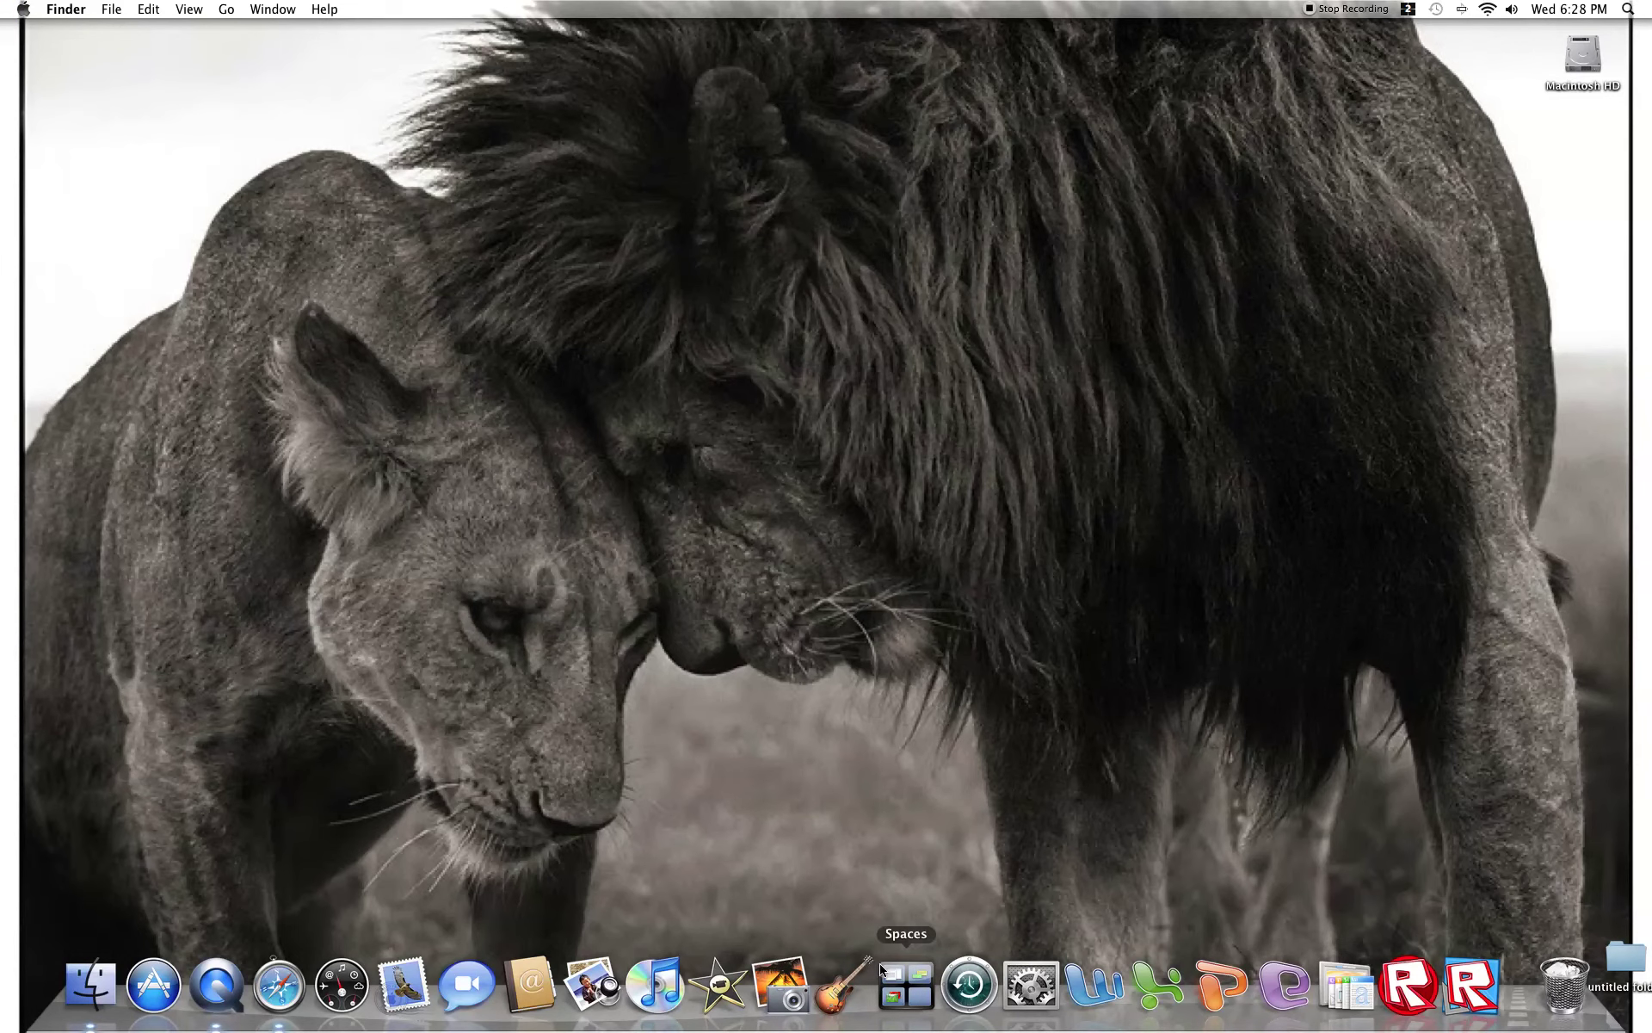
pyautogui.click(882, 968)
pyautogui.click(706, 249)
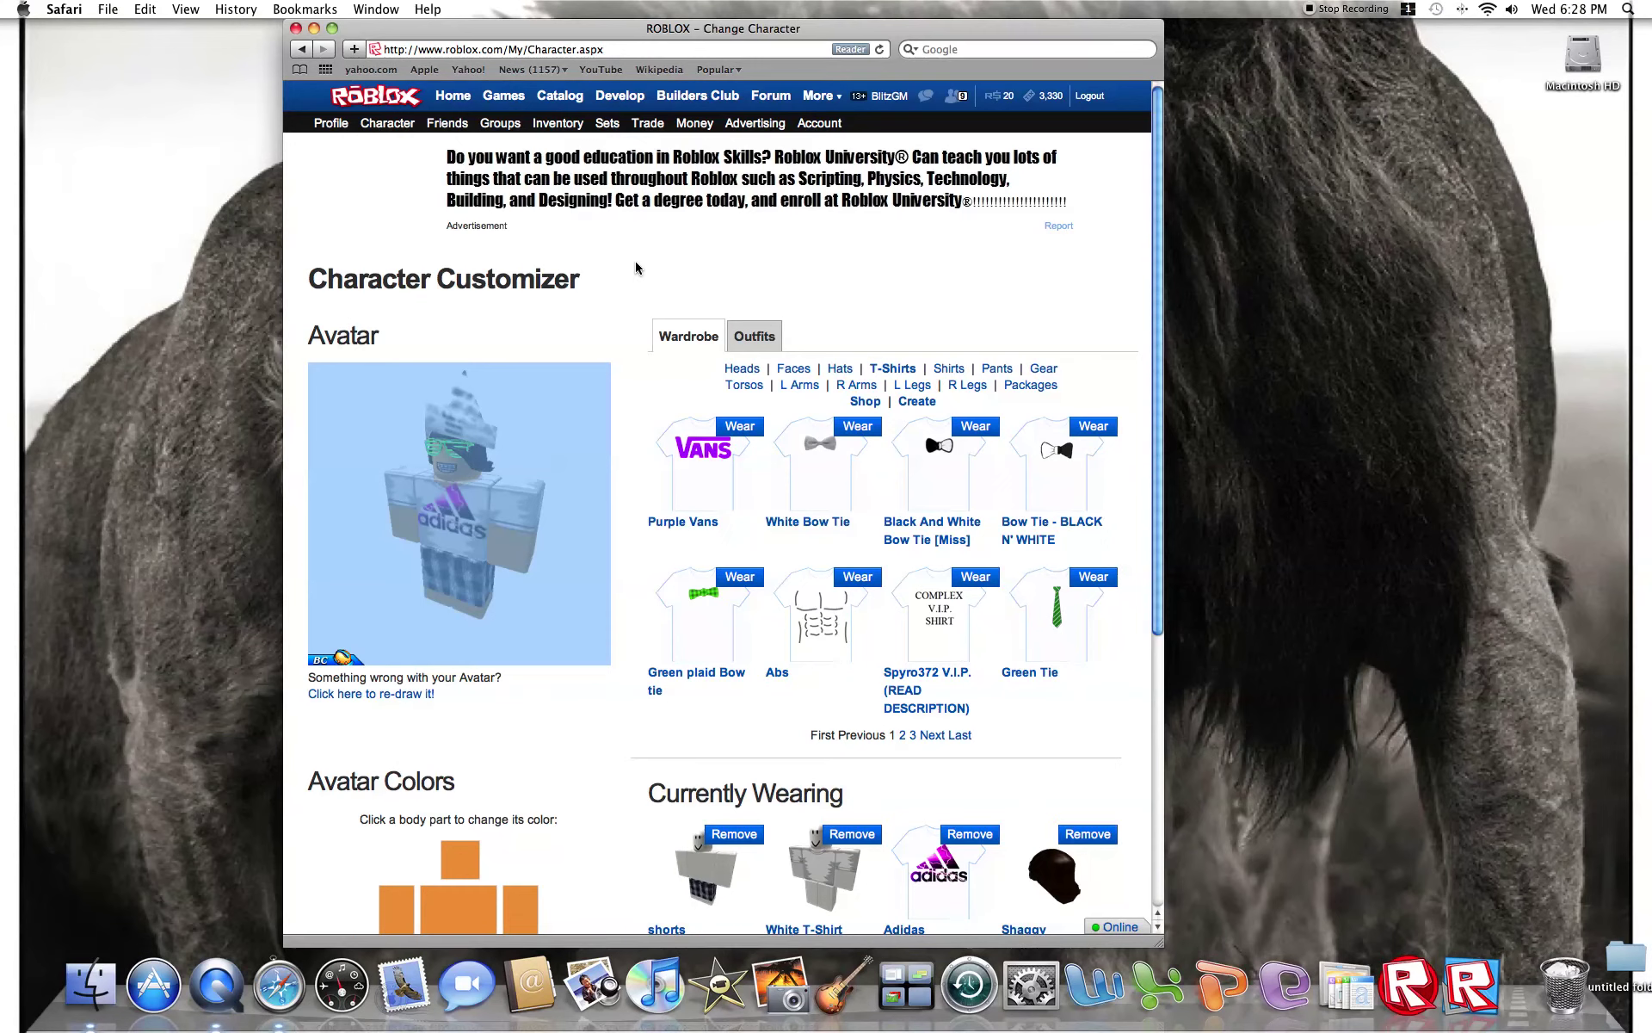
# Drag across the advert and the avatar image a few times on the Character page.
pyautogui.moveTo(720, 199)
pyautogui.mouseDown()
pyautogui.moveTo(1084, 633)
pyautogui.moveTo(1325, 613)
pyautogui.mouseUp()
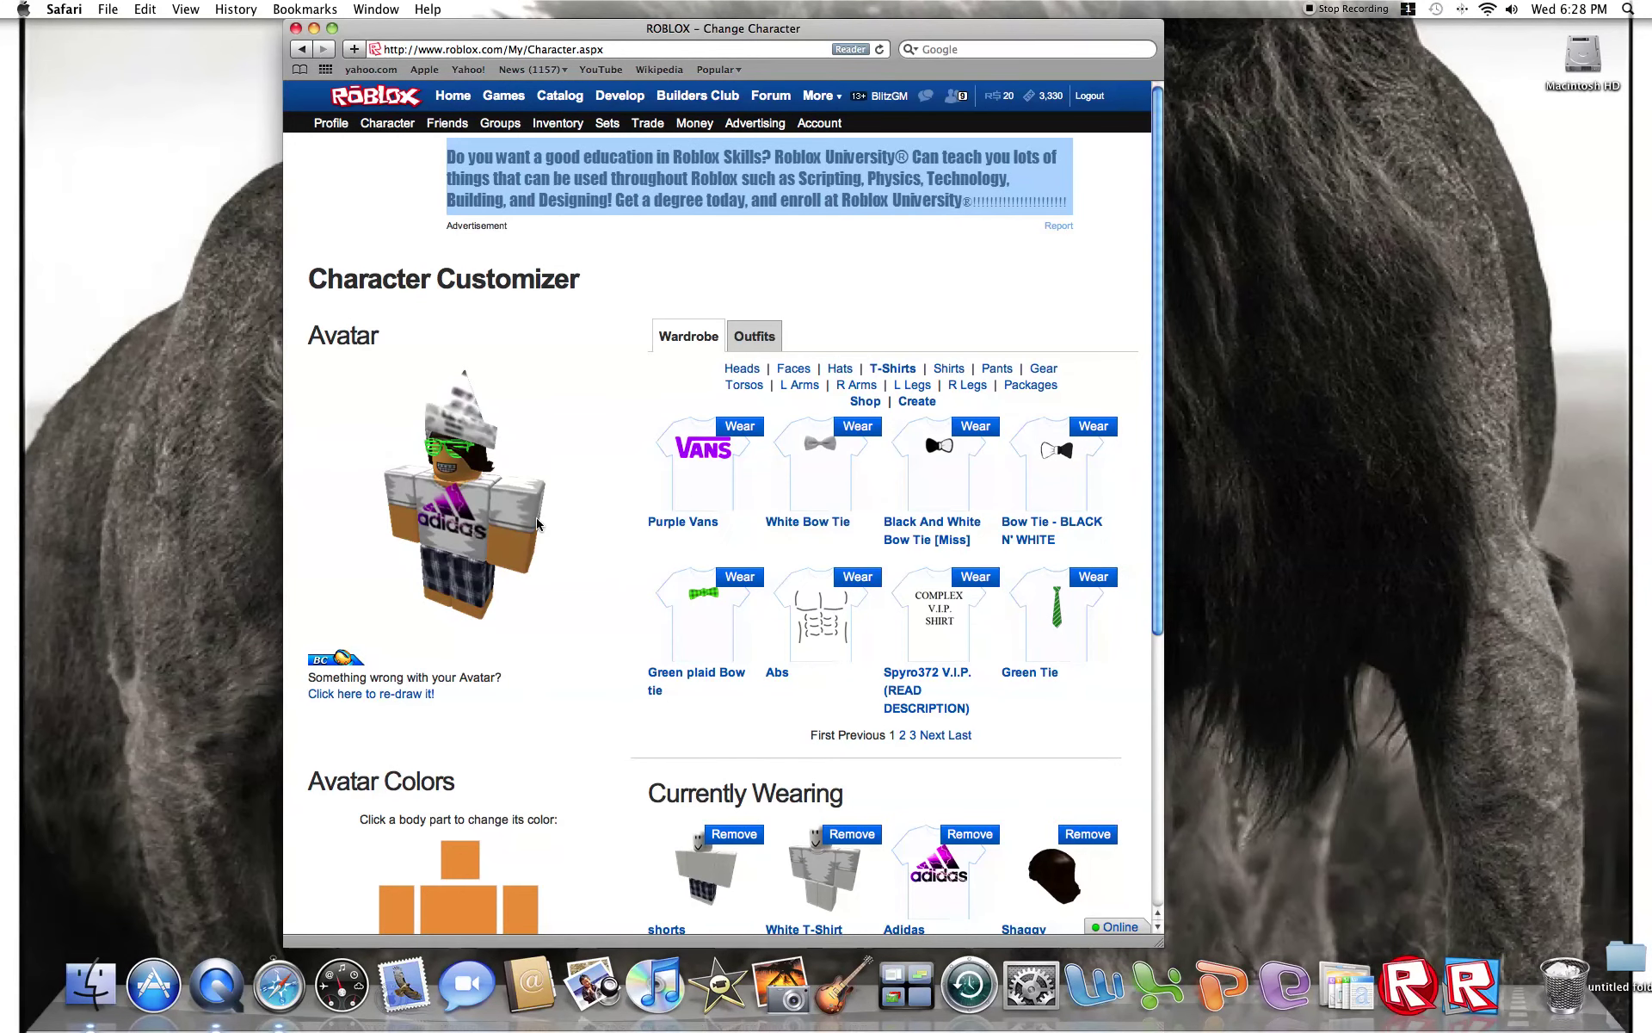
pyautogui.click(723, 345)
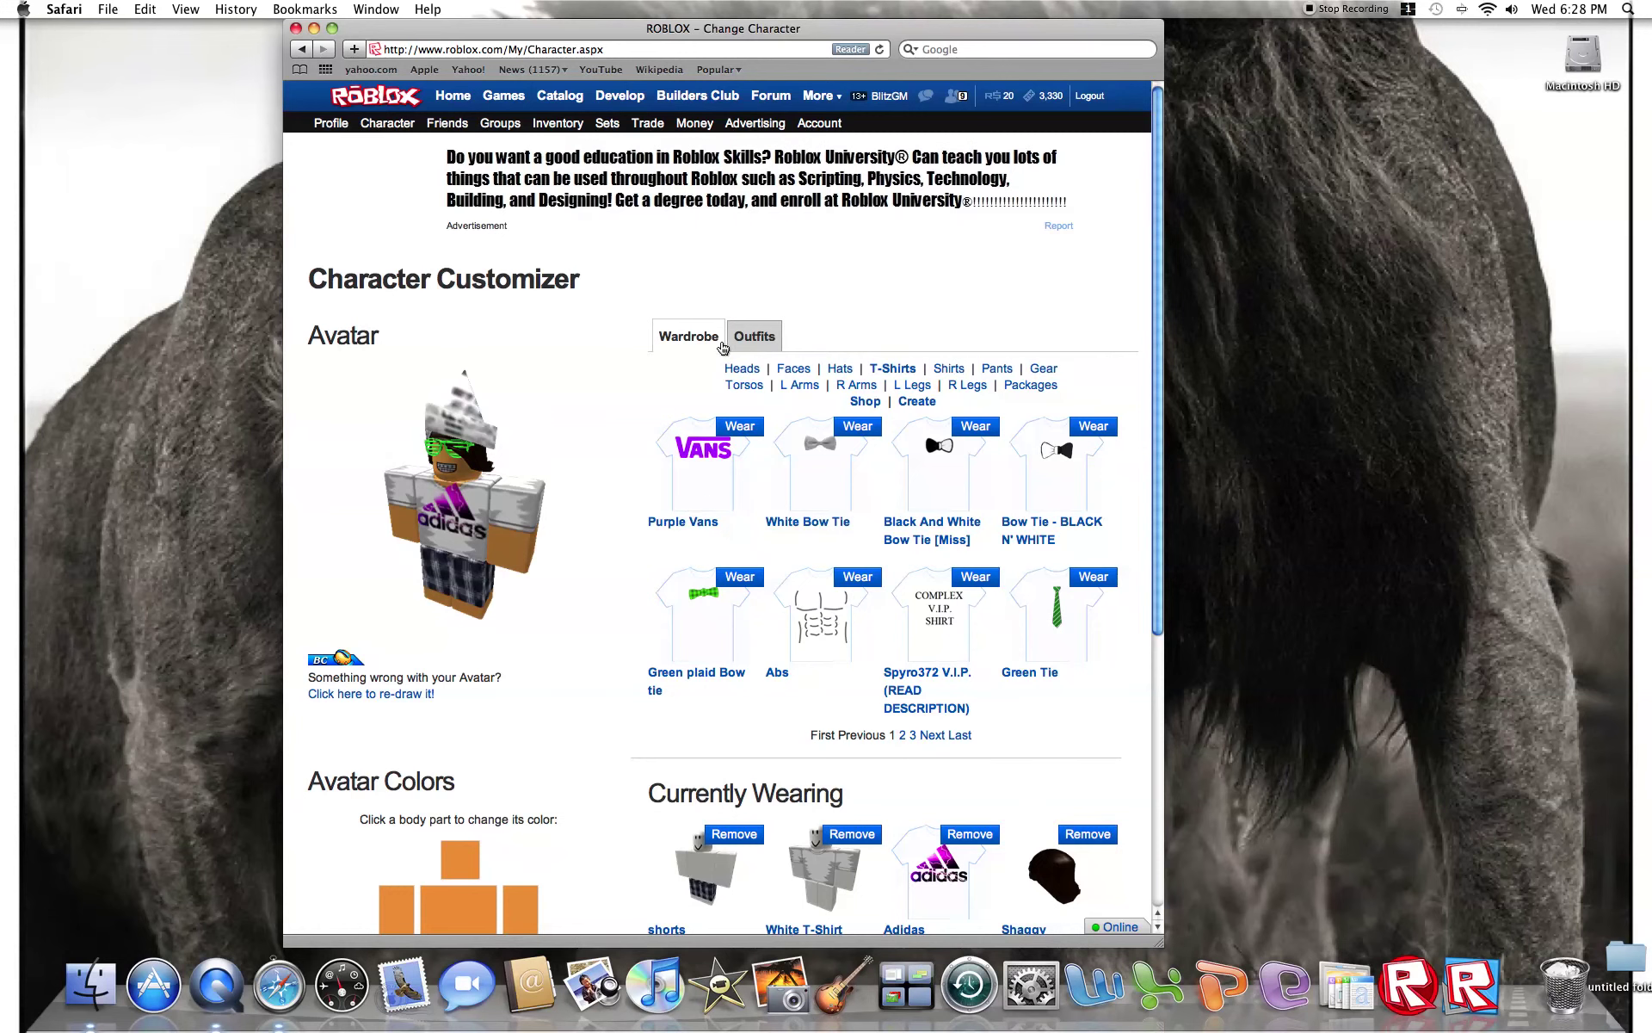
pyautogui.moveTo(443, 469)
pyautogui.mouseDown()
pyautogui.moveTo(613, 299)
pyautogui.moveTo(479, 243)
pyautogui.moveTo(441, 342)
pyautogui.moveTo(452, 431)
pyautogui.moveTo(593, 430)
pyautogui.moveTo(555, 465)
pyautogui.moveTo(484, 482)
pyautogui.moveTo(516, 525)
pyautogui.moveTo(461, 508)
pyautogui.moveTo(686, 520)
pyautogui.mouseUp()
pyautogui.moveTo(618, 603)
pyautogui.mouseDown()
pyautogui.moveTo(558, 385)
pyautogui.moveTo(337, 494)
pyautogui.moveTo(767, 592)
pyautogui.moveTo(1221, 563)
pyautogui.mouseUp()
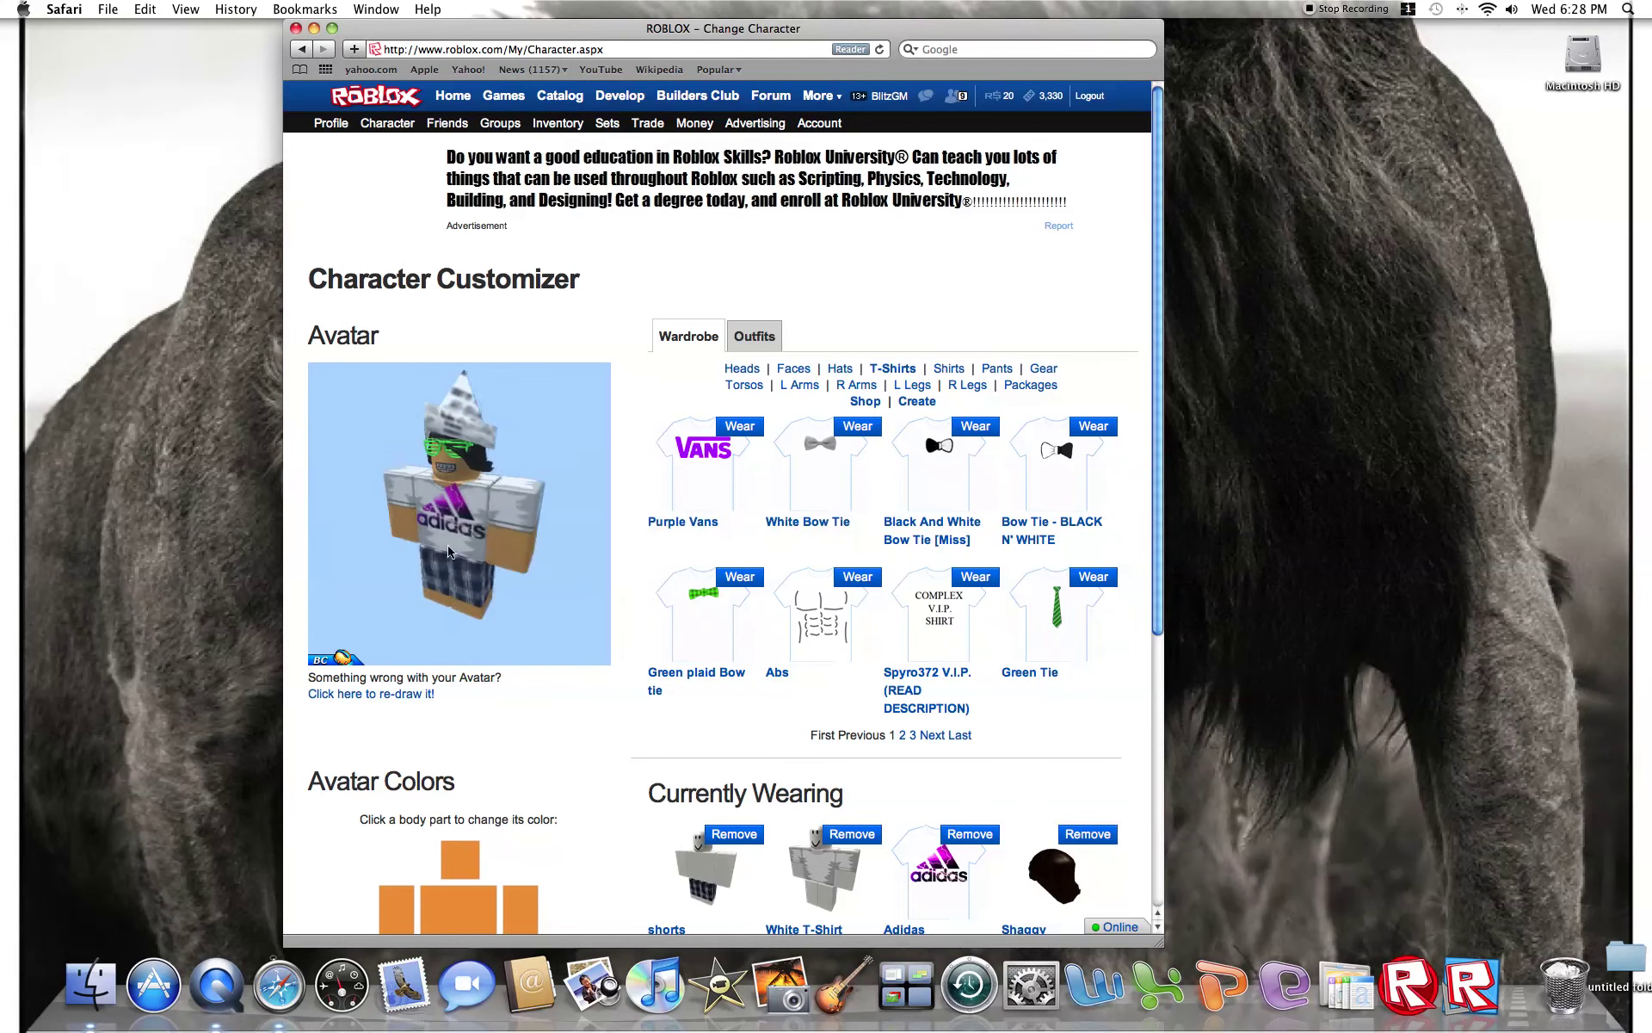
pyautogui.moveTo(477, 465)
pyautogui.mouseDown()
pyautogui.moveTo(1003, 340)
pyautogui.moveTo(511, 583)
pyautogui.moveTo(781, 660)
pyautogui.moveTo(491, 309)
pyautogui.moveTo(703, 608)
pyautogui.moveTo(780, 571)
pyautogui.mouseUp()
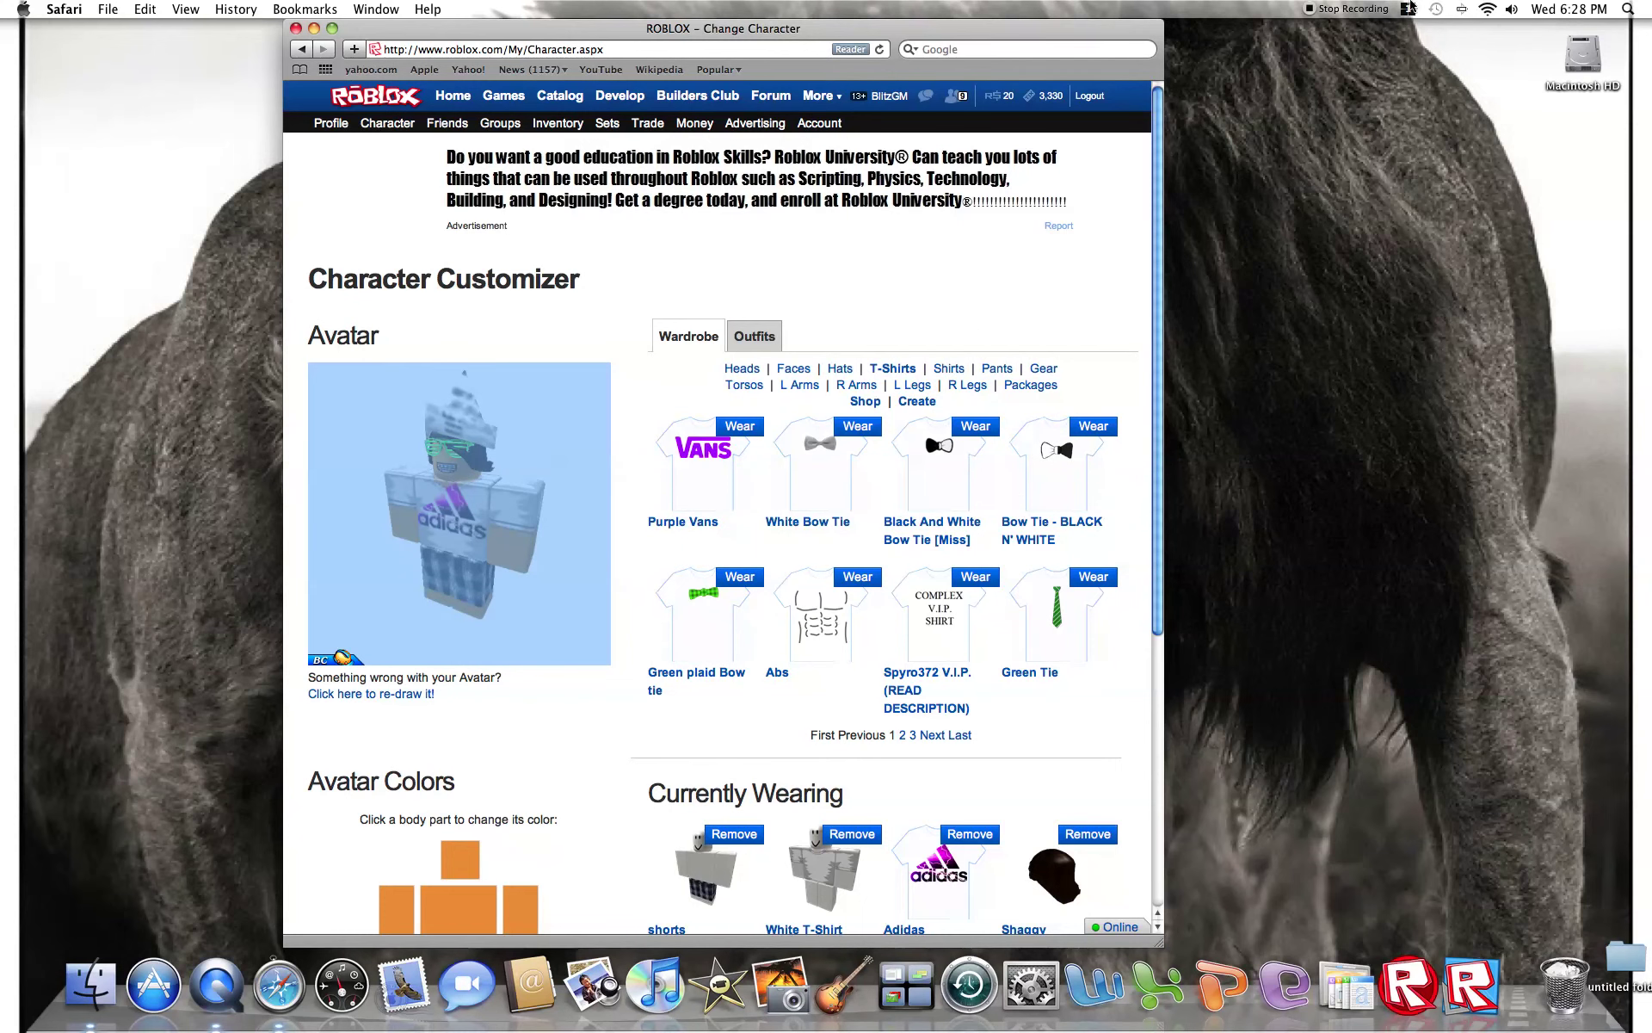